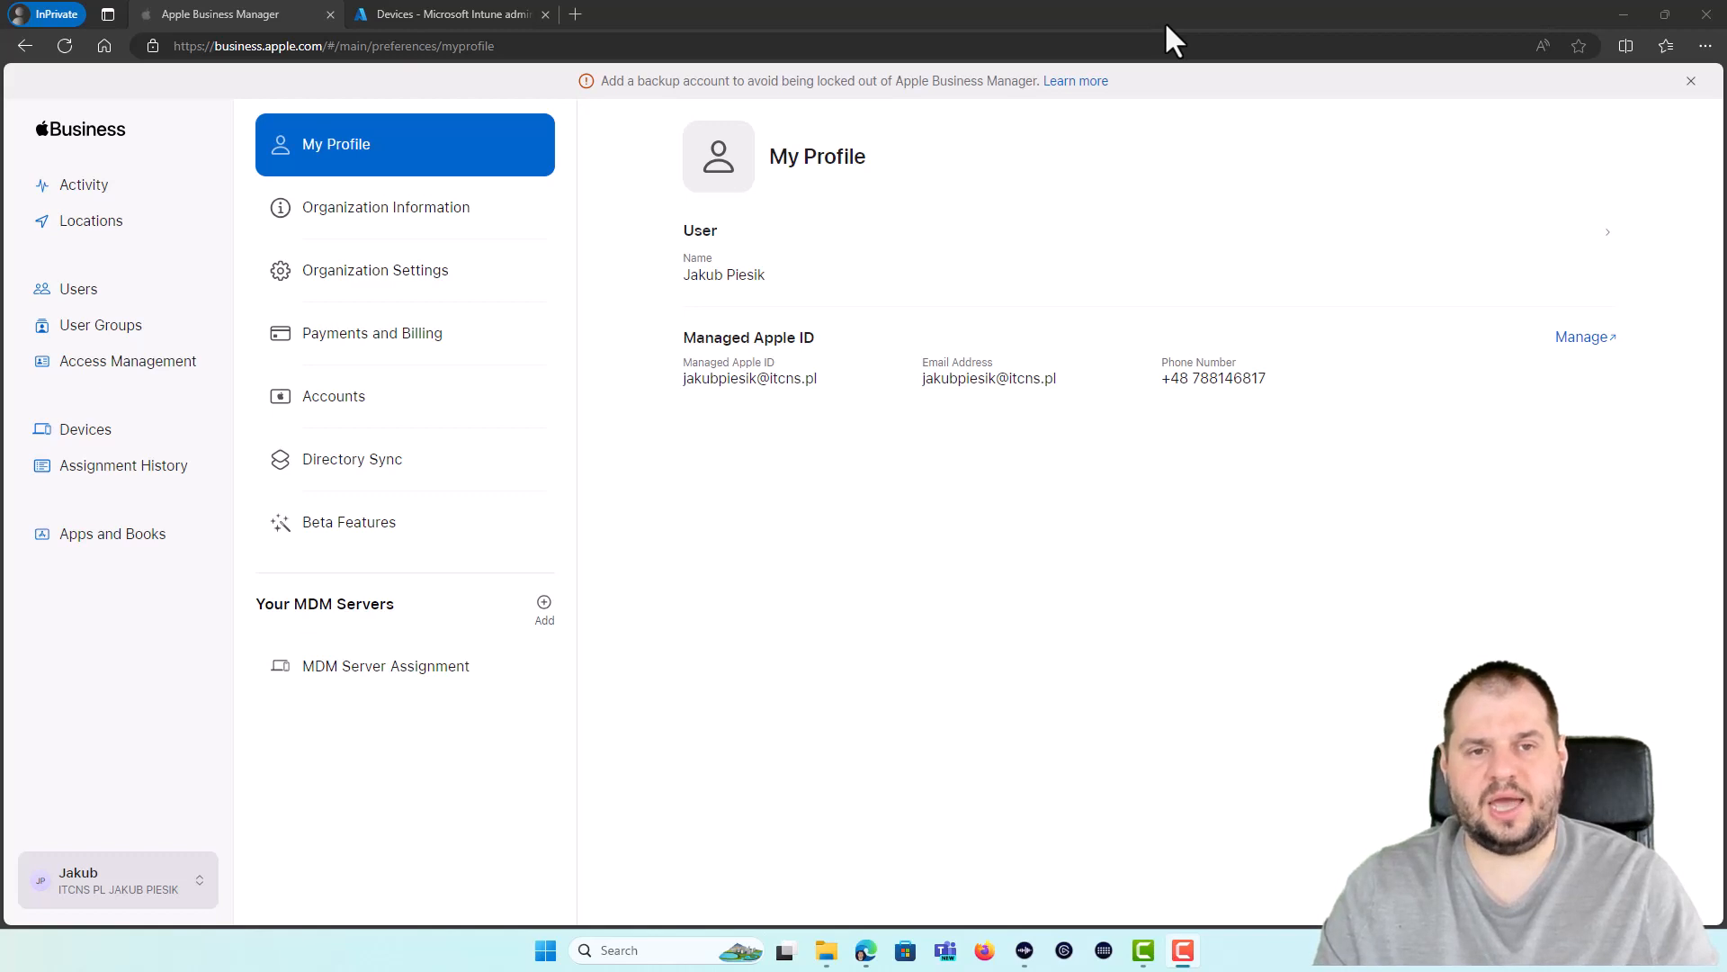
Step: Go to Devices > macOS > macOS enrollment and open the Apple MDM Push Certificate panel
left_click(742, 315)
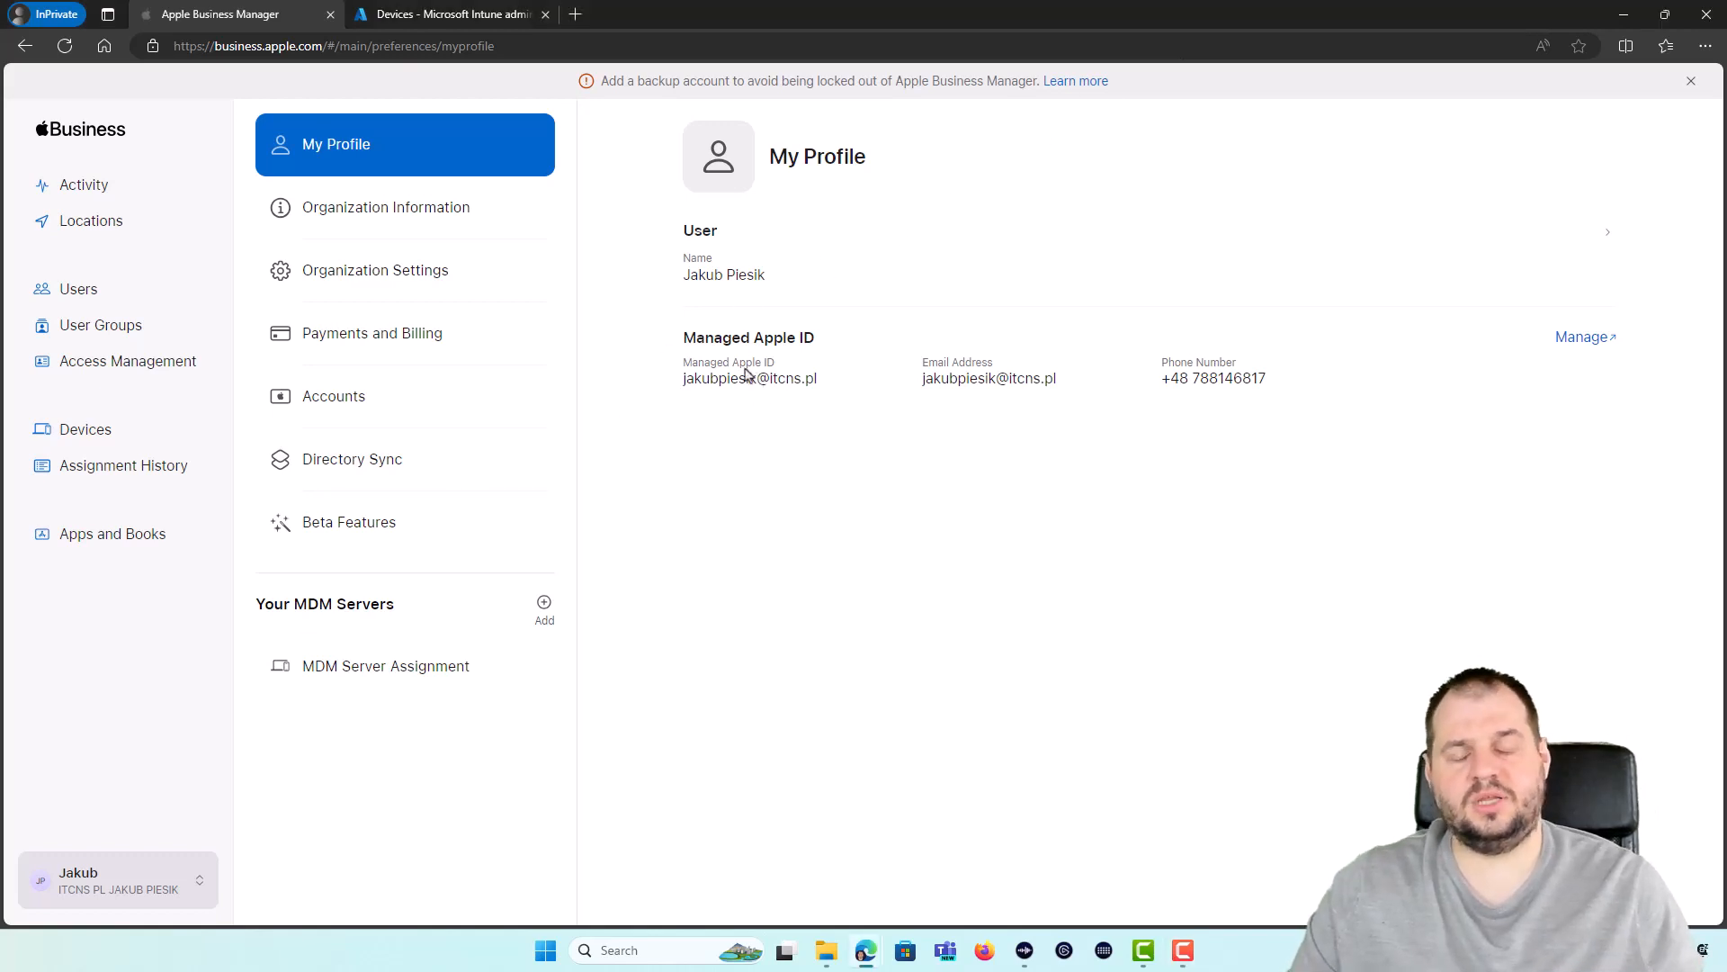
left_click(466, 11)
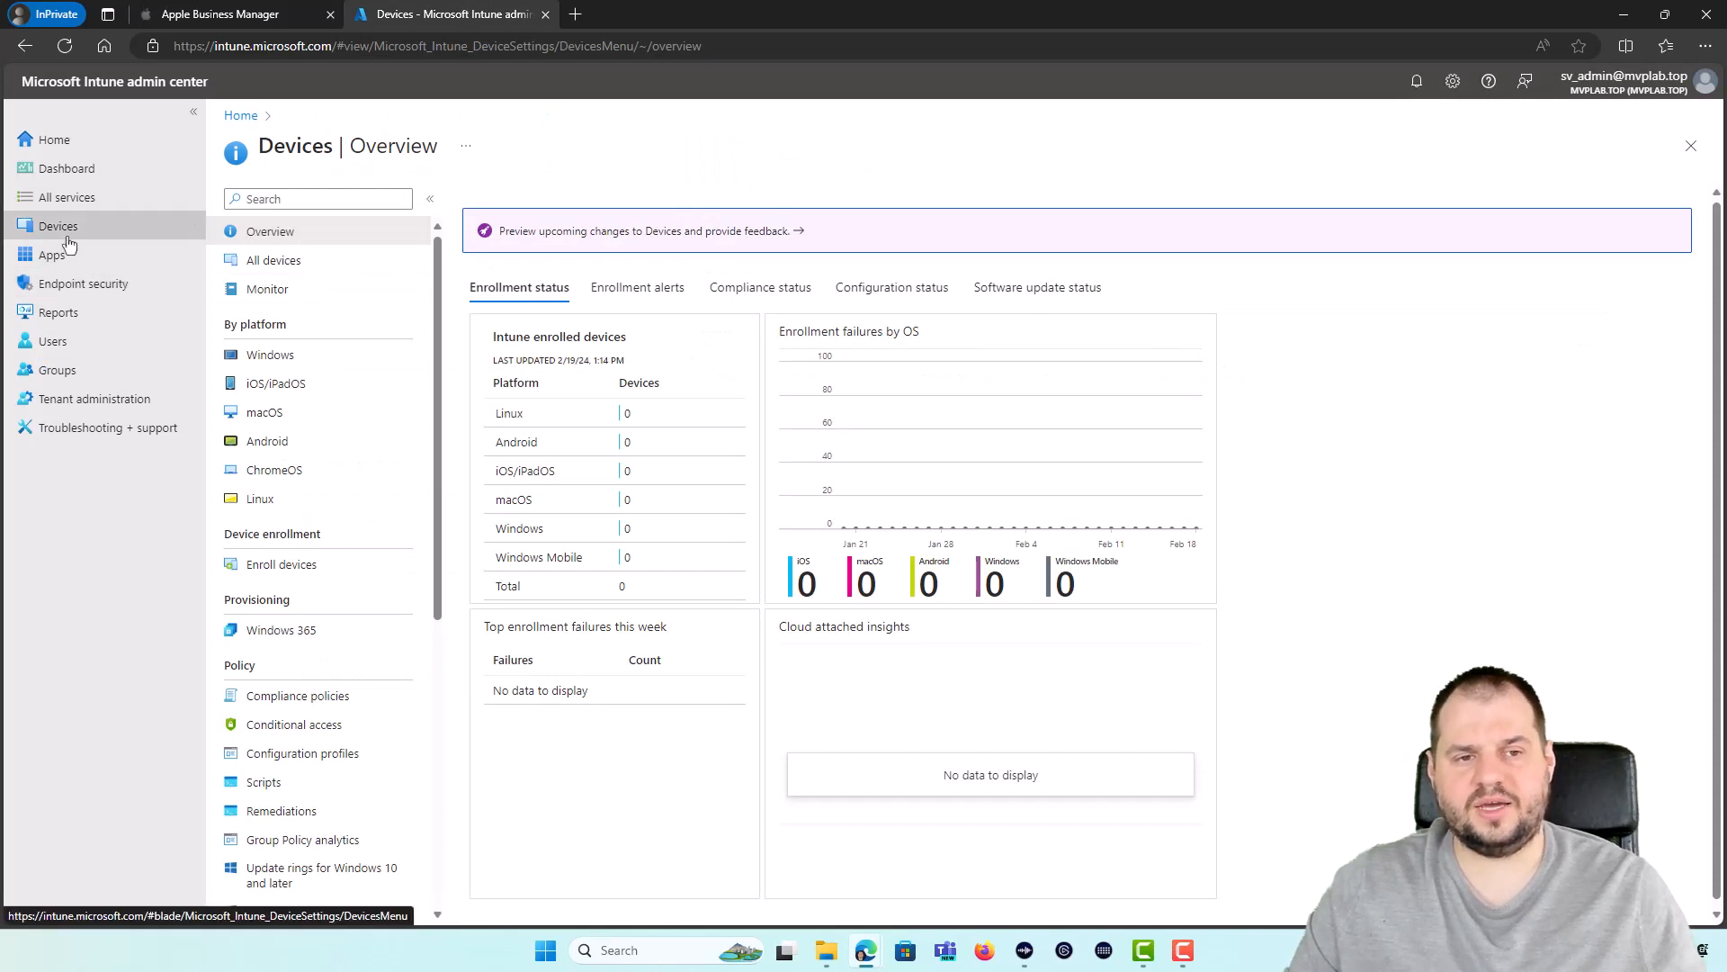
left_click(286, 413)
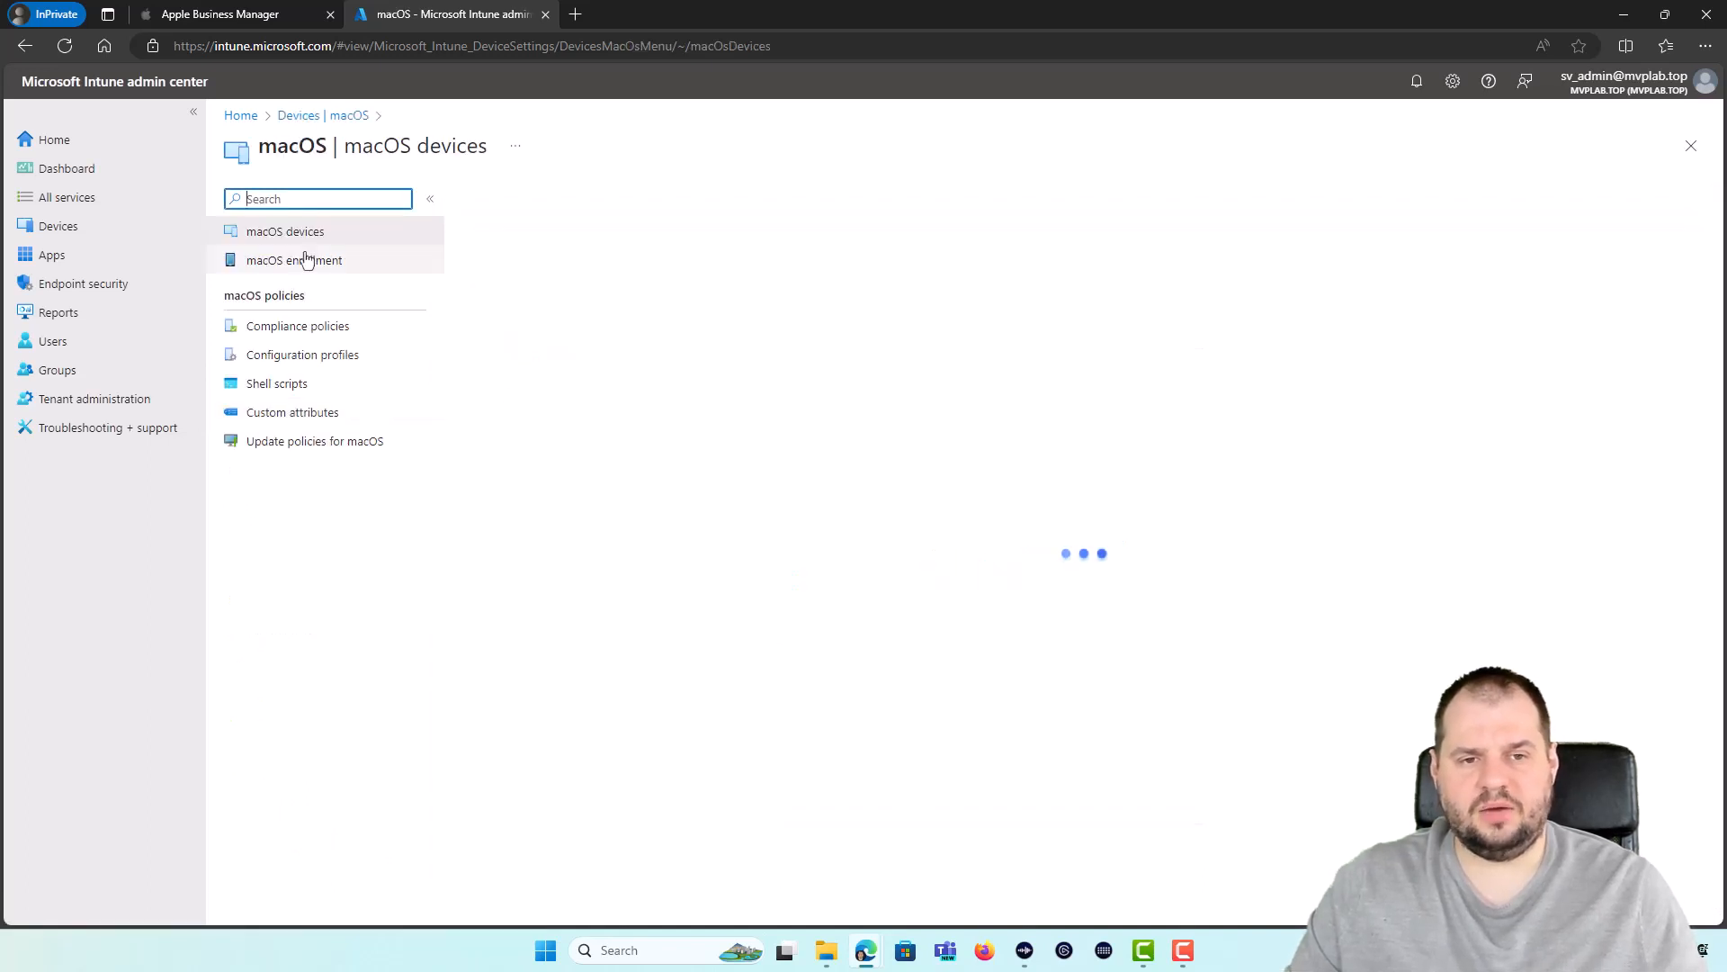
left_click(296, 260)
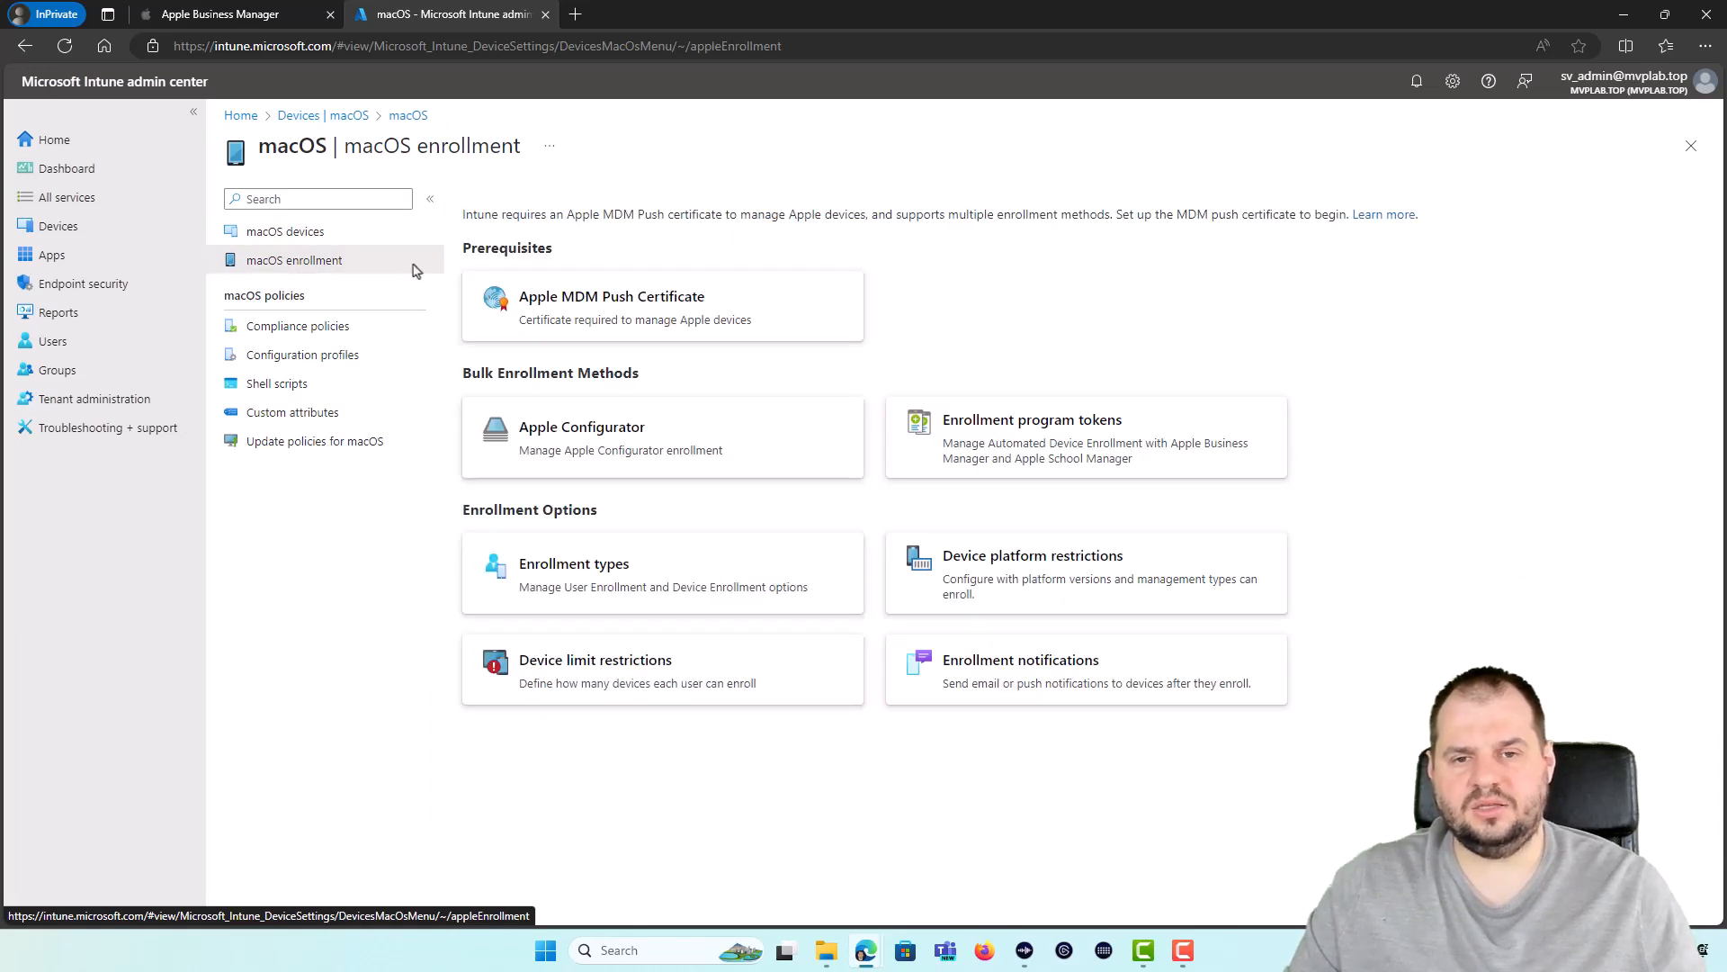
left_click(609, 311)
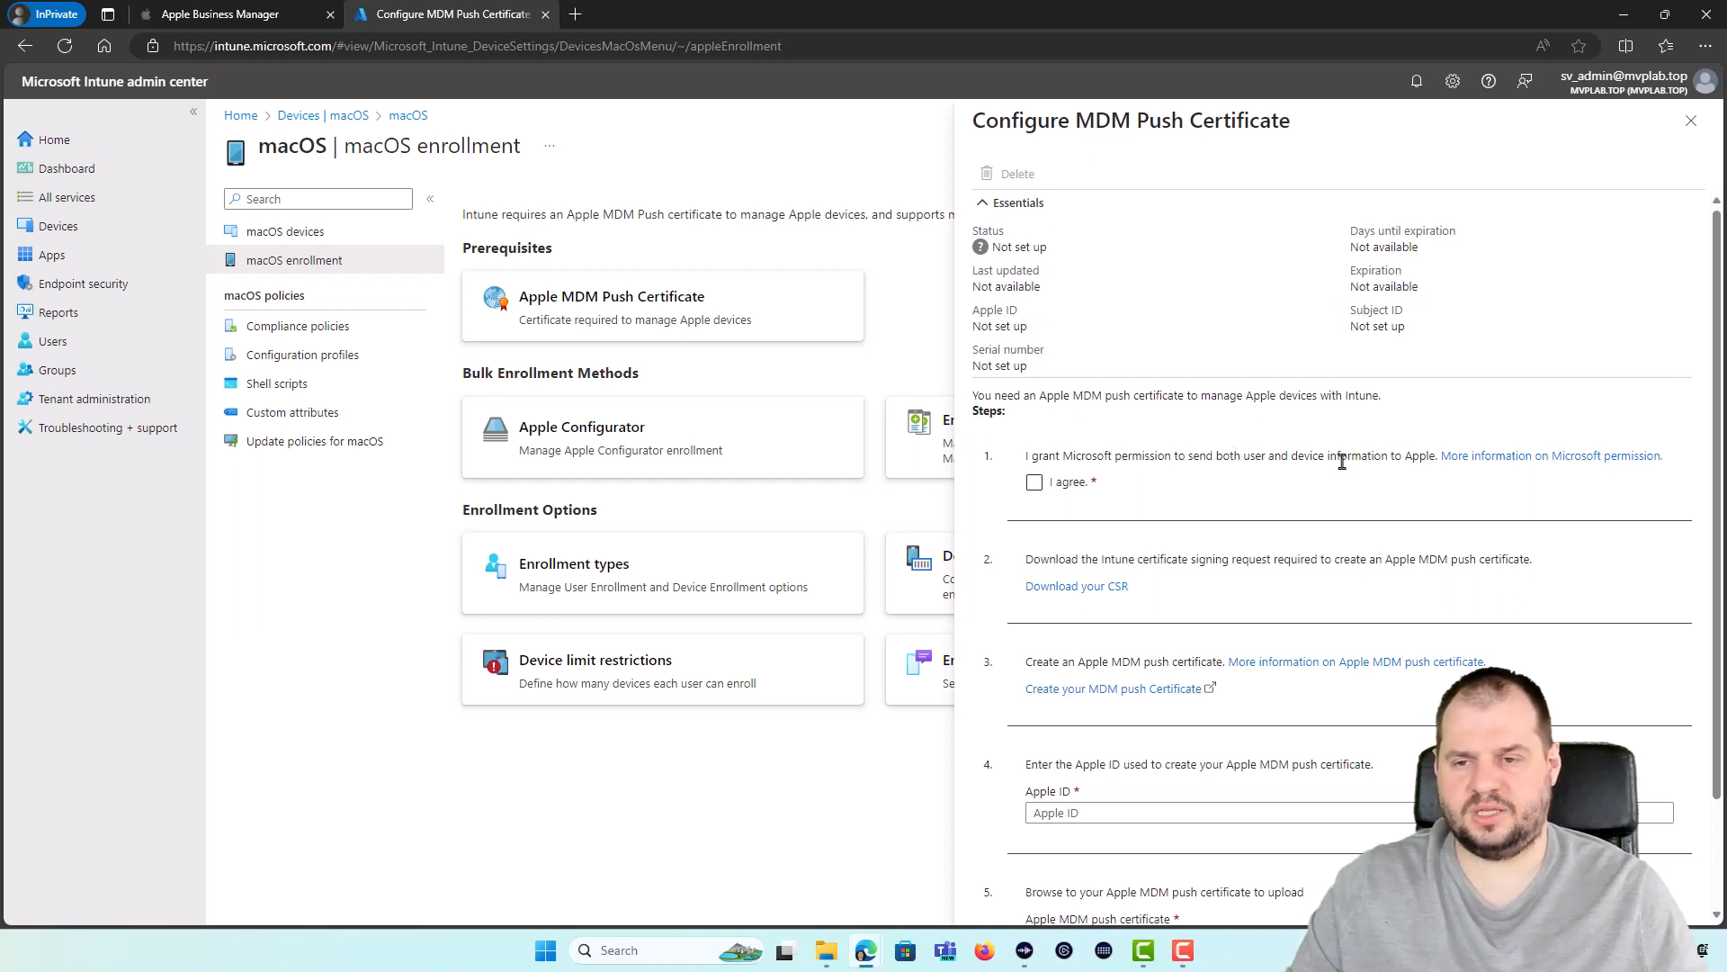
Step: Agree to share data with Apple, download the Intune CSR, and open Apple's certificate page
left_click(1034, 482)
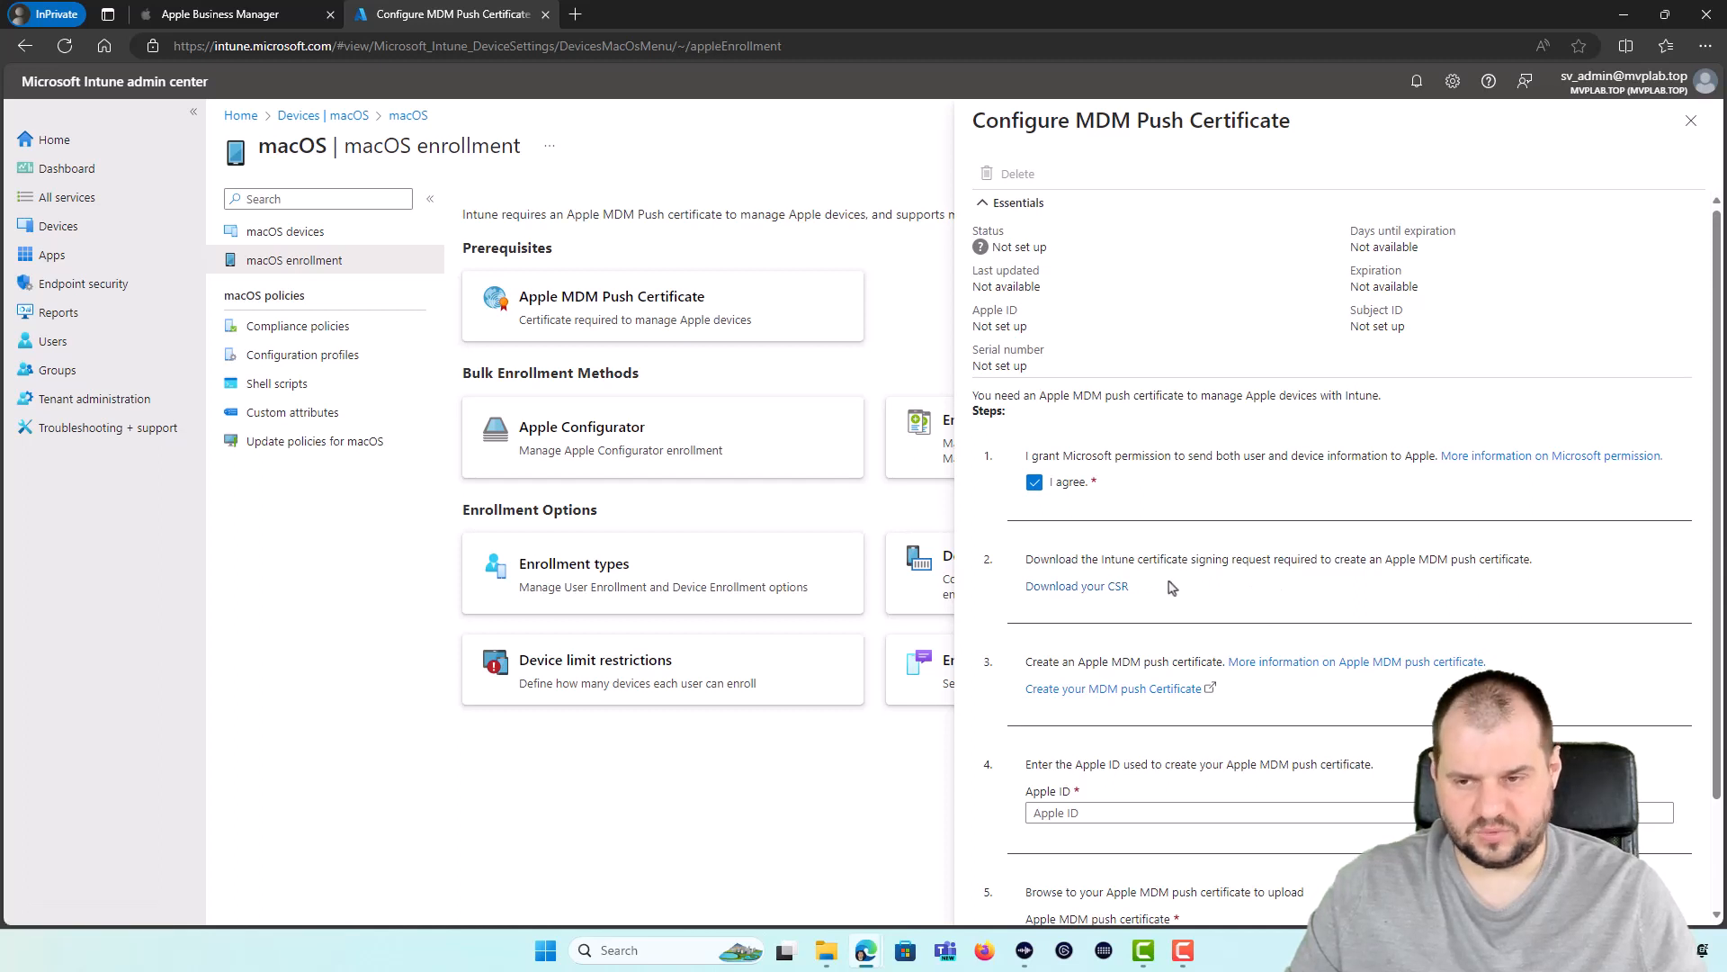
left_click(1118, 589)
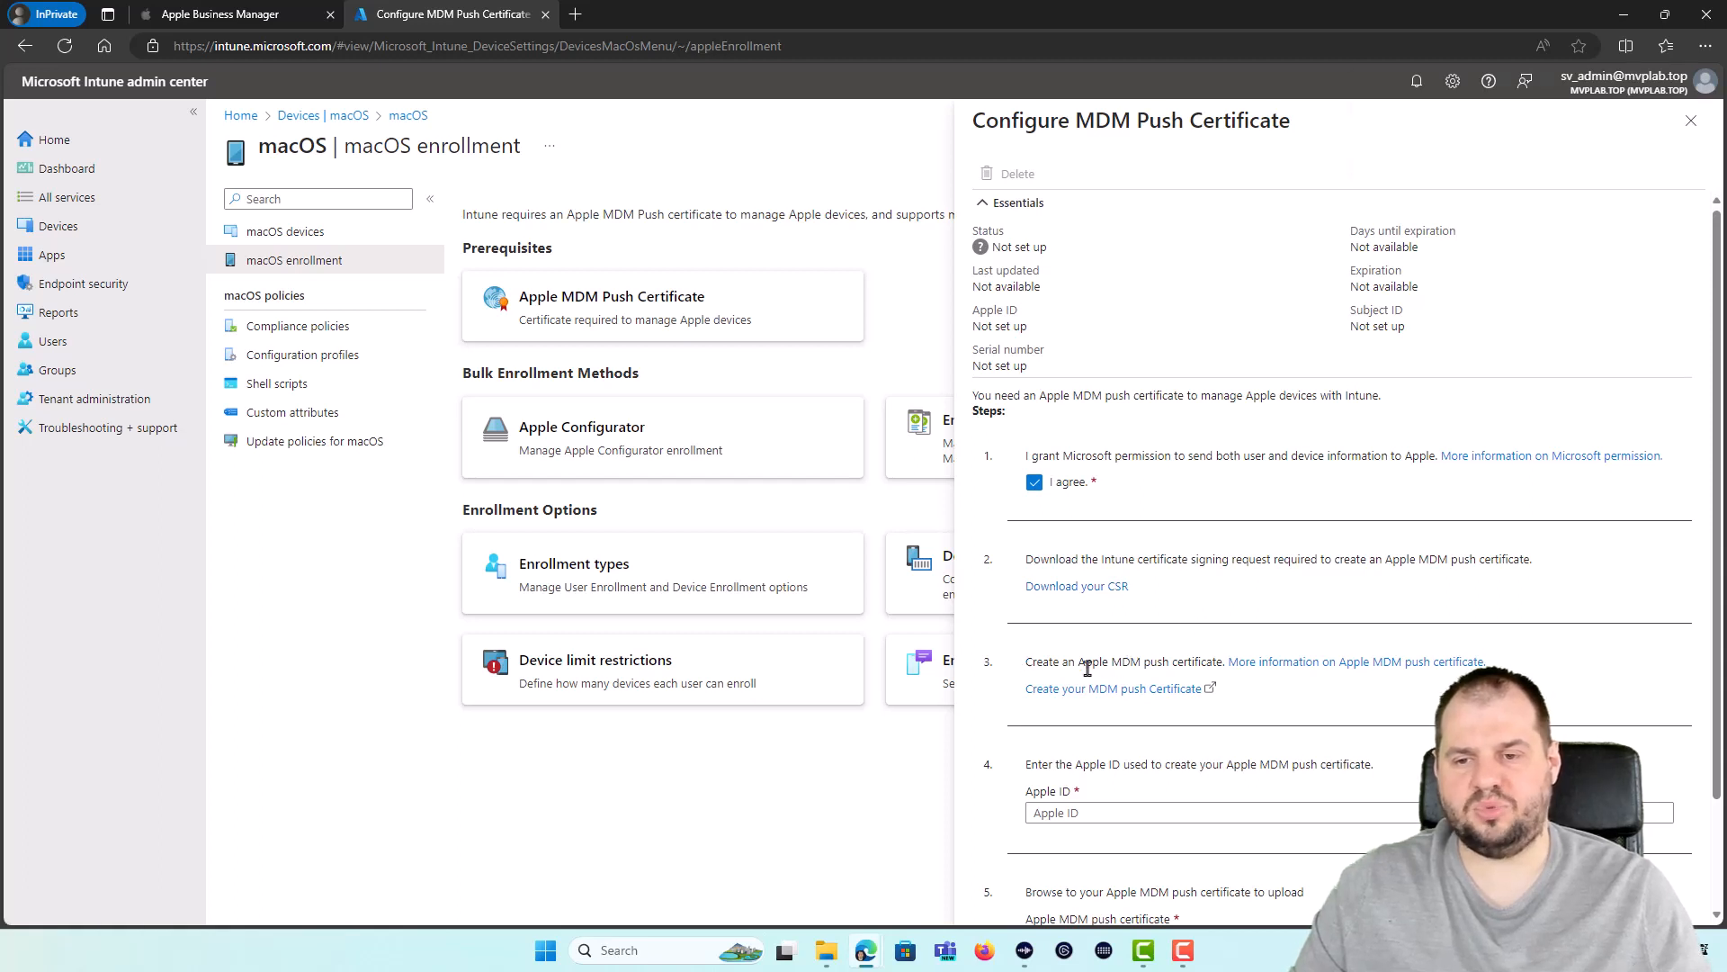
right_click(1063, 707)
left_click(1051, 720)
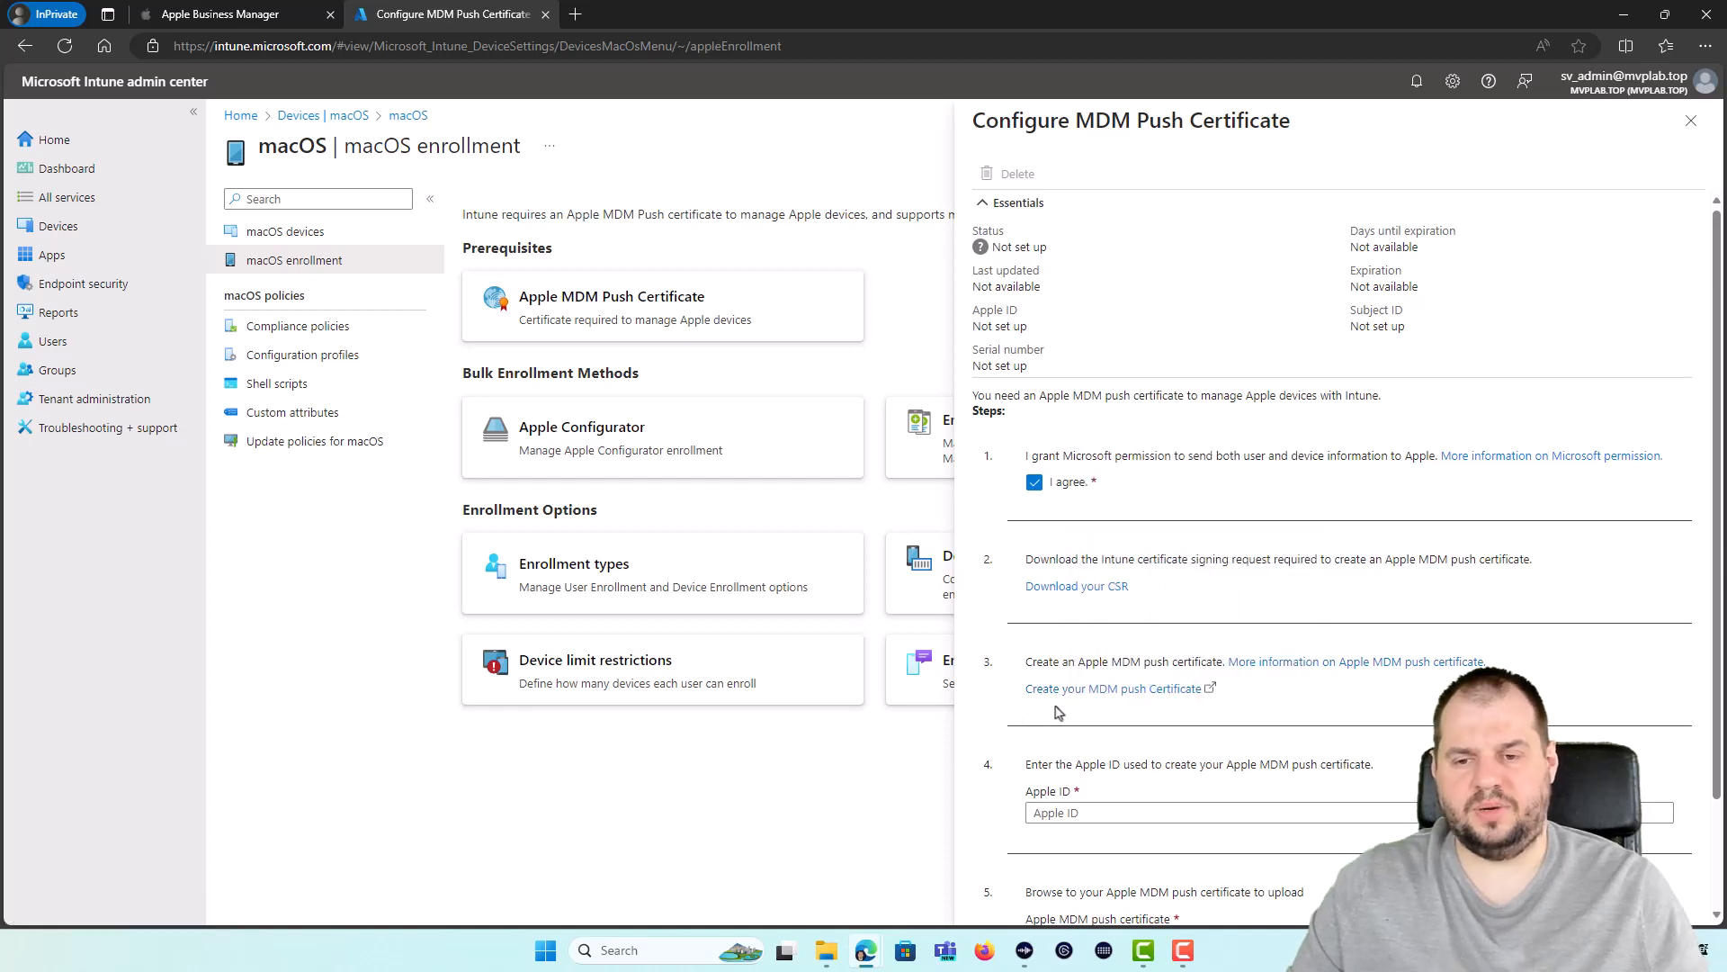
right_click(1059, 694)
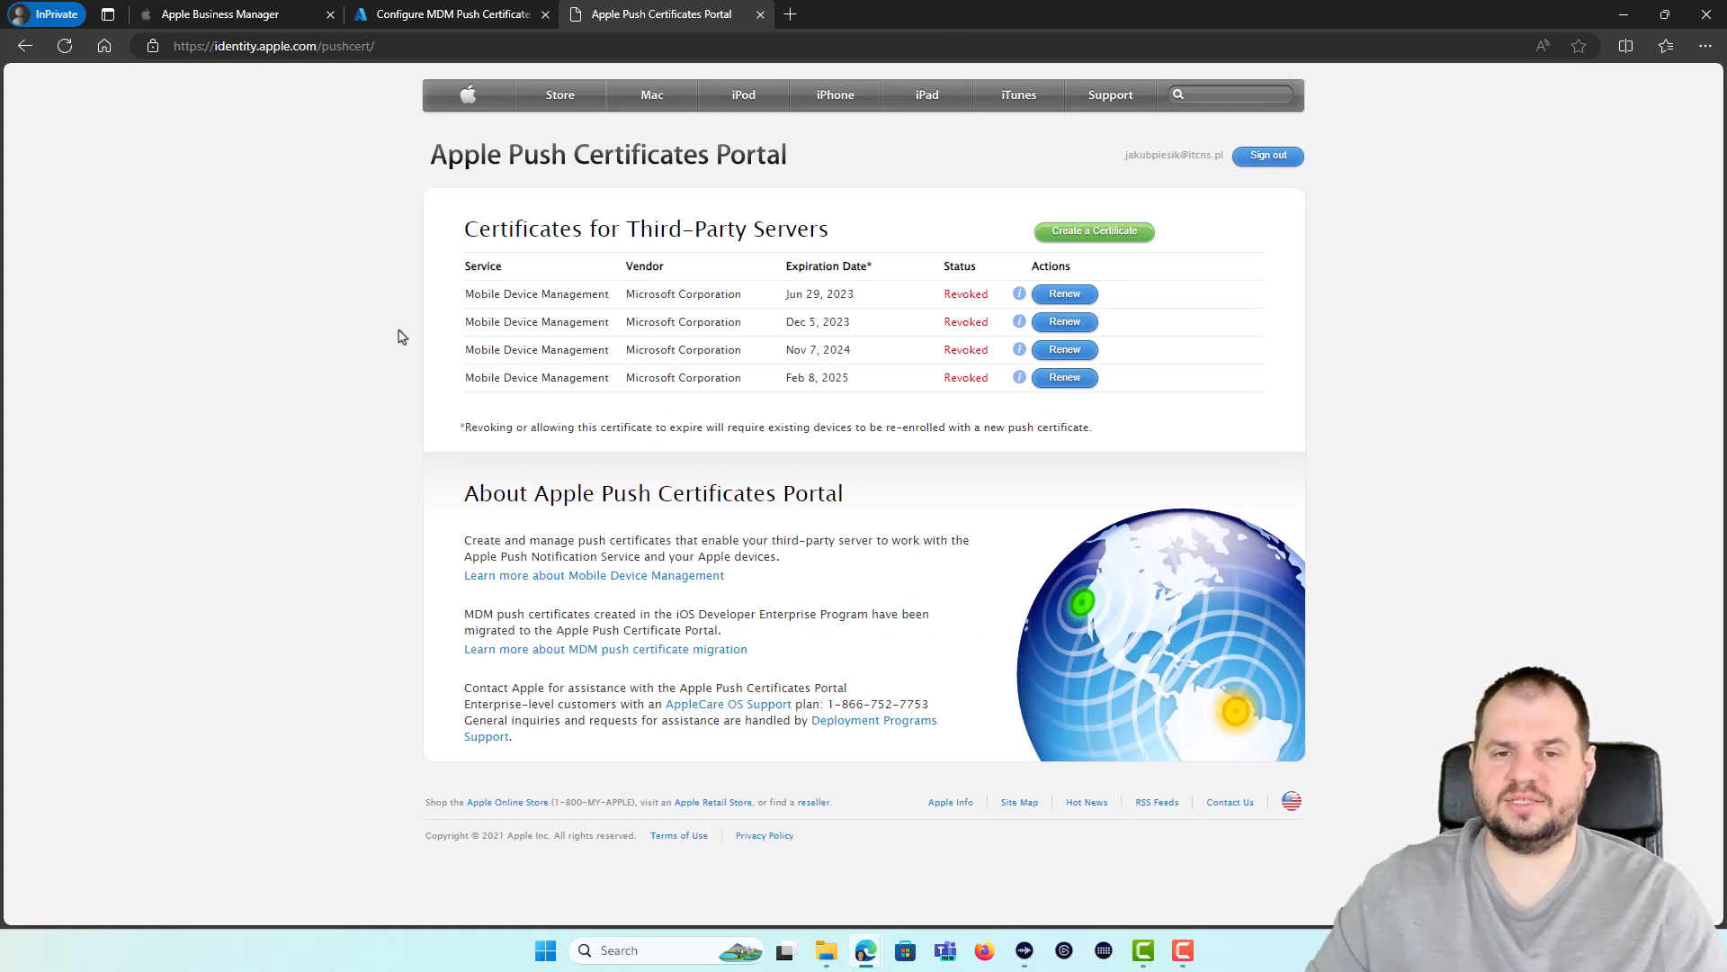
Step: Create an MDM push certificate from IntuneCSR.csr, accepting the terms and adding a tenant note
left_click(1057, 236)
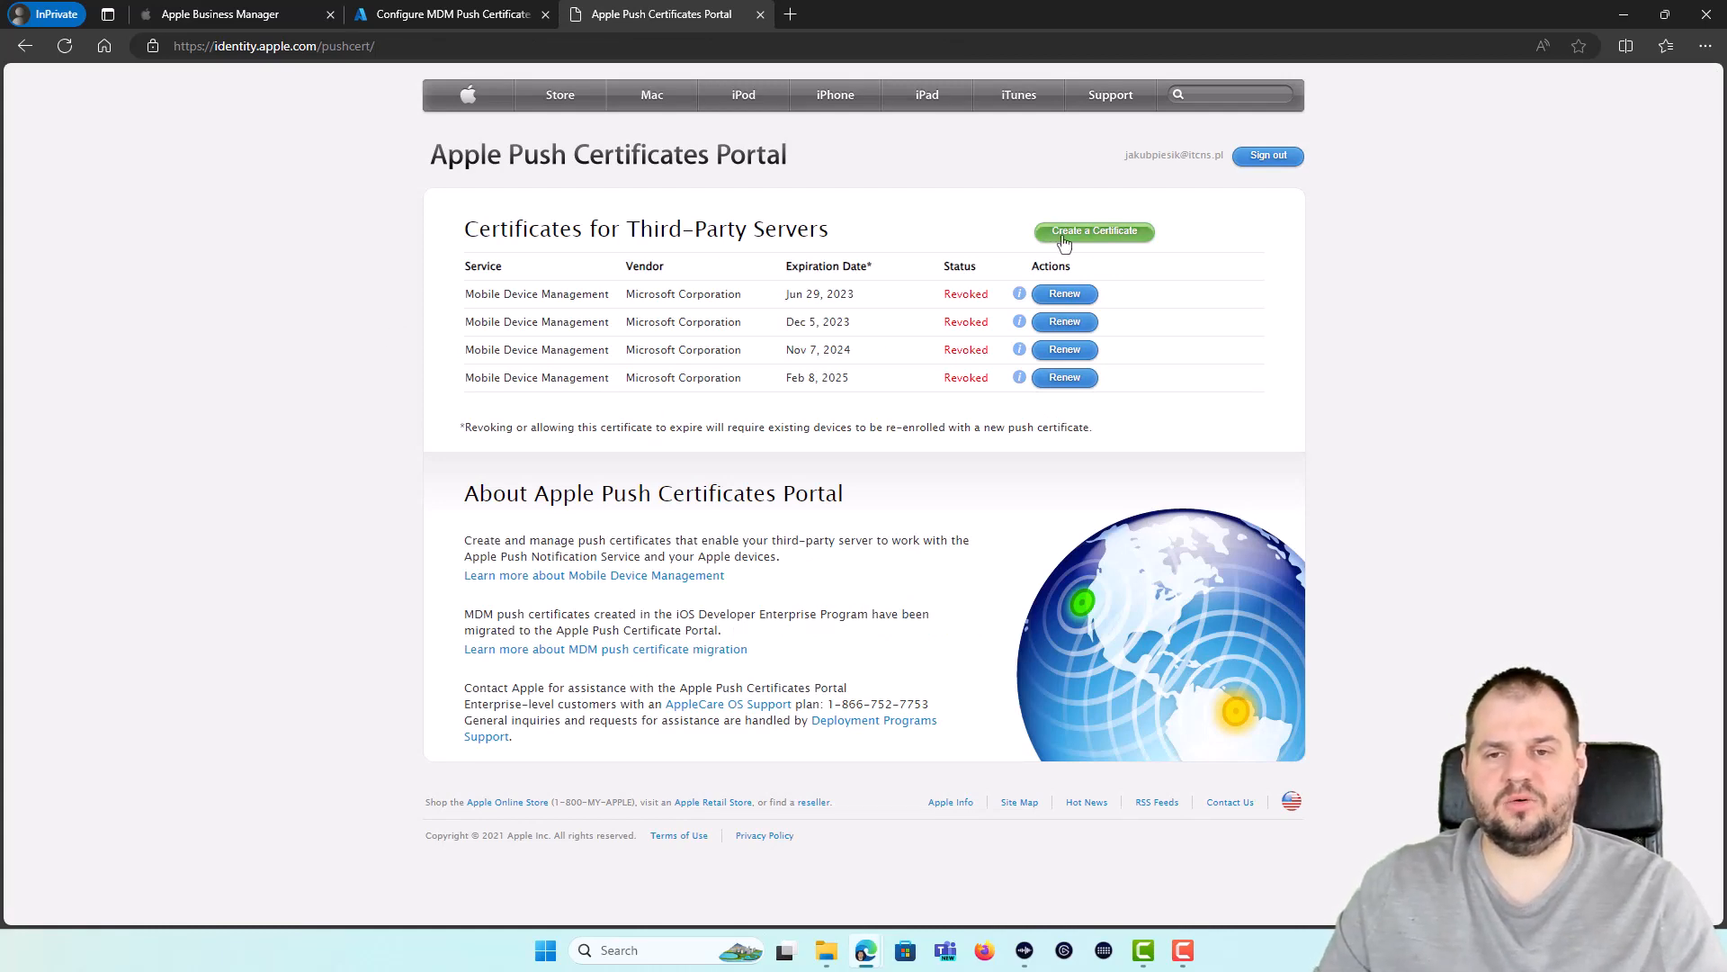
left_click(680, 583)
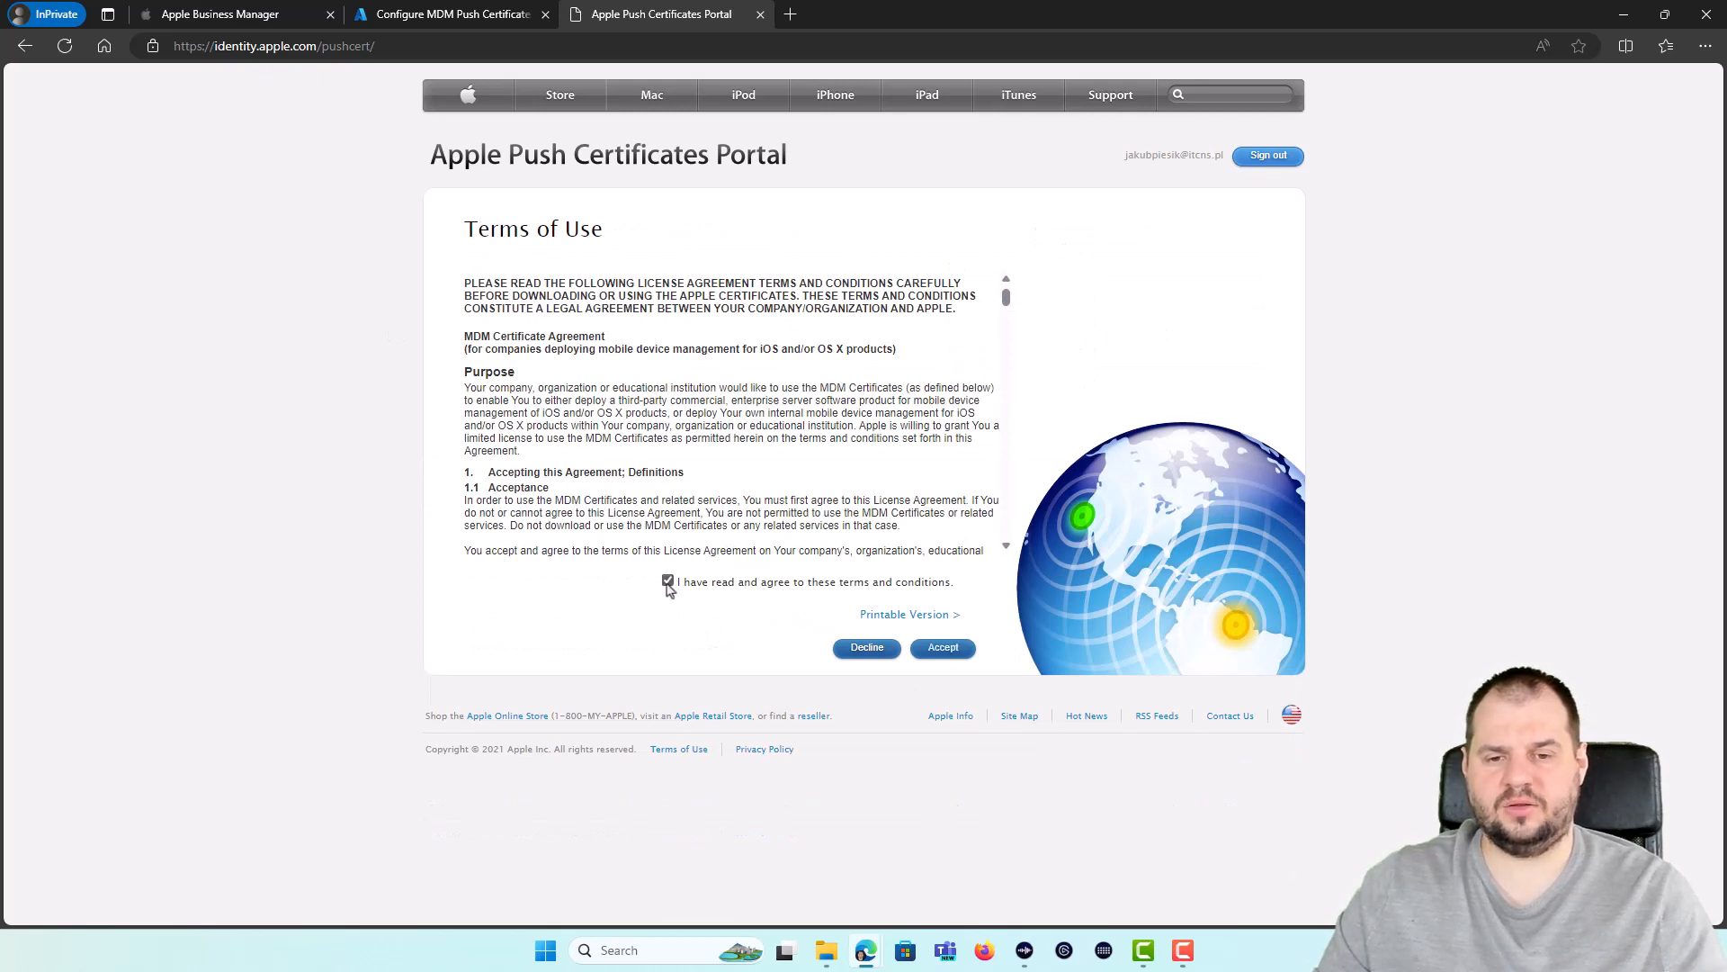
left_click(940, 648)
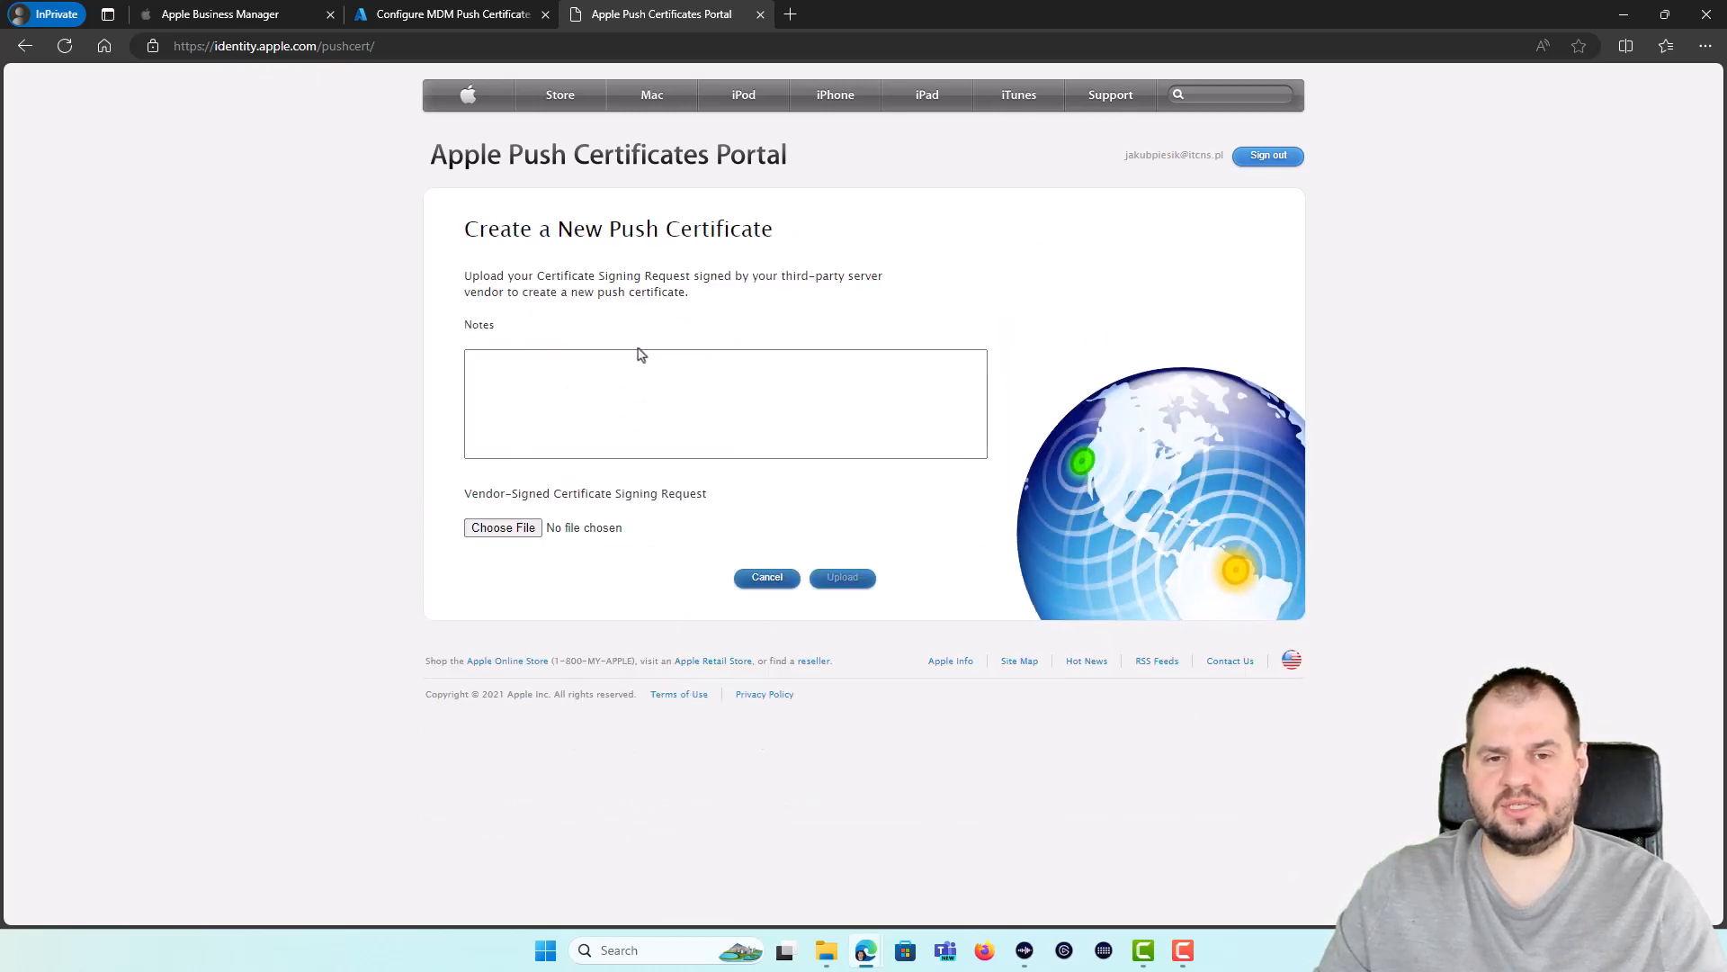
left_click(569, 382)
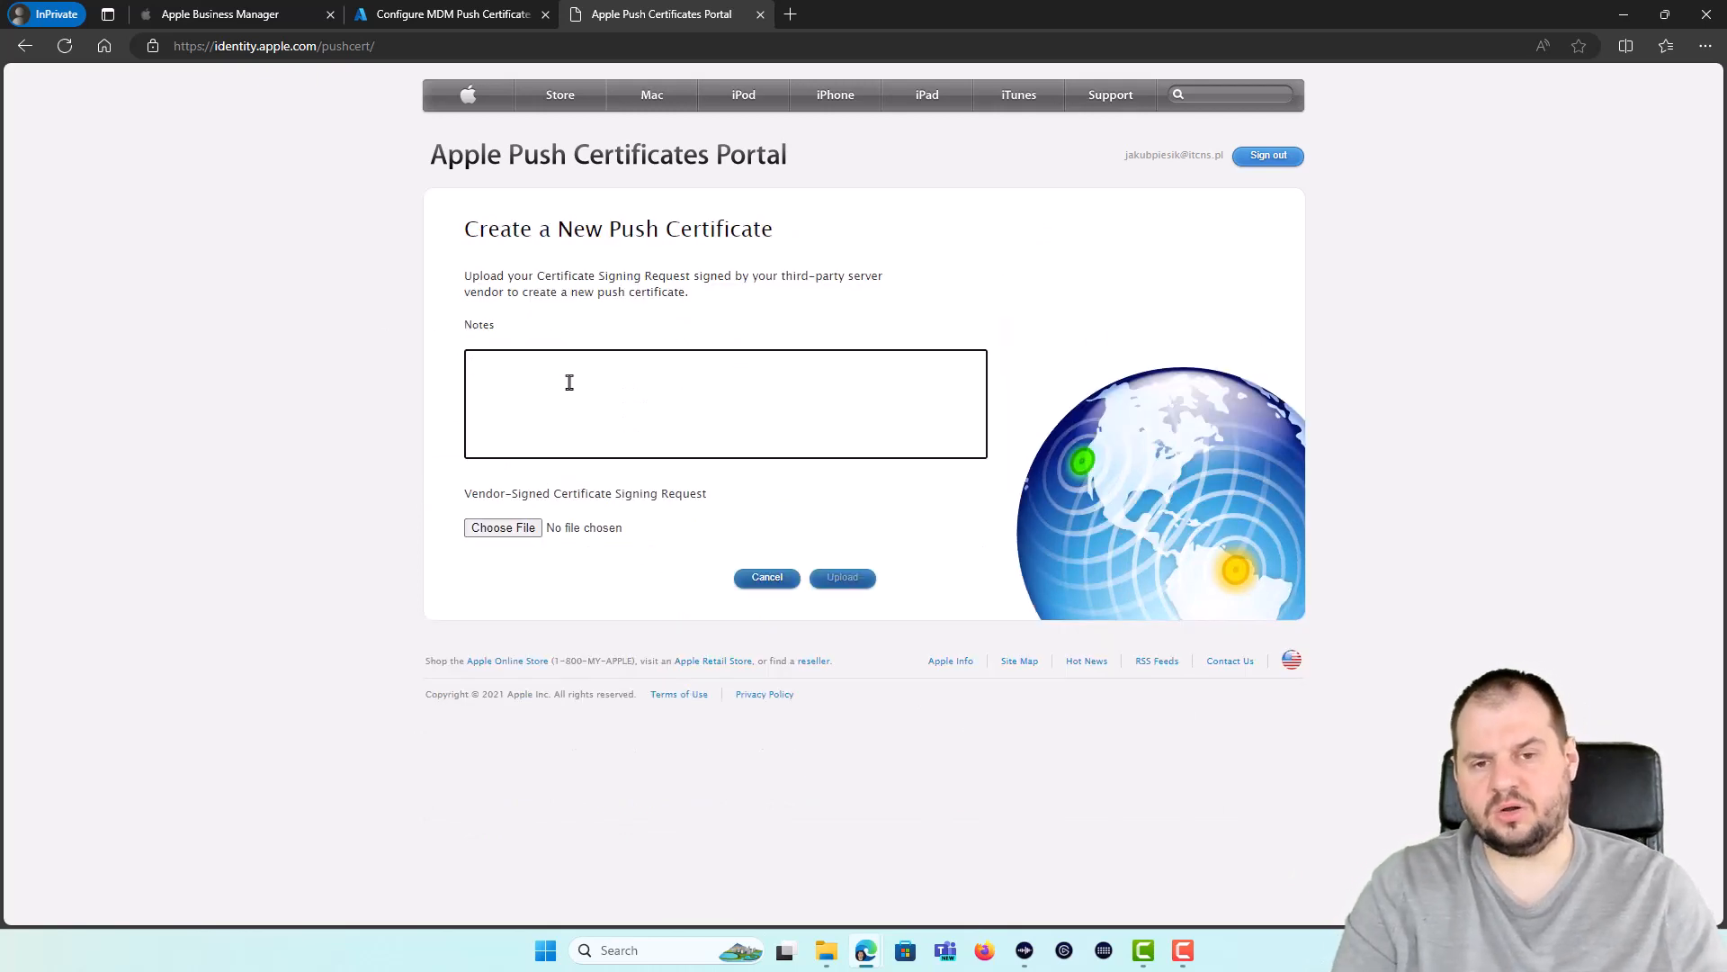
type("MVPLab.top test tenant")
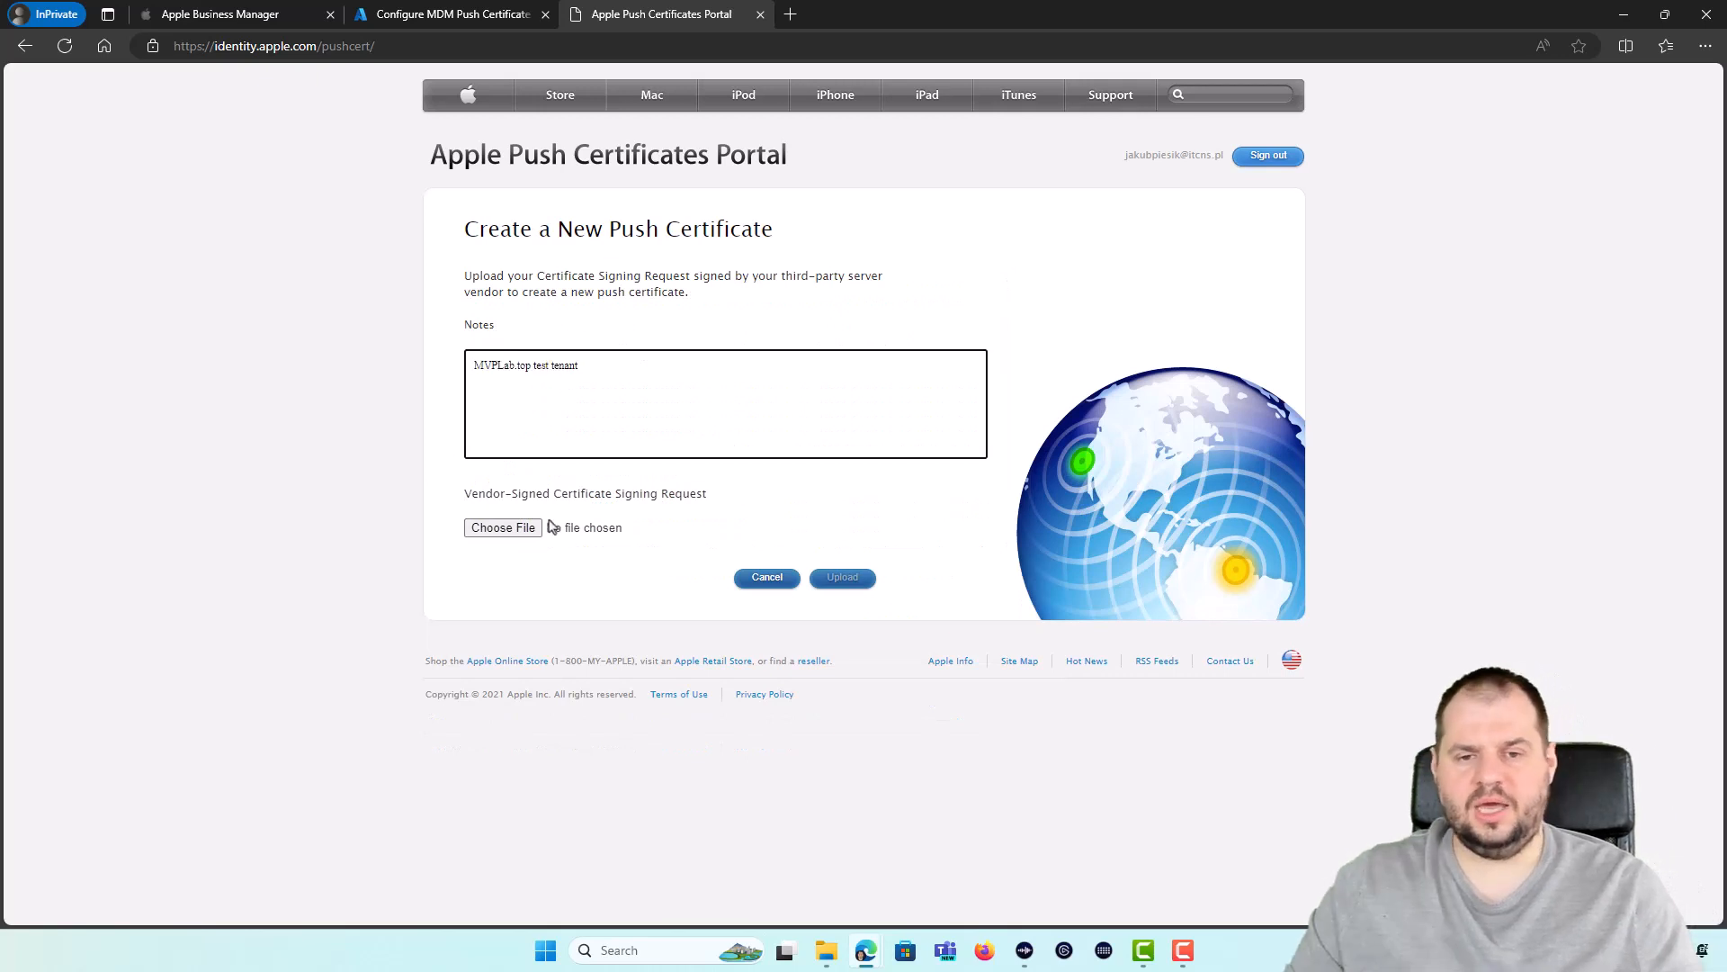
left_click(503, 530)
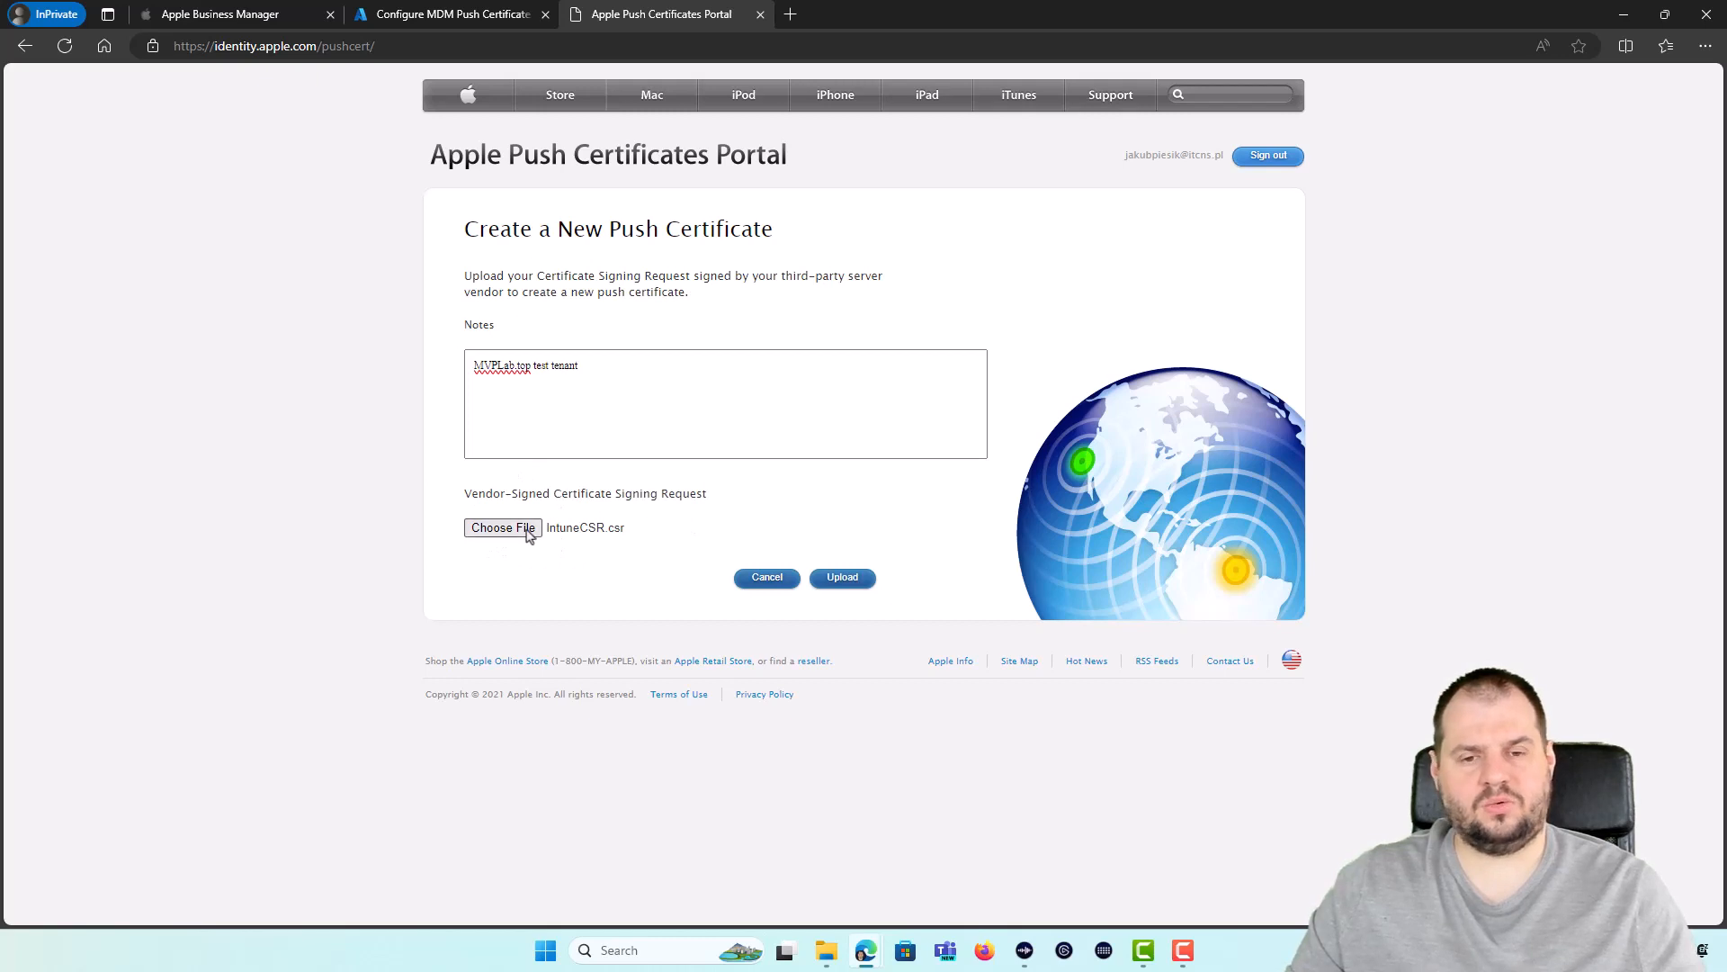
left_click(867, 583)
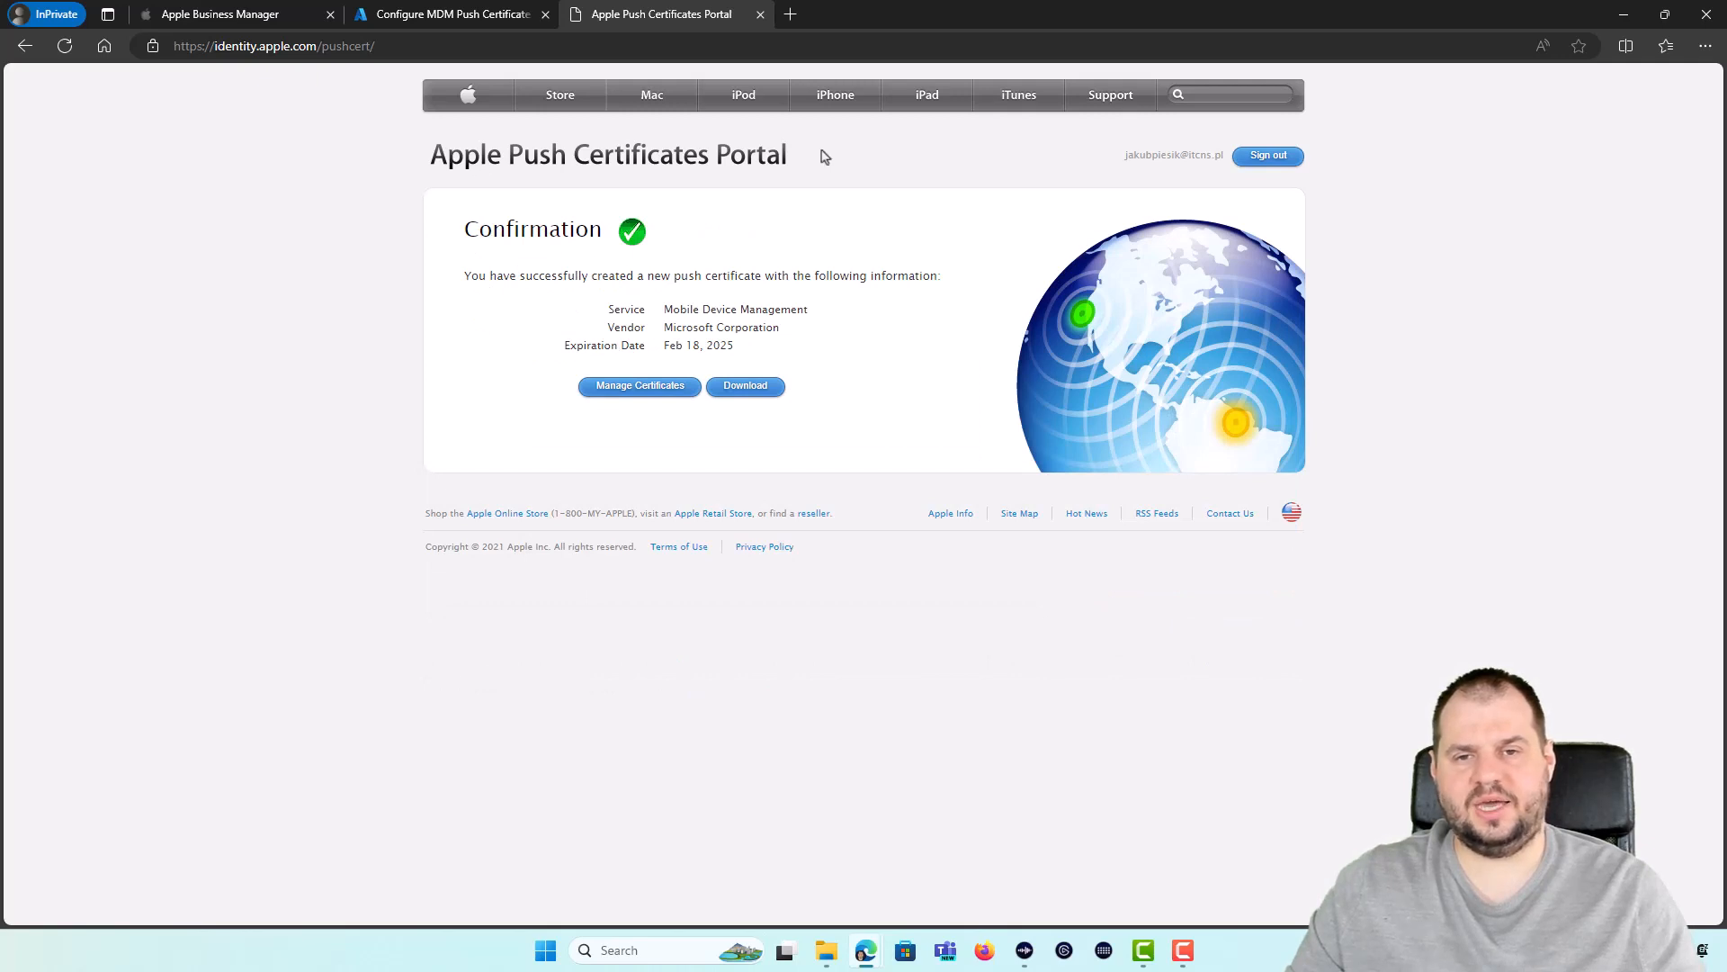
Step: Download and save the new push certificate .pem file, which expires Feb 18, 2025
left_click(751, 393)
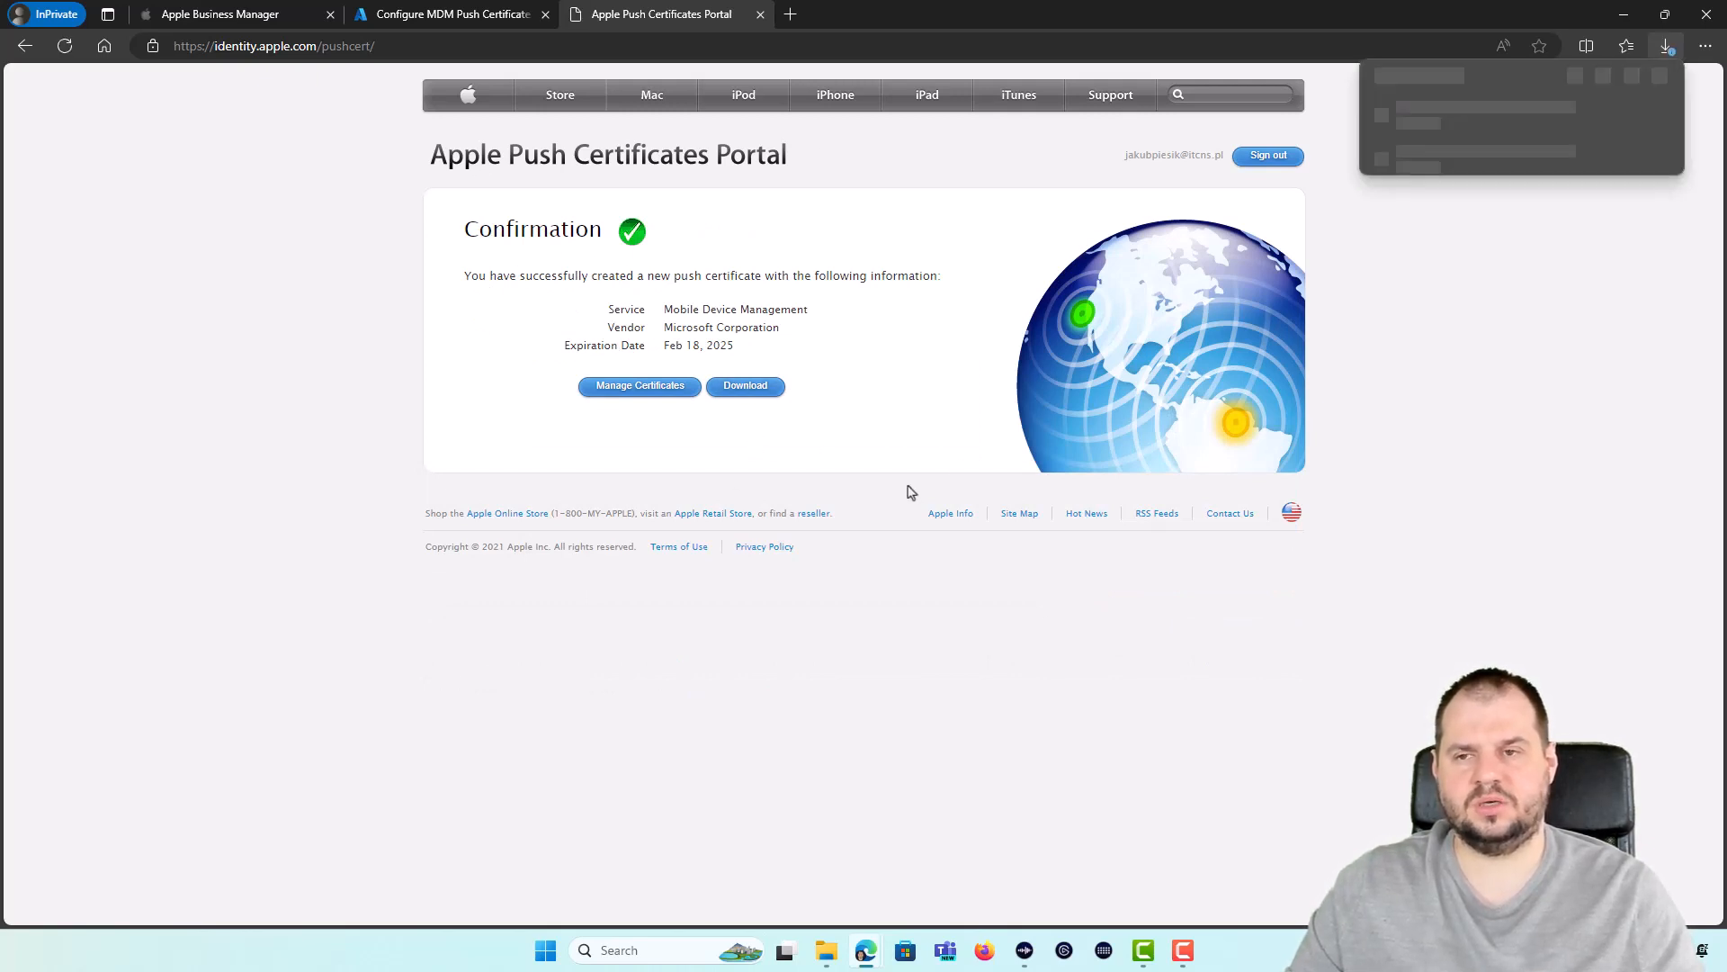
left_click(1618, 142)
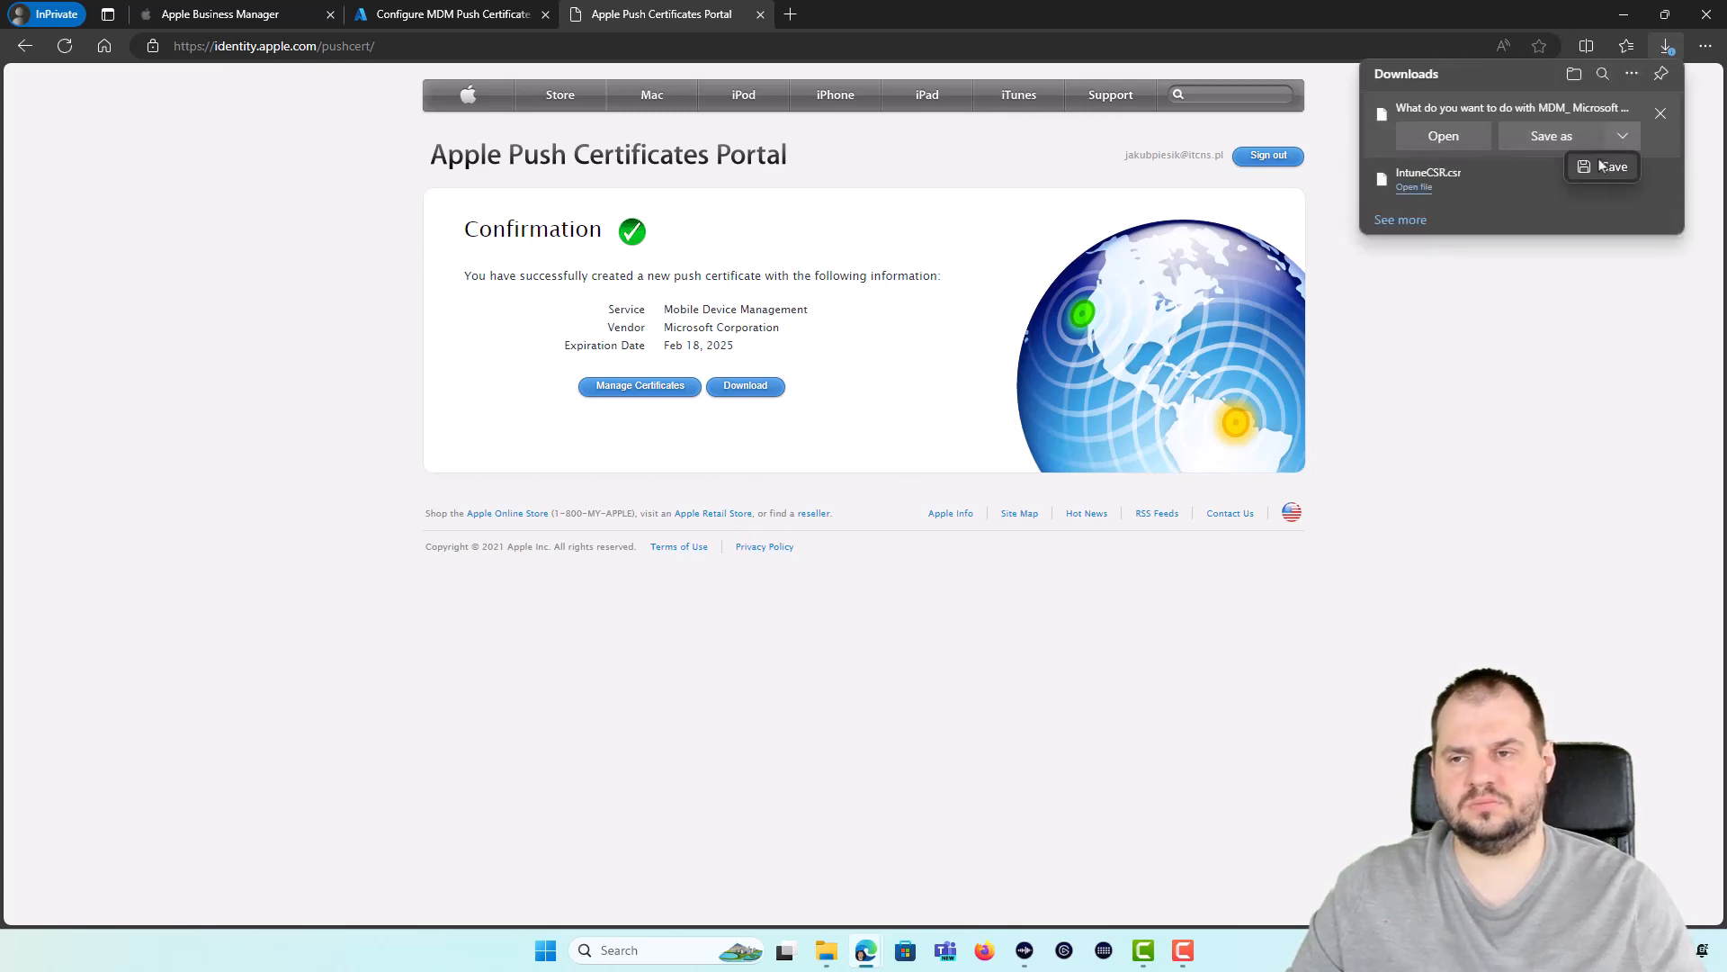
left_click(1595, 165)
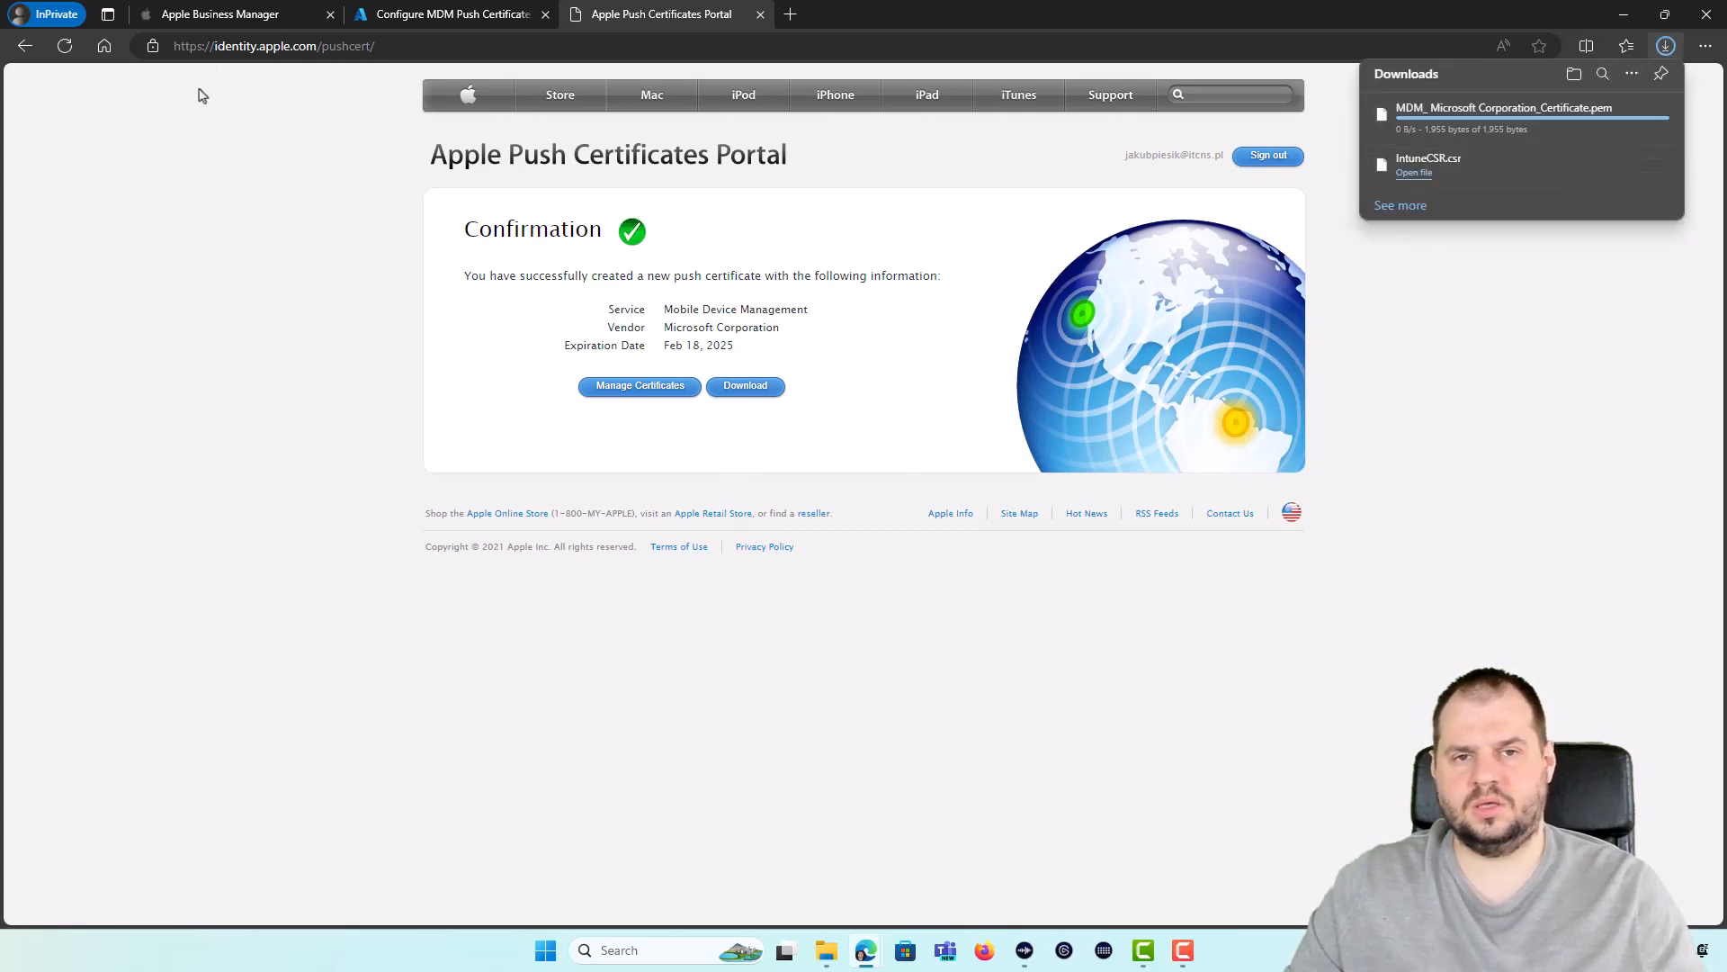
left_click(421, 12)
Step: Enter the Apple ID and upload the downloaded .pem push certificate to Intune
scroll(1130, 666, "down", 2)
left_click(1096, 679)
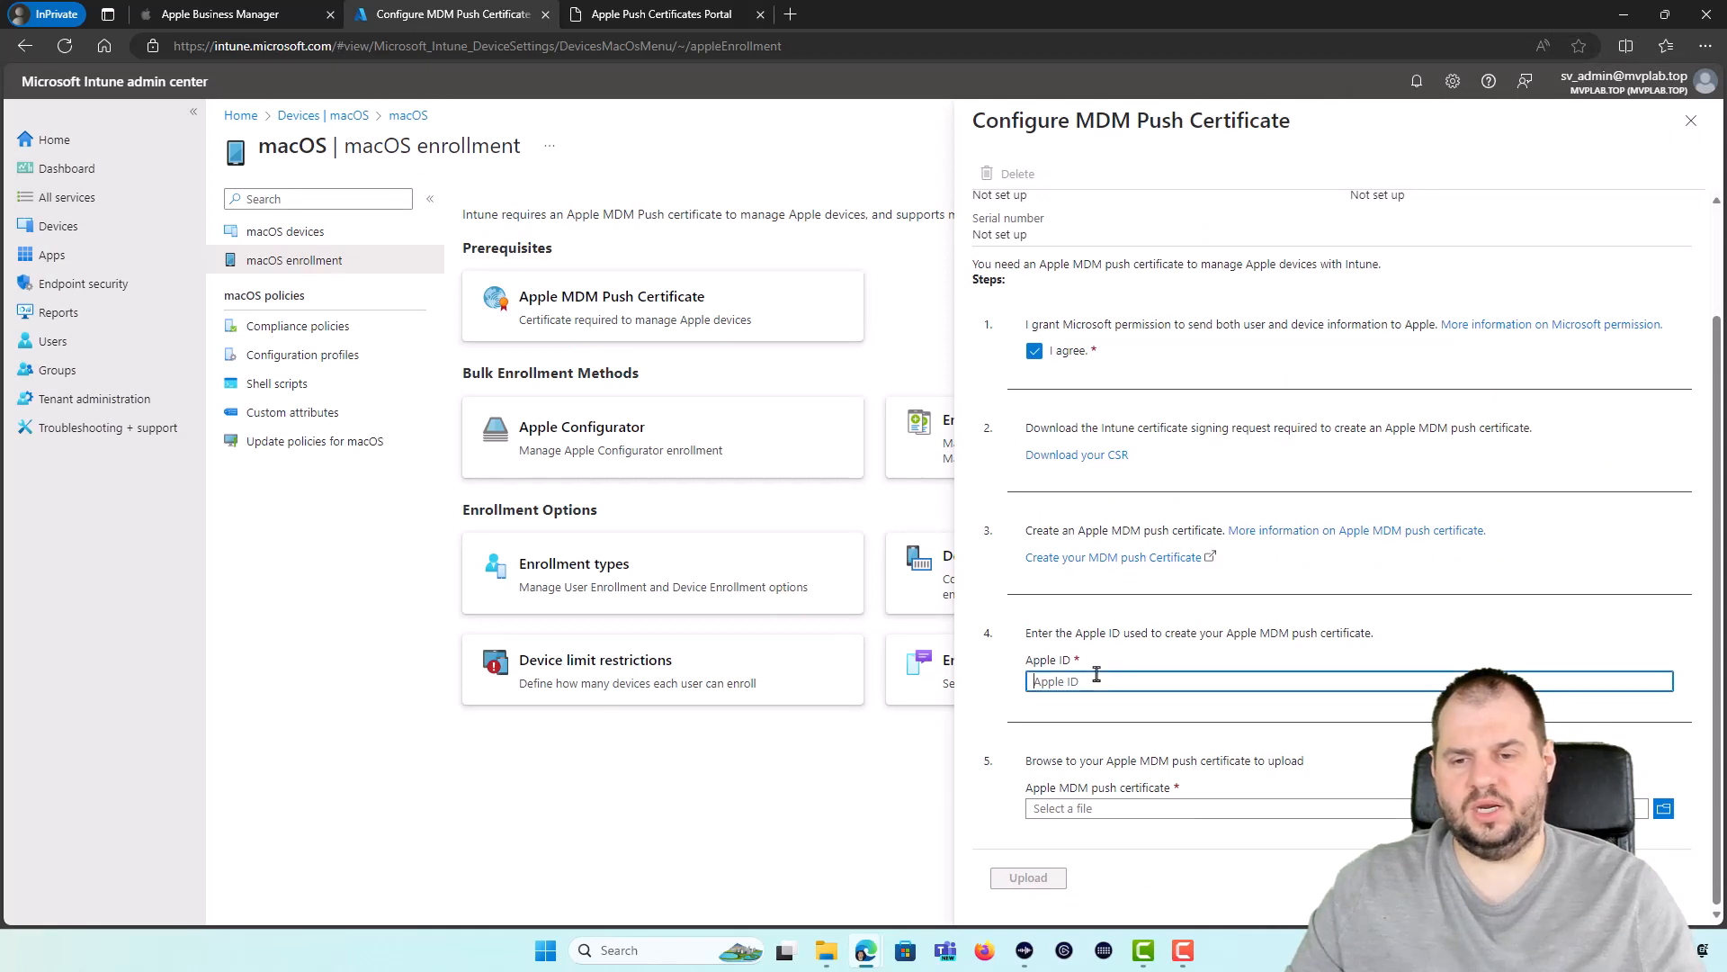
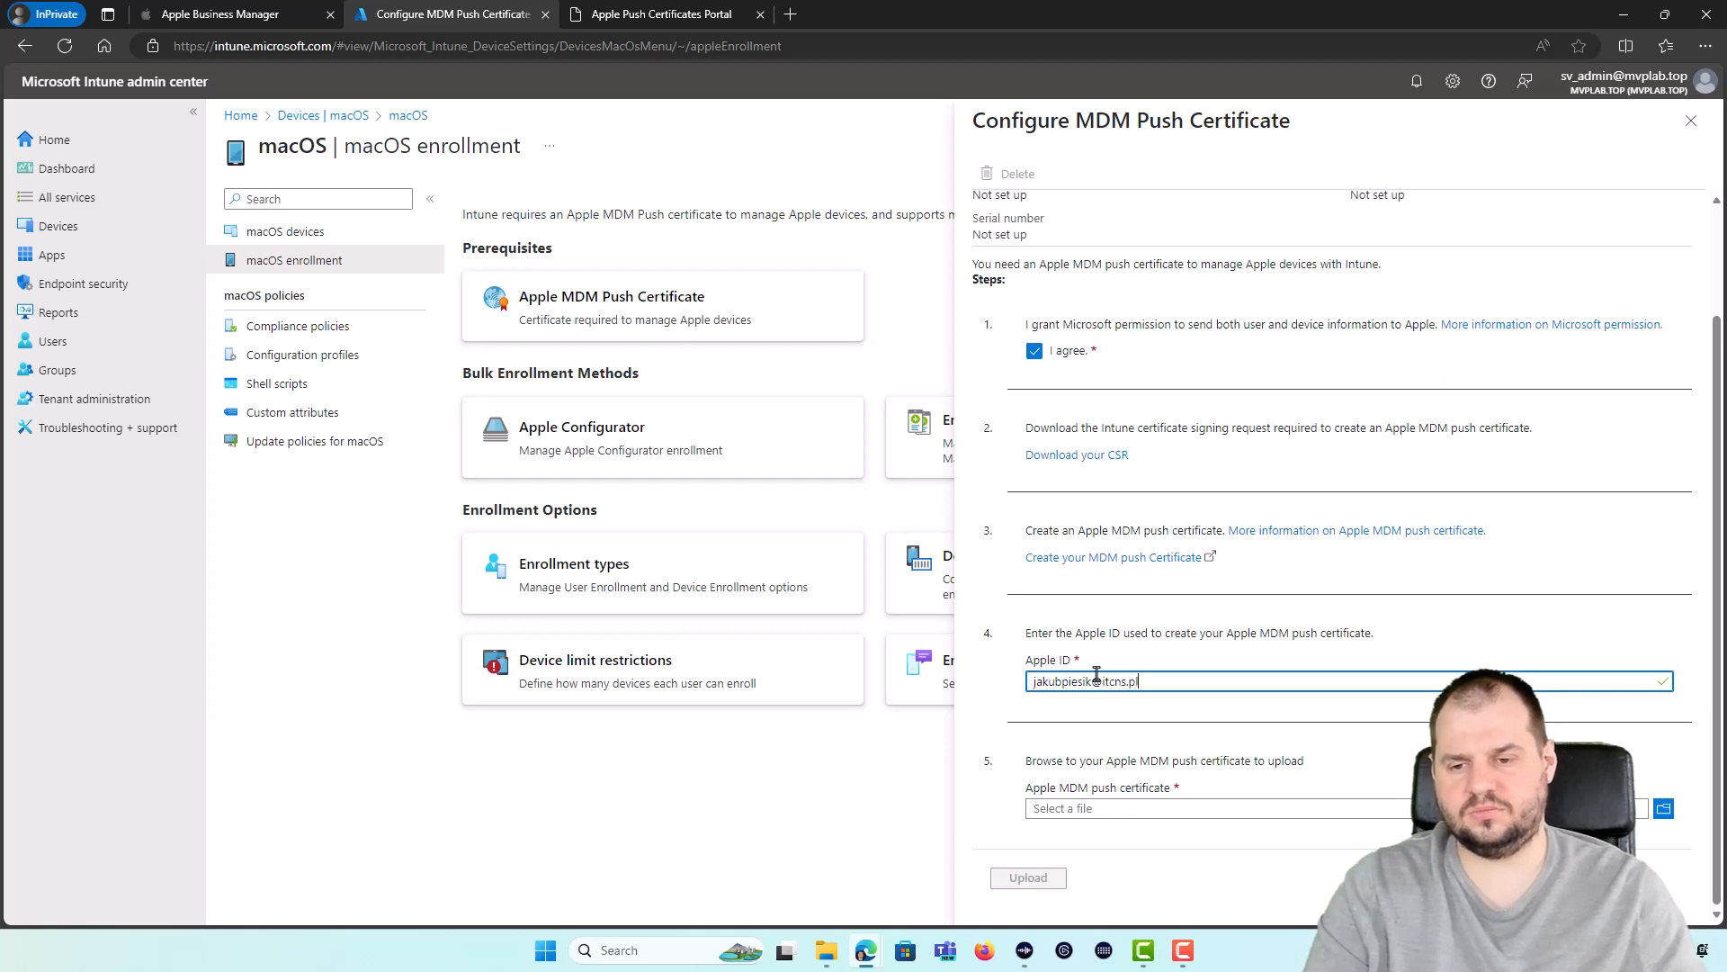
key("Tab")
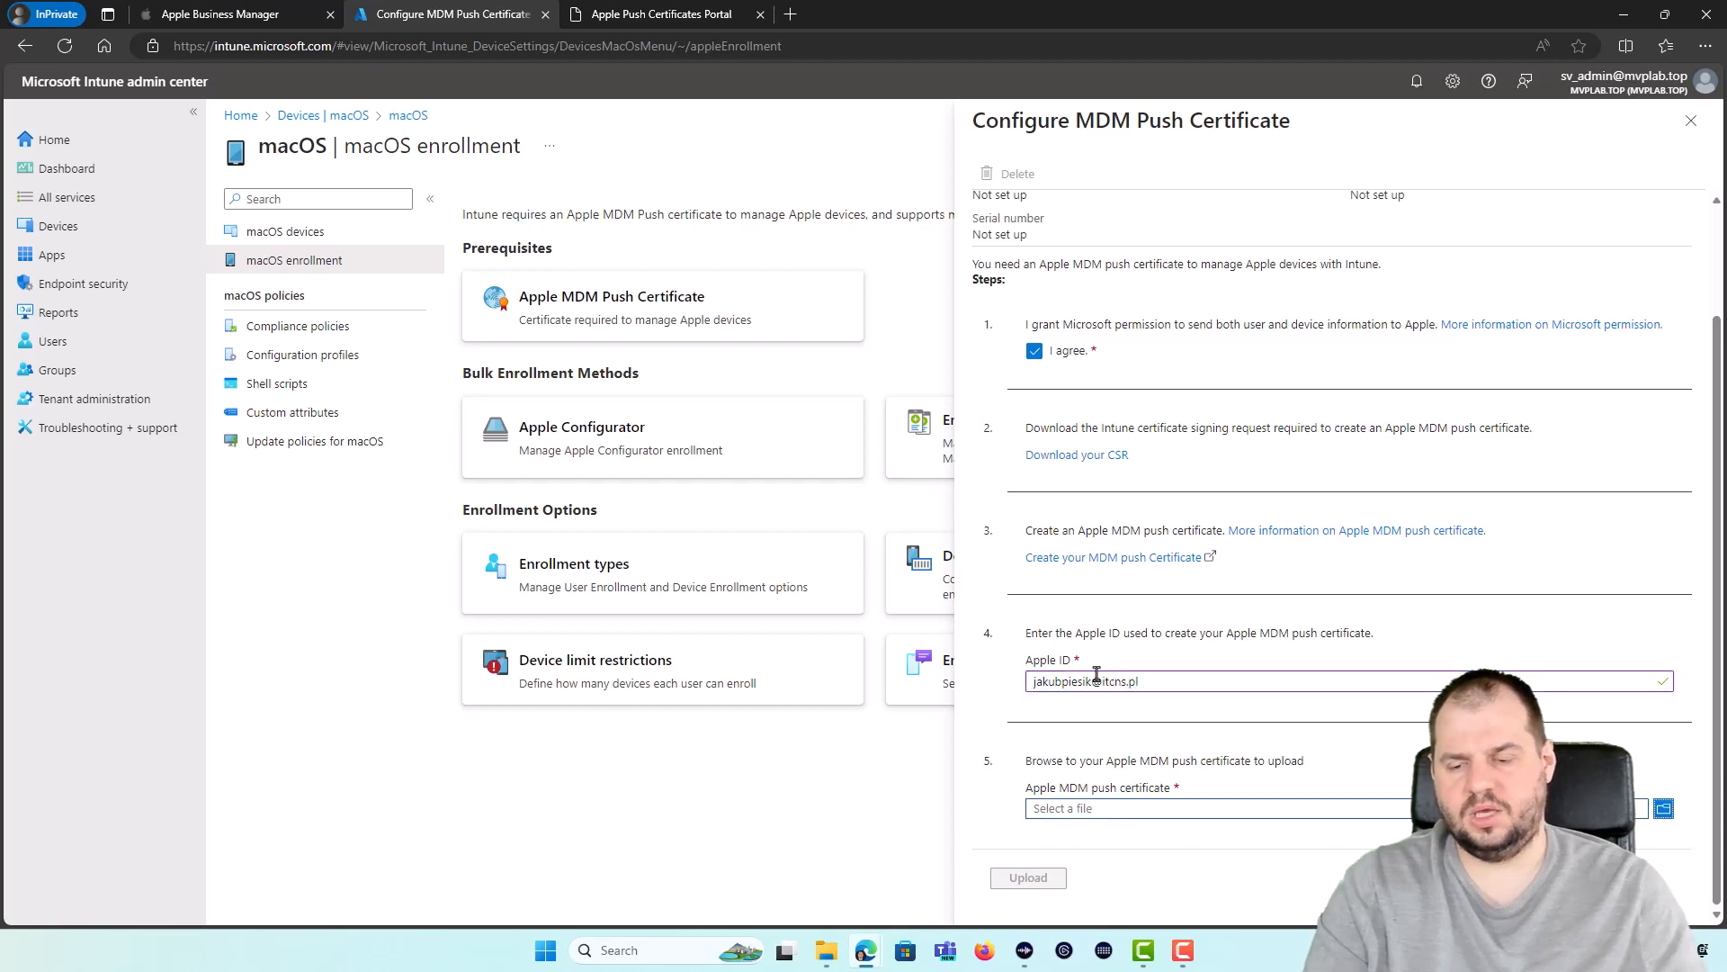
left_click(1136, 815)
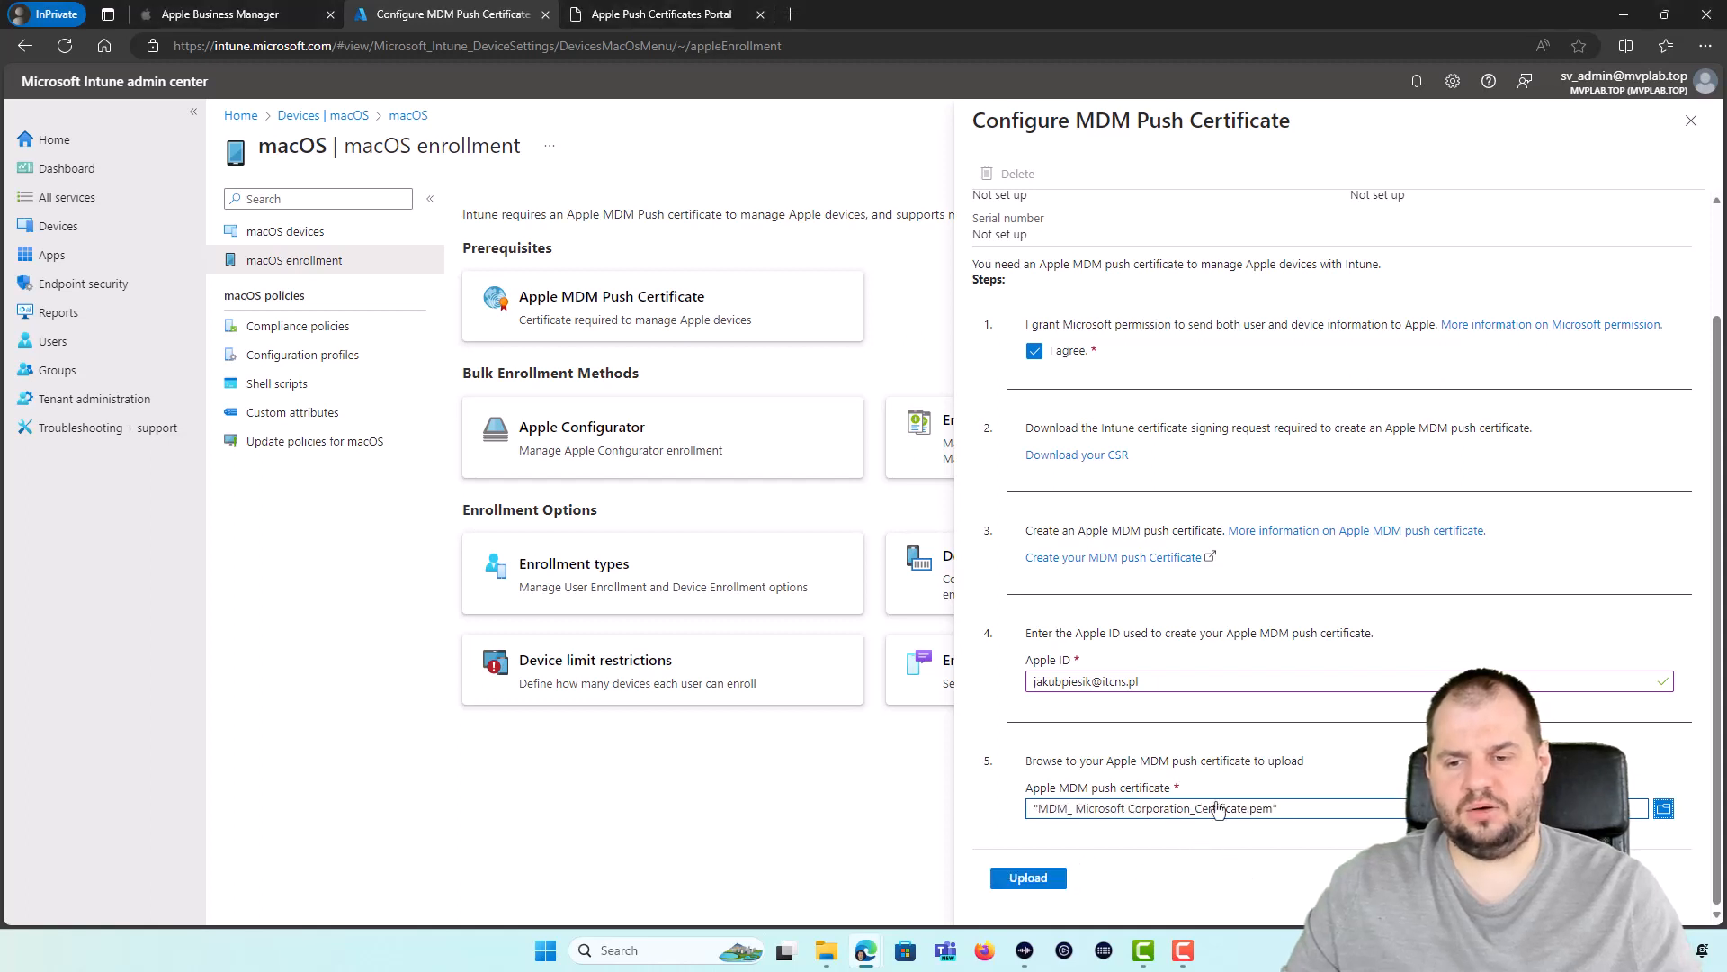
left_click(1028, 879)
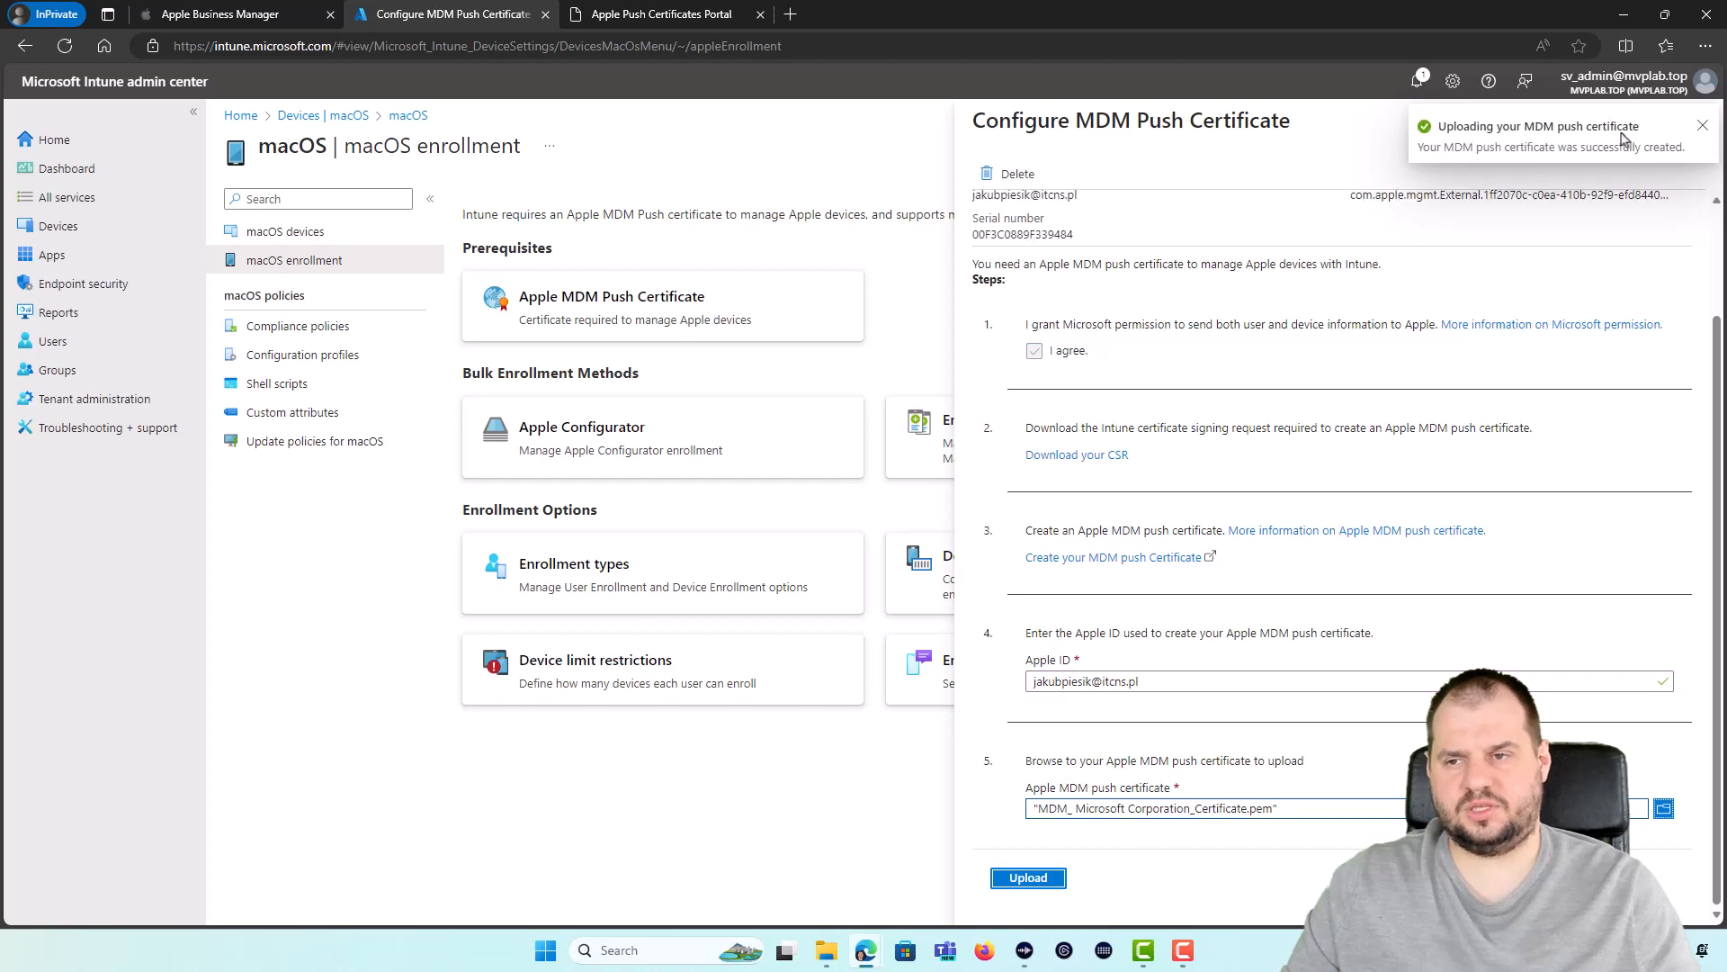
Step: Close the push certificate panel to return to the macOS enrollment page
scroll(1335, 301, "up", 1)
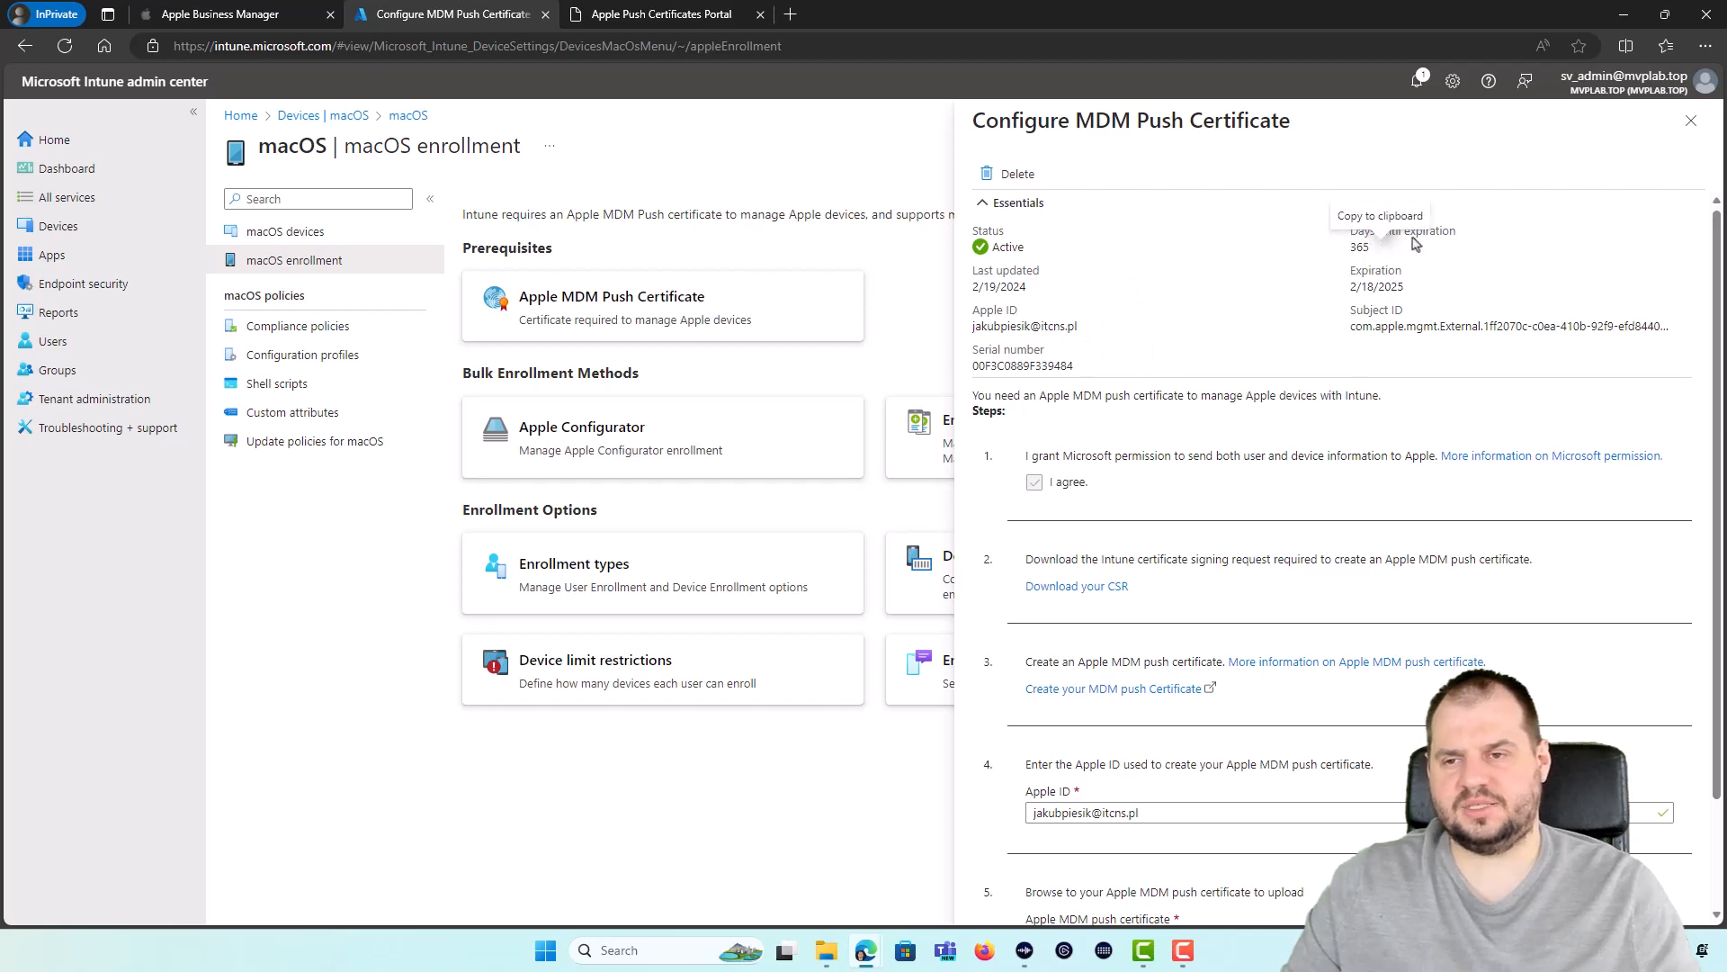
scroll(1476, 339, "down", 1)
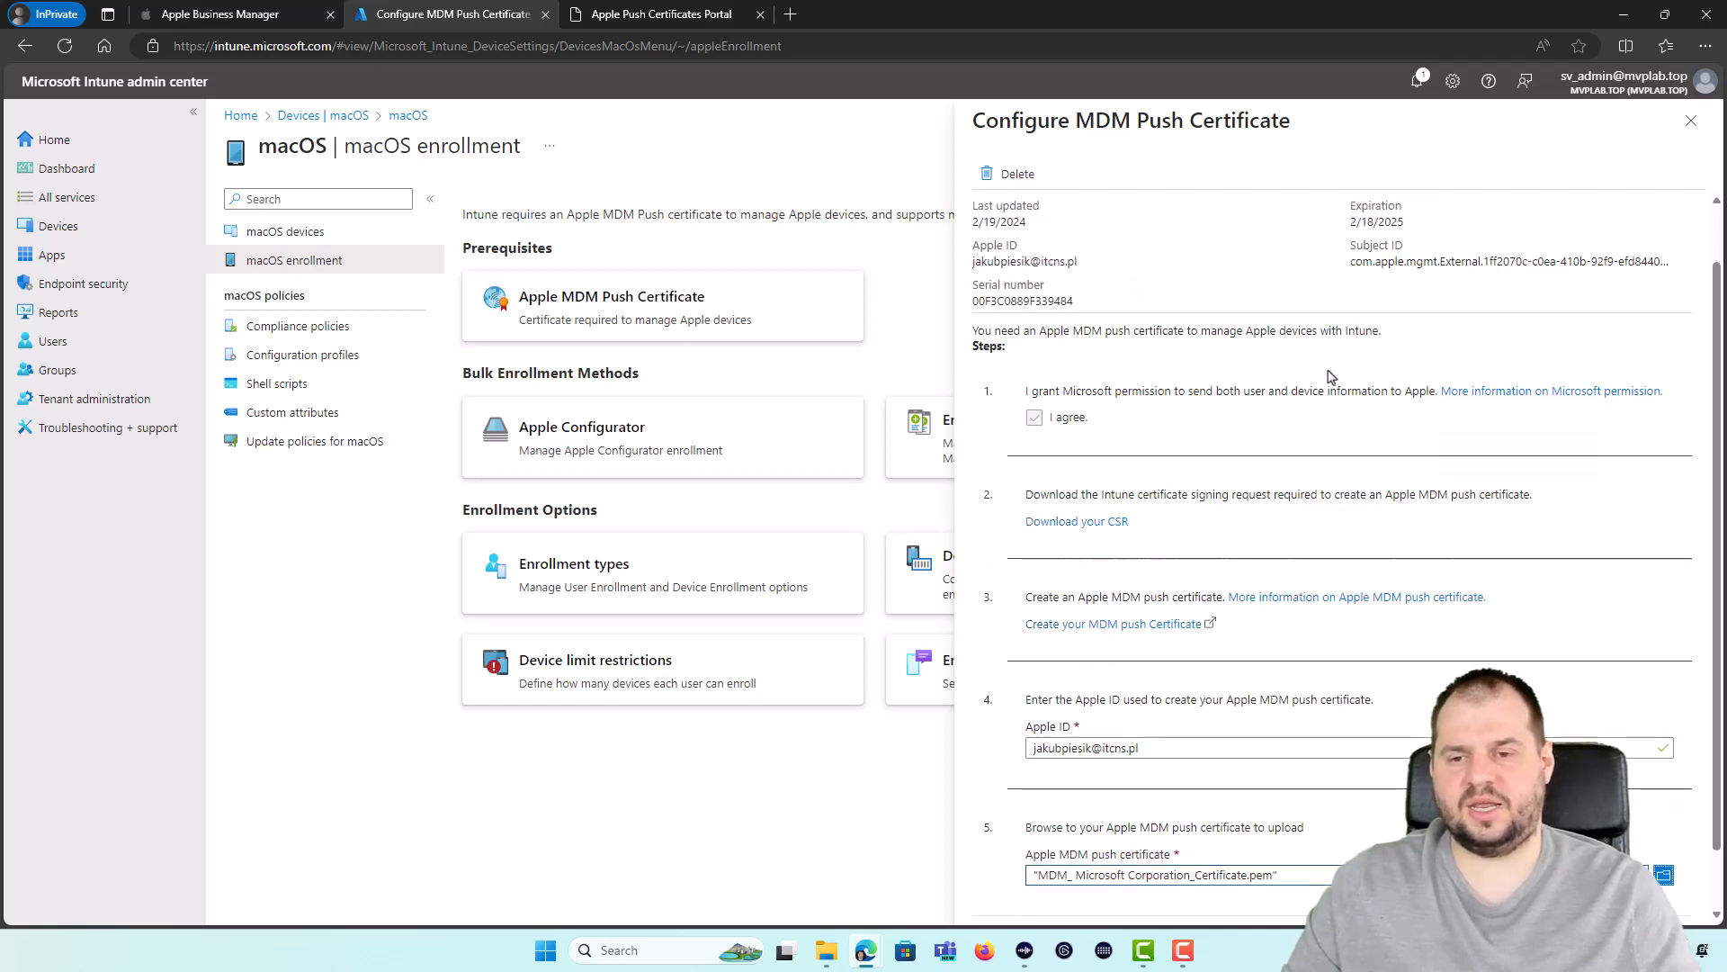
scroll(1476, 339, "up", 1)
scroll(1390, 309, "down", 2)
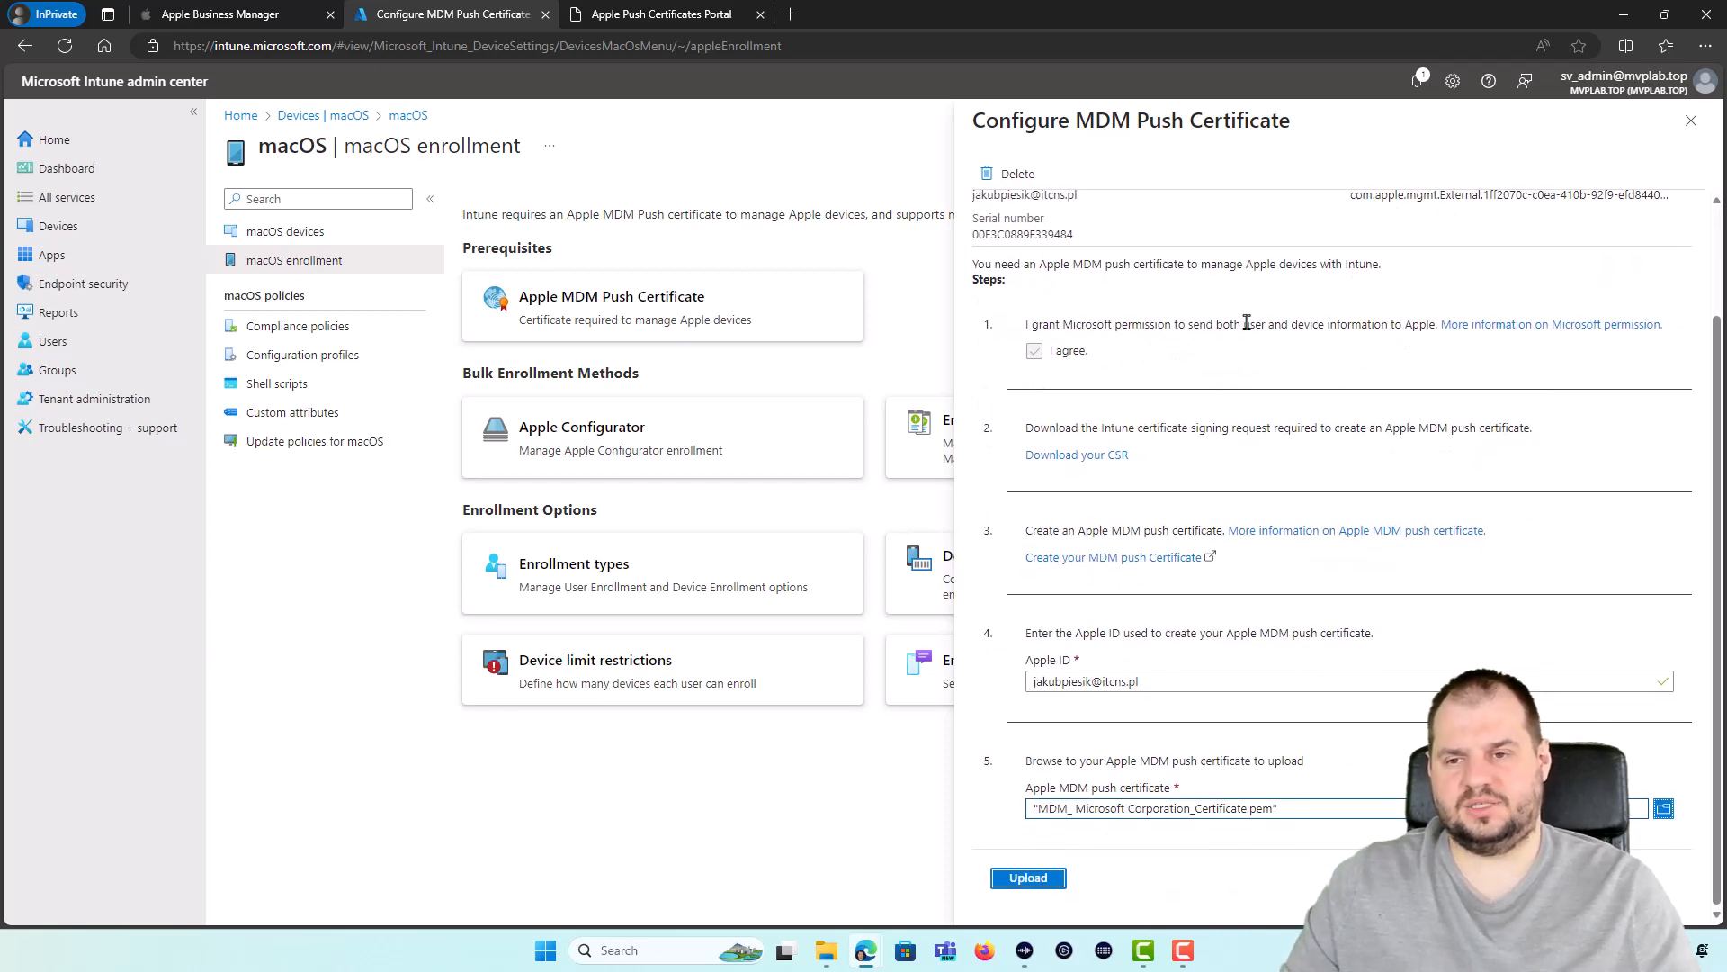
scroll(1277, 333, "up", 3)
left_click(1691, 121)
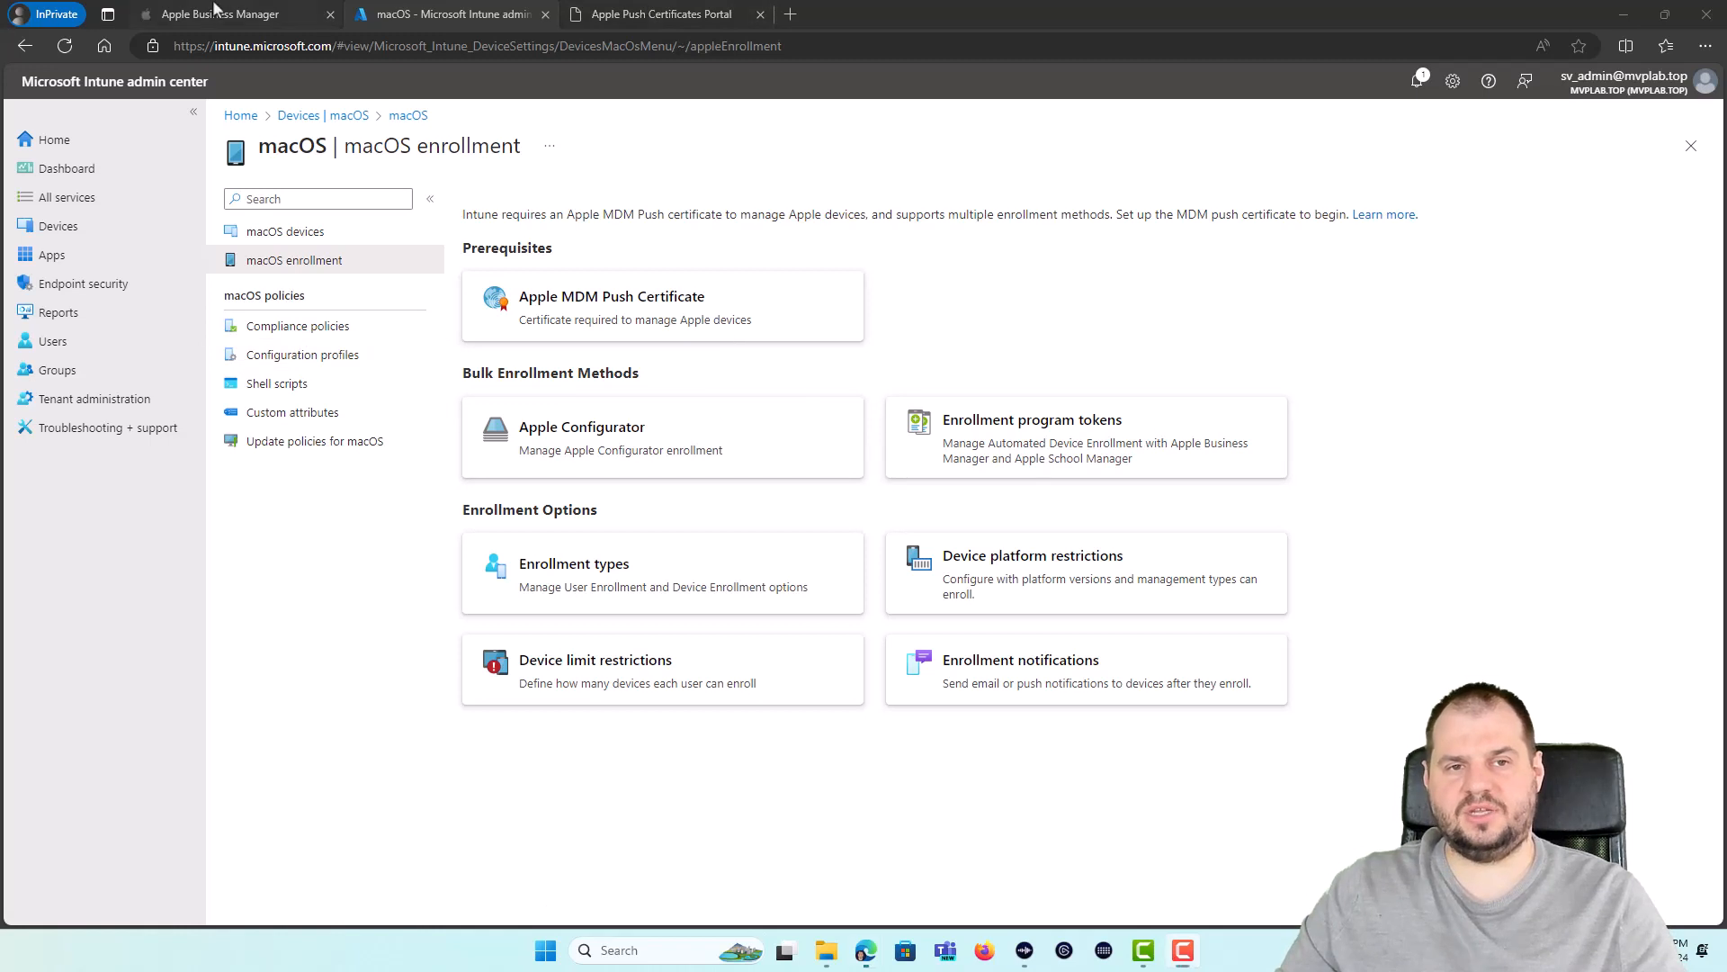
Step: Add a new enrollment program token, agree to Apple data sharing, and download the Intune public key
left_click(216, 11)
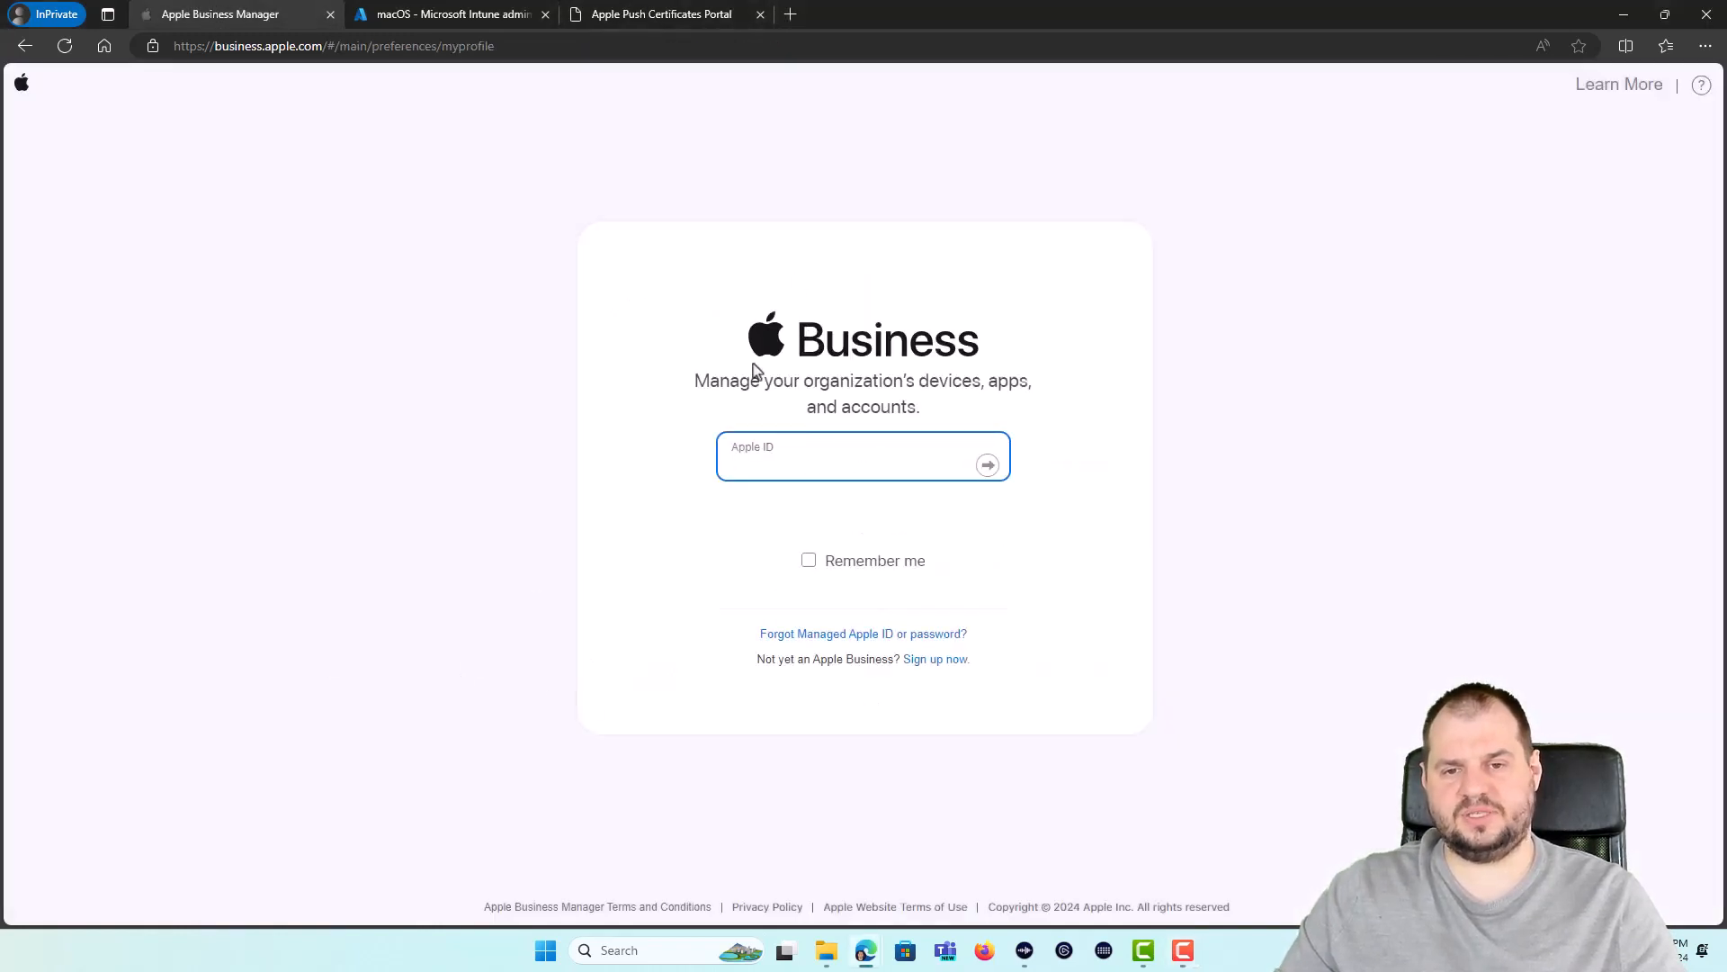
left_click(474, 22)
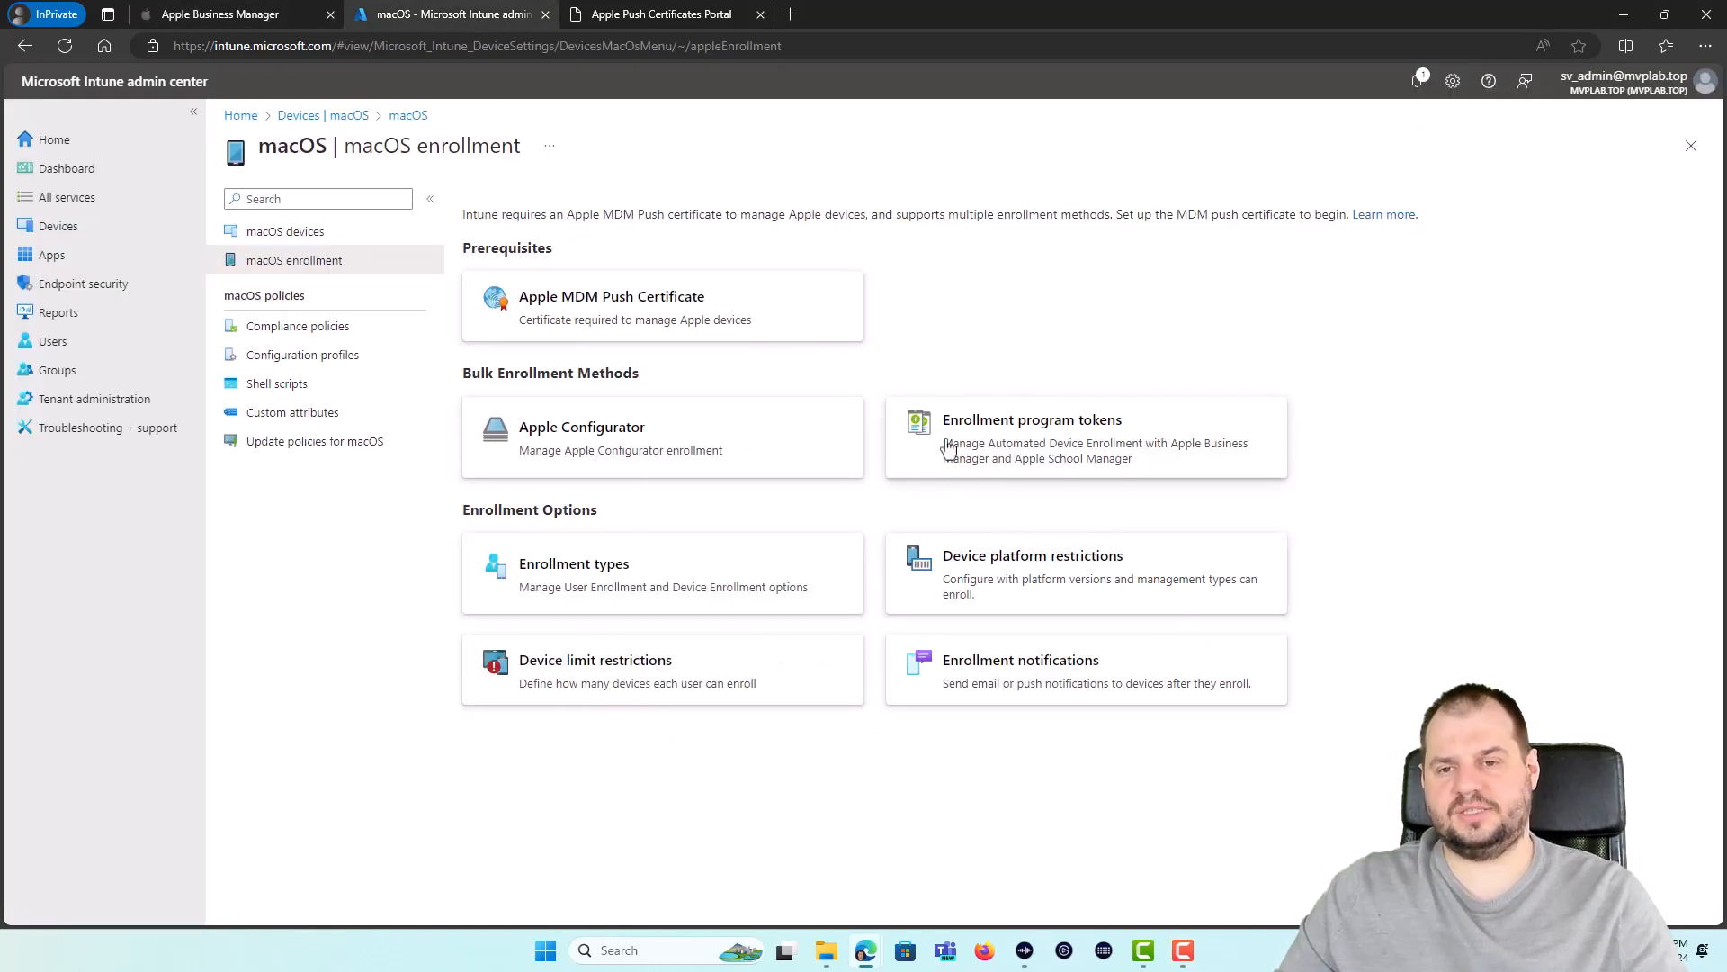
left_click(1026, 445)
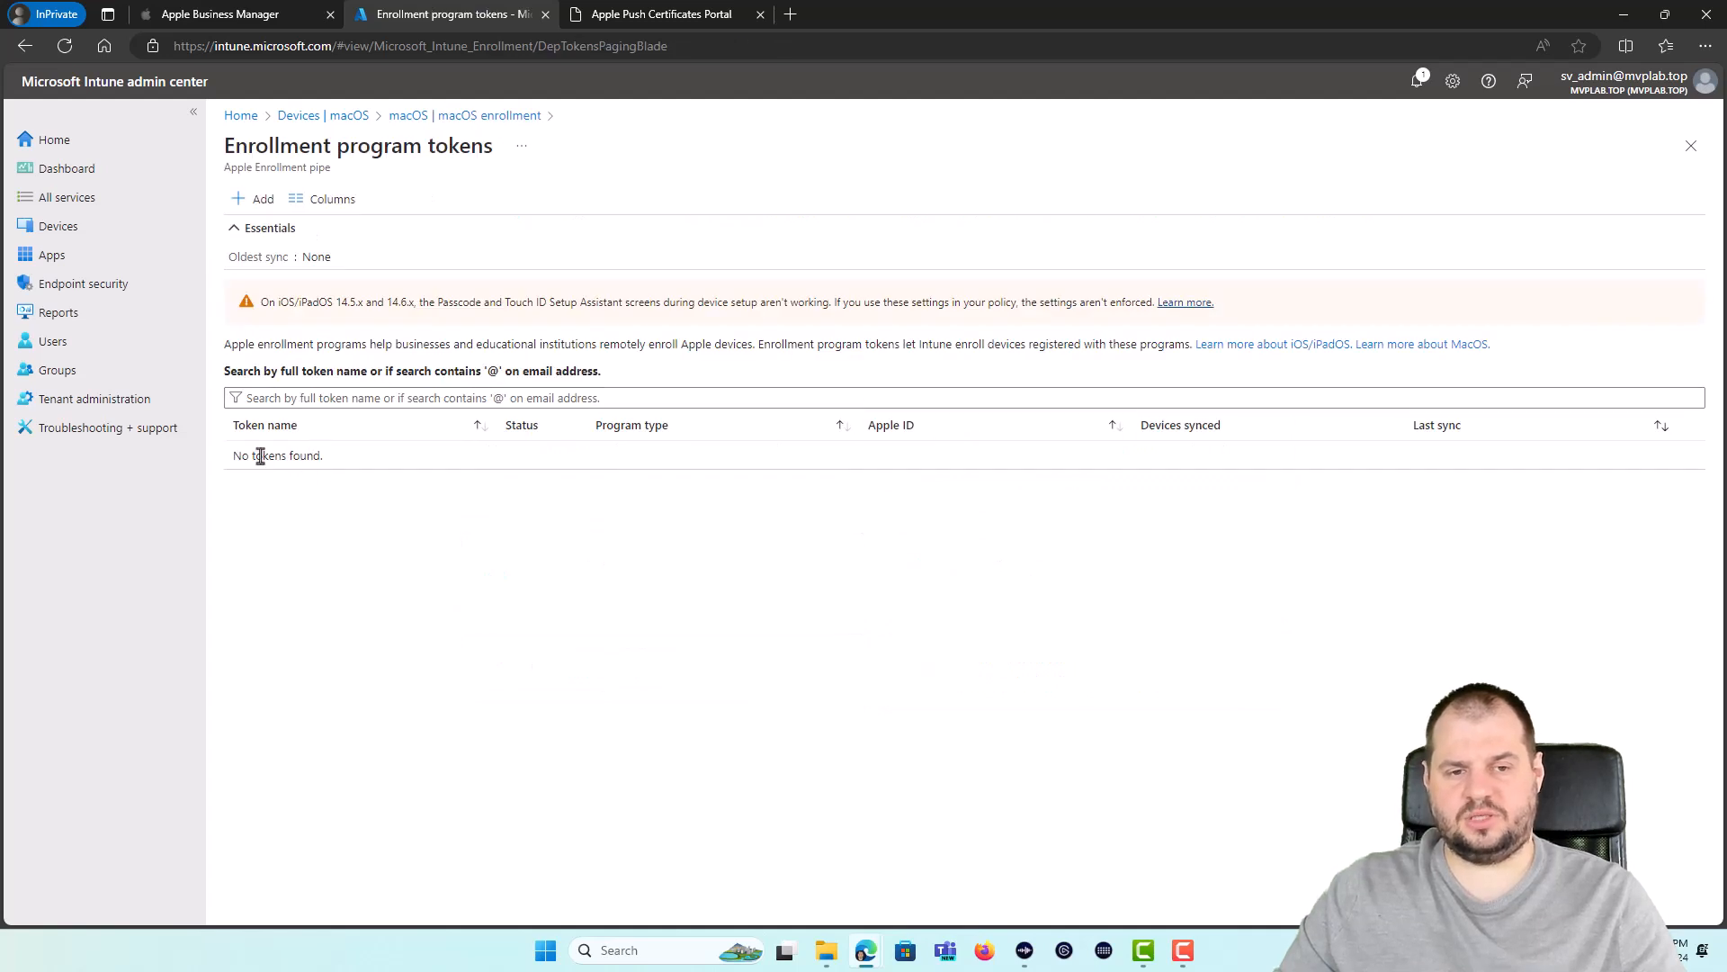
left_click(263, 199)
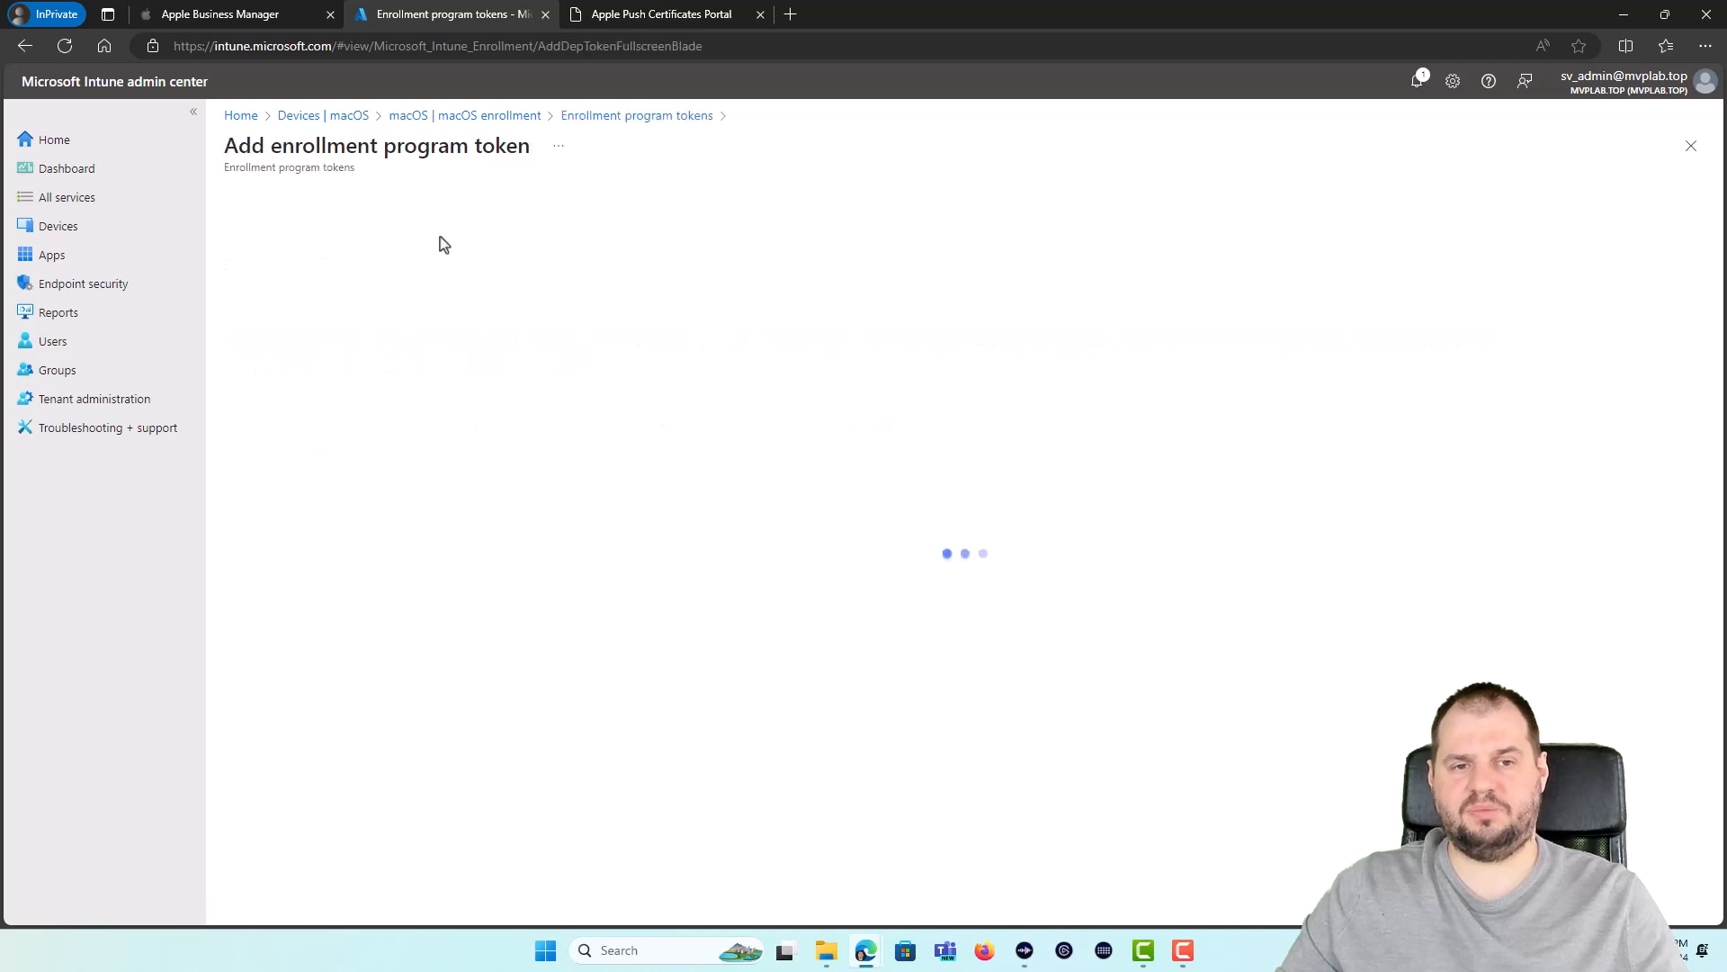
left_click(241, 280)
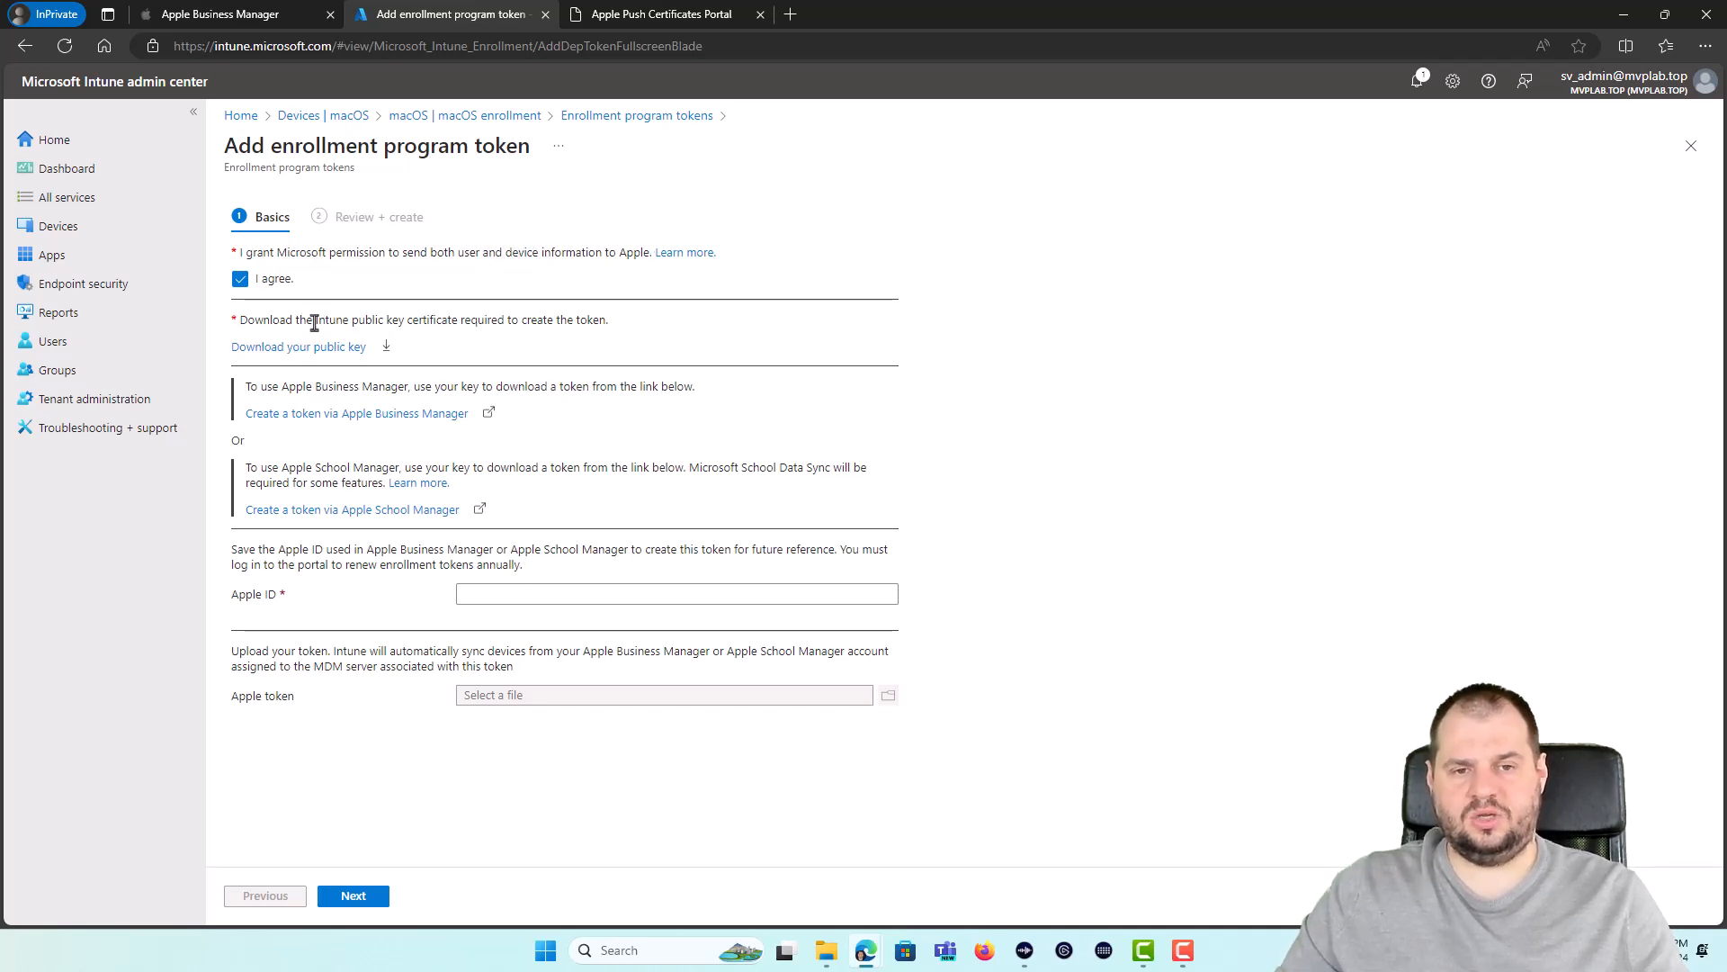
left_click_drag(314, 322, 467, 325)
left_click(459, 348)
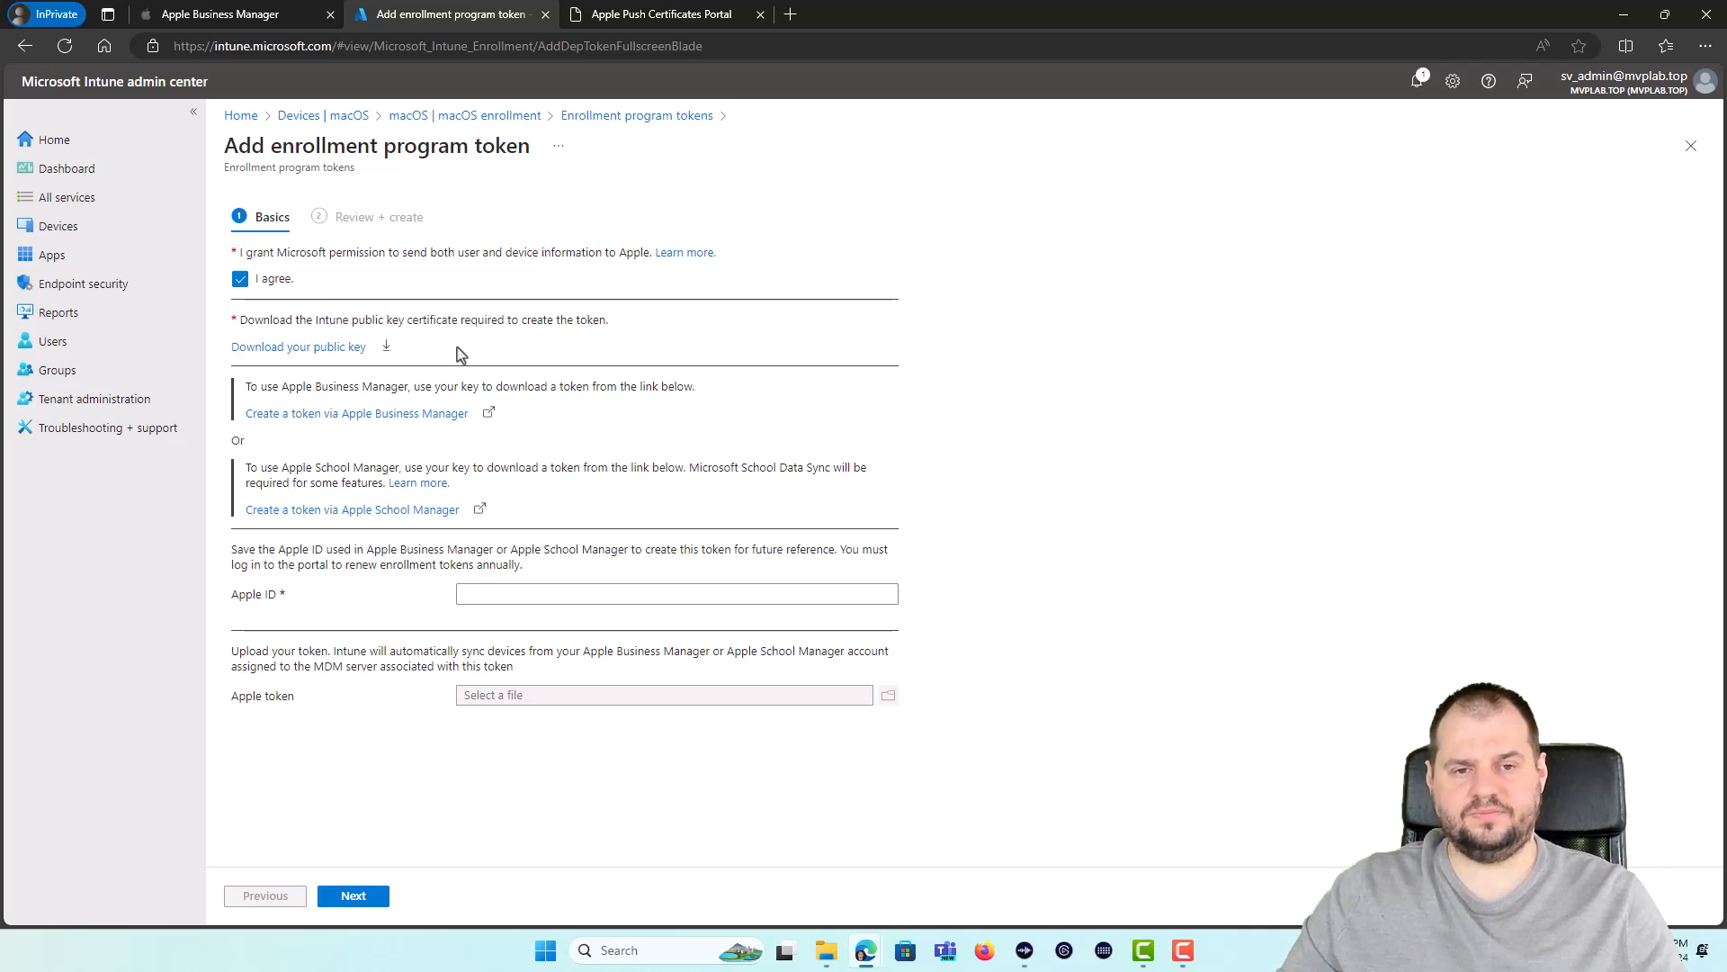
left_click(310, 349)
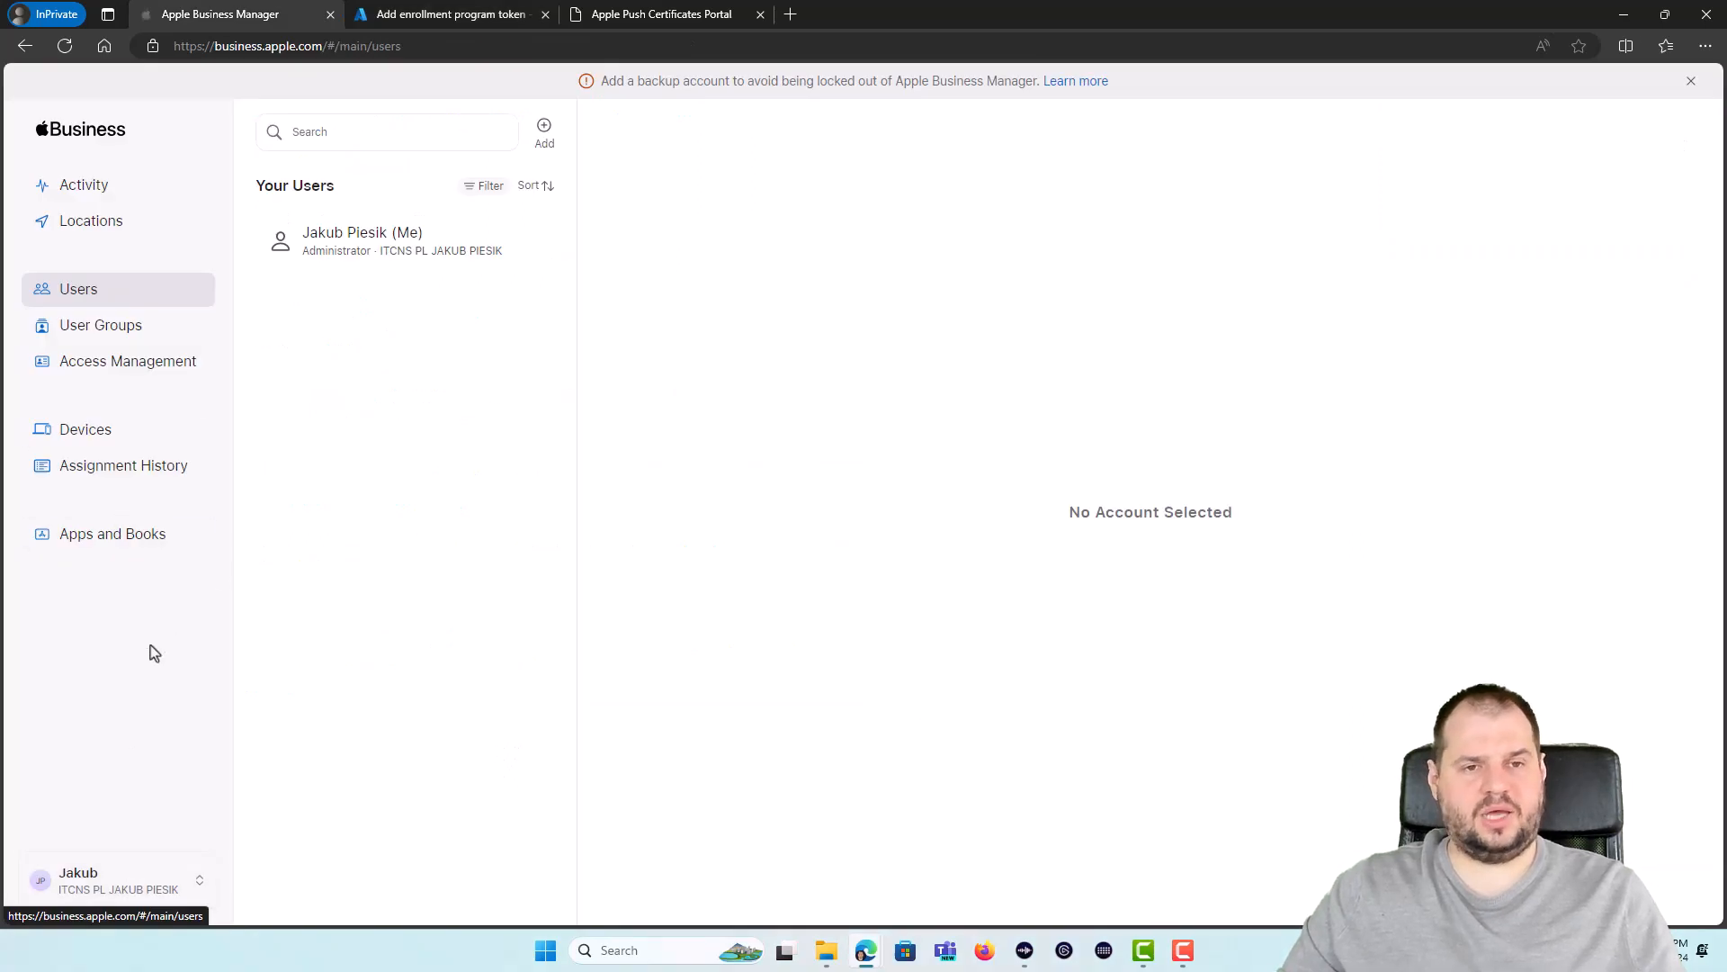
Step: In Preferences, add a new MDM server named 'Intune mVPLab.top tenant'
left_click(108, 886)
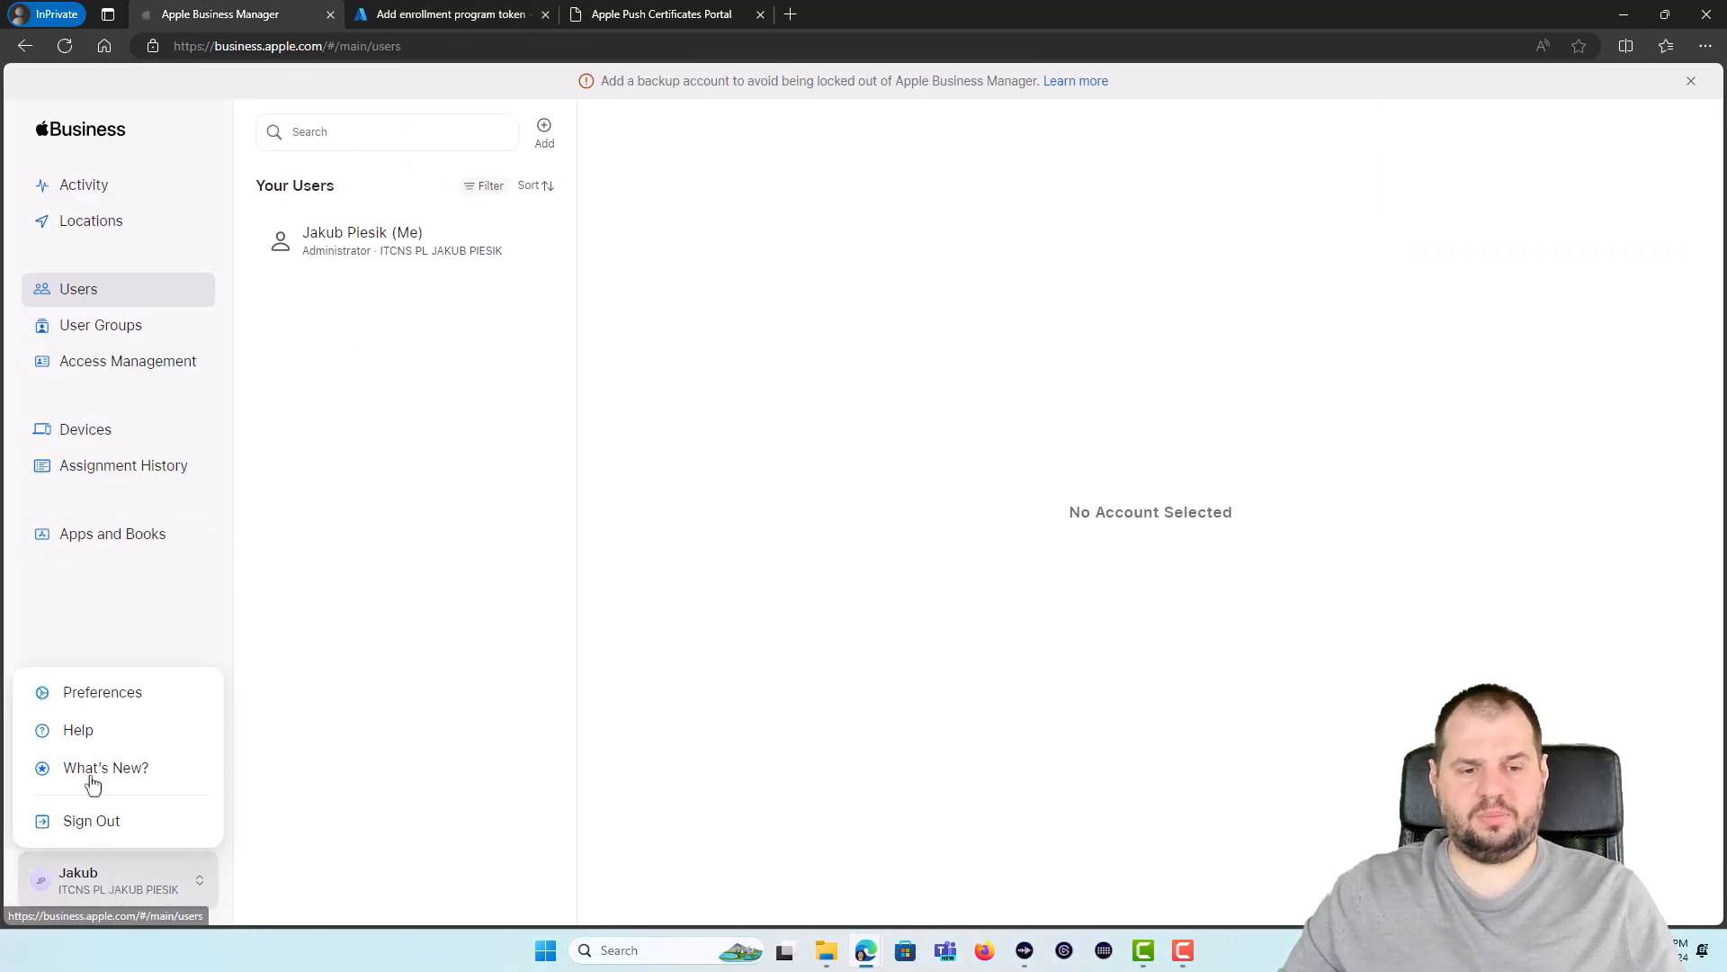
left_click(85, 691)
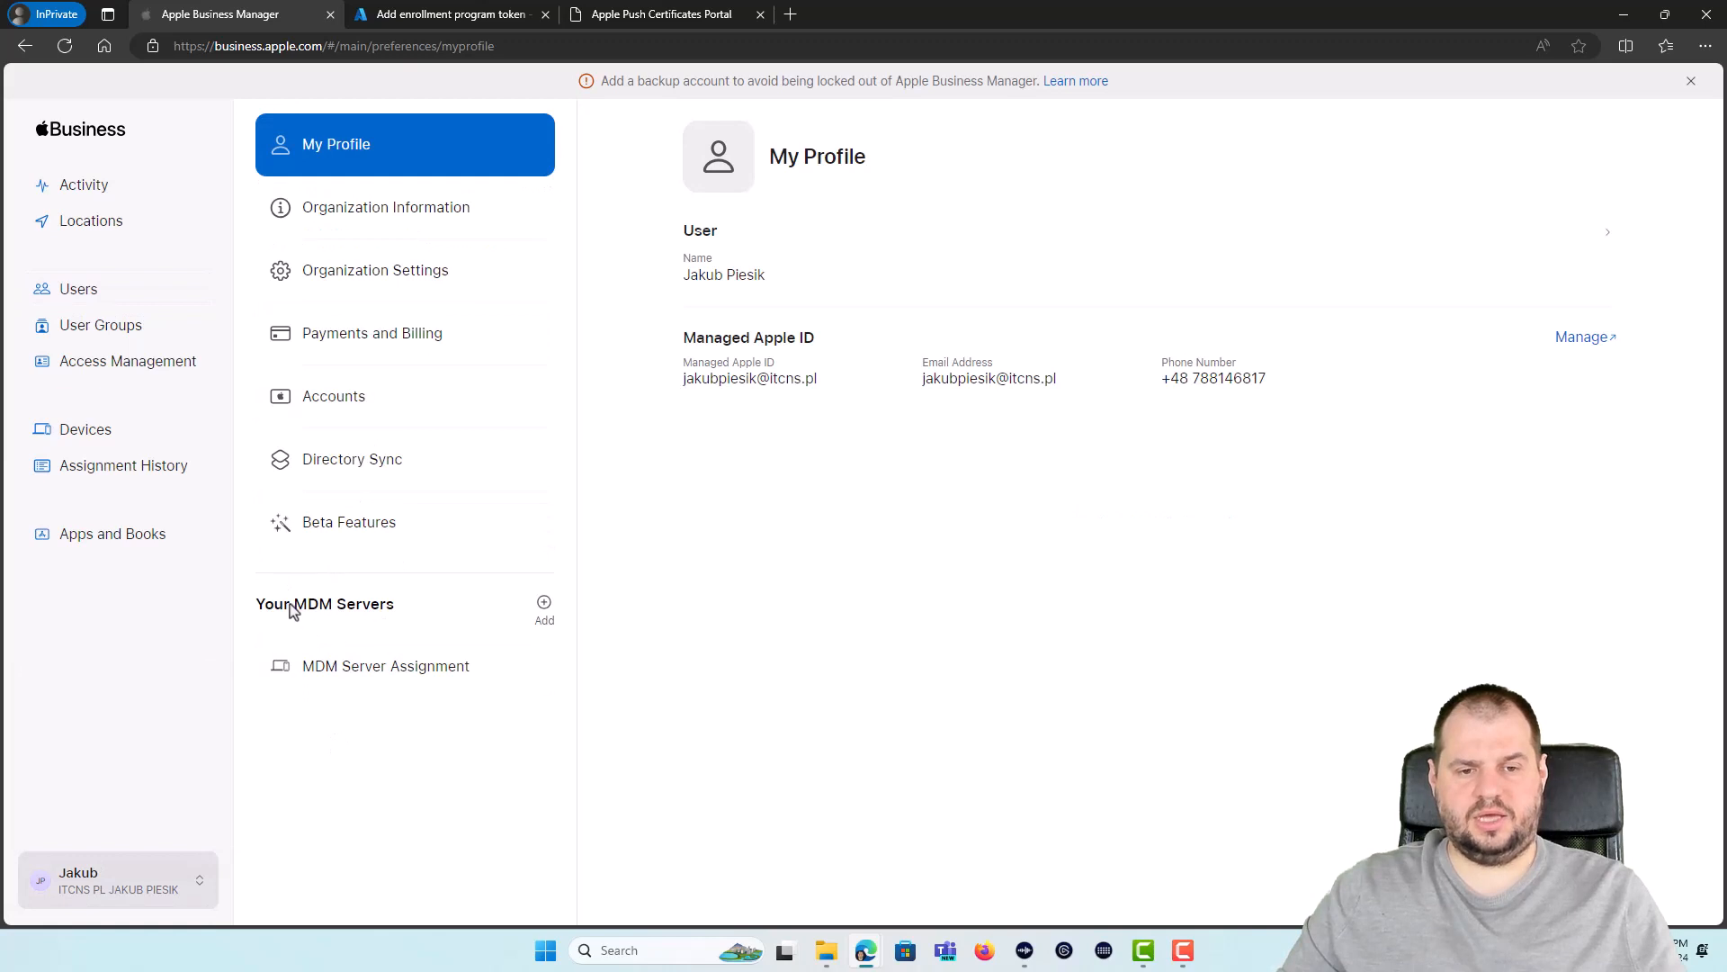
left_click(547, 608)
left_click(814, 290)
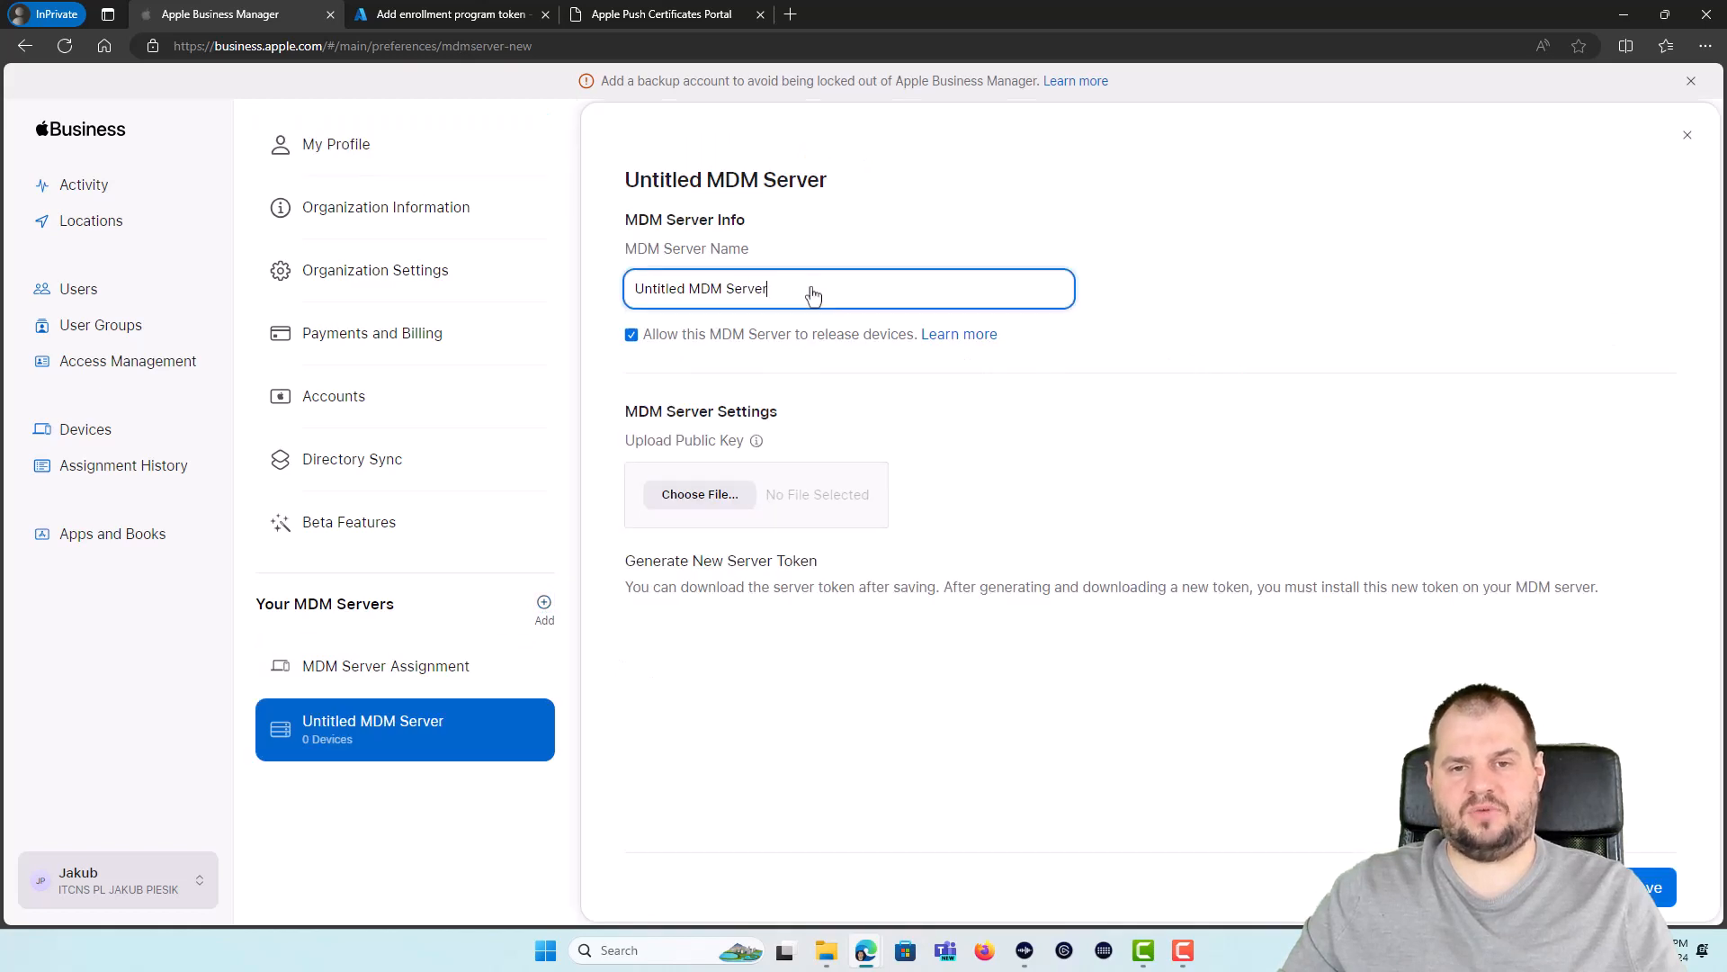
left_click_drag(815, 289, 597, 303)
type("Intune ")
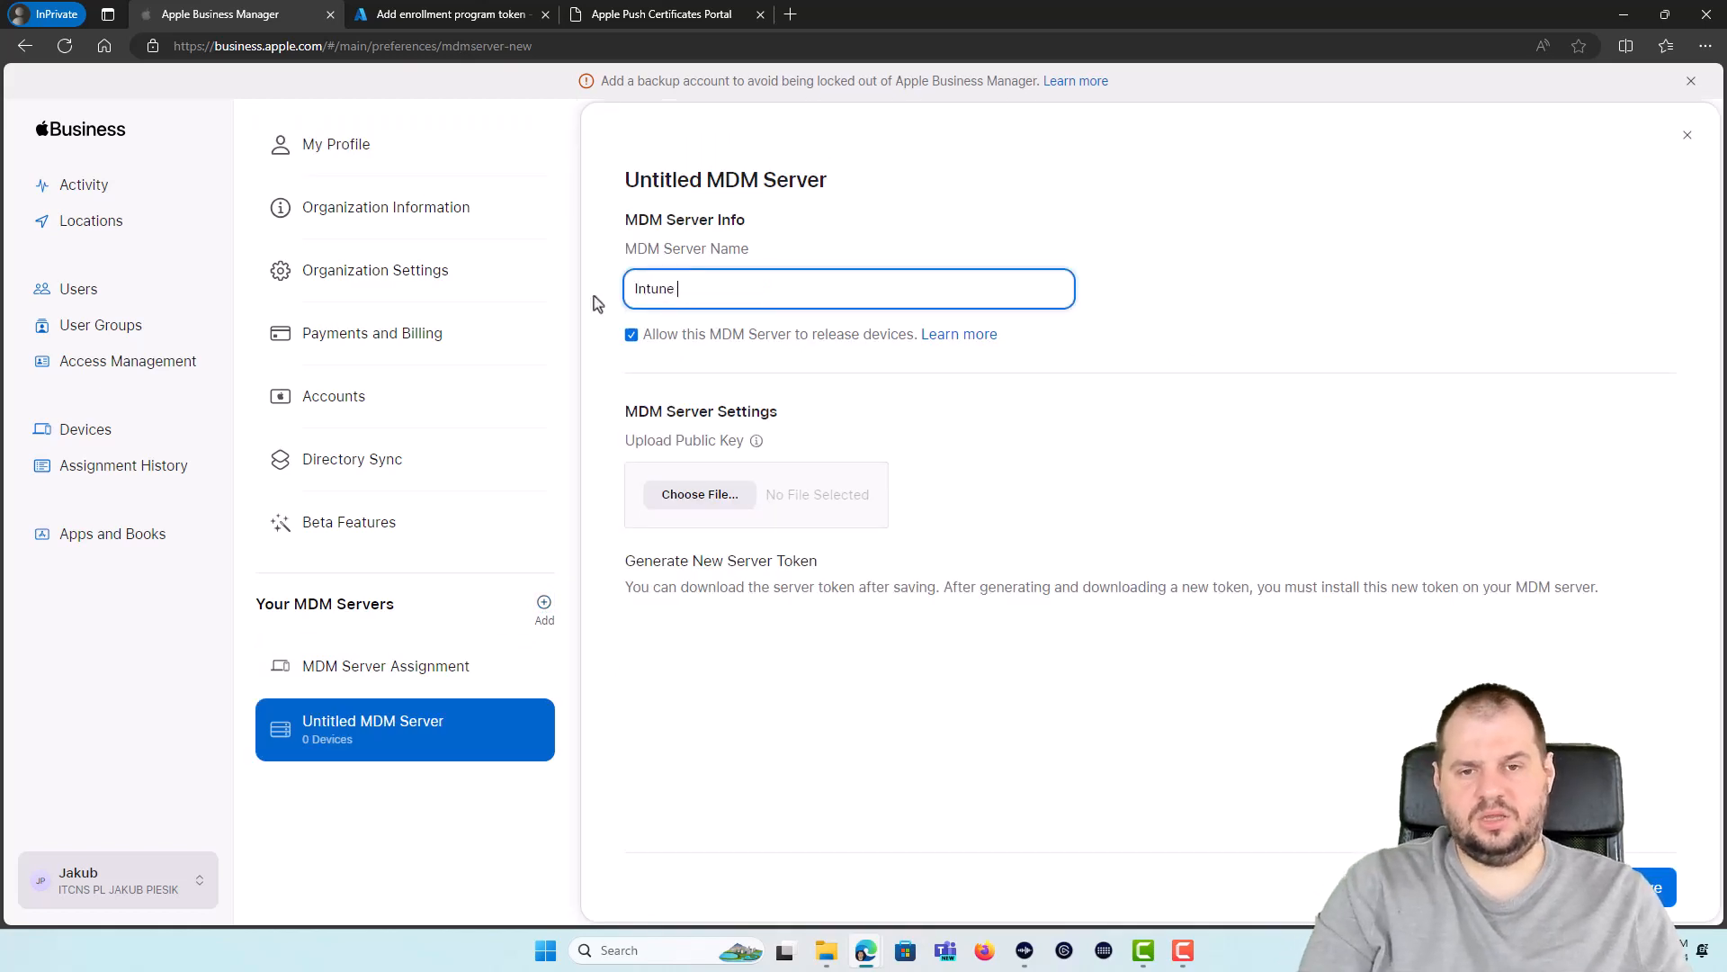
type("mVPLab.top tenant")
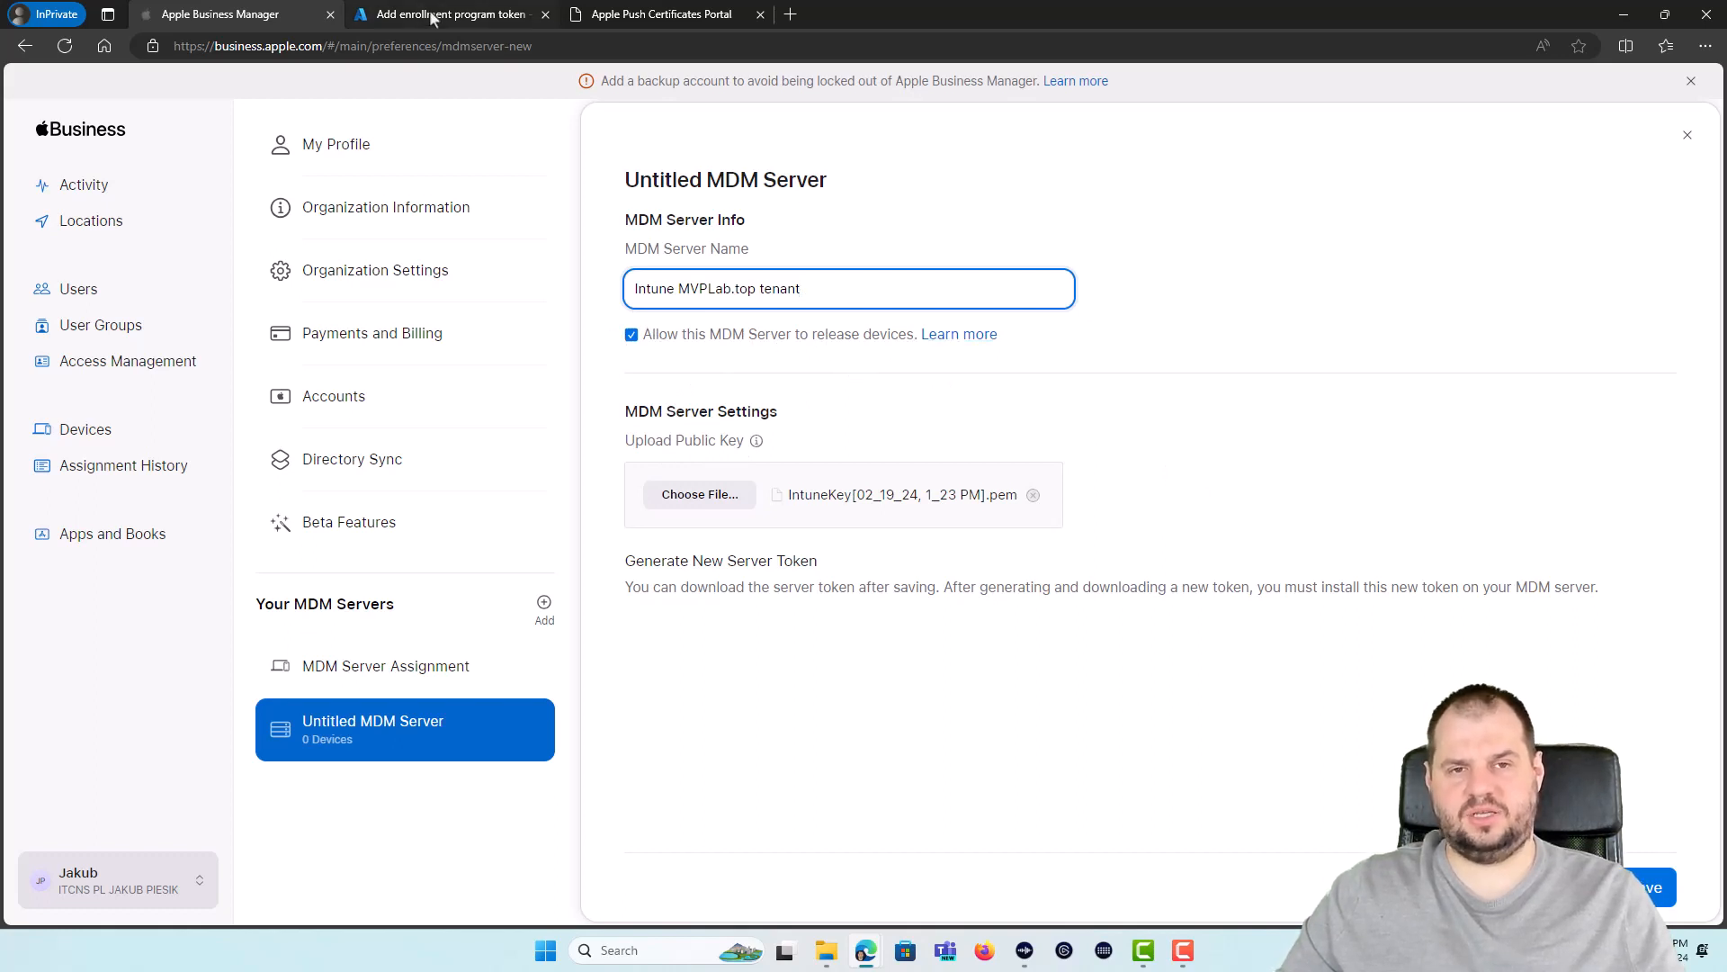
Step: Turn off device release, save the MDM server, and download its server token
left_click(815, 339)
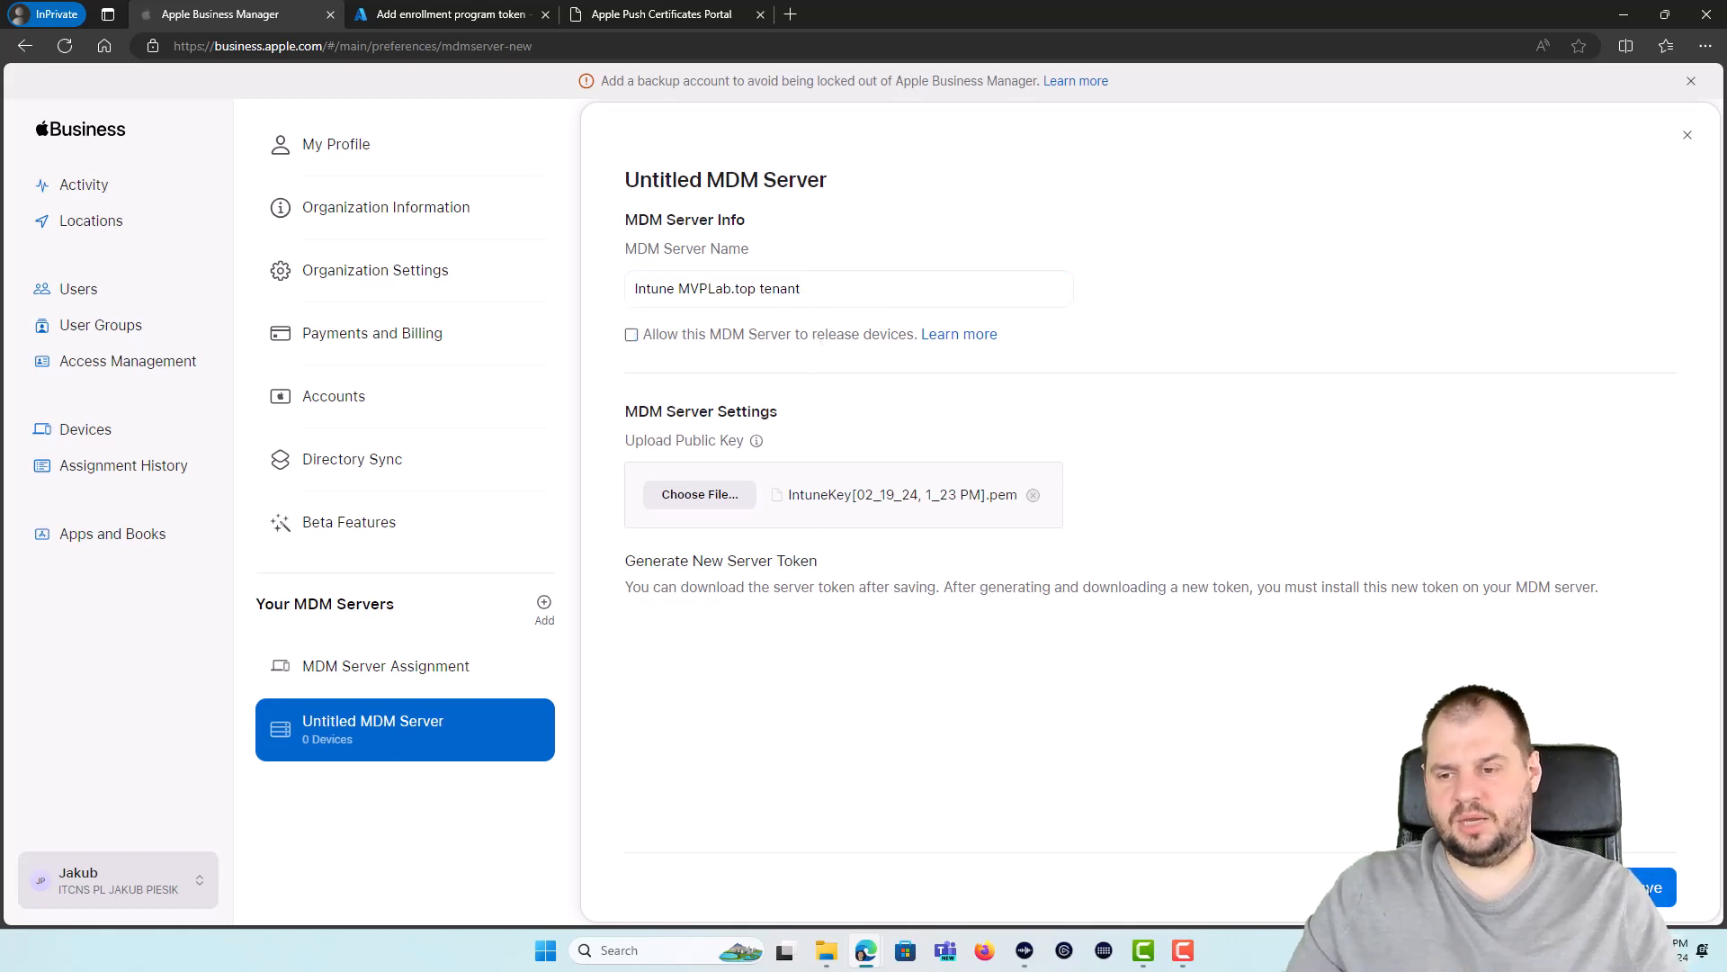
left_click(1650, 884)
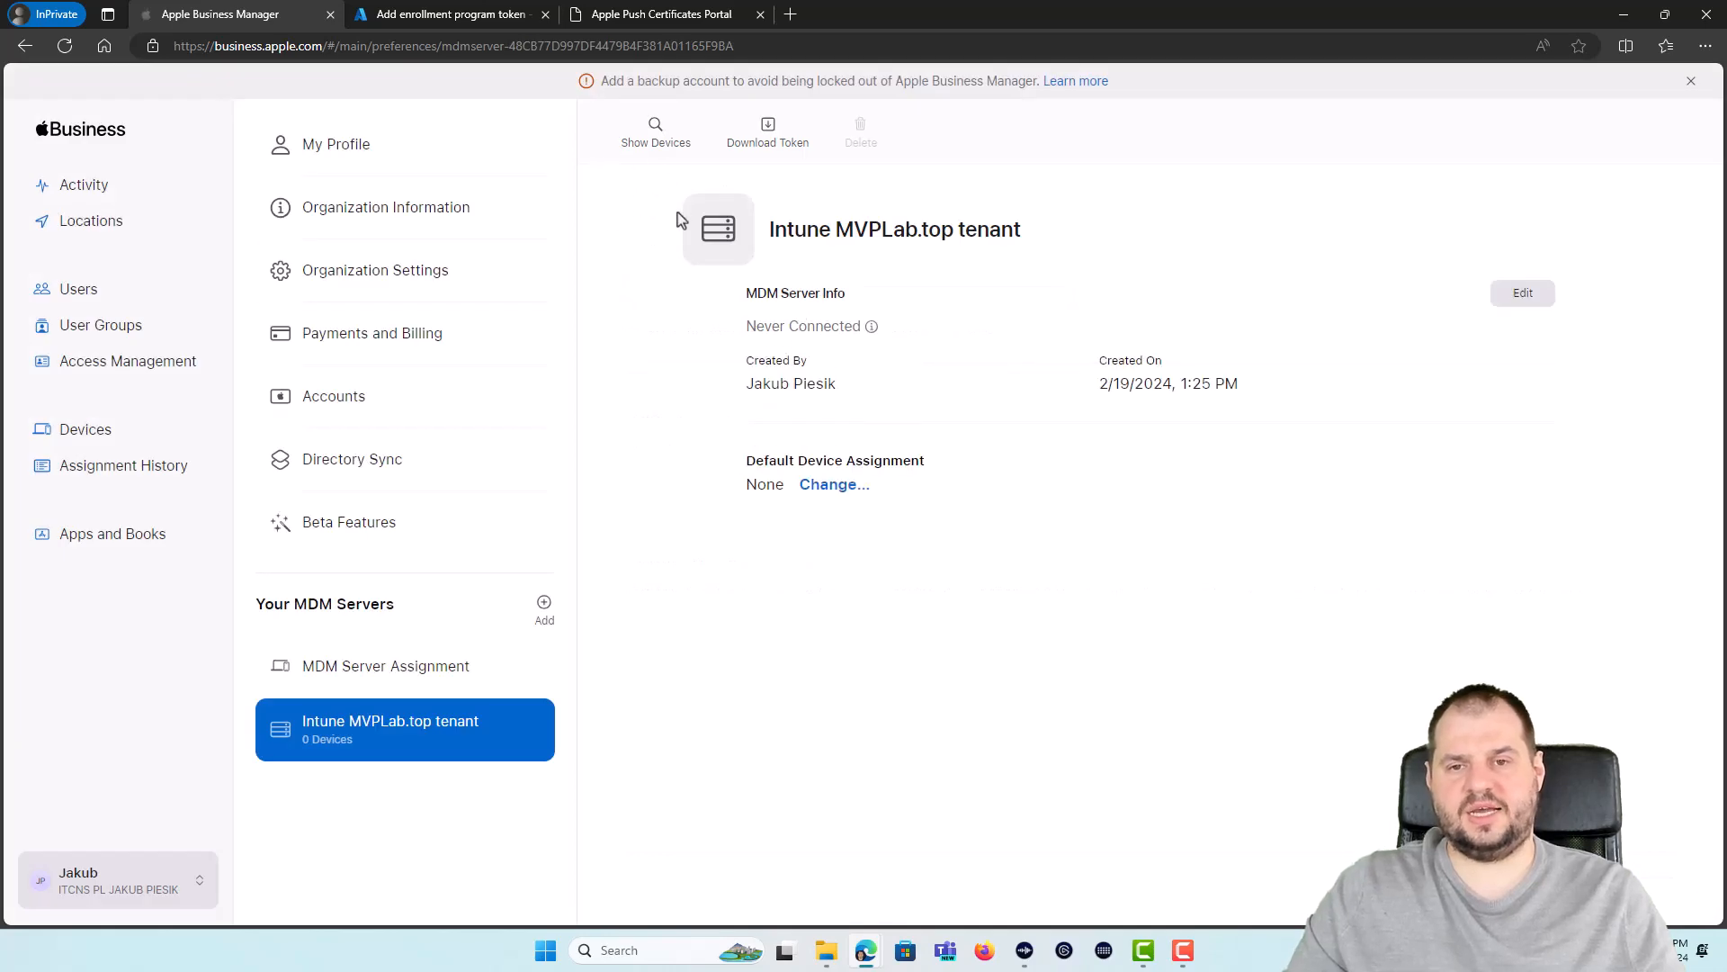
left_click(770, 135)
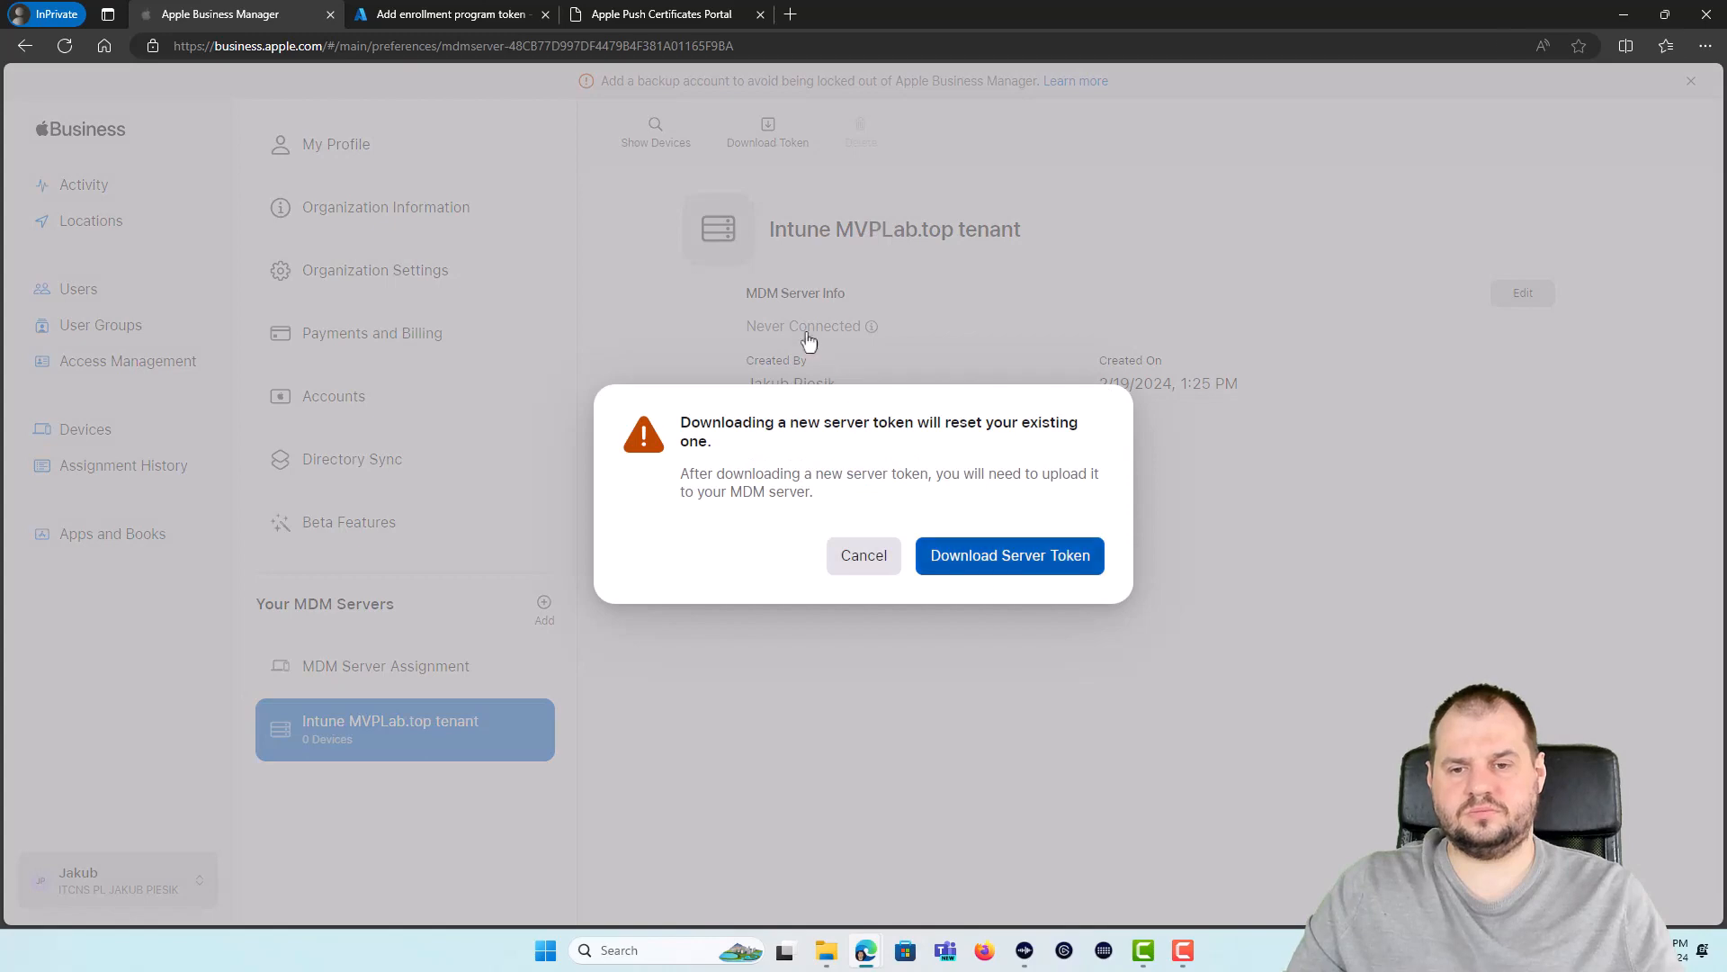
key("Return")
left_click(449, 14)
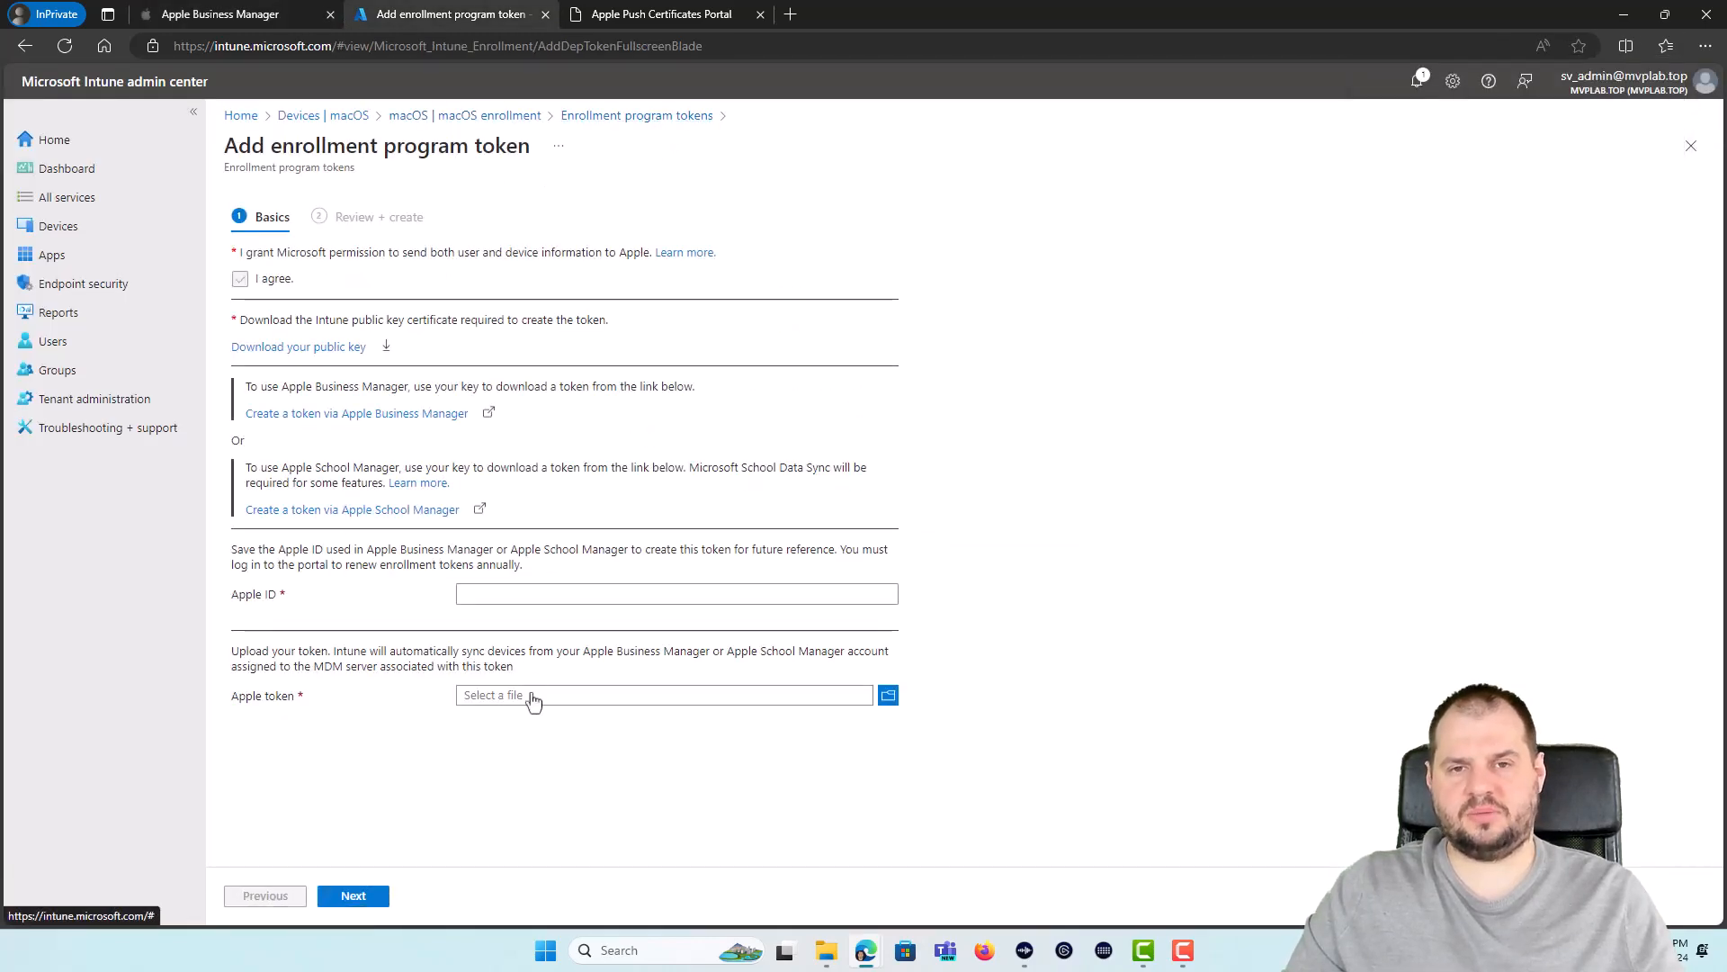
Step: Upload the .p7m token file with the Apple ID and create the enrollment program token
left_click(597, 698)
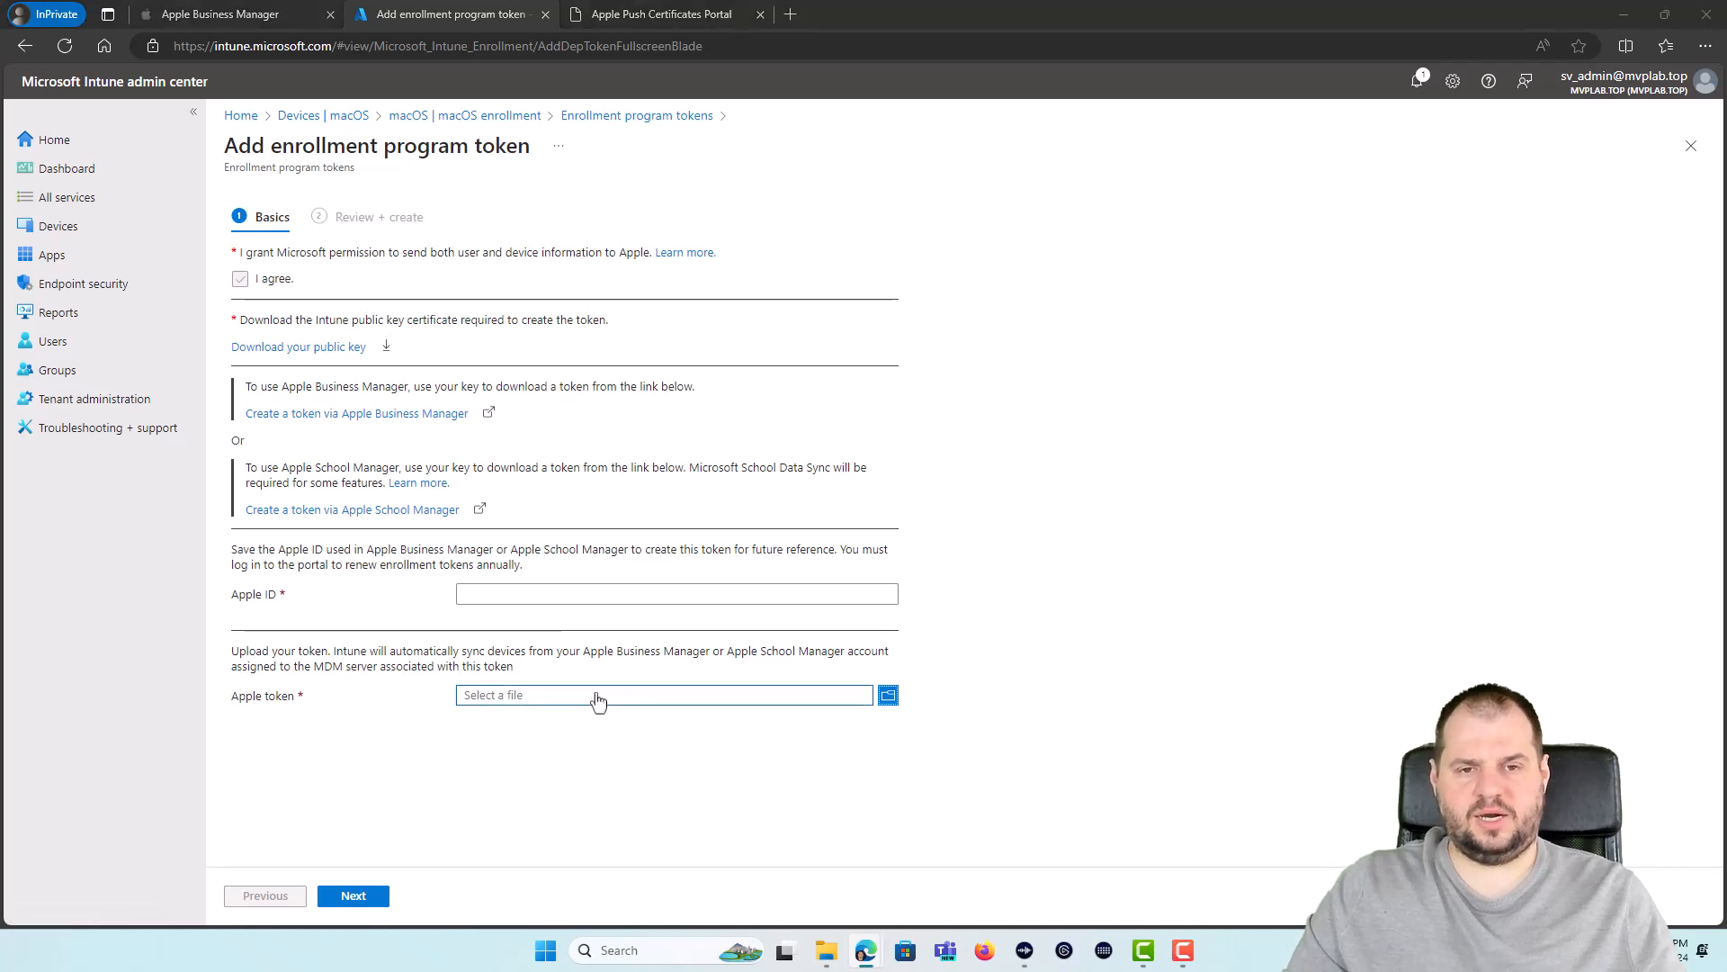
left_click(558, 592)
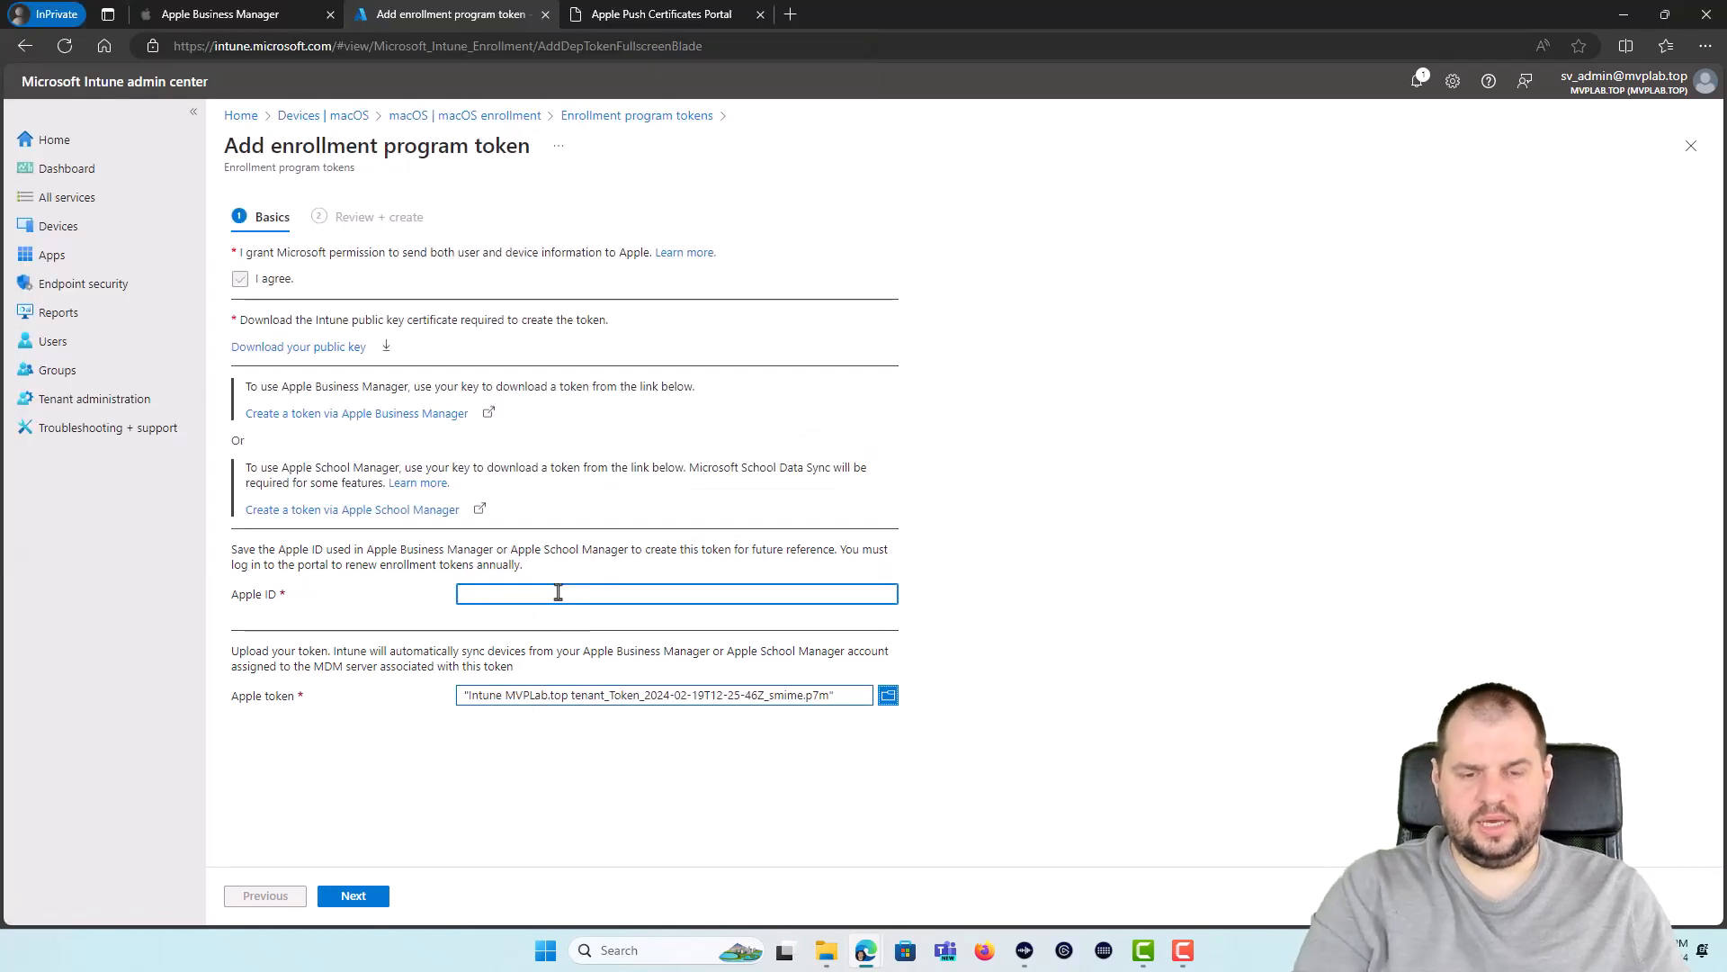
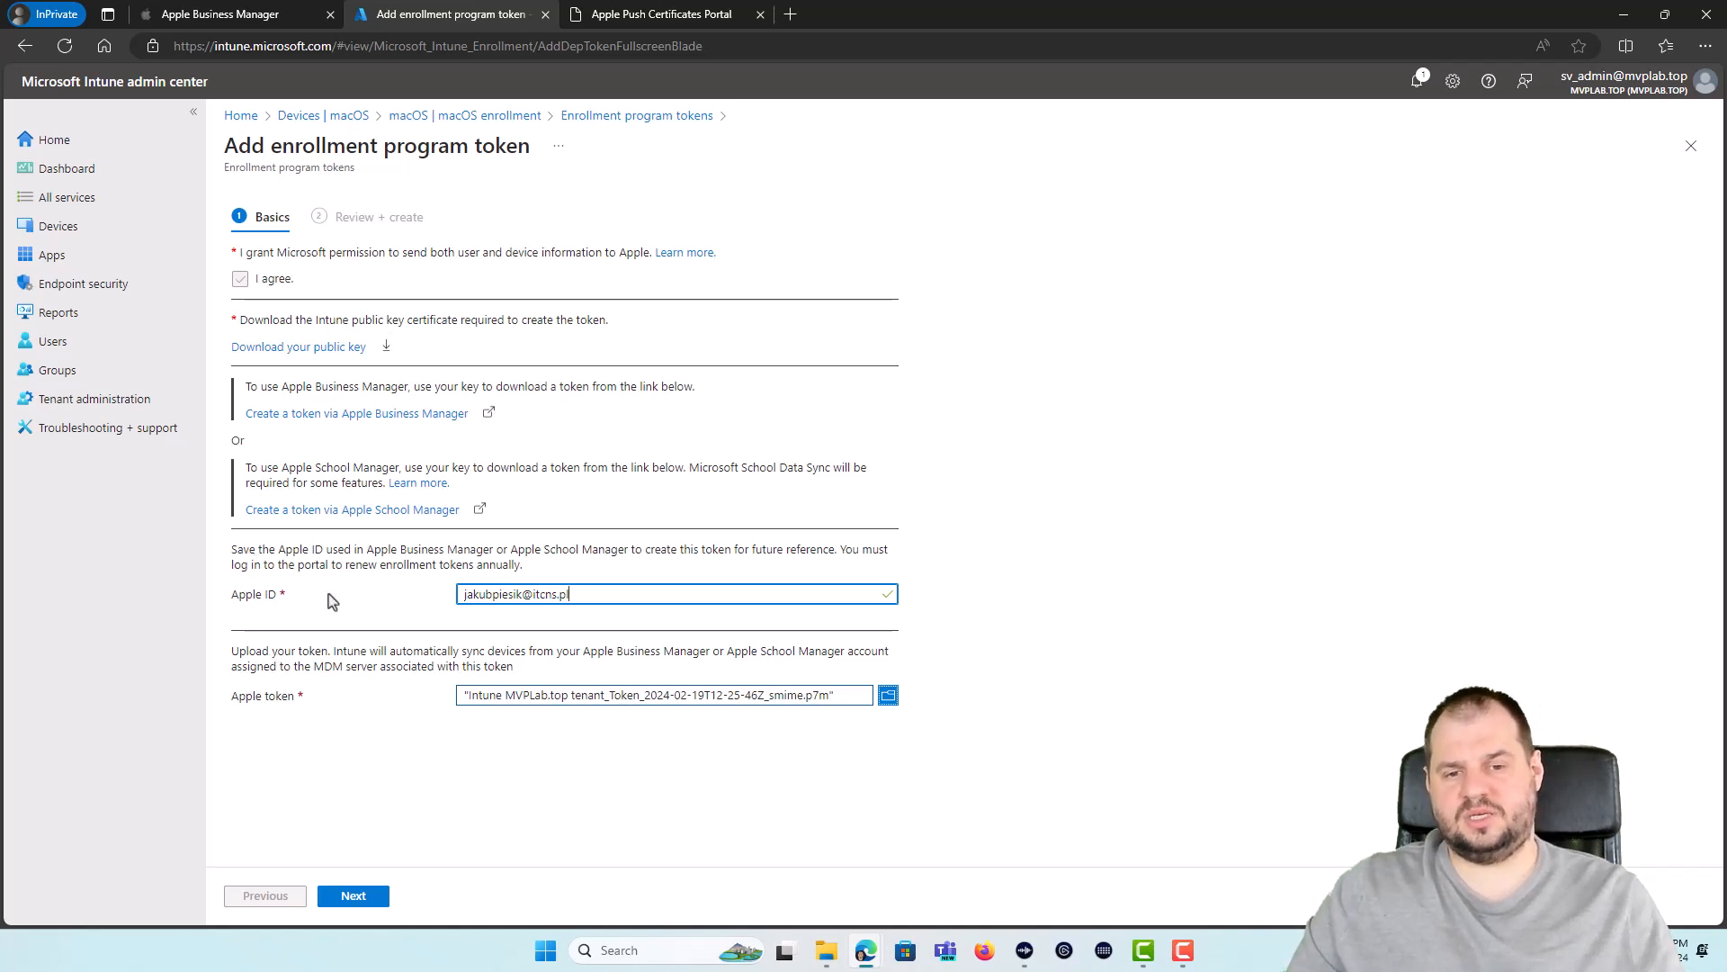
left_click(370, 900)
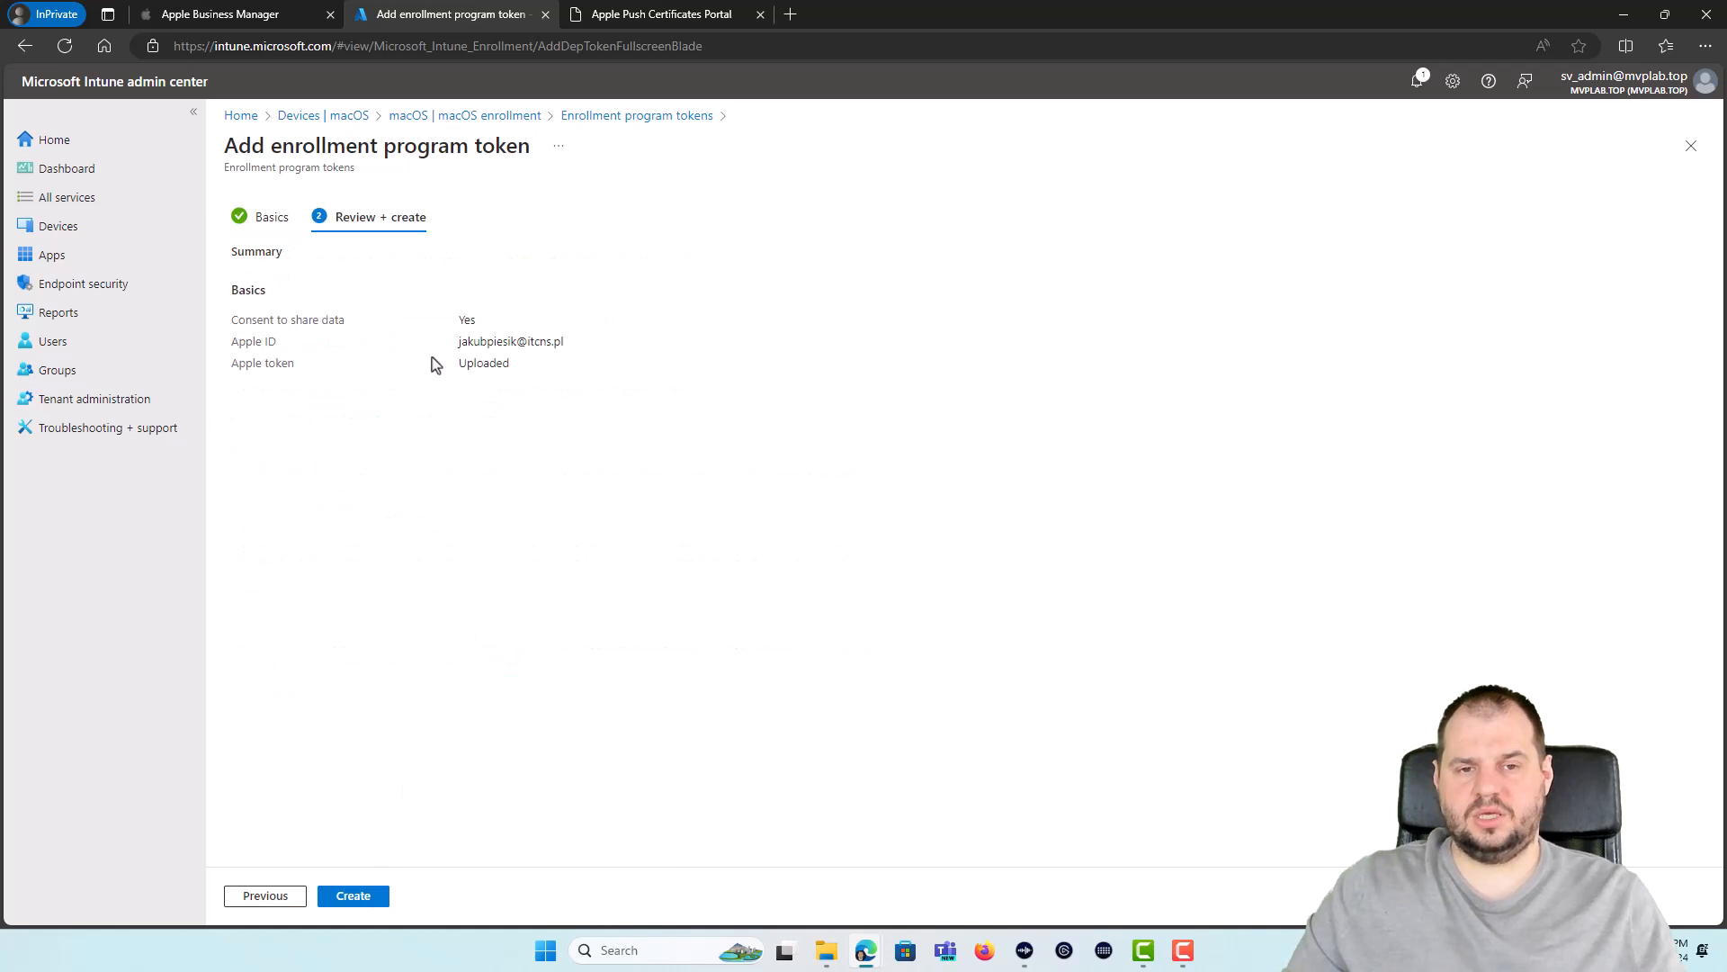
left_click(353, 898)
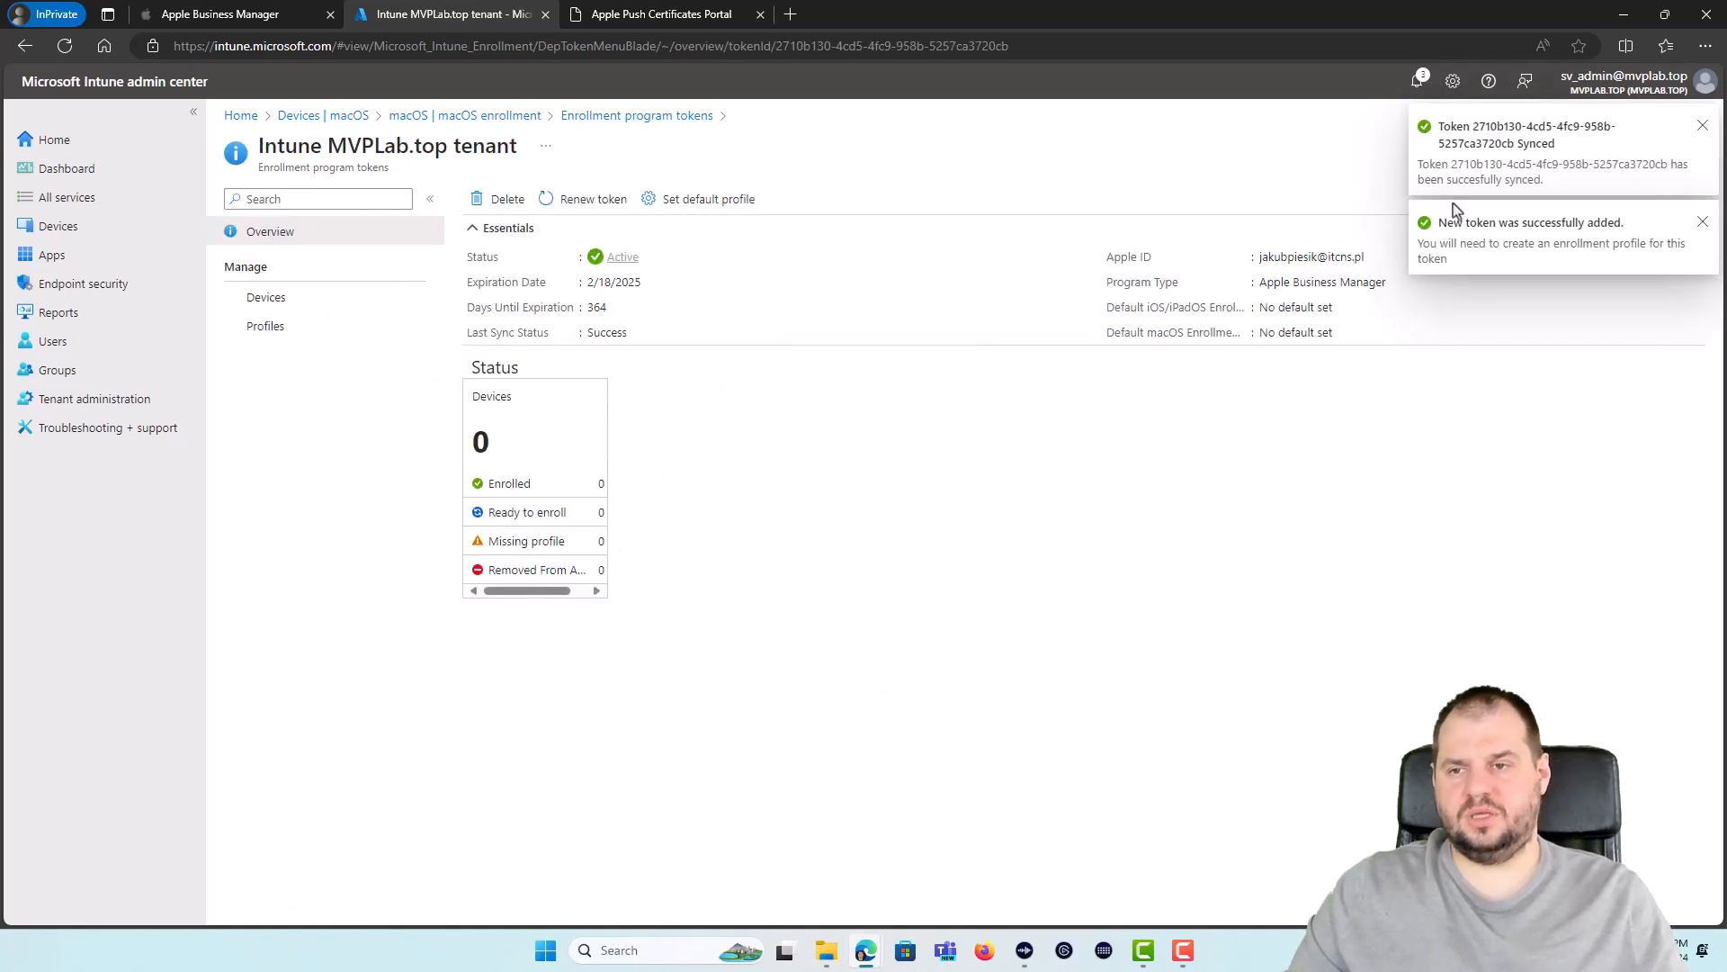
left_click(1703, 126)
left_click(1703, 126)
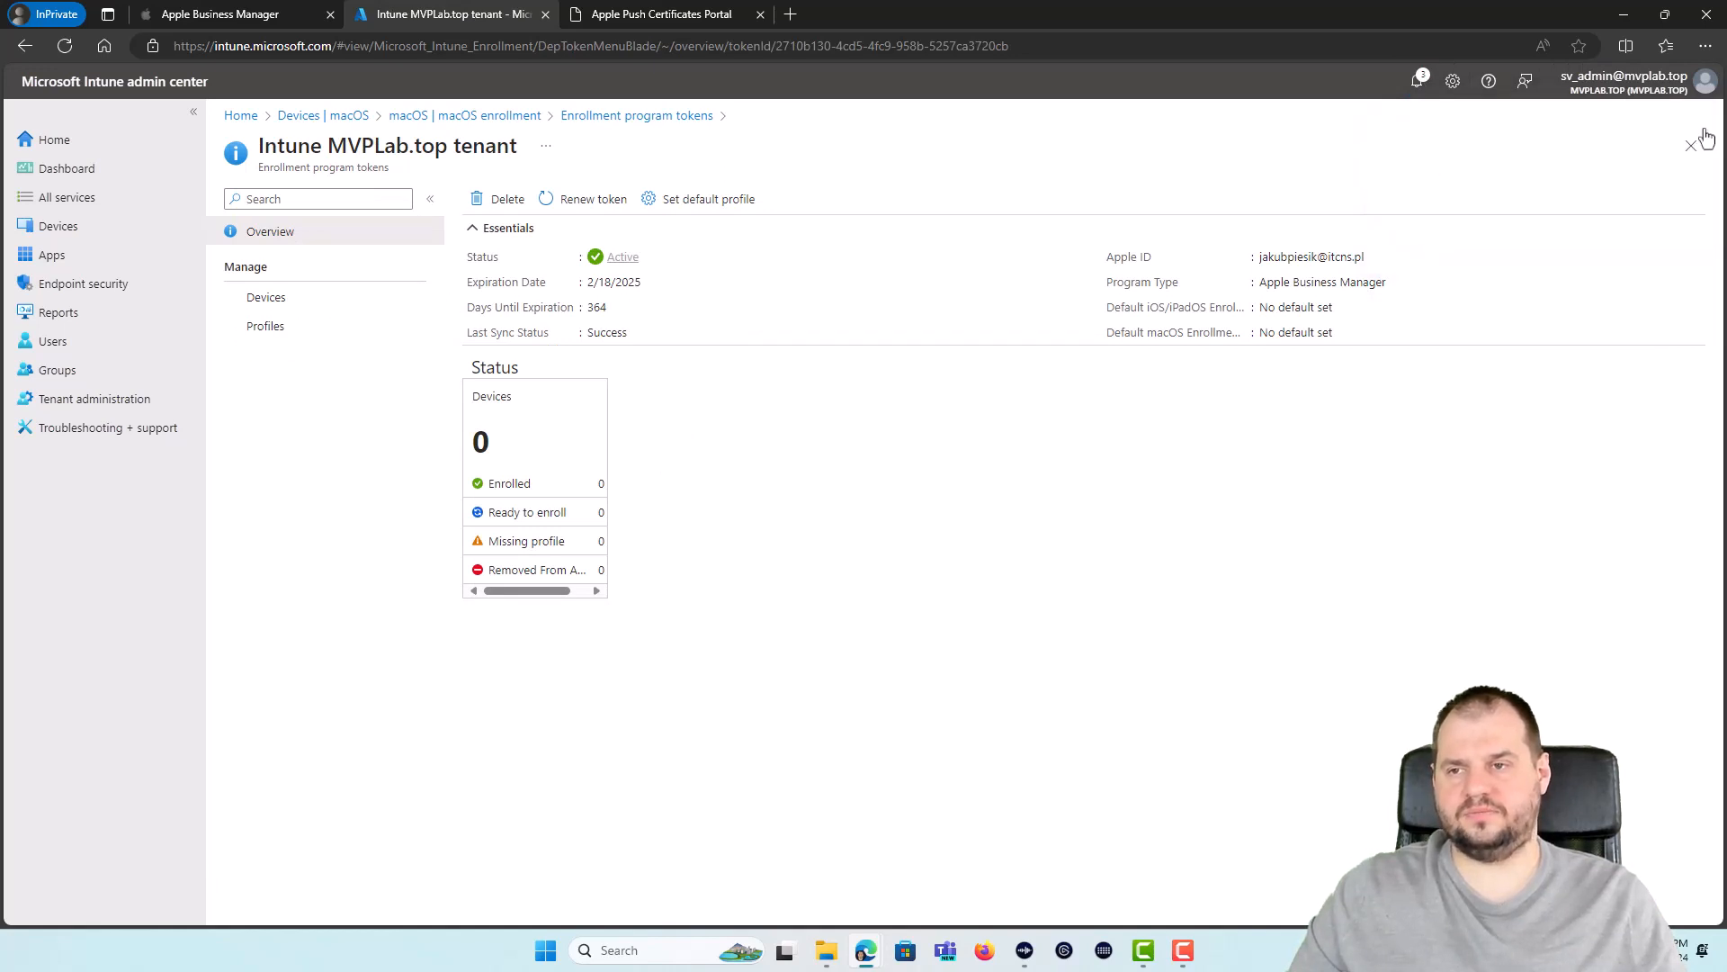
left_click(227, 16)
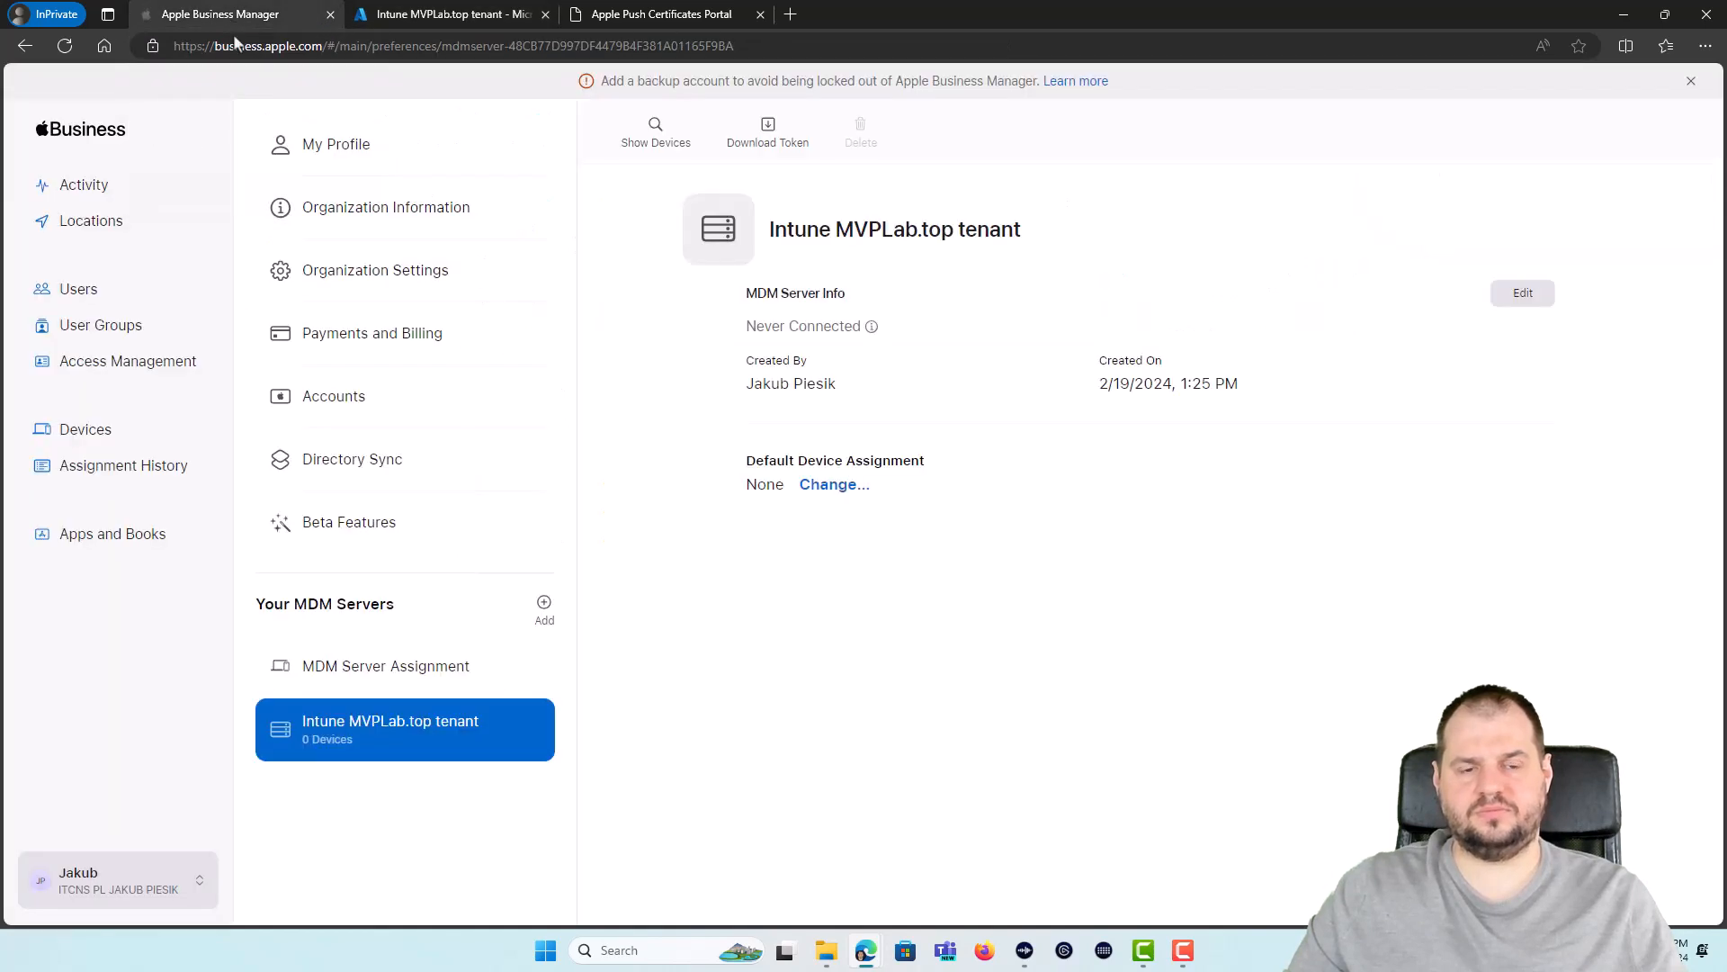
Step: Assign the iPad (8th Generation) to the Intune MVPLab.top tenant MDM server and confirm
left_click(144, 427)
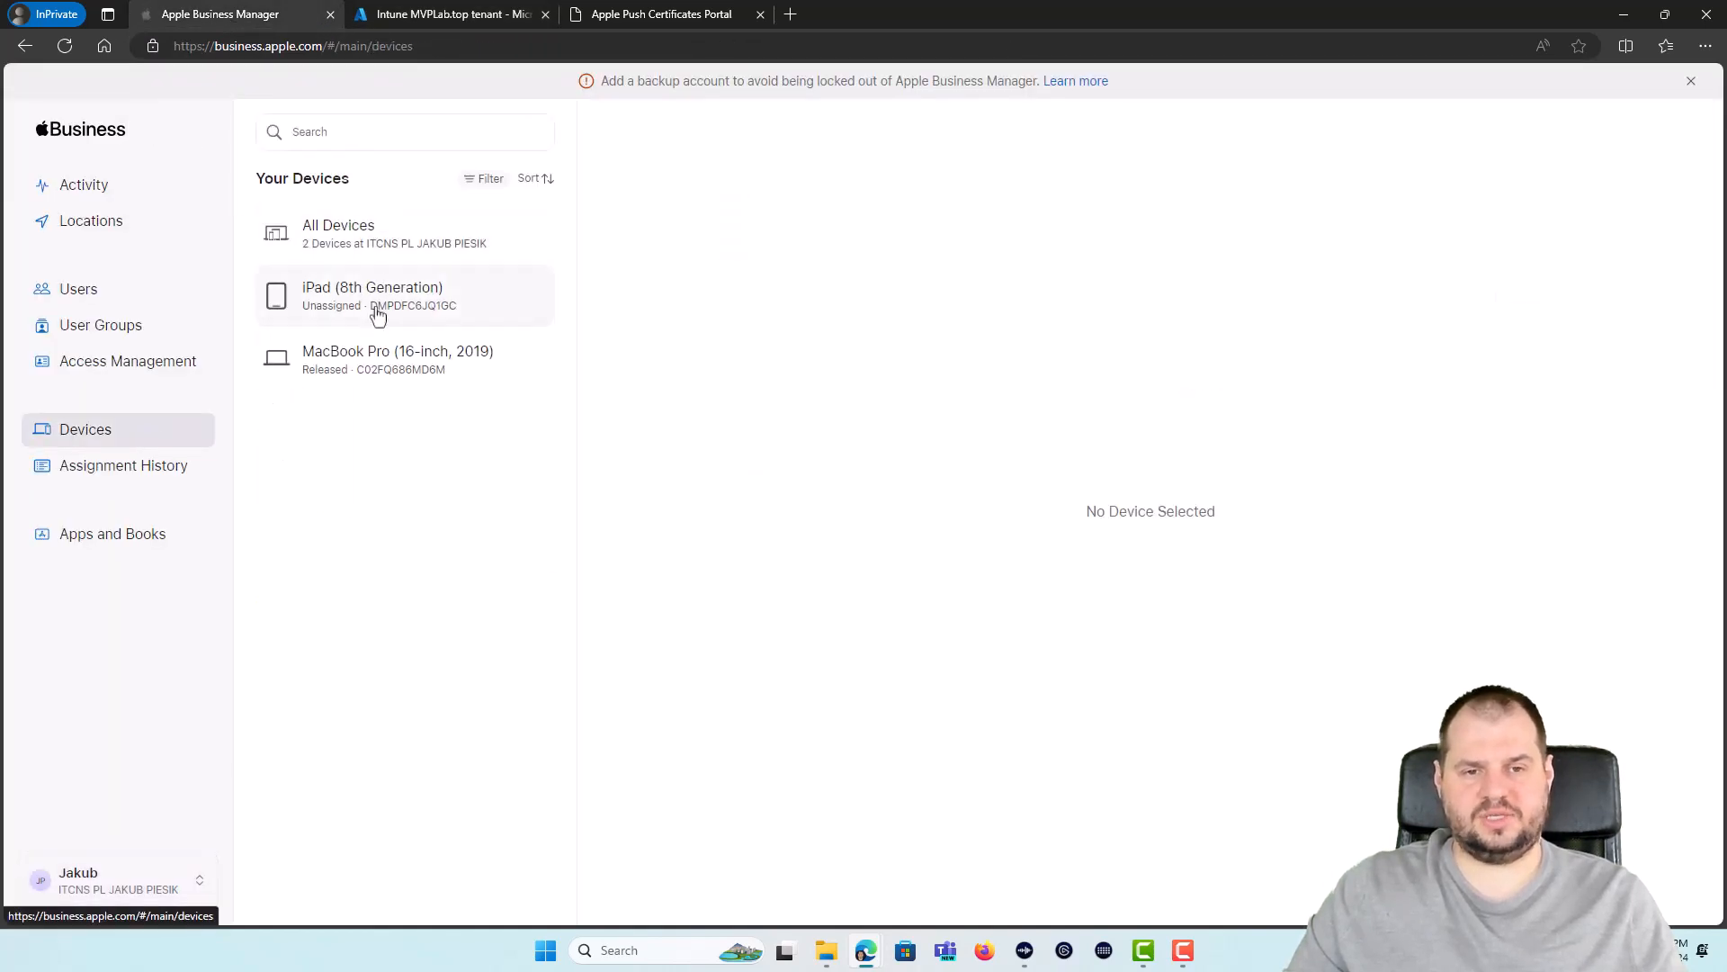
left_click(392, 308)
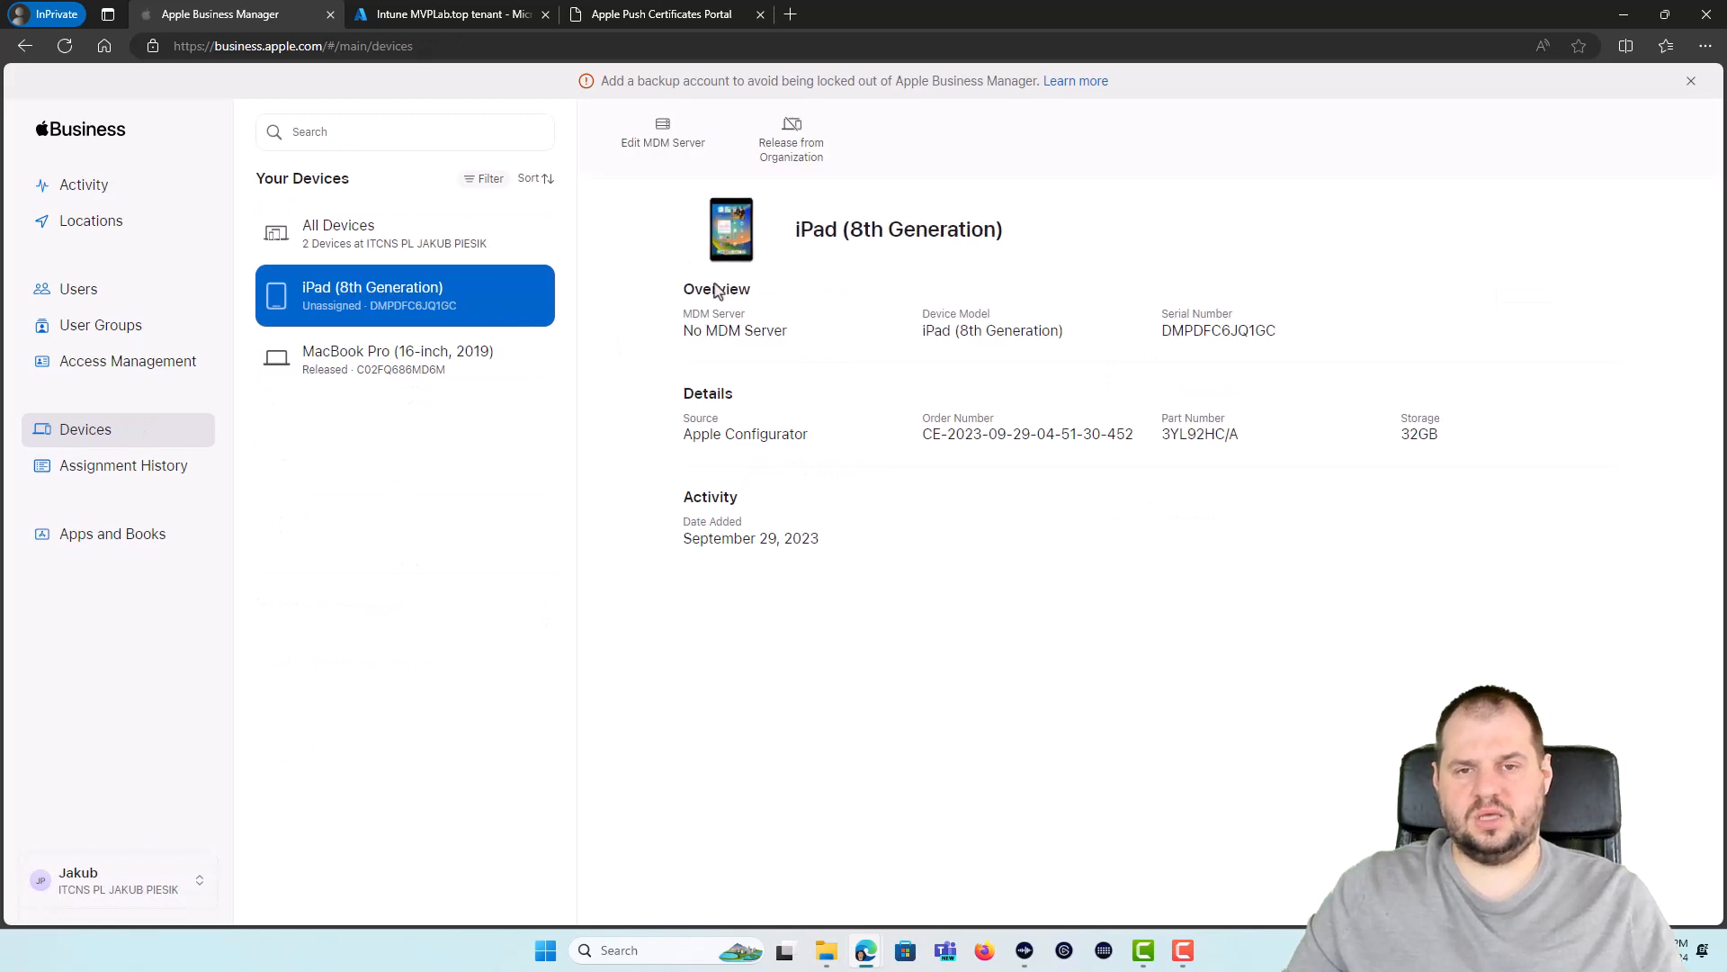
left_click(656, 131)
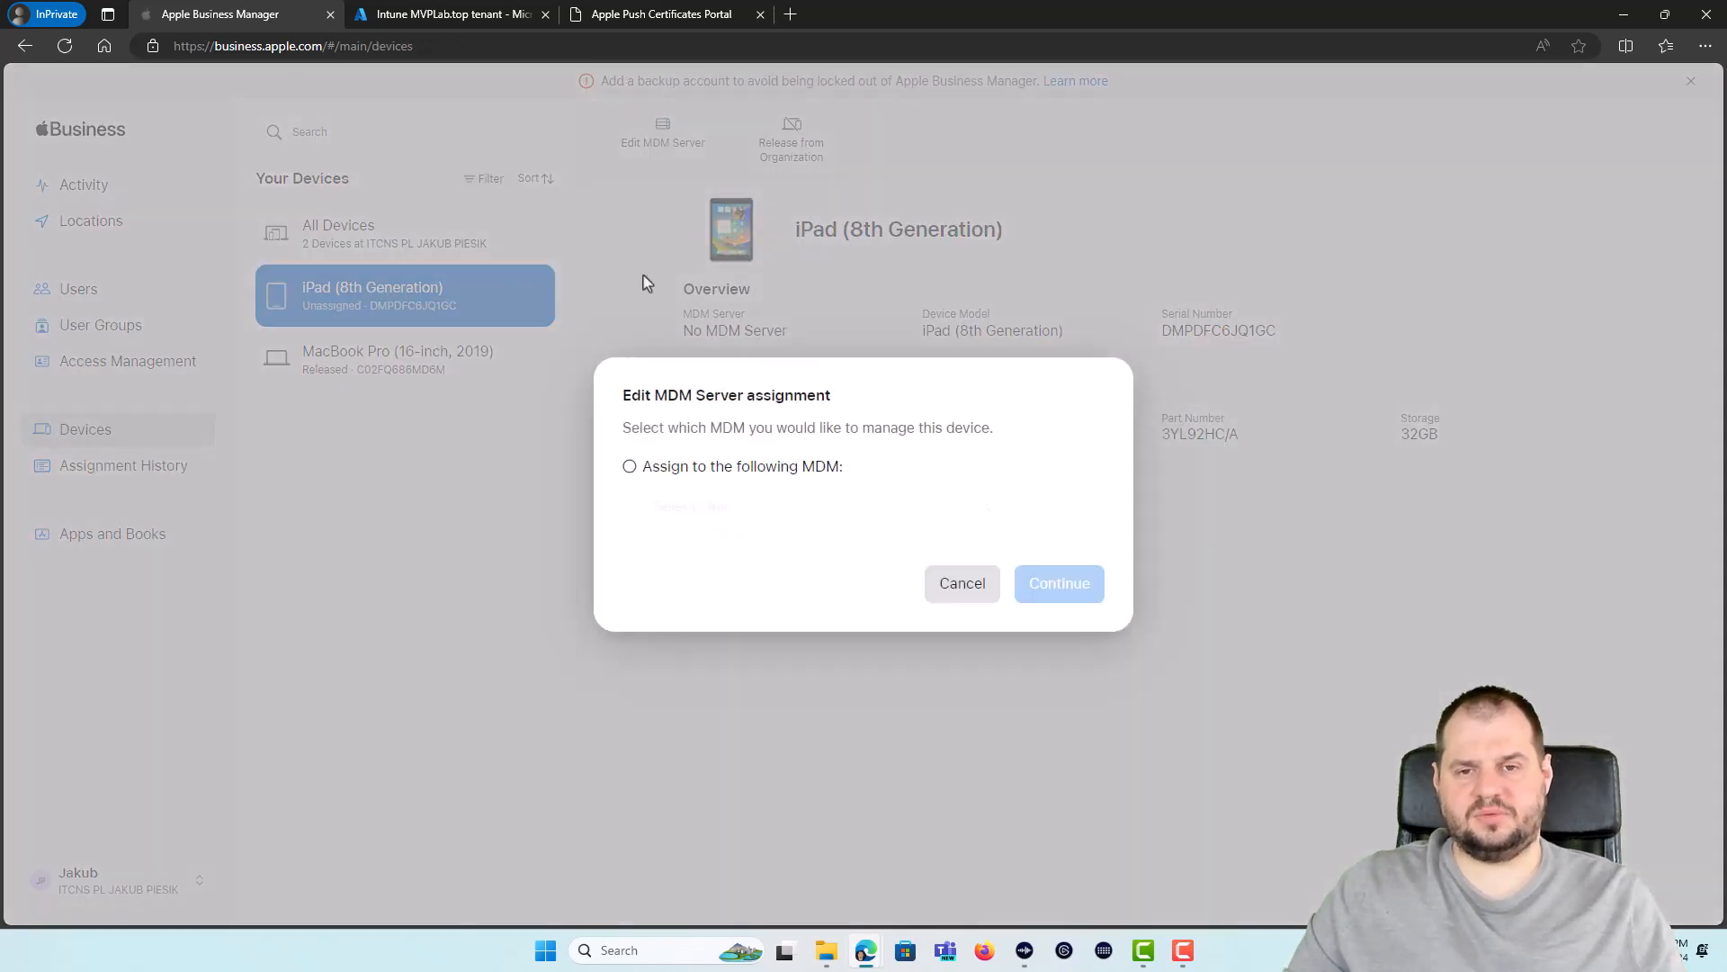
left_click(732, 467)
left_click(666, 512)
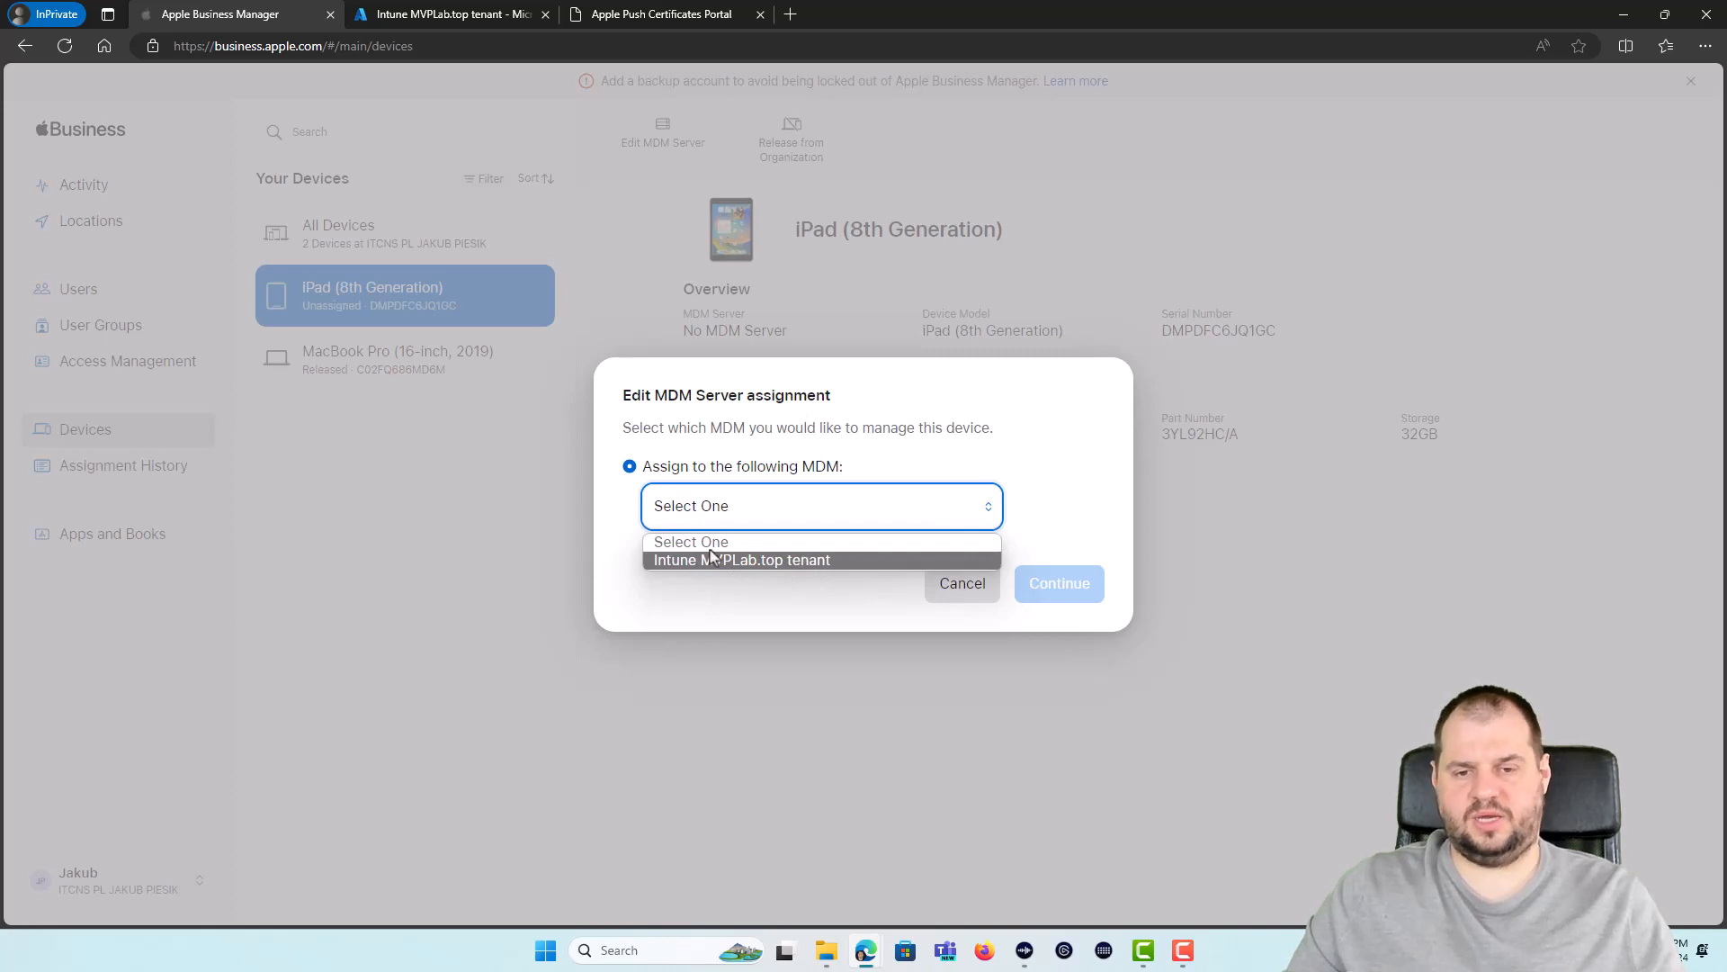
left_click(771, 562)
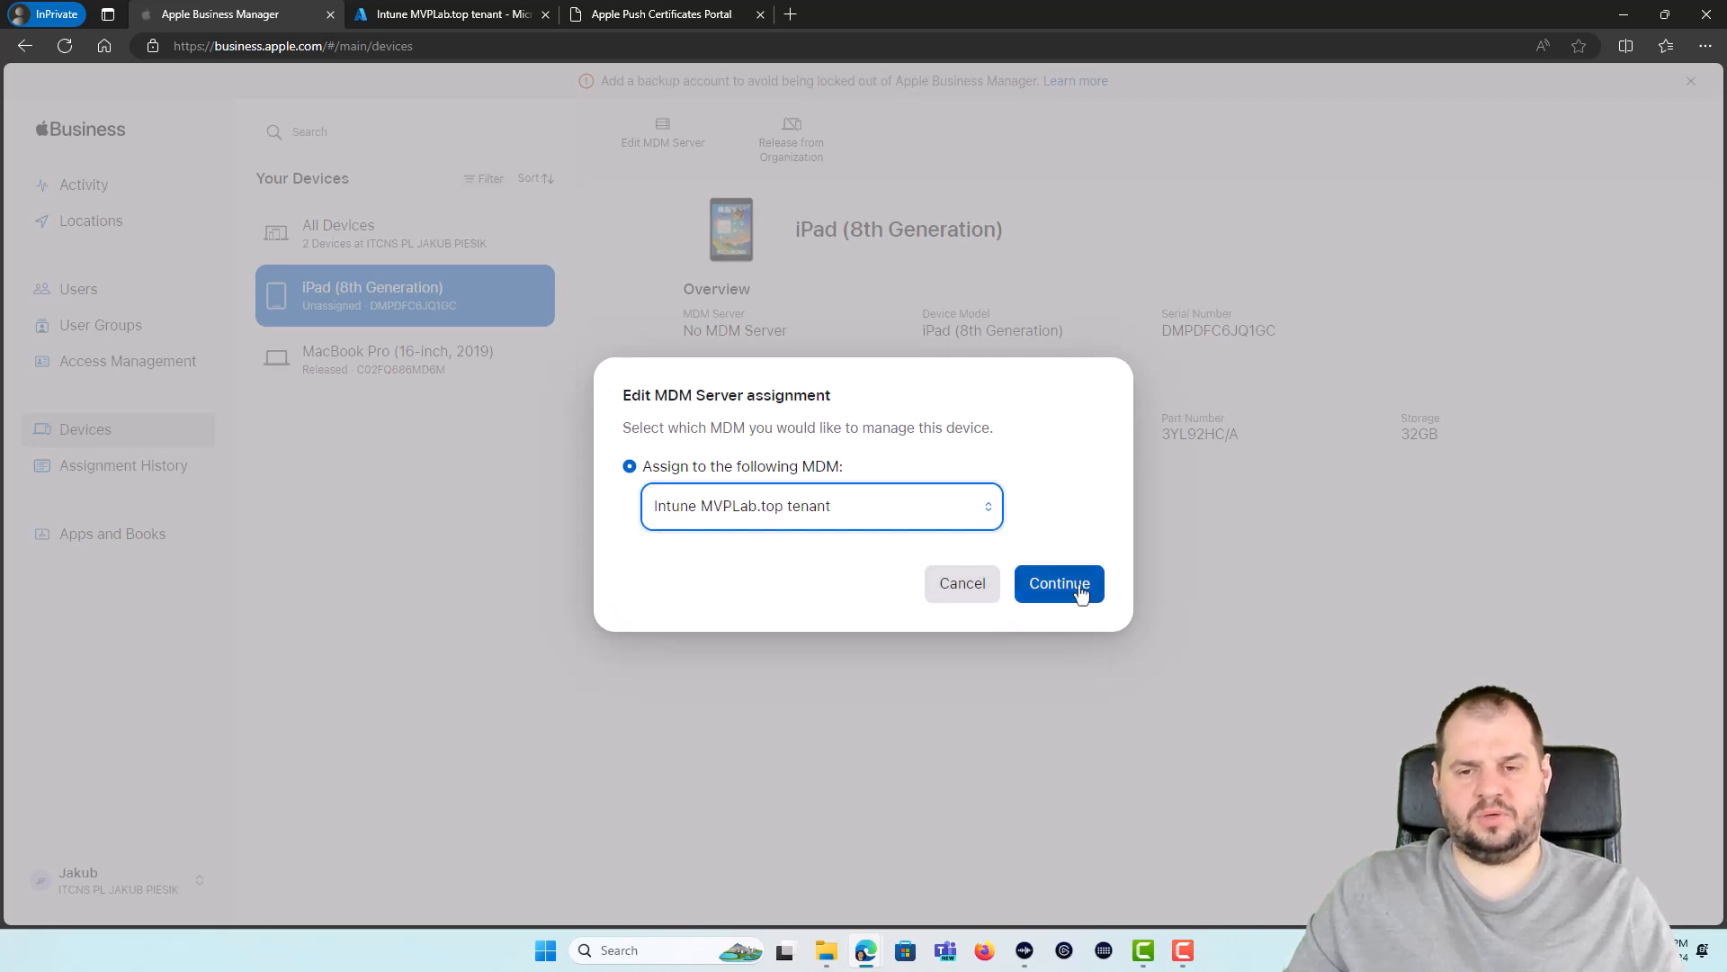
left_click(1079, 587)
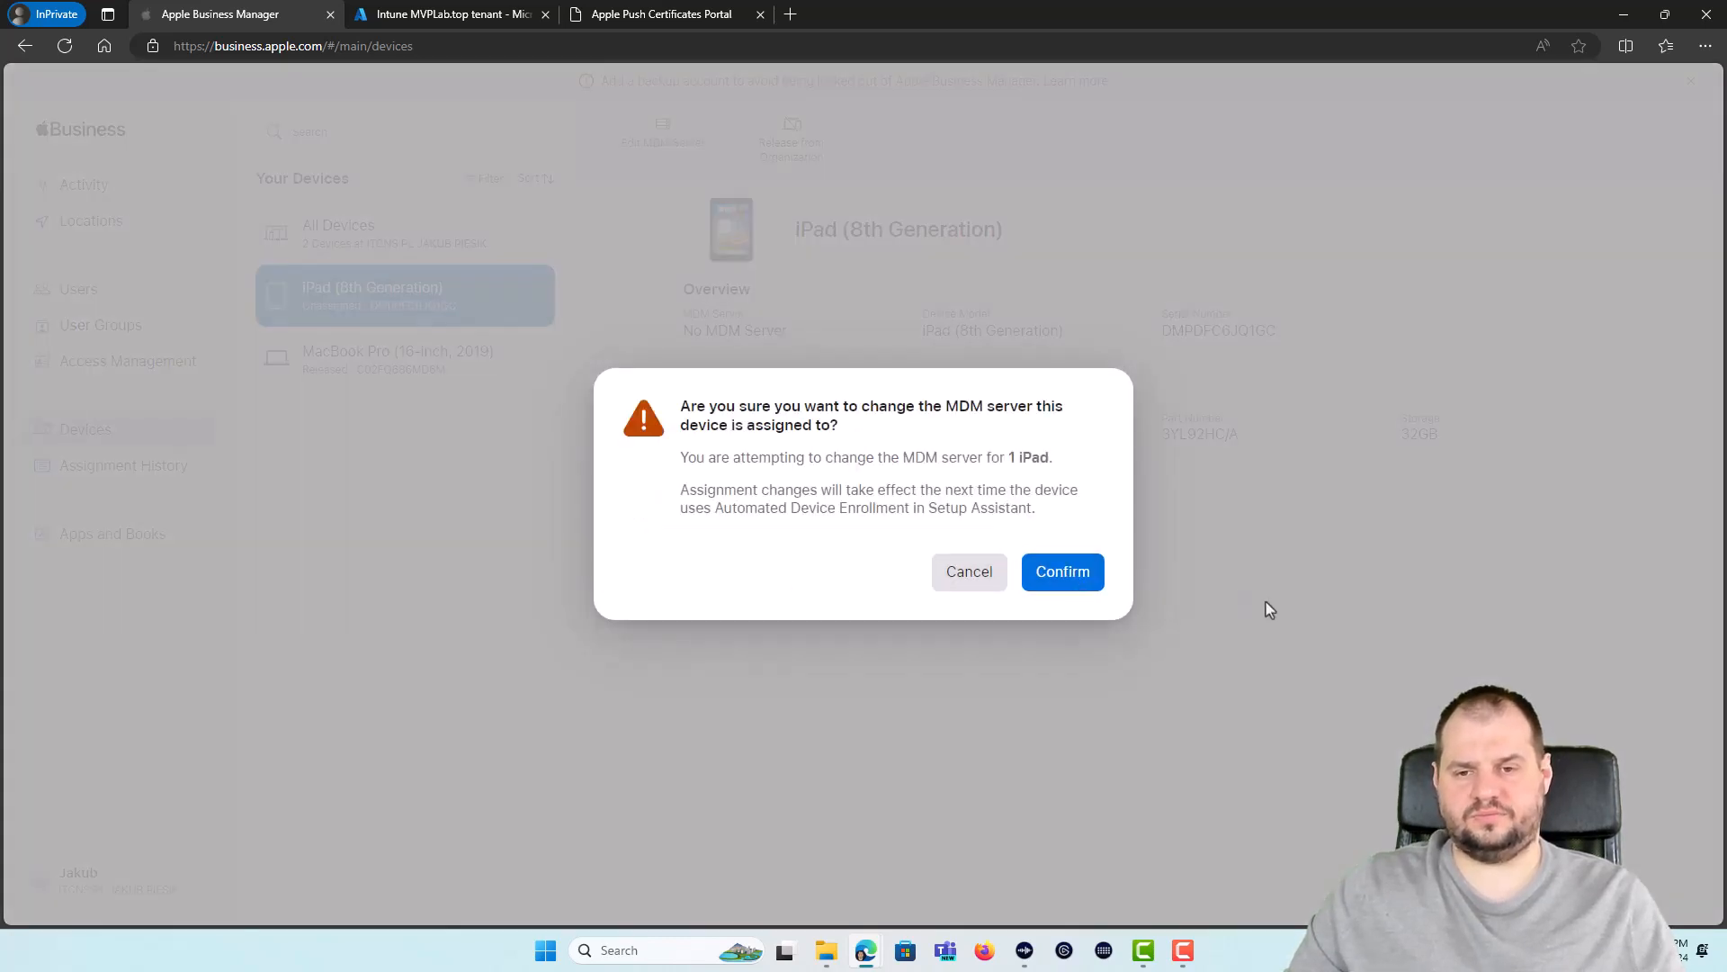
left_click(1062, 574)
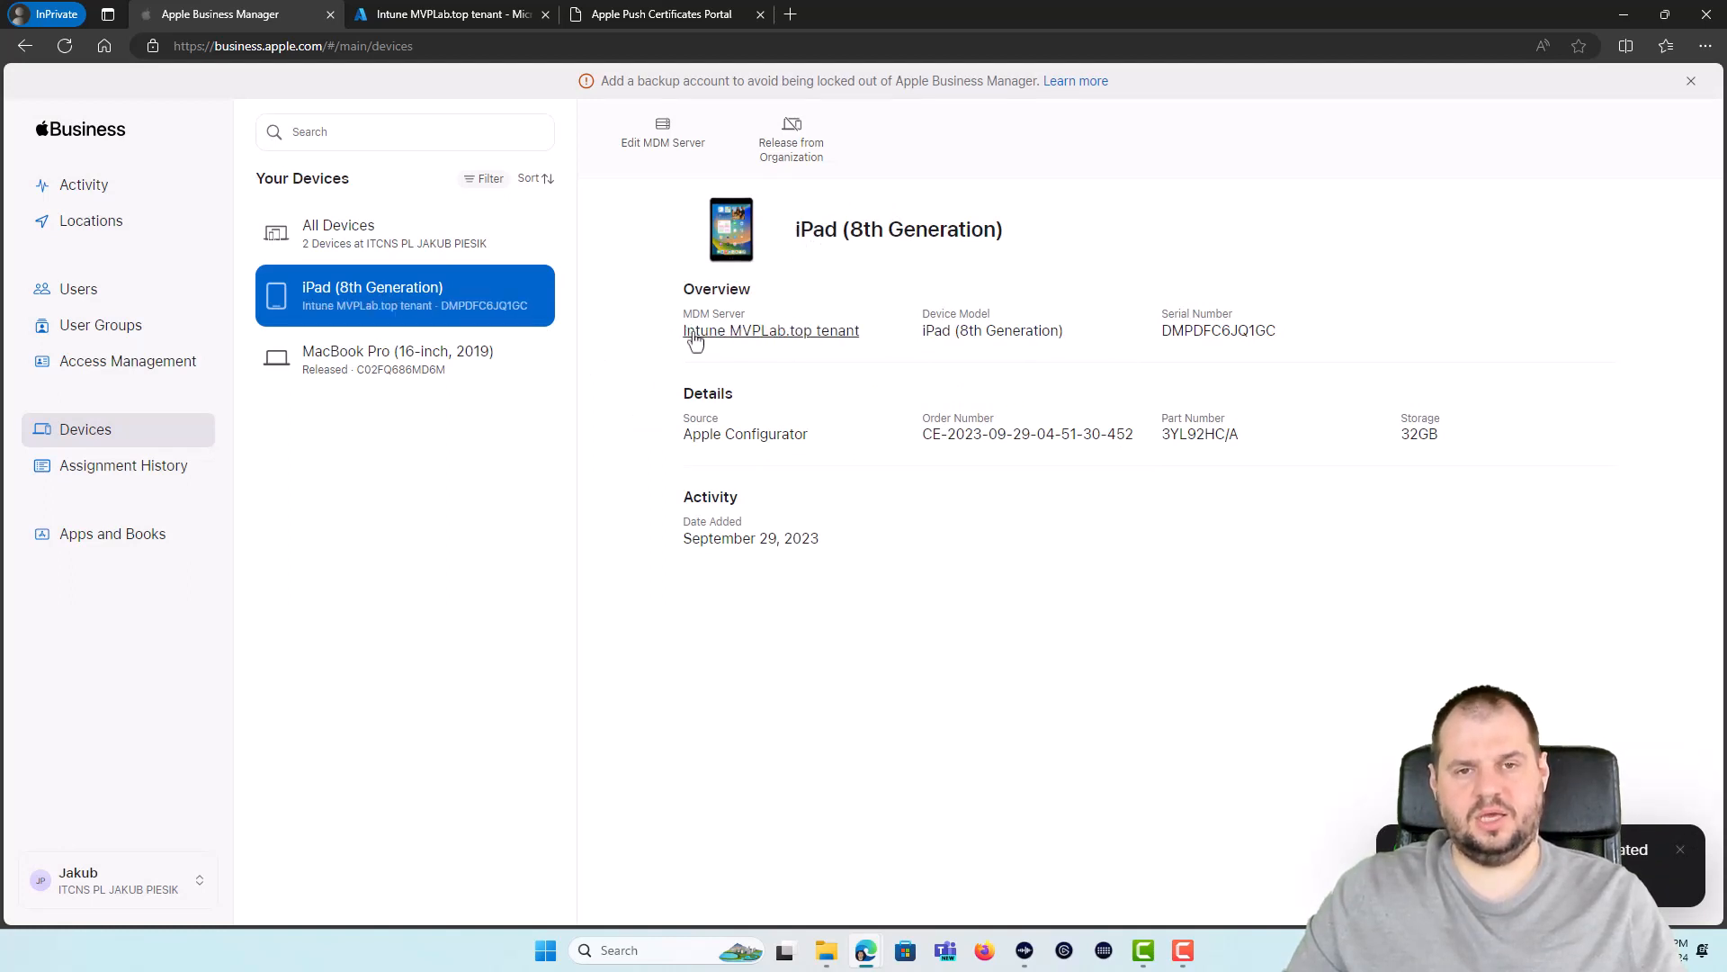
left_click(407, 17)
left_click(320, 305)
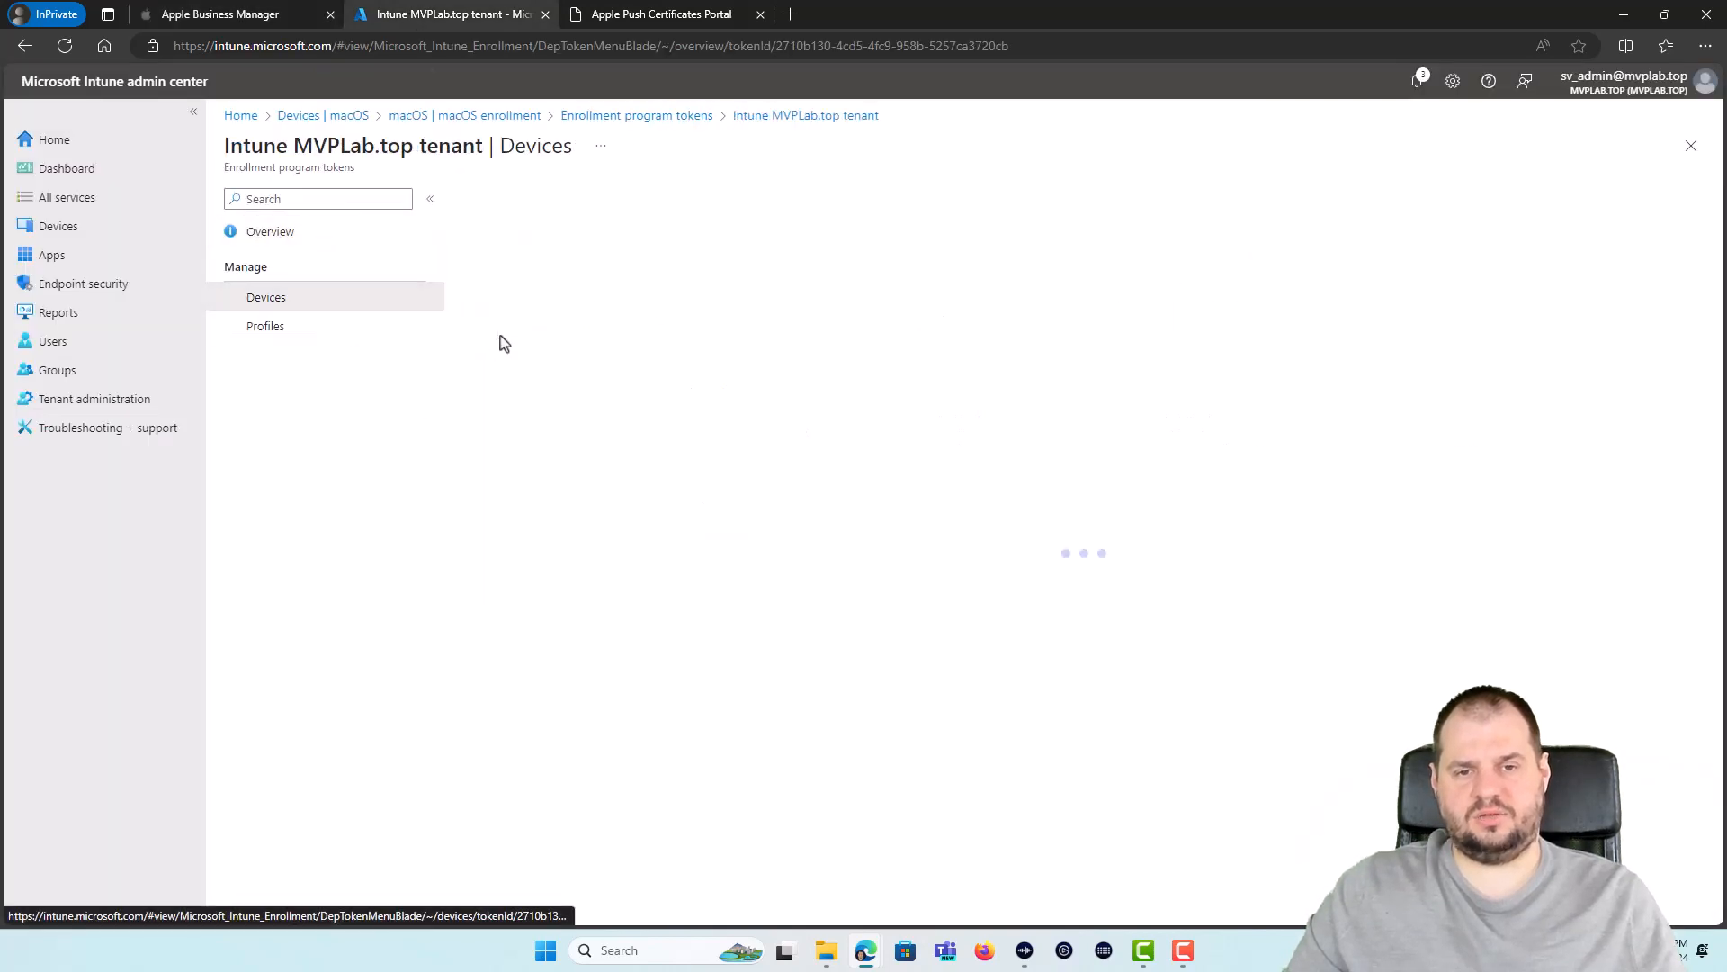
Step: Check the token's empty Devices and Profiles lists, then go to the iOS/iPadOS devices area
left_click_drag(466, 501, 578, 501)
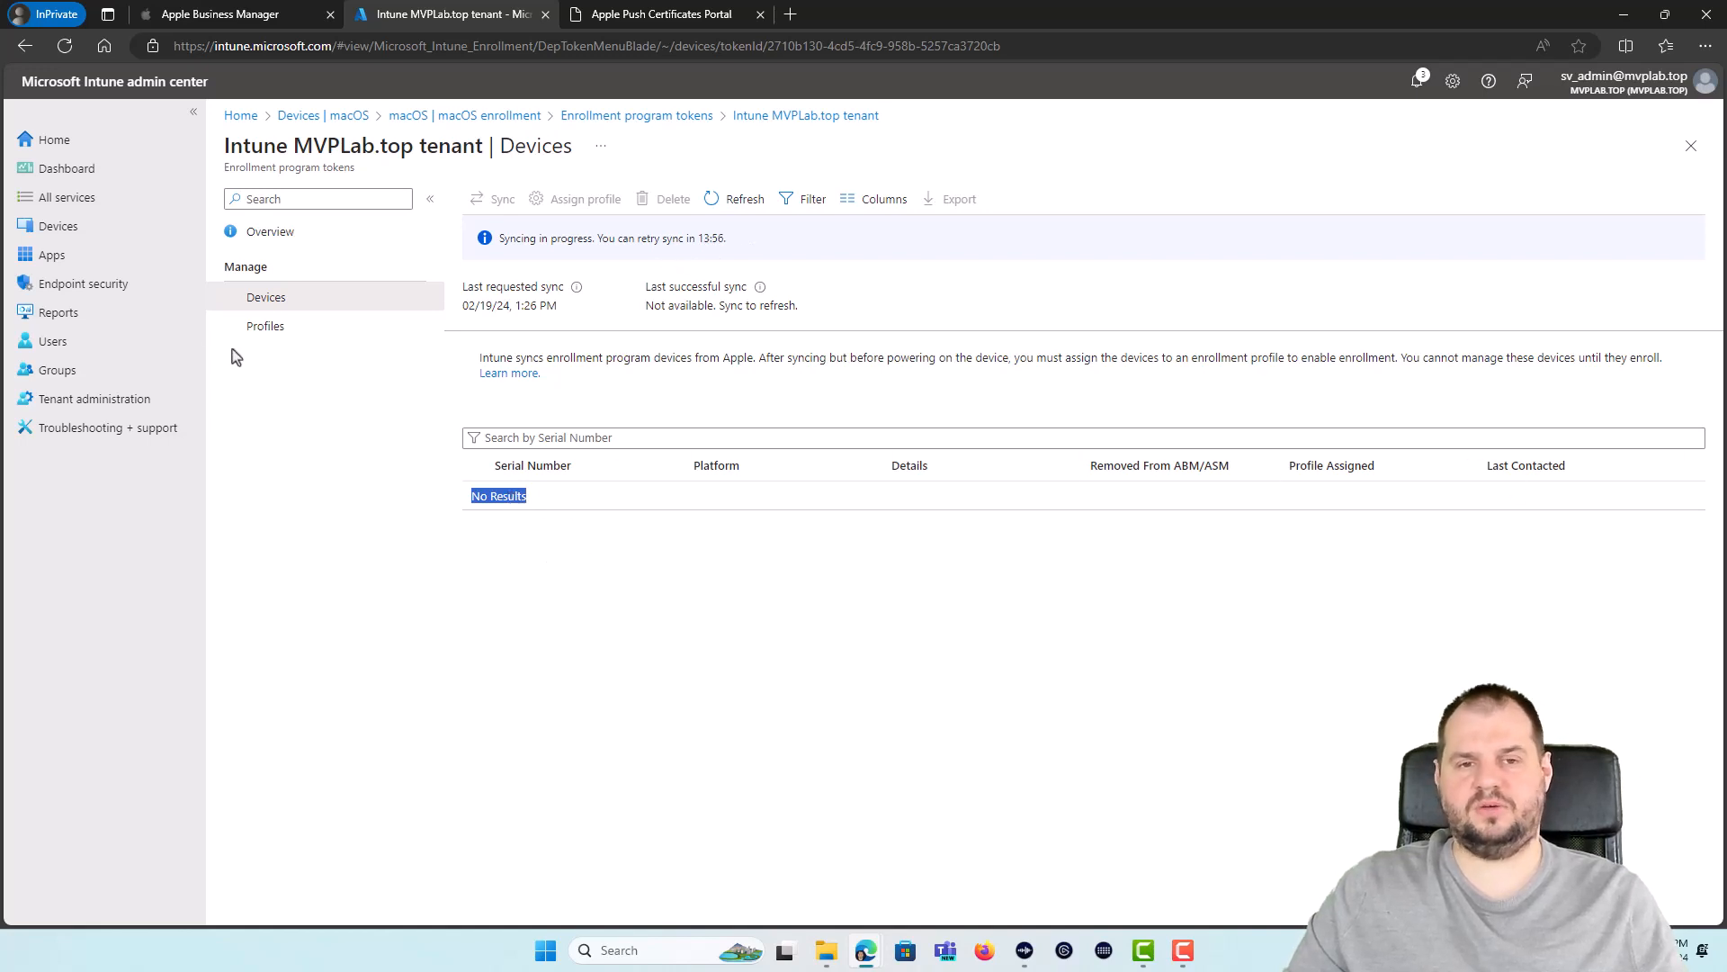
left_click(331, 340)
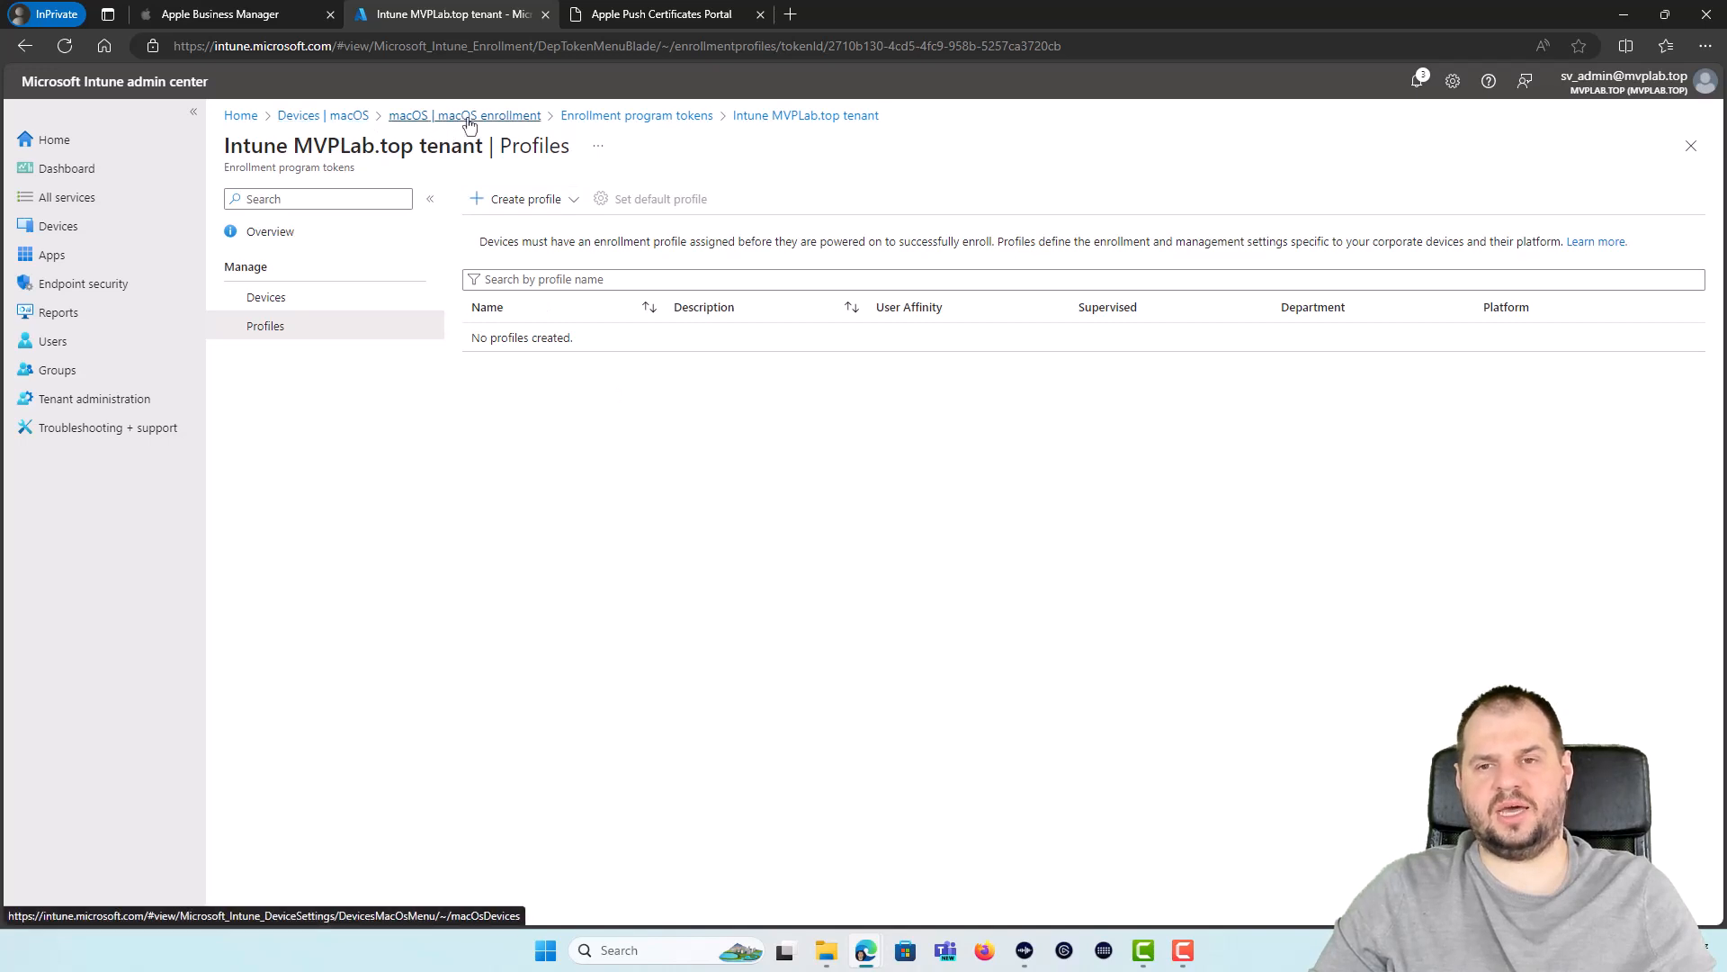
left_click(335, 124)
left_click(312, 386)
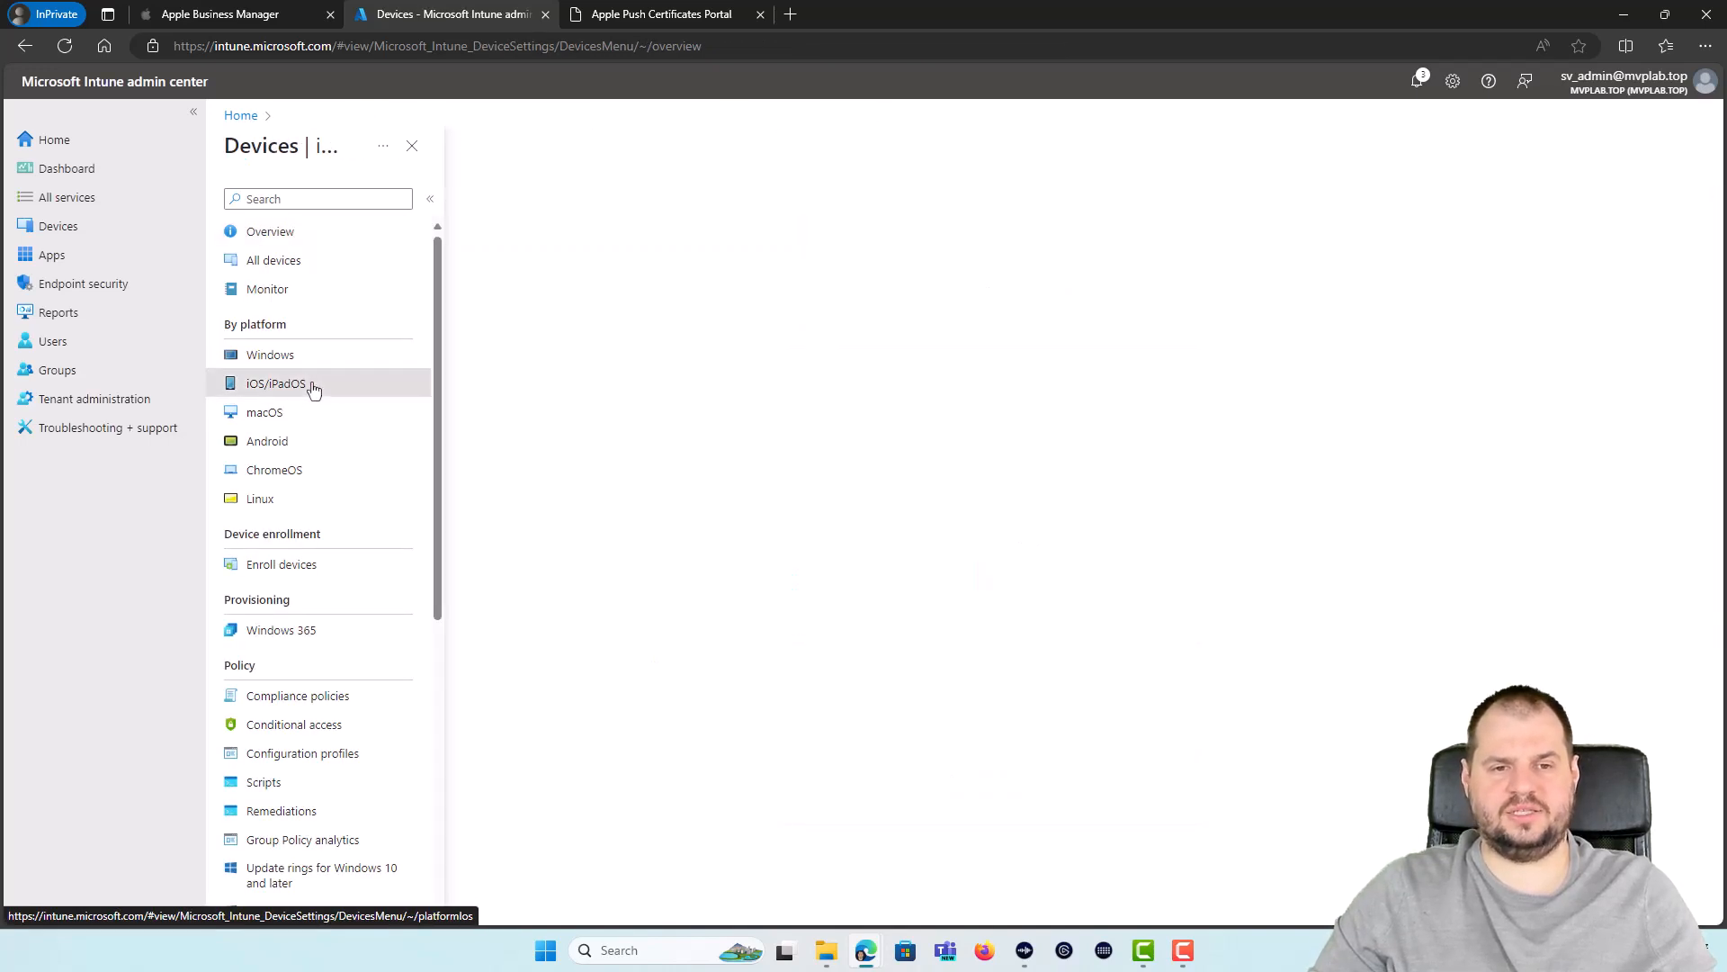
Step: Open the Intune MVPLab.top tenant token's Profiles under iOS/iPadOS enrollment and expand Create profile
left_click(331, 260)
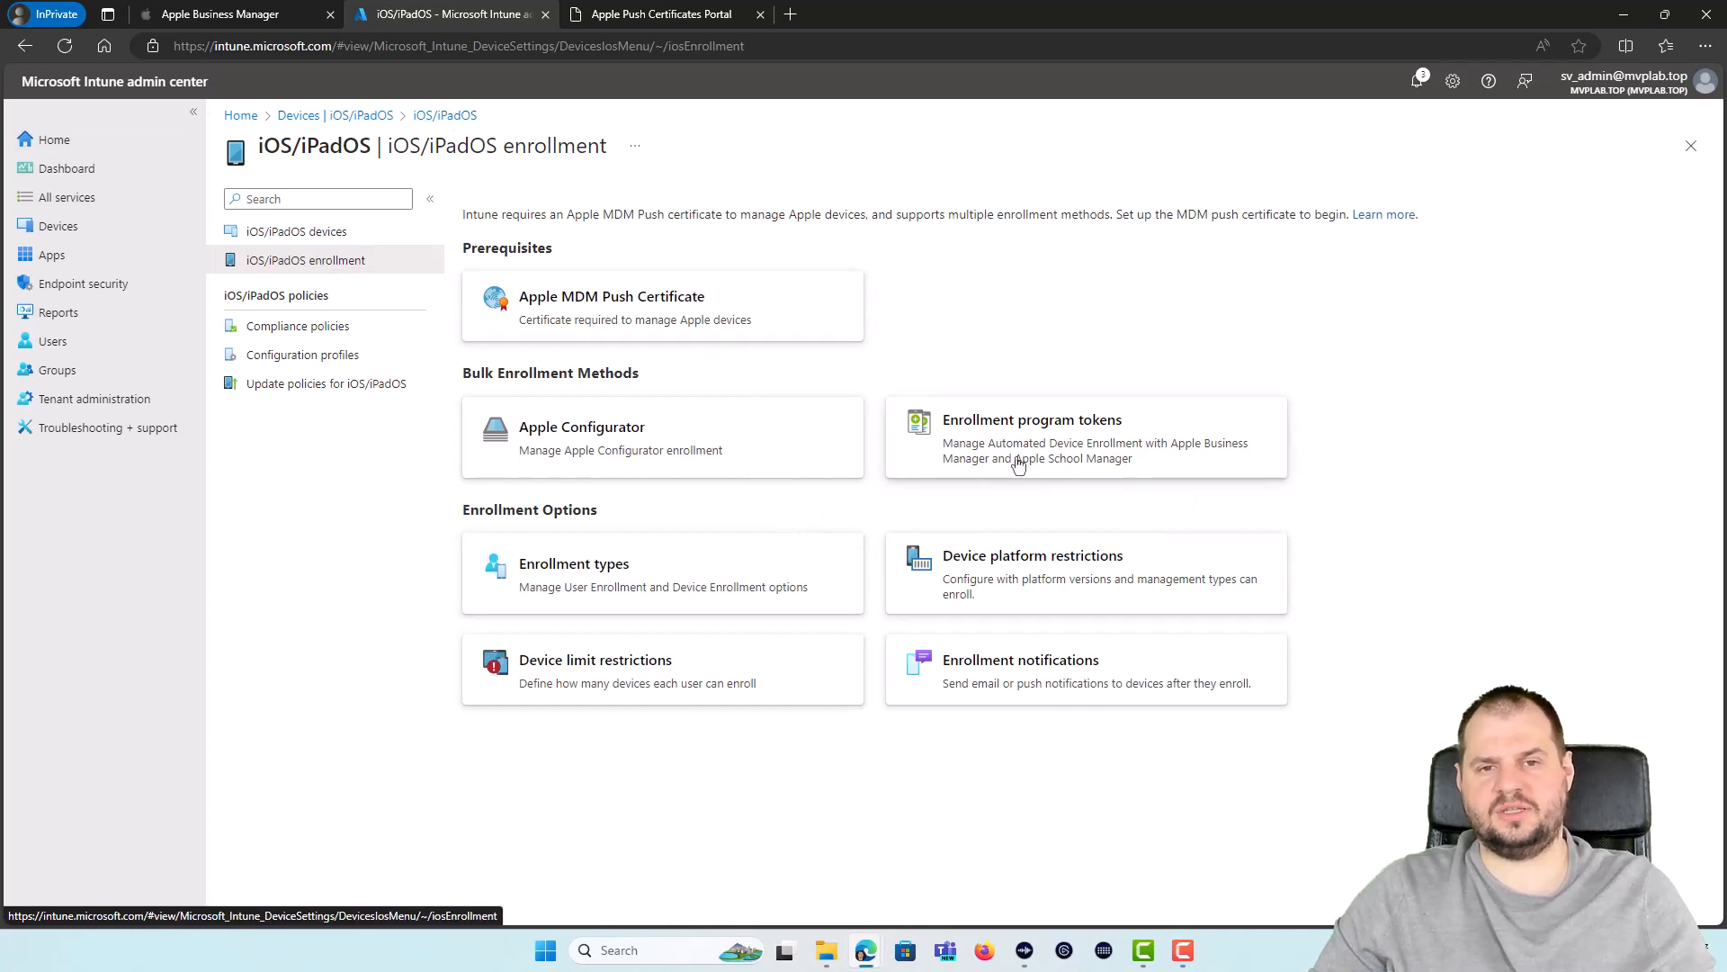
left_click(1043, 441)
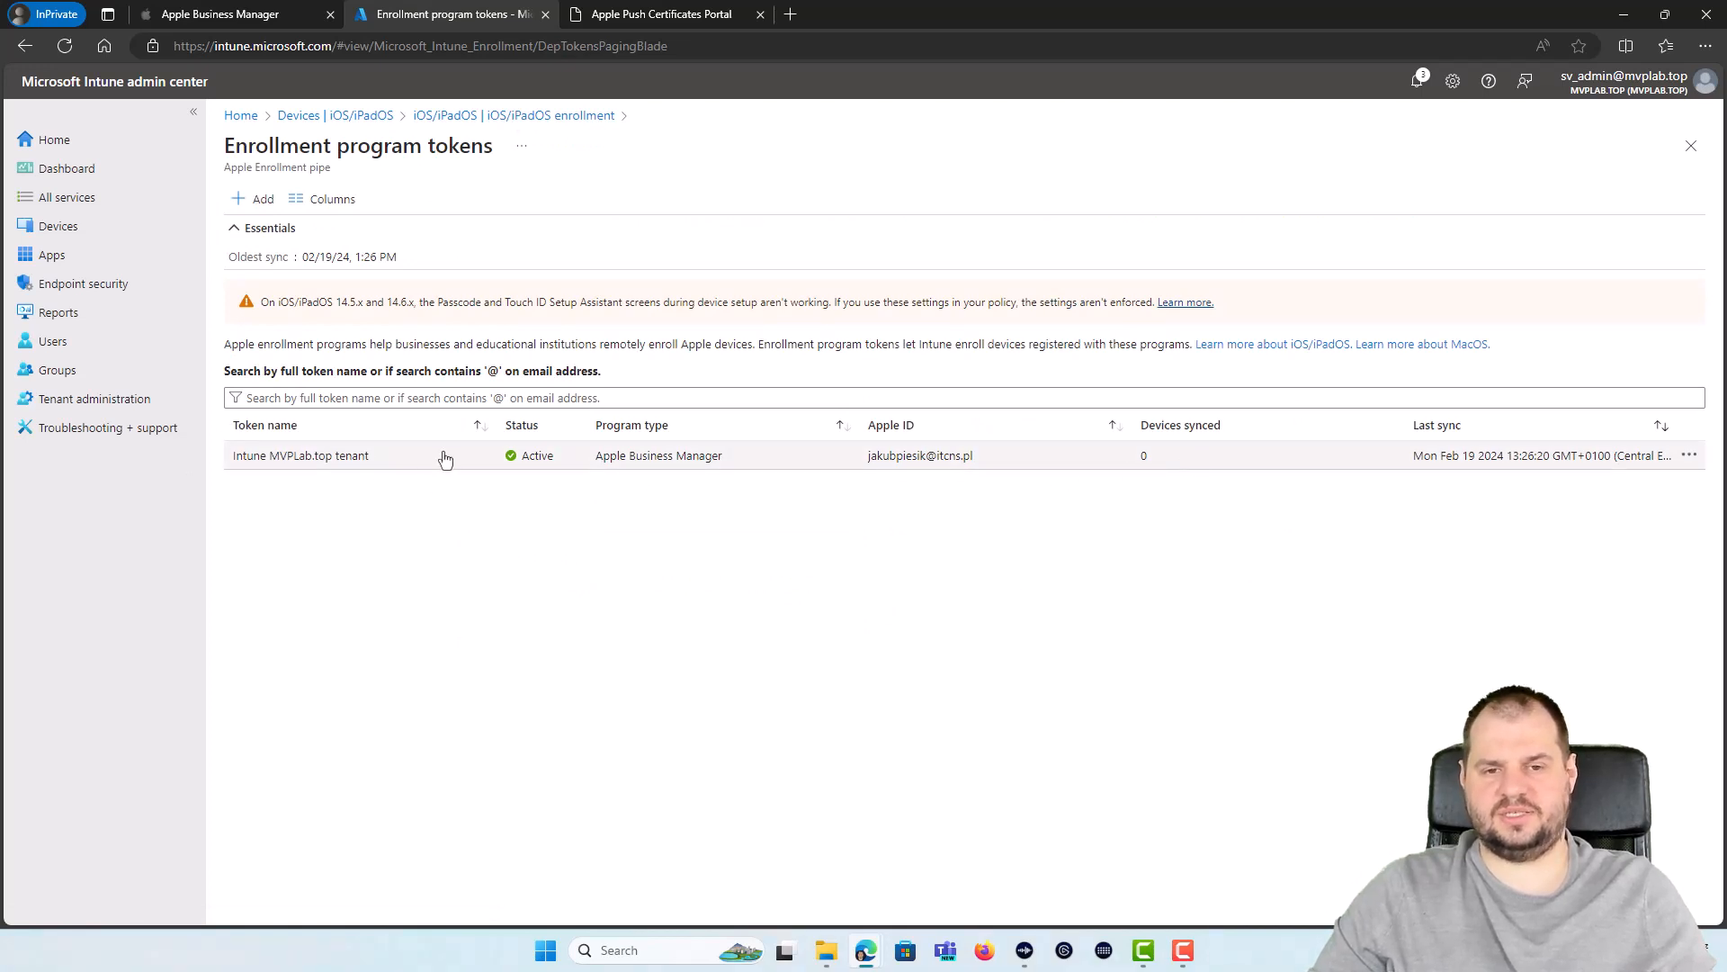
left_click(289, 463)
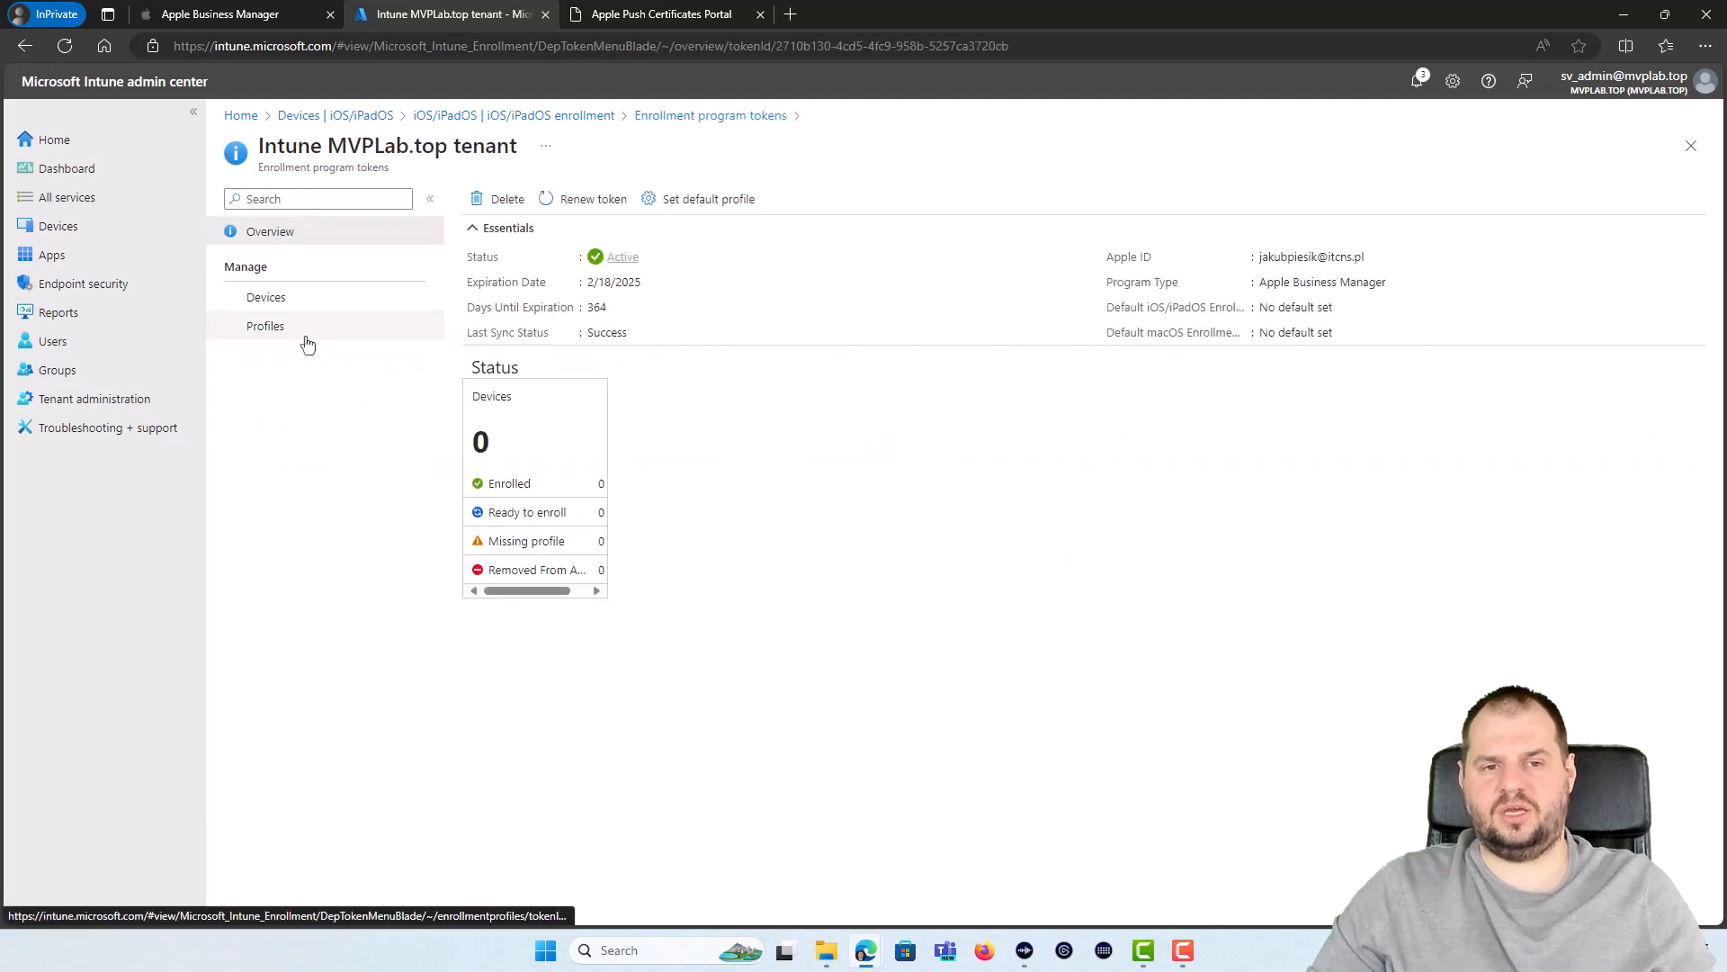
left_click(306, 342)
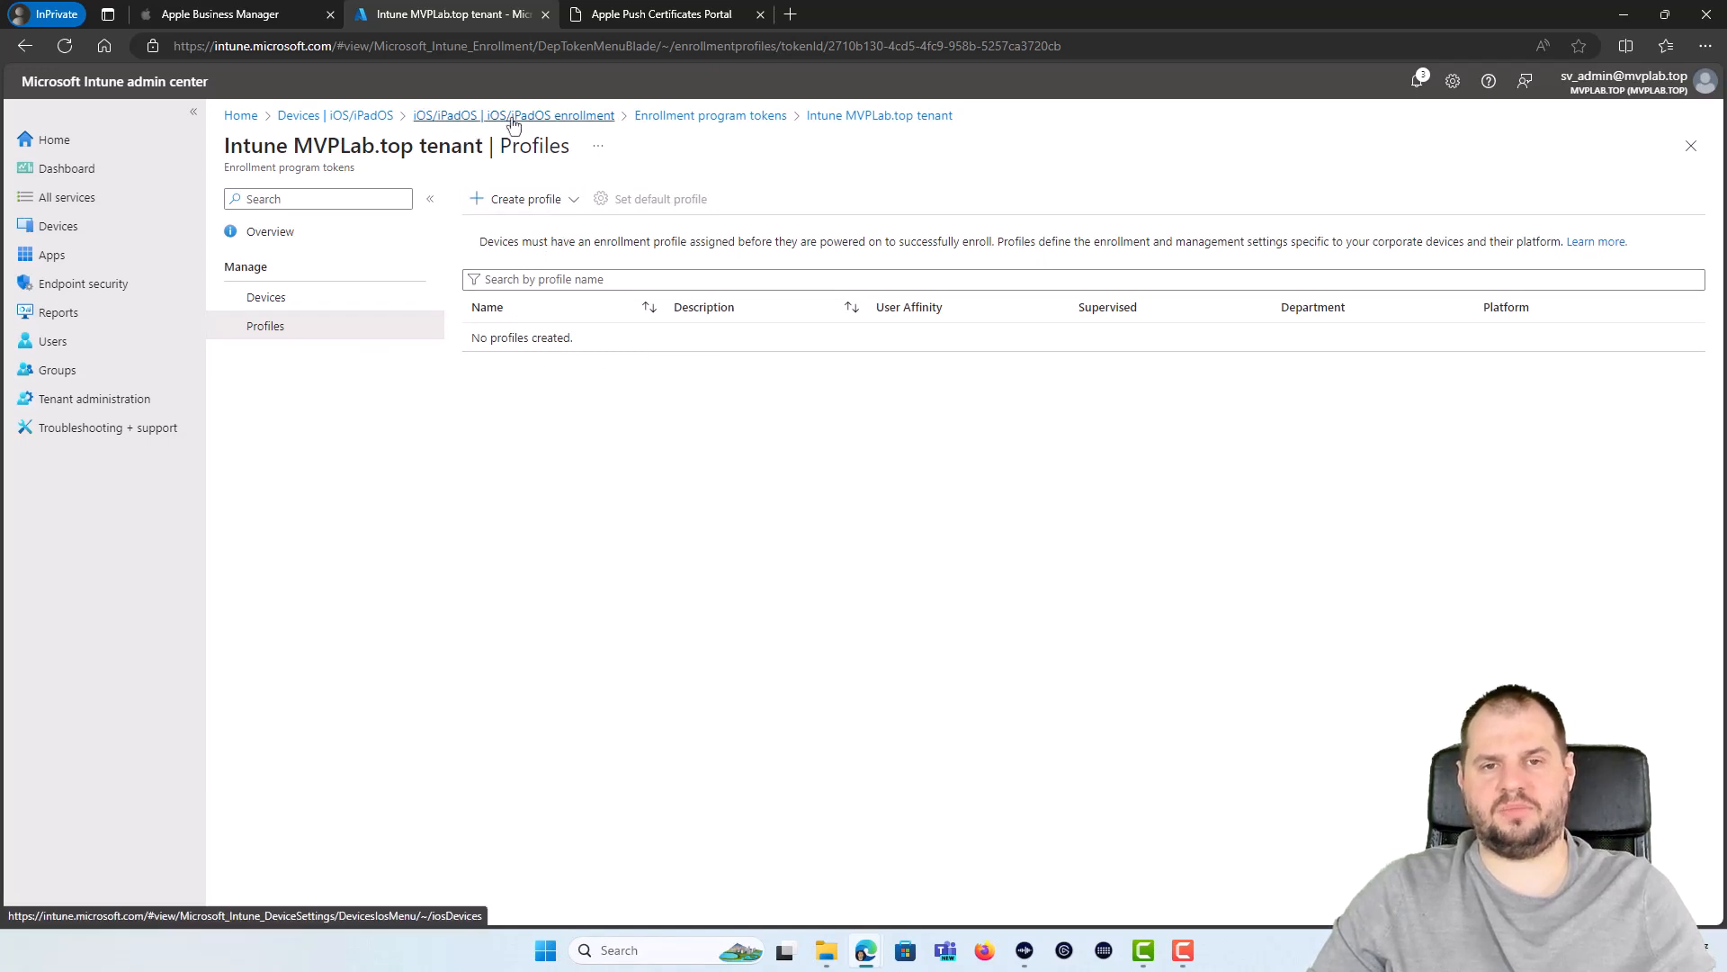
left_click(533, 206)
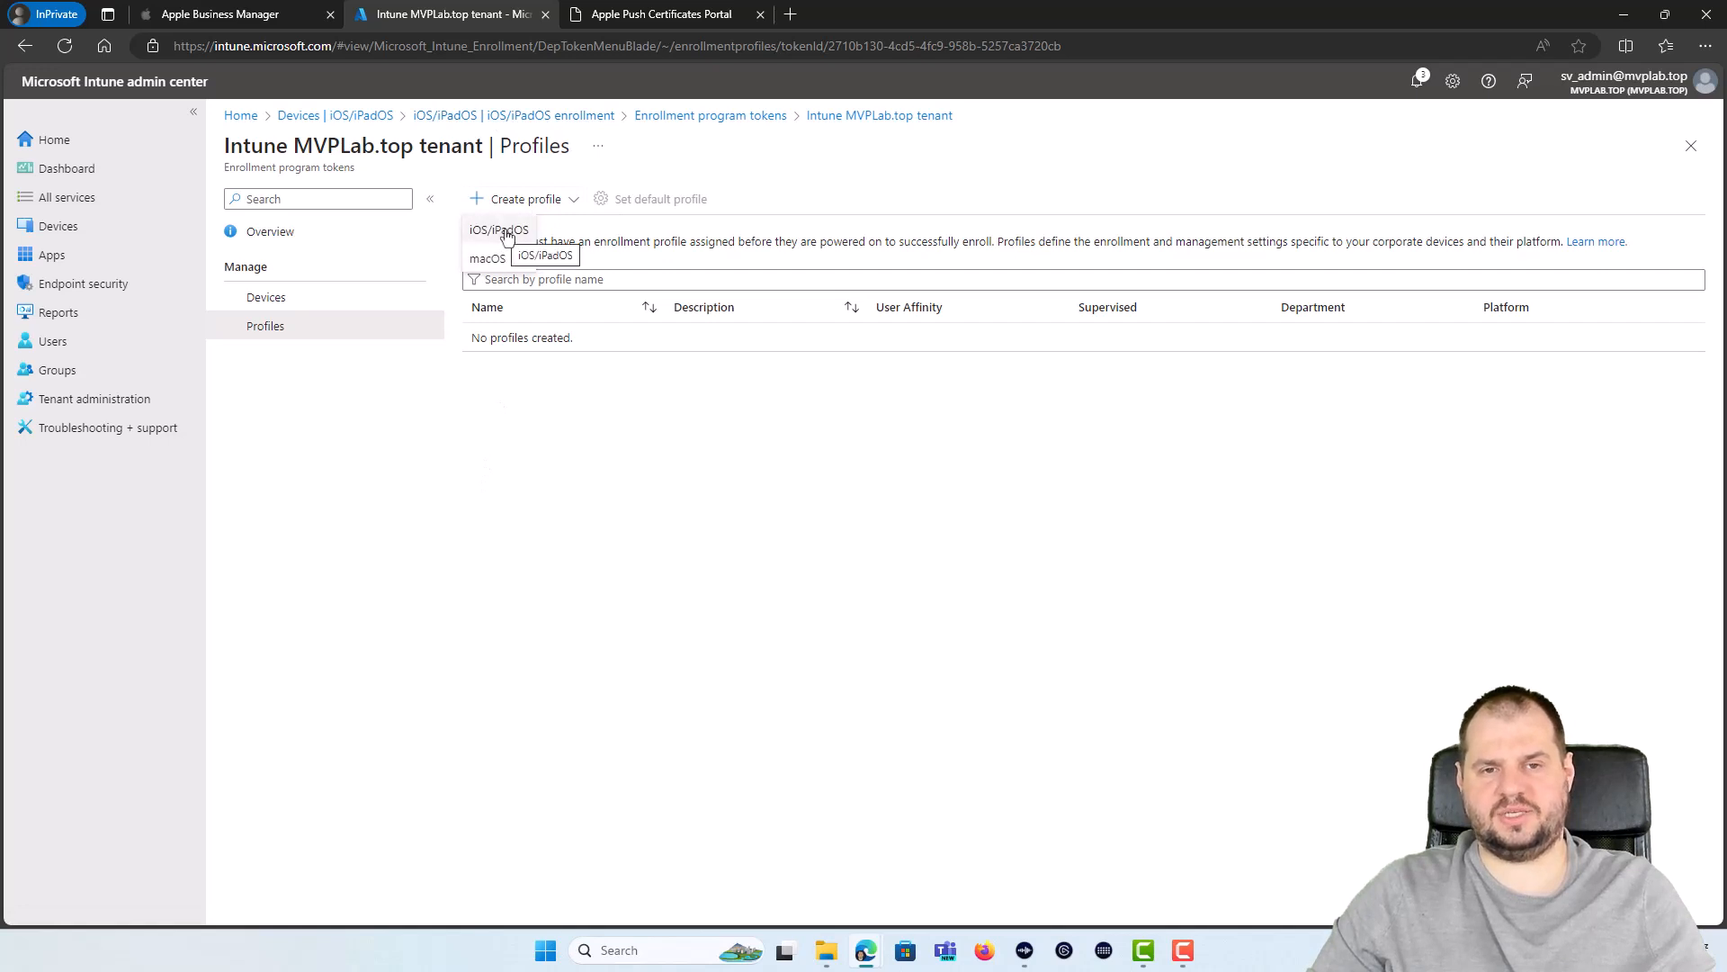
Step: Start an iOS/iPadOS enrollment profile named ADE_Enrollment and add a description
left_click(518, 236)
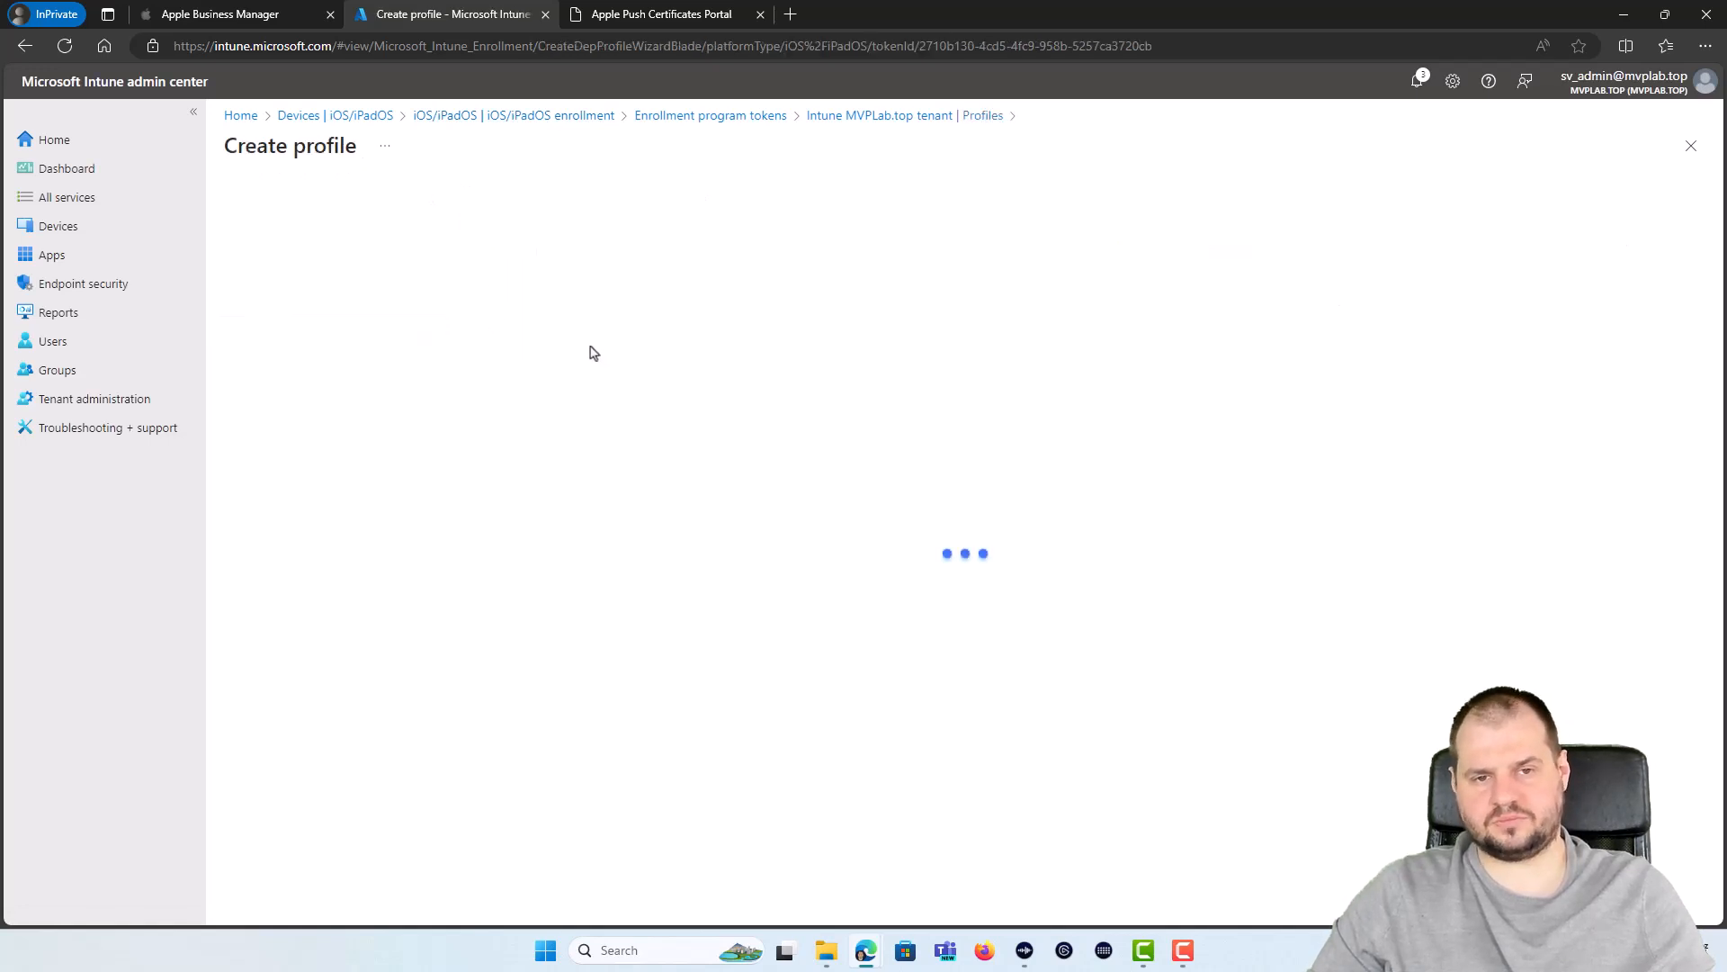
type("ADE_Enrollment")
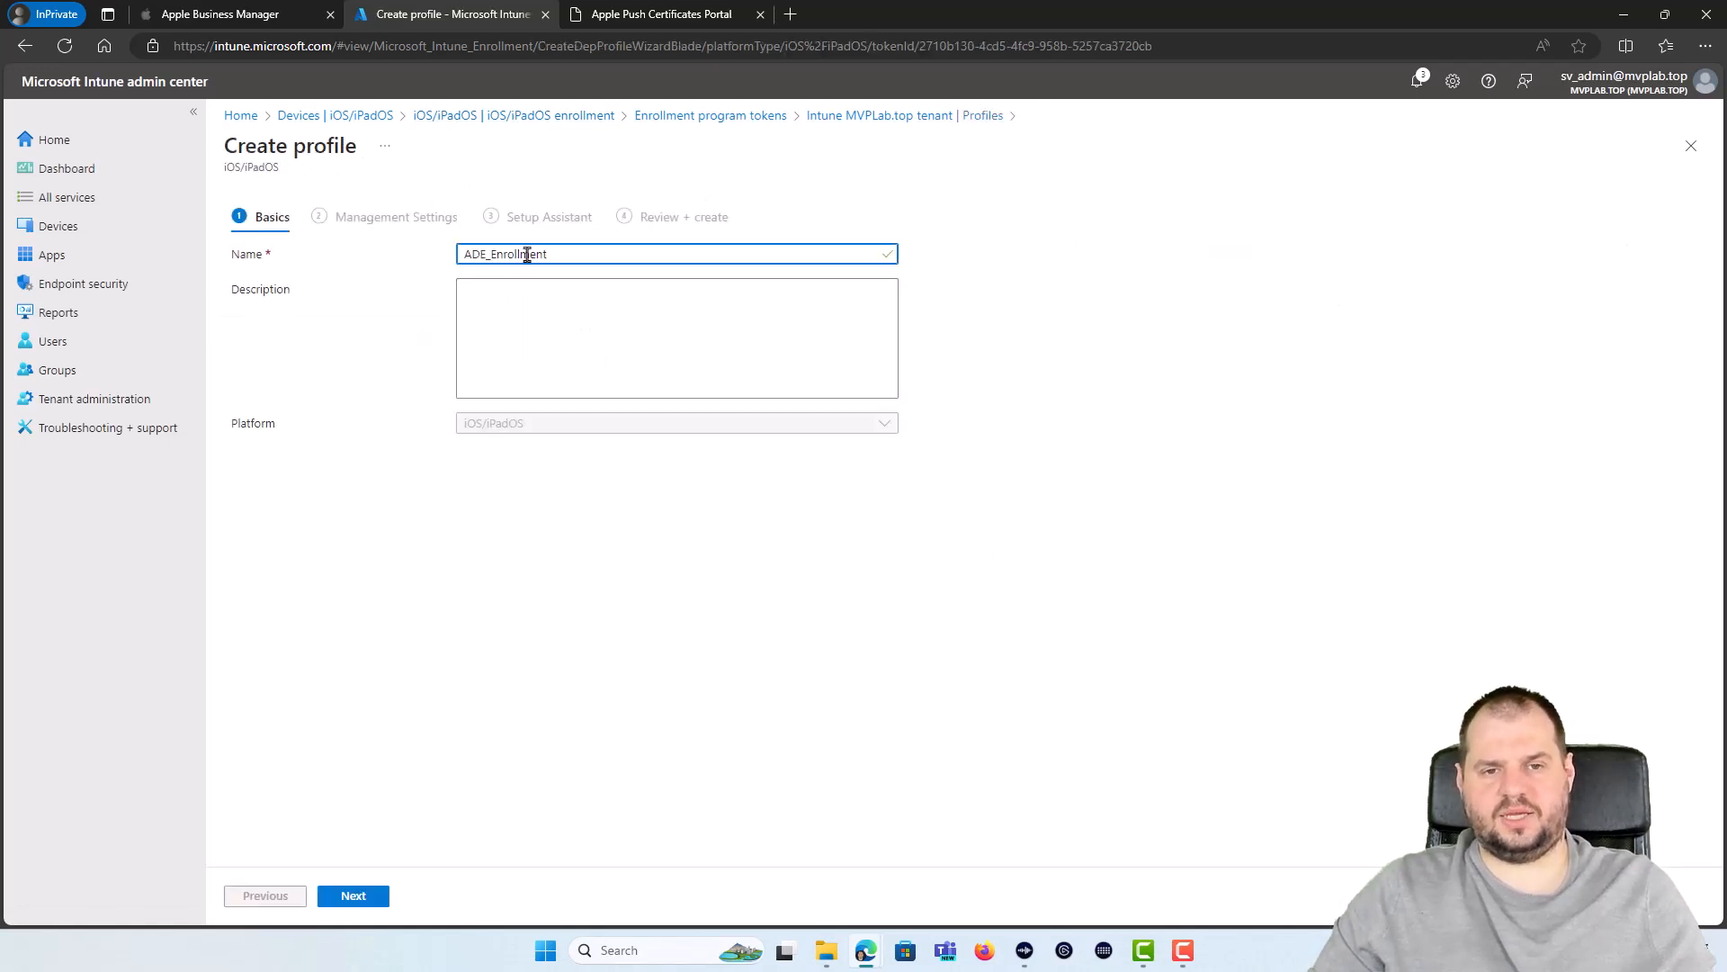
left_click(494, 345)
key("ctrl+v")
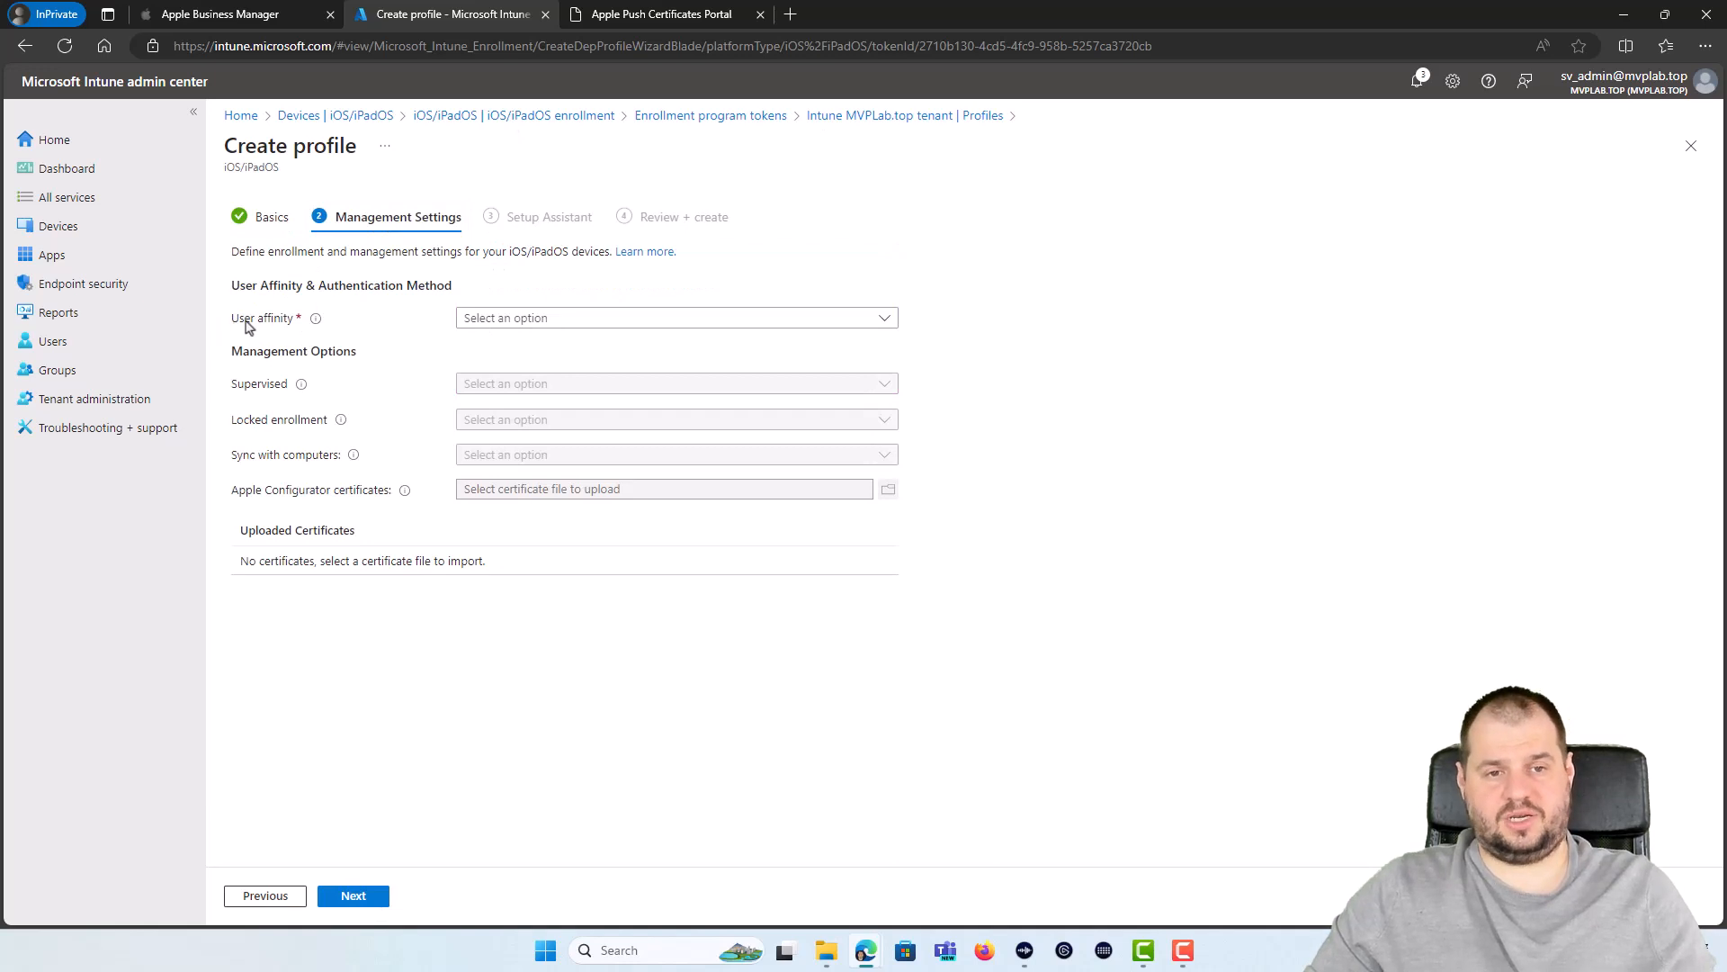
Step: Set User affinity to Enroll without User Affinity and Supervised to Yes
left_click(563, 324)
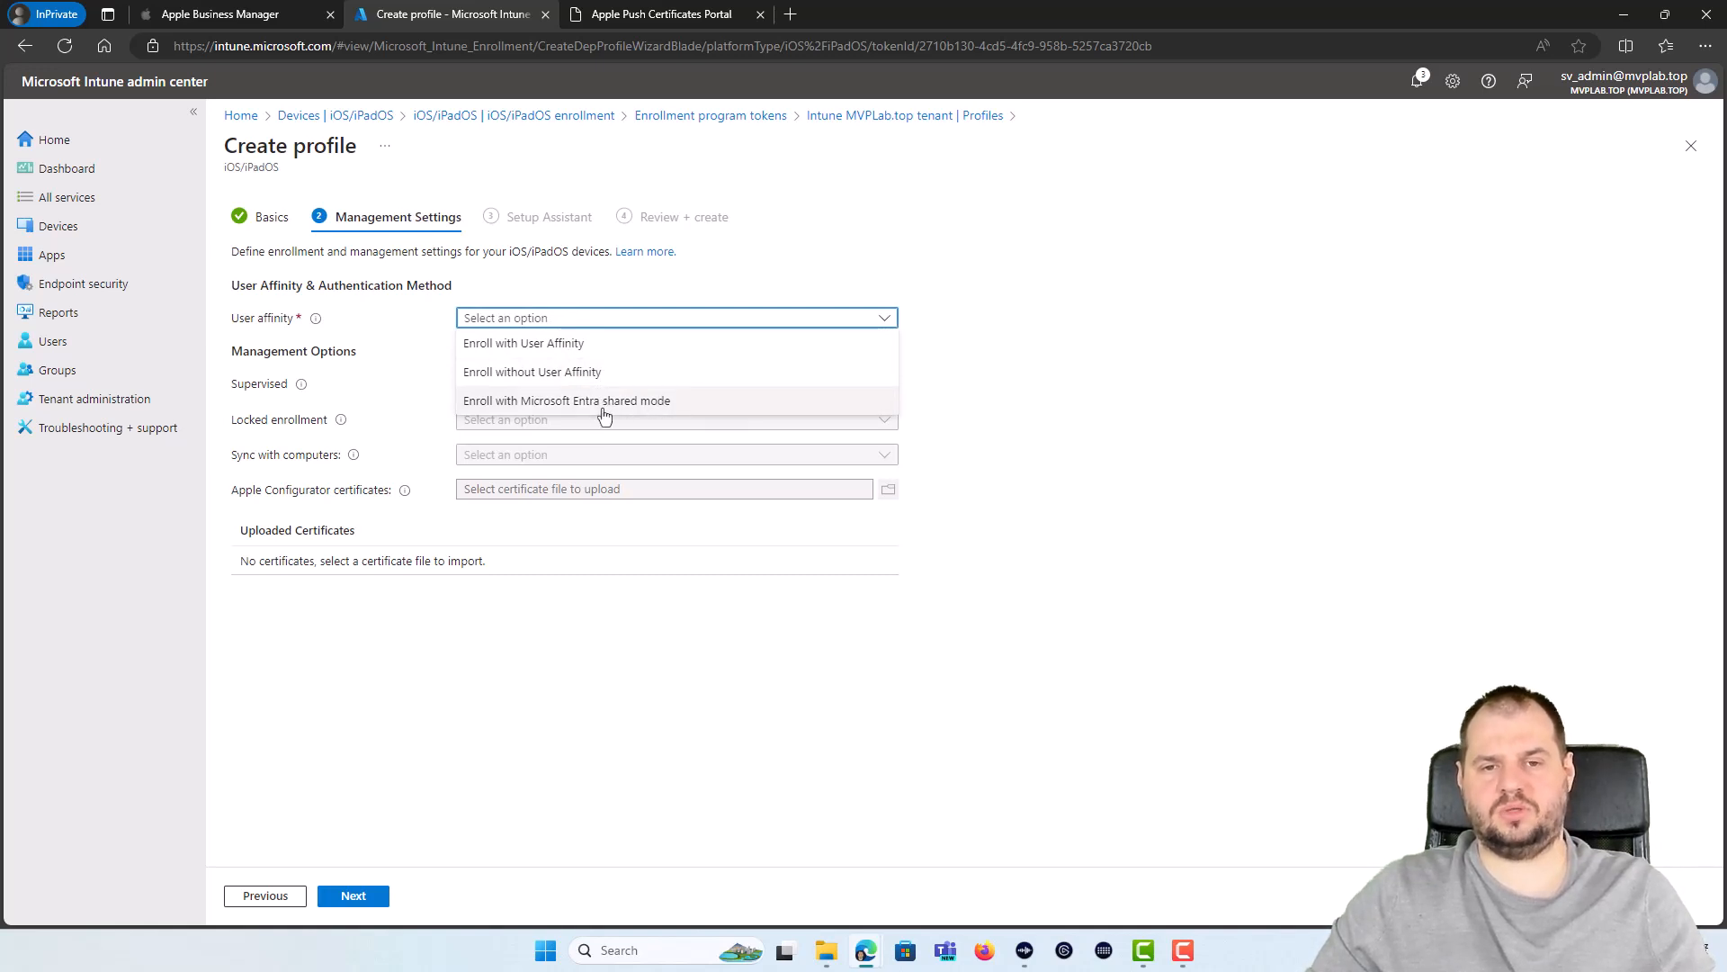
left_click(590, 372)
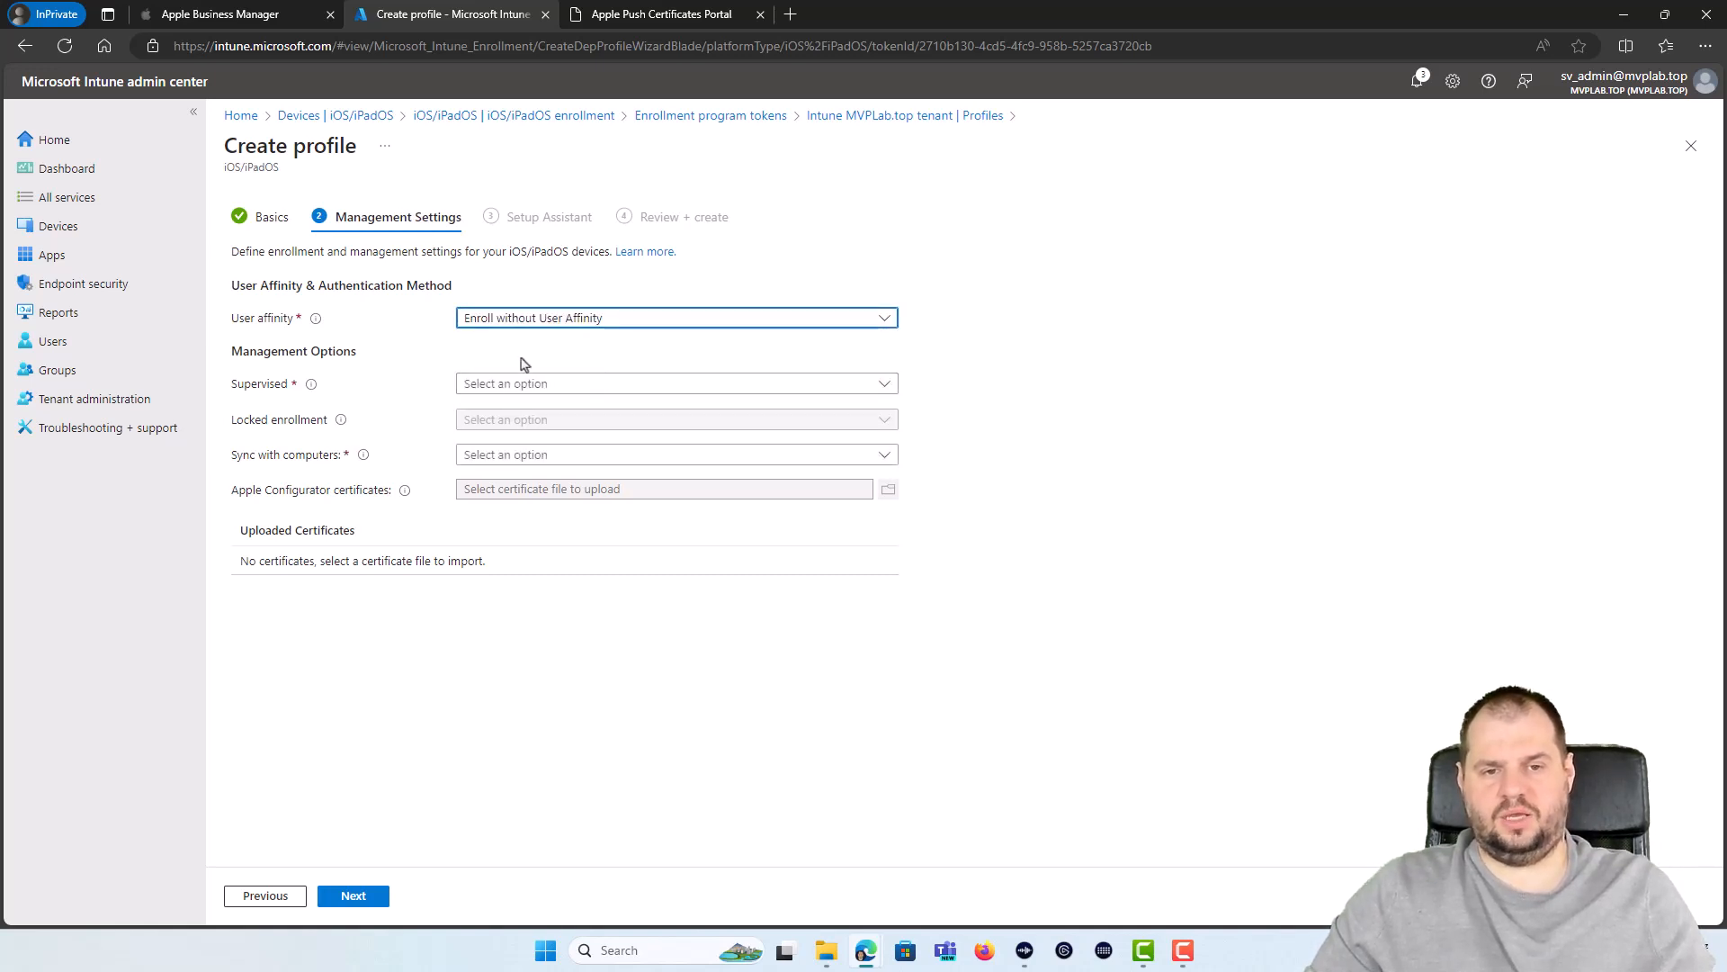
left_click(538, 384)
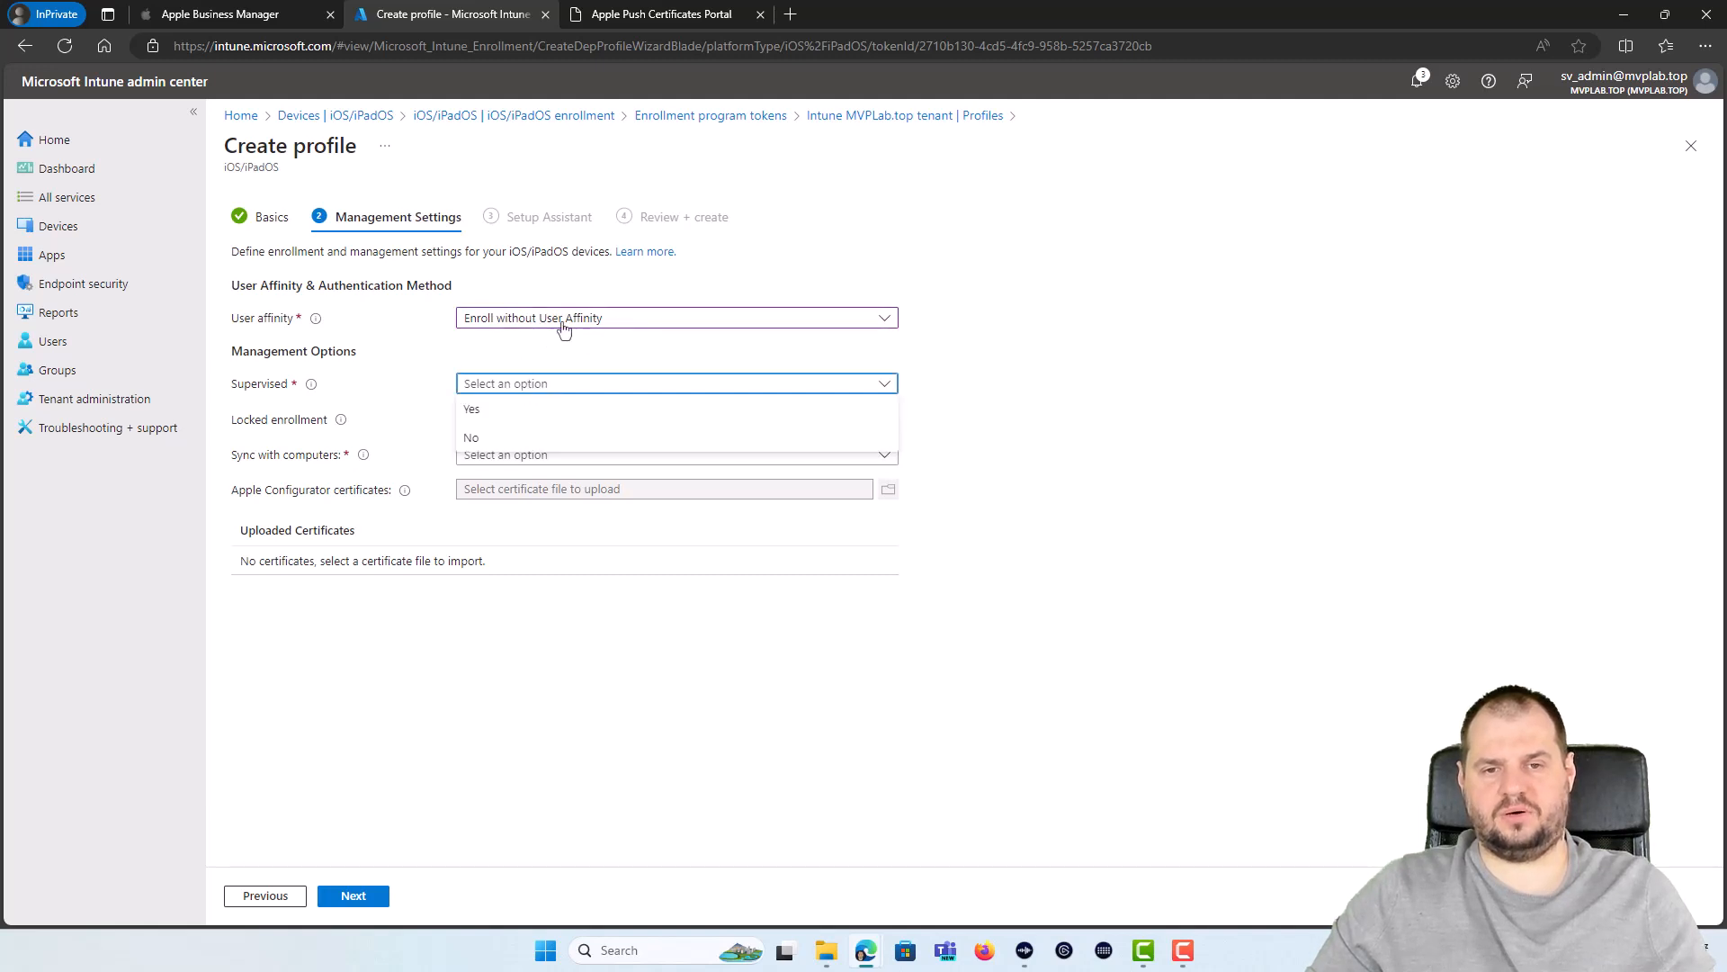
key("Return")
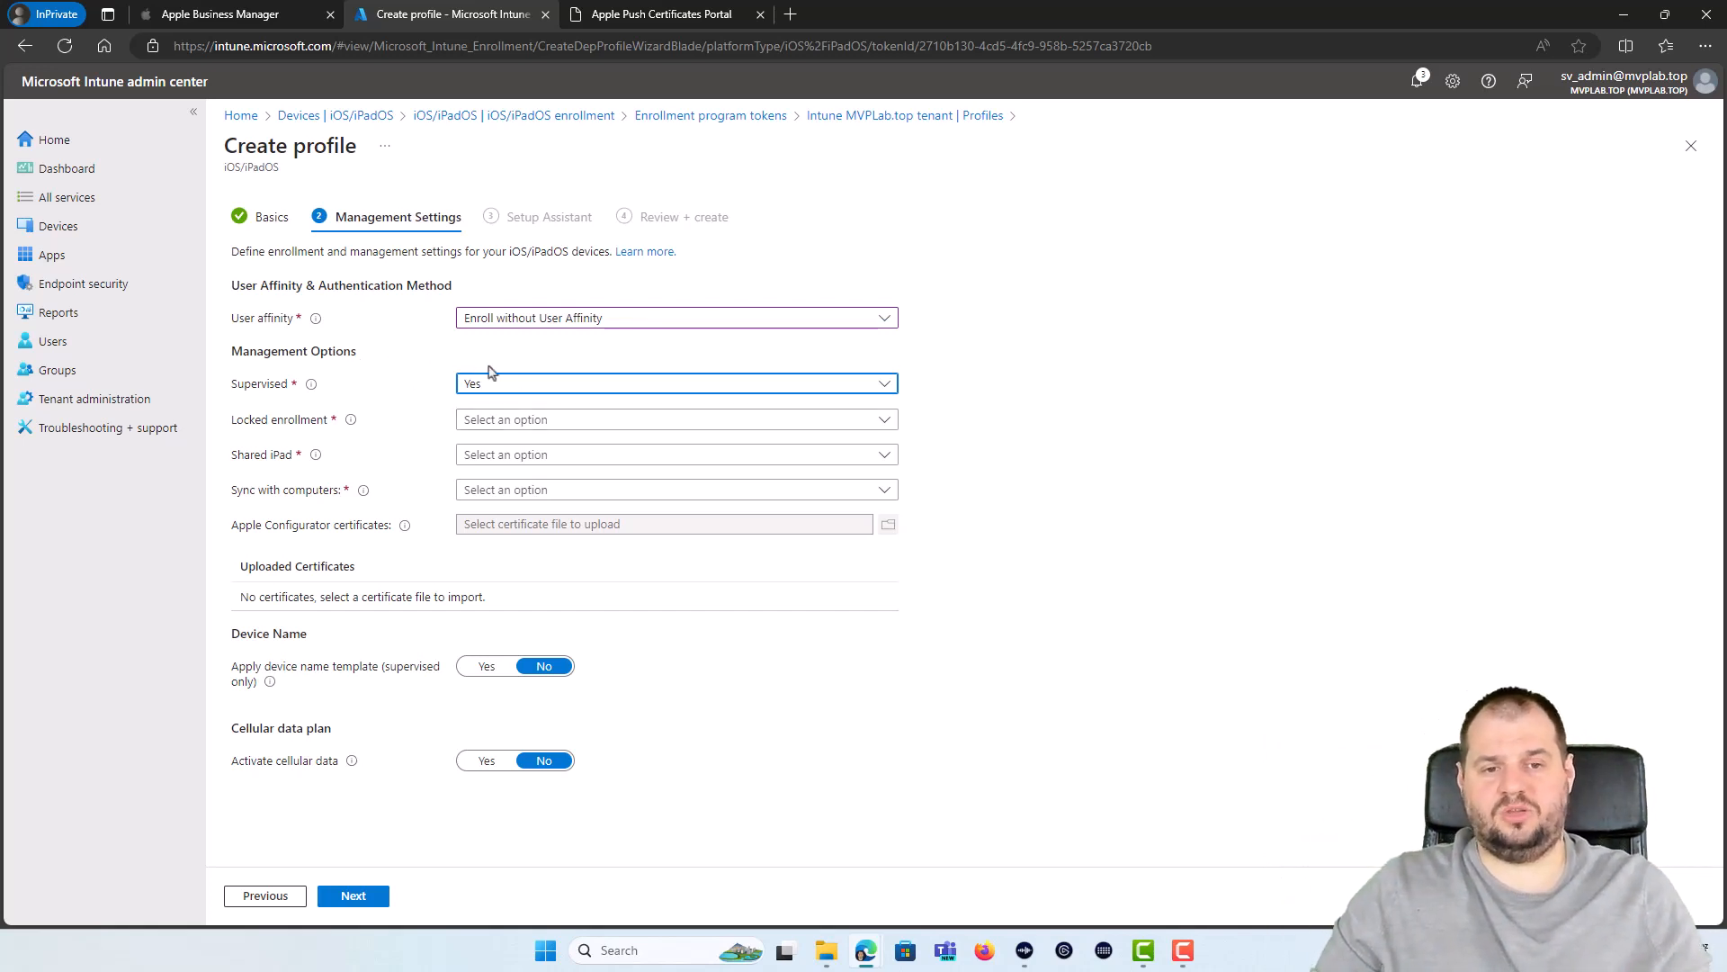
left_click(315, 384)
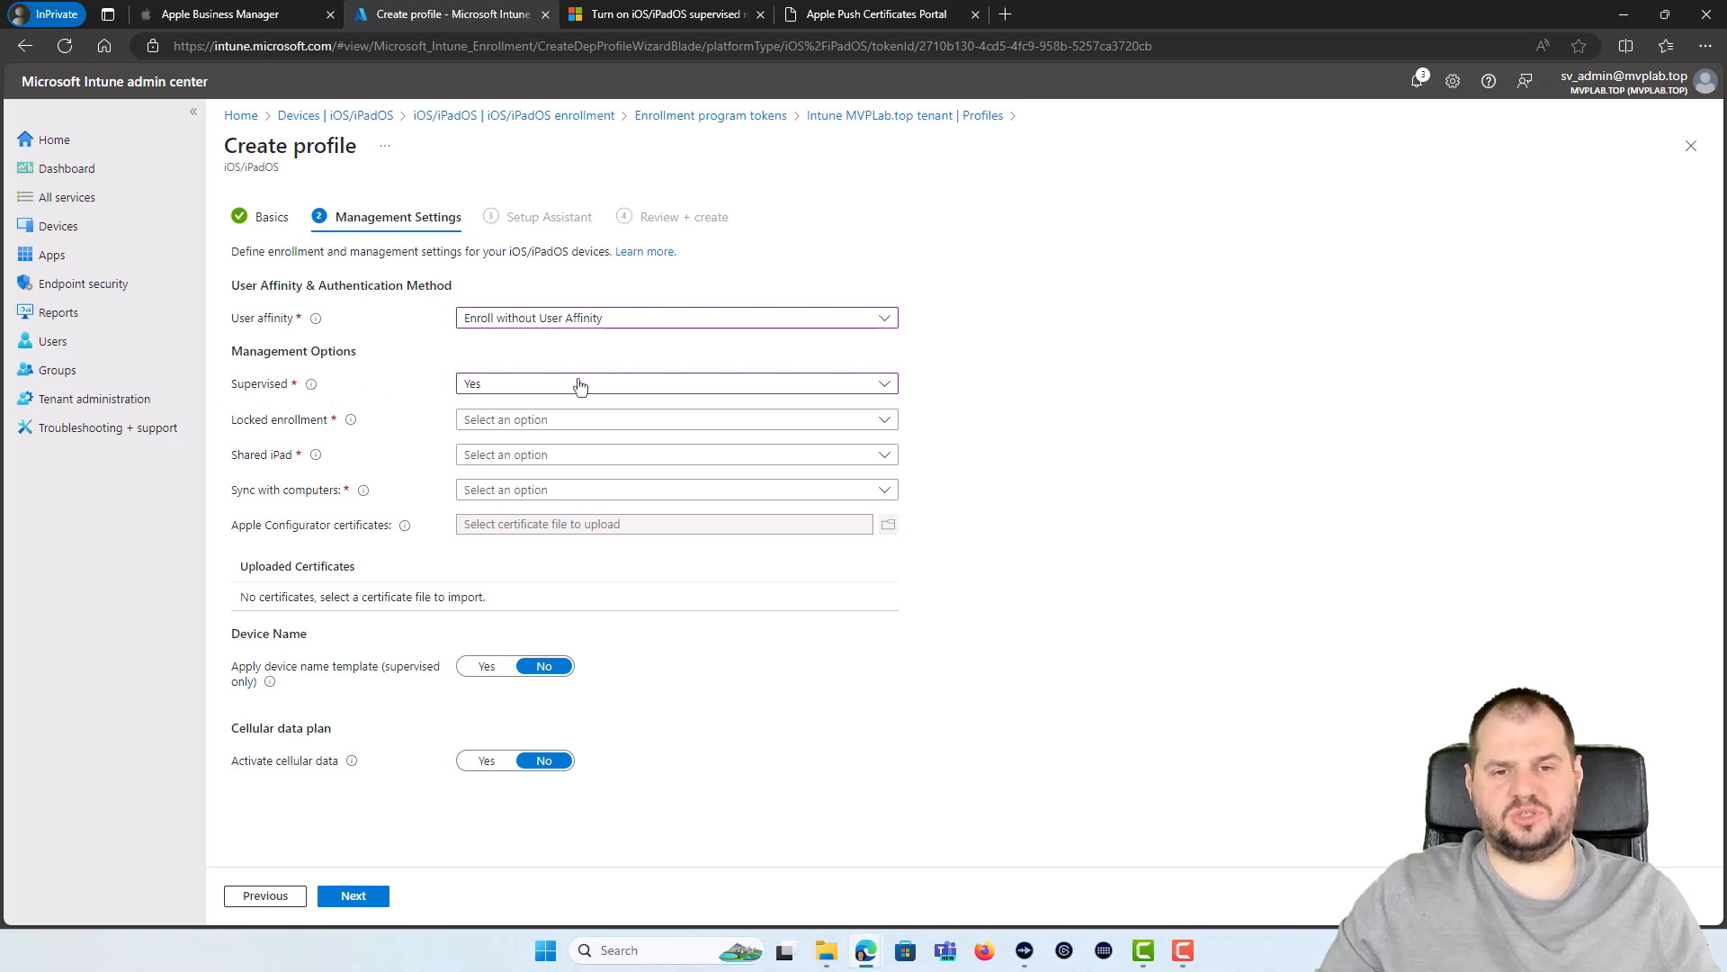
left_click(602, 13)
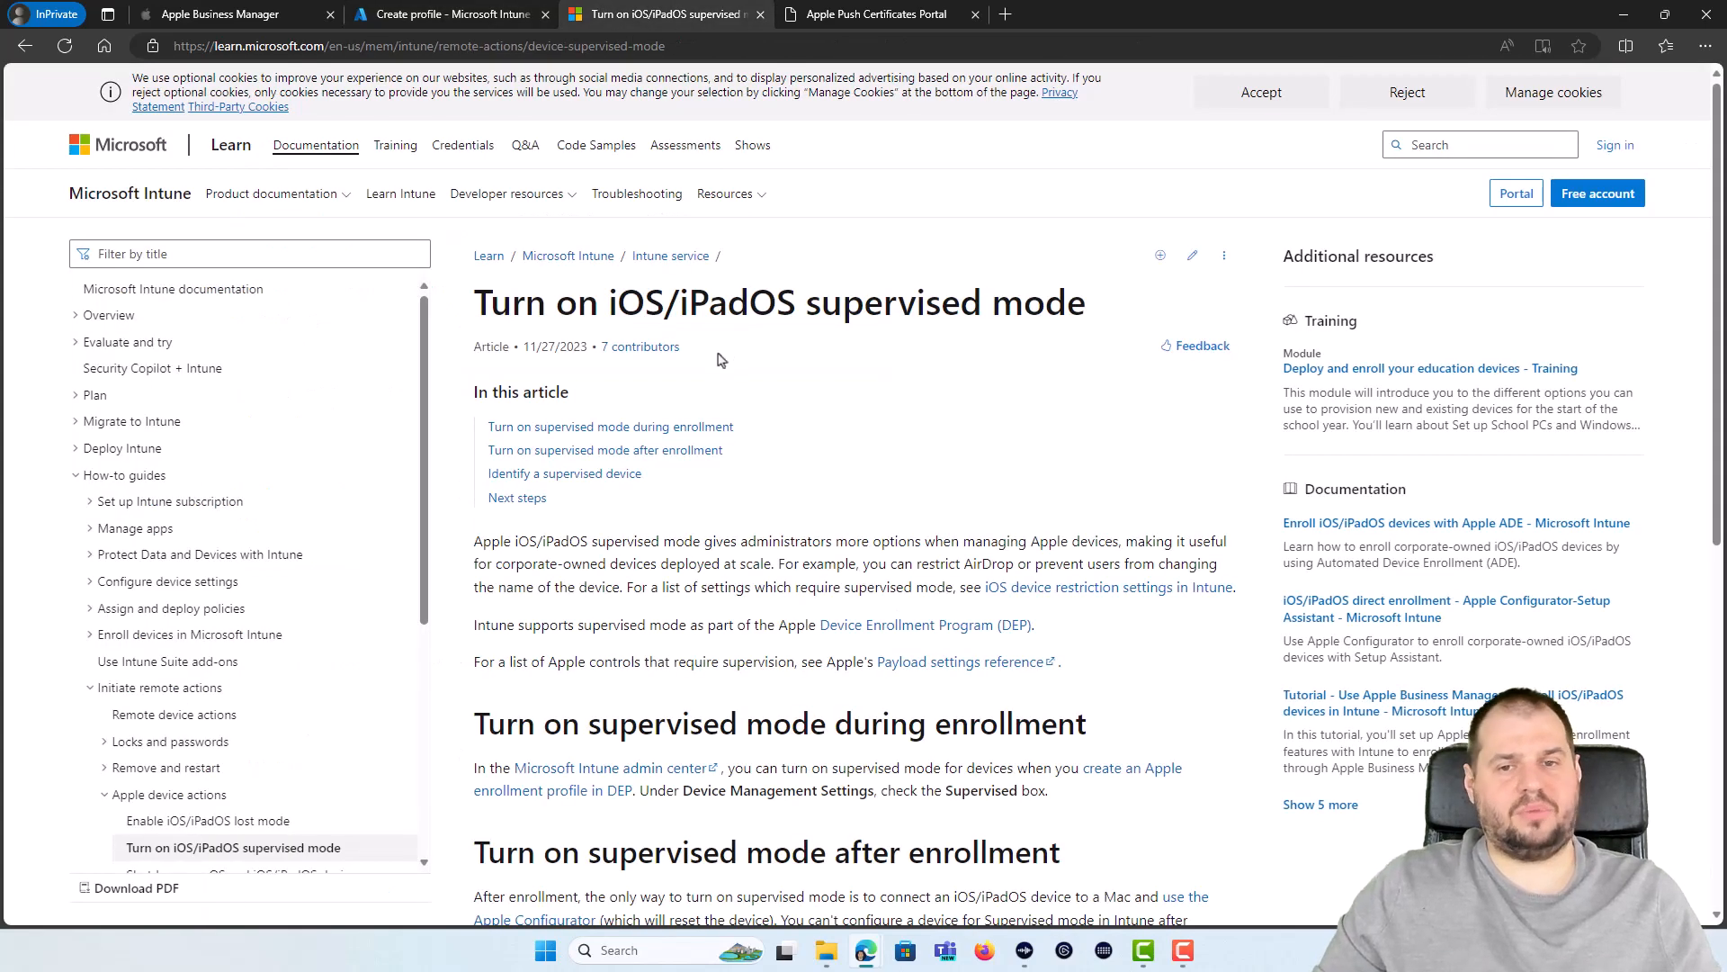
left_click_drag(473, 549, 509, 564)
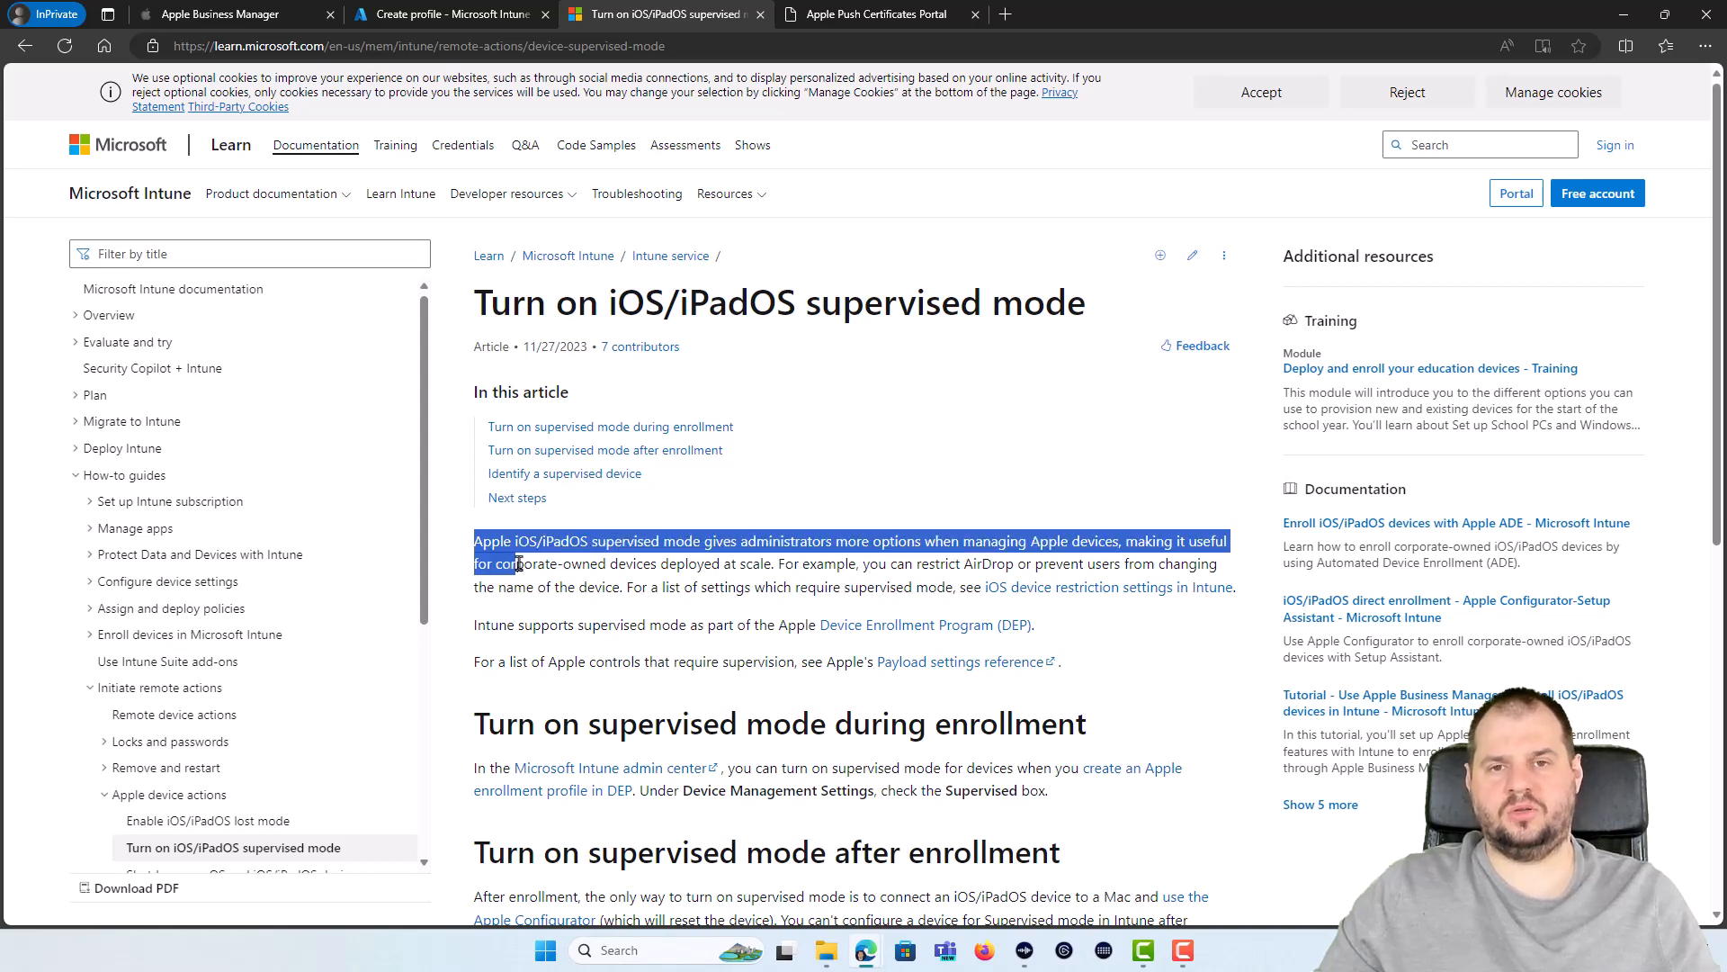
left_click_drag(520, 570, 1202, 667)
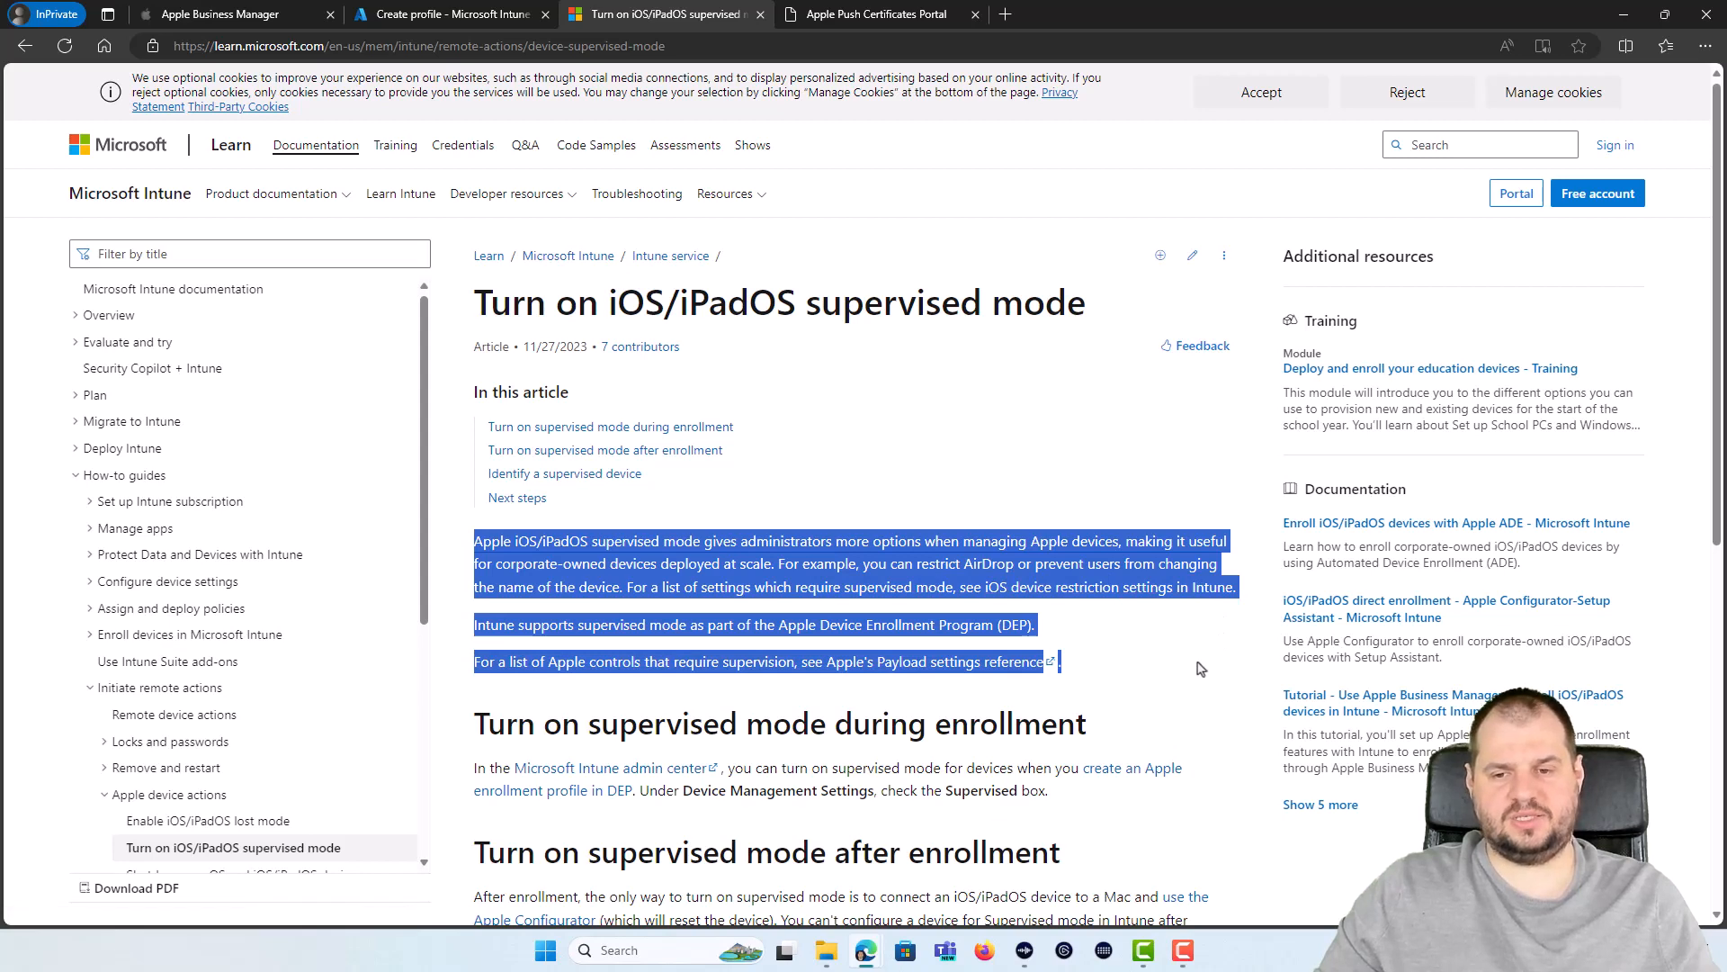
left_click(1200, 669)
left_click(450, 14)
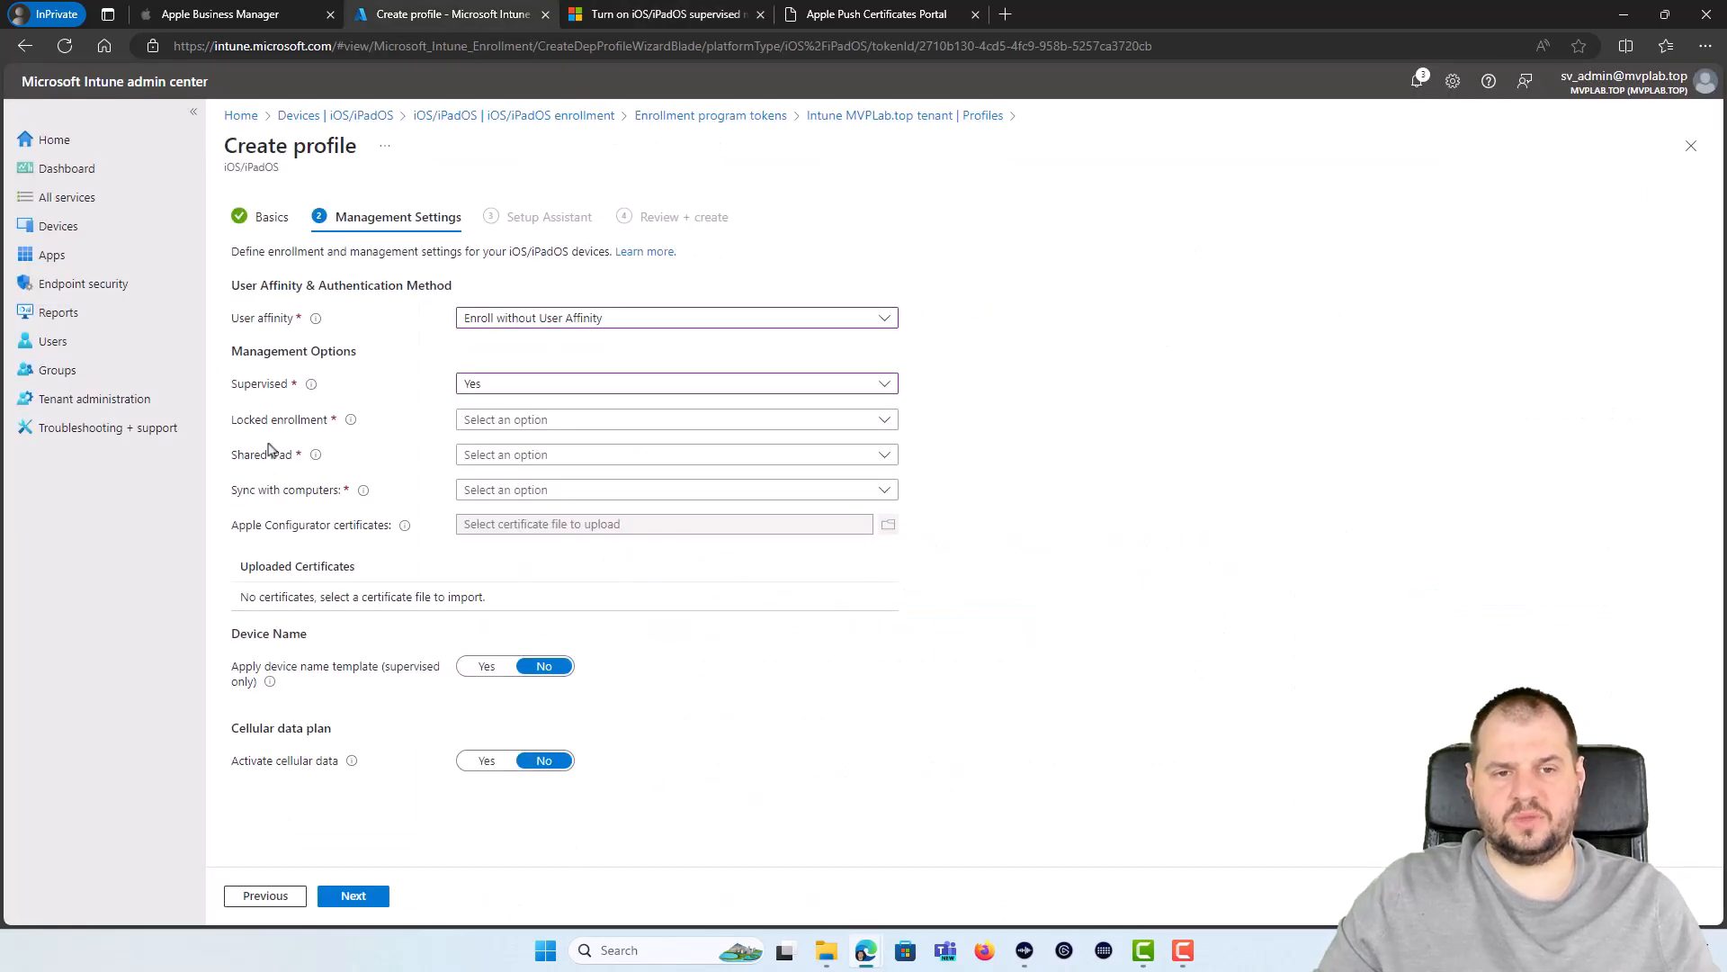
Step: Set Locked enrollment and Shared iPad to Yes
left_click(501, 419)
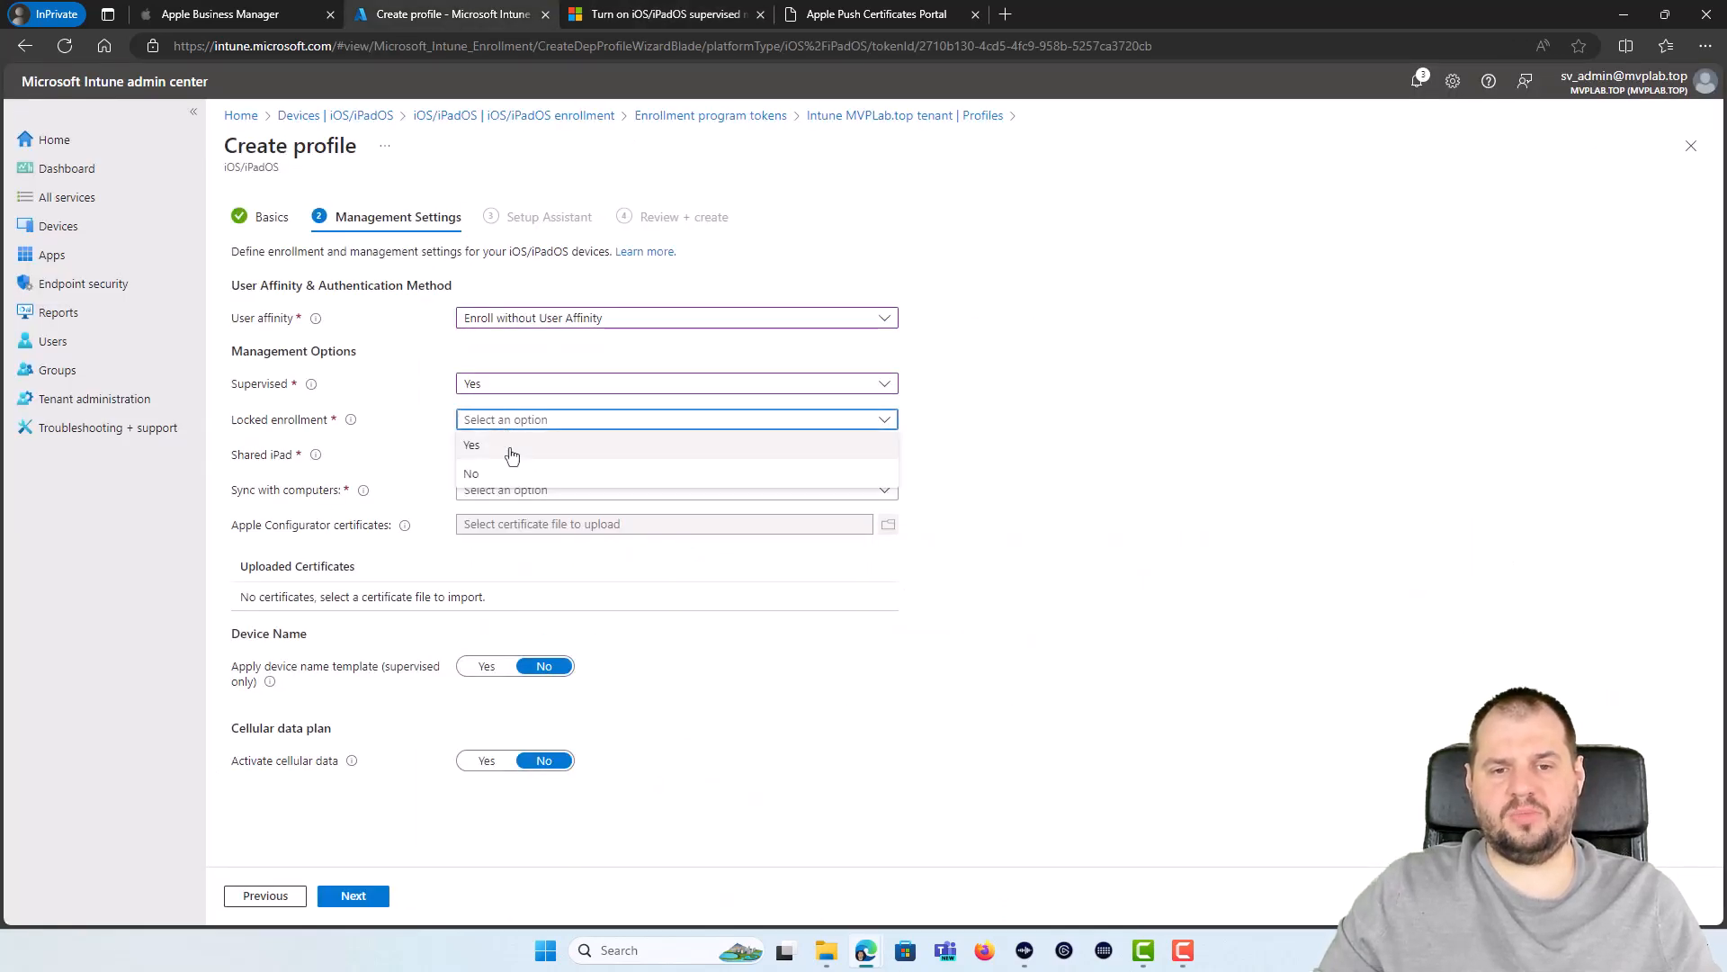
left_click(522, 440)
mouse_move(354, 428)
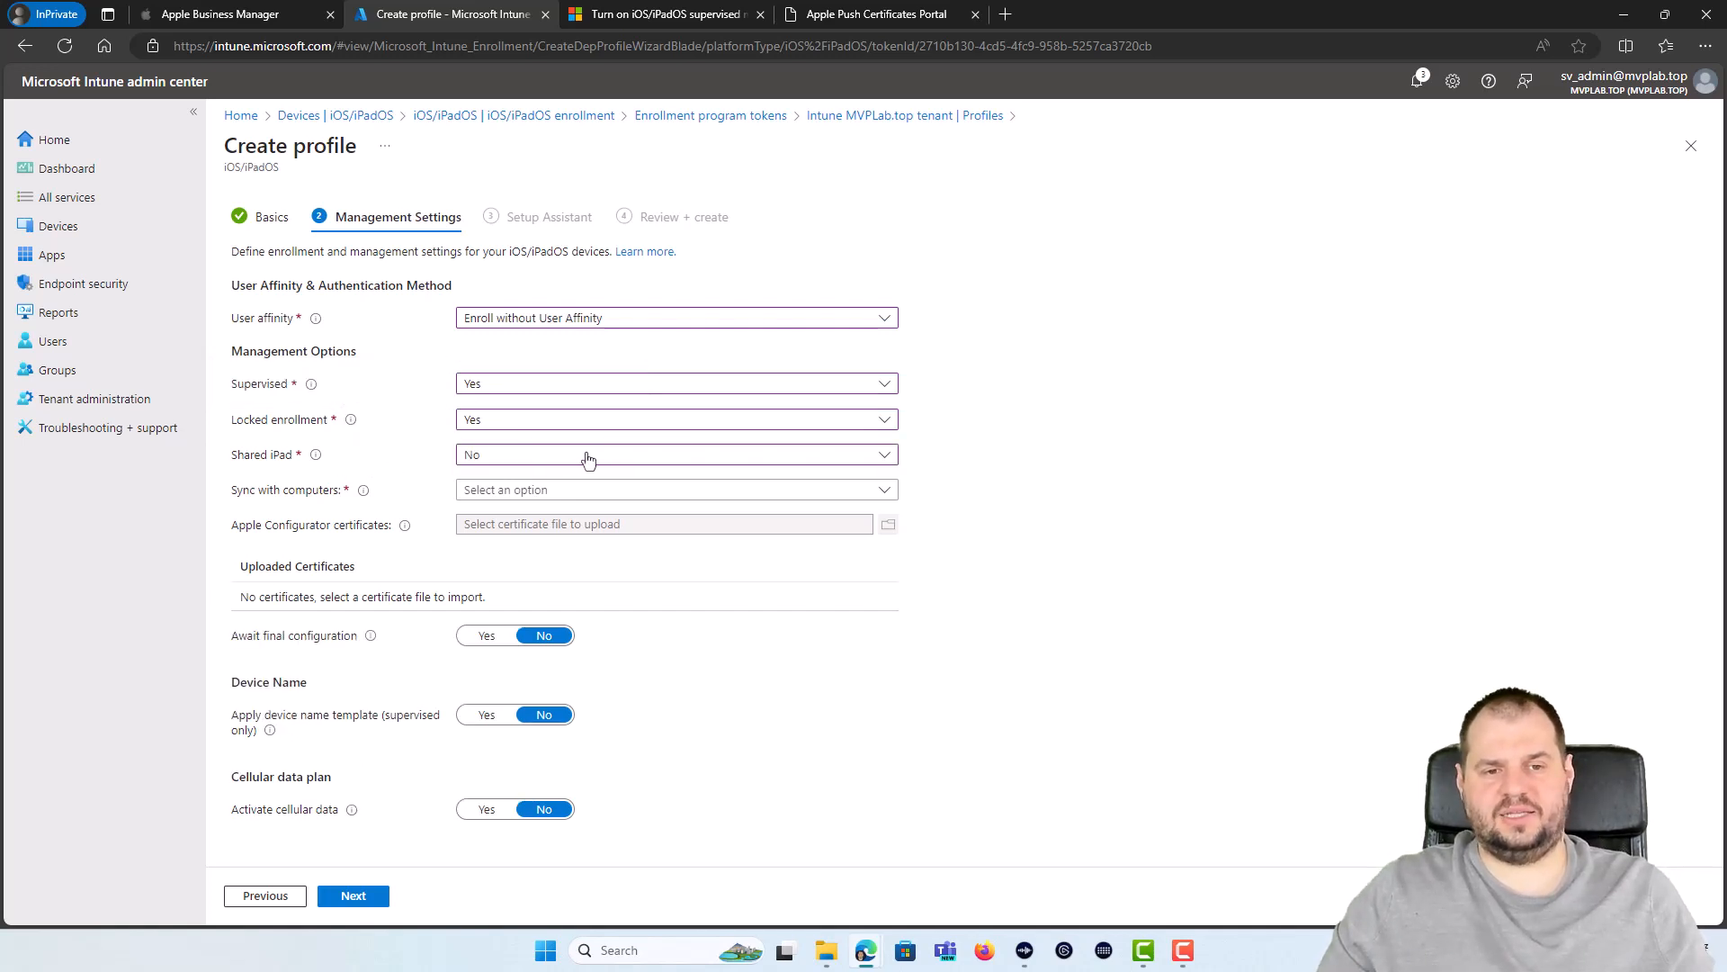
left_click(484, 457)
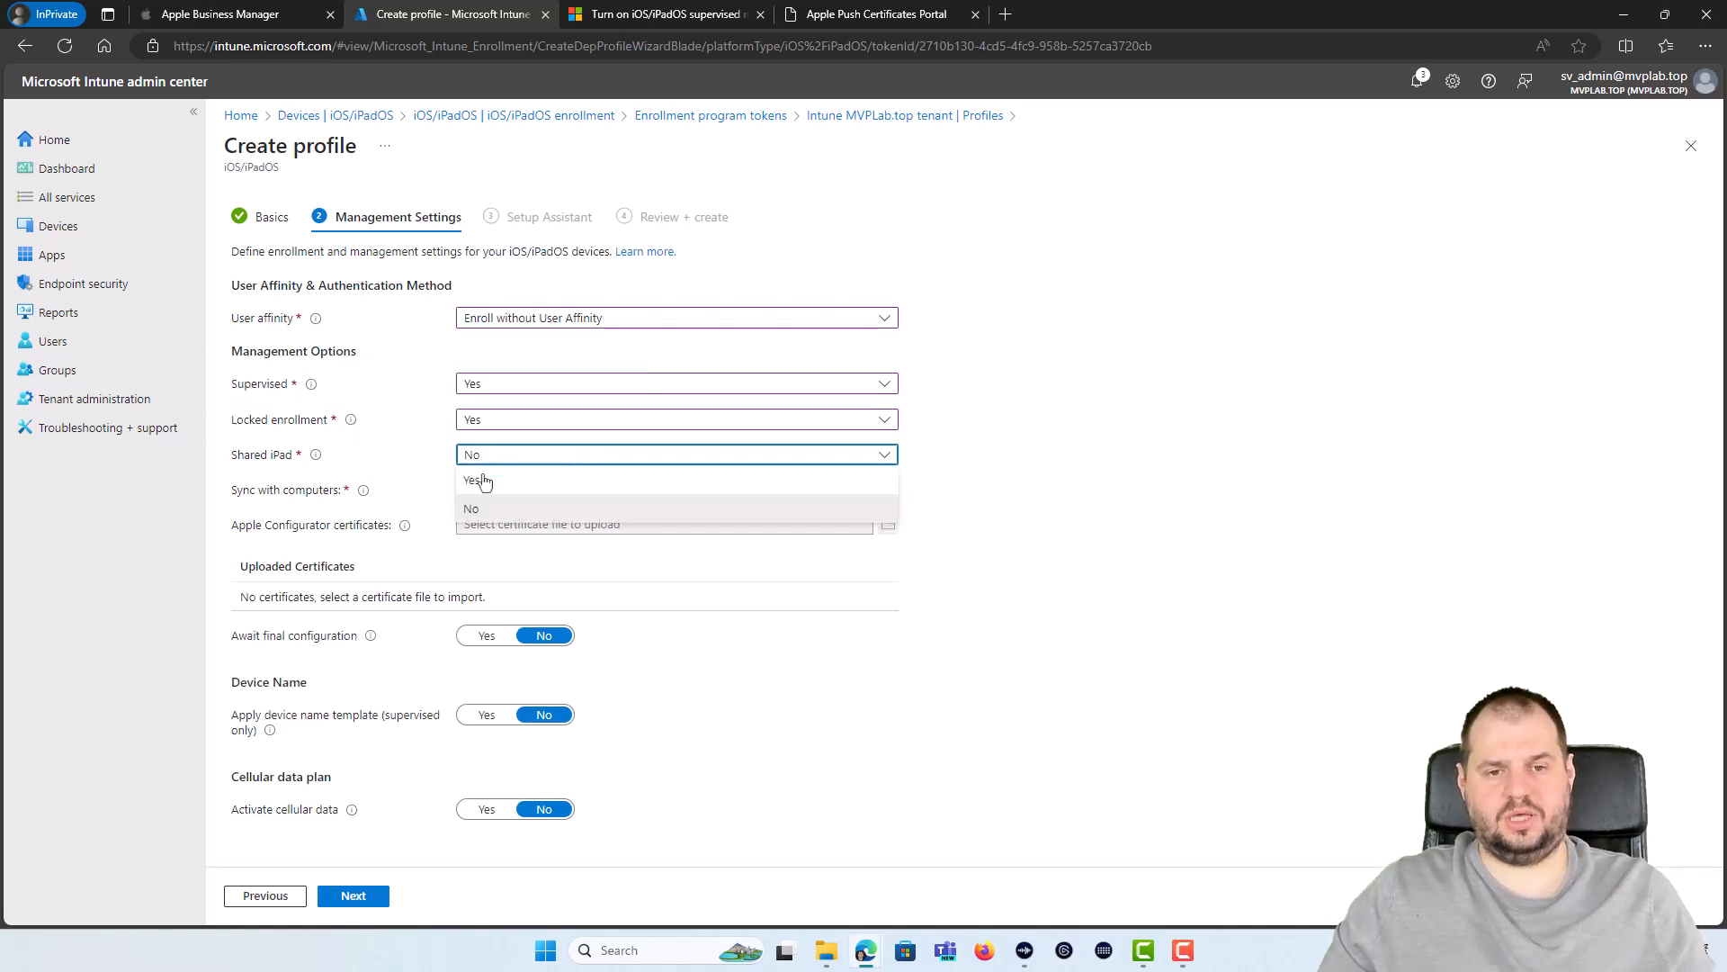
left_click(496, 480)
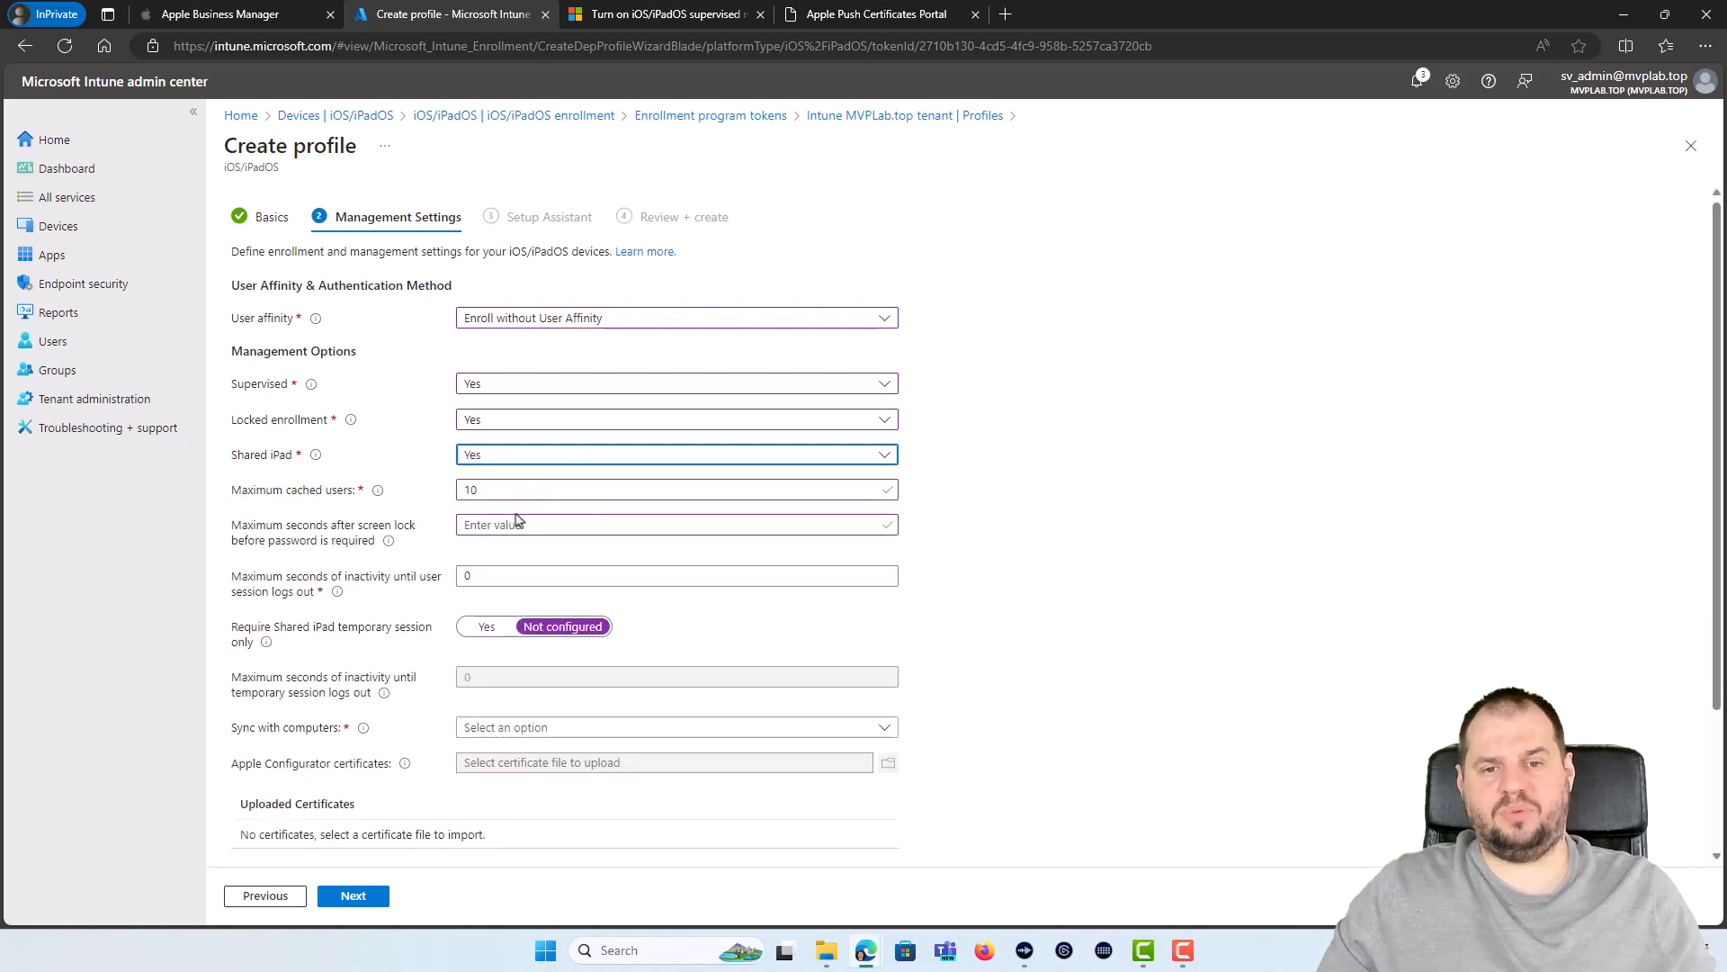
left_click(192, 14)
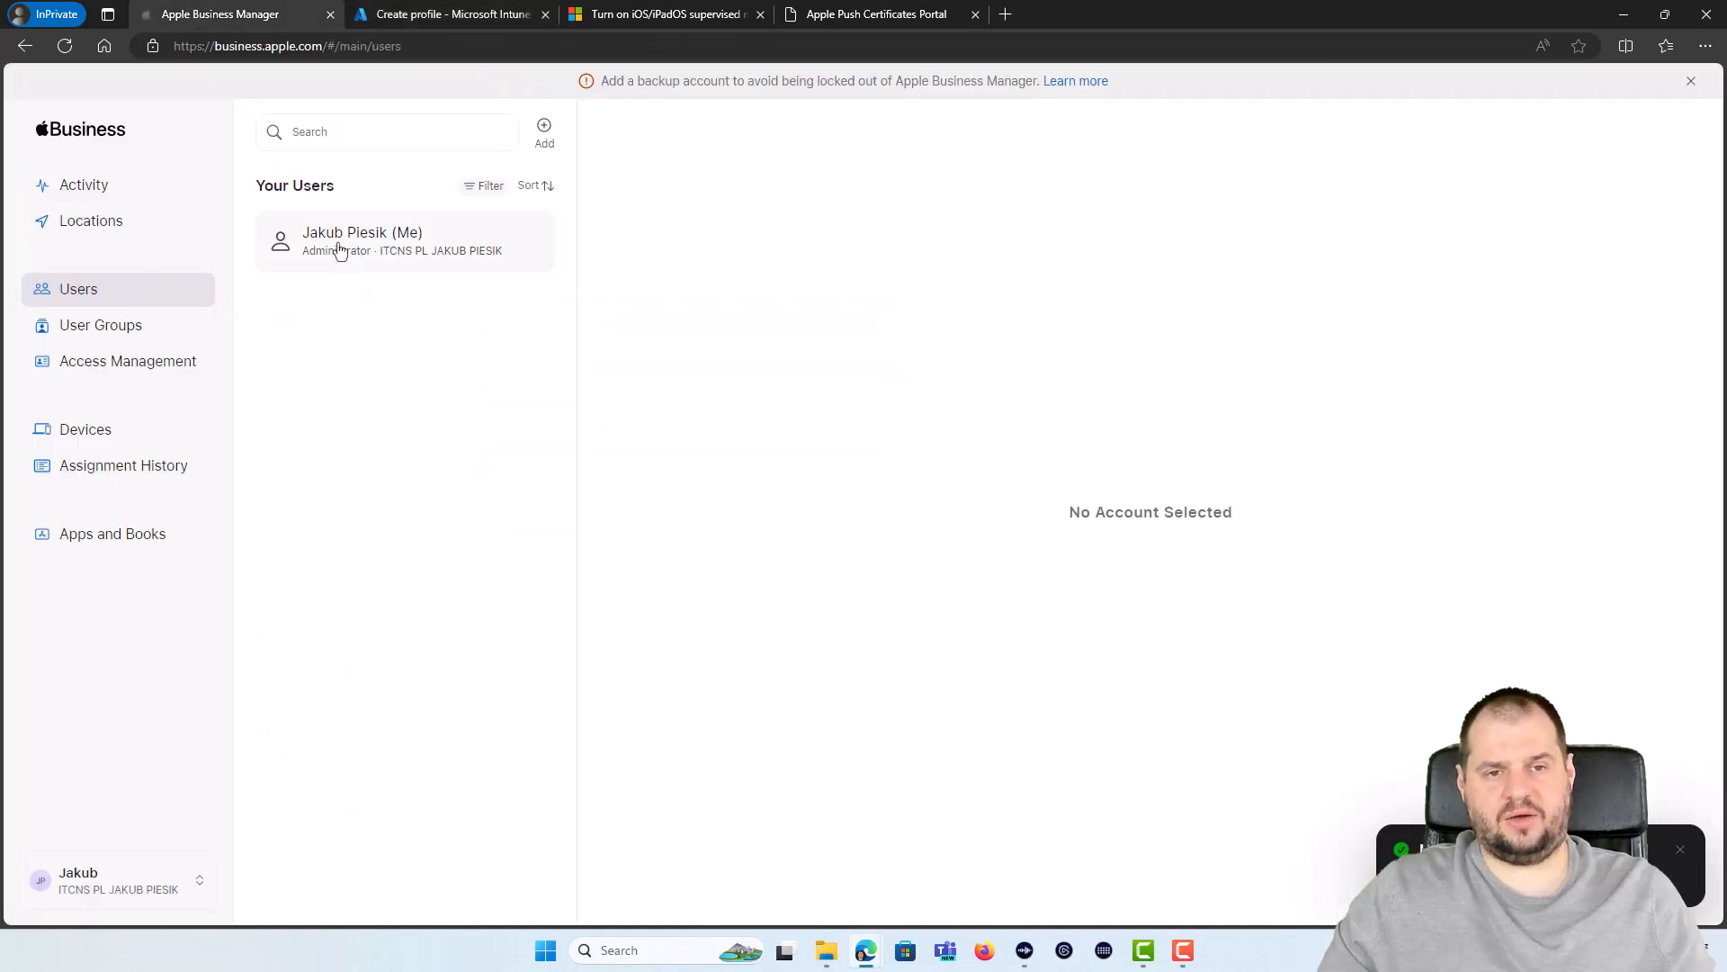
left_click(447, 9)
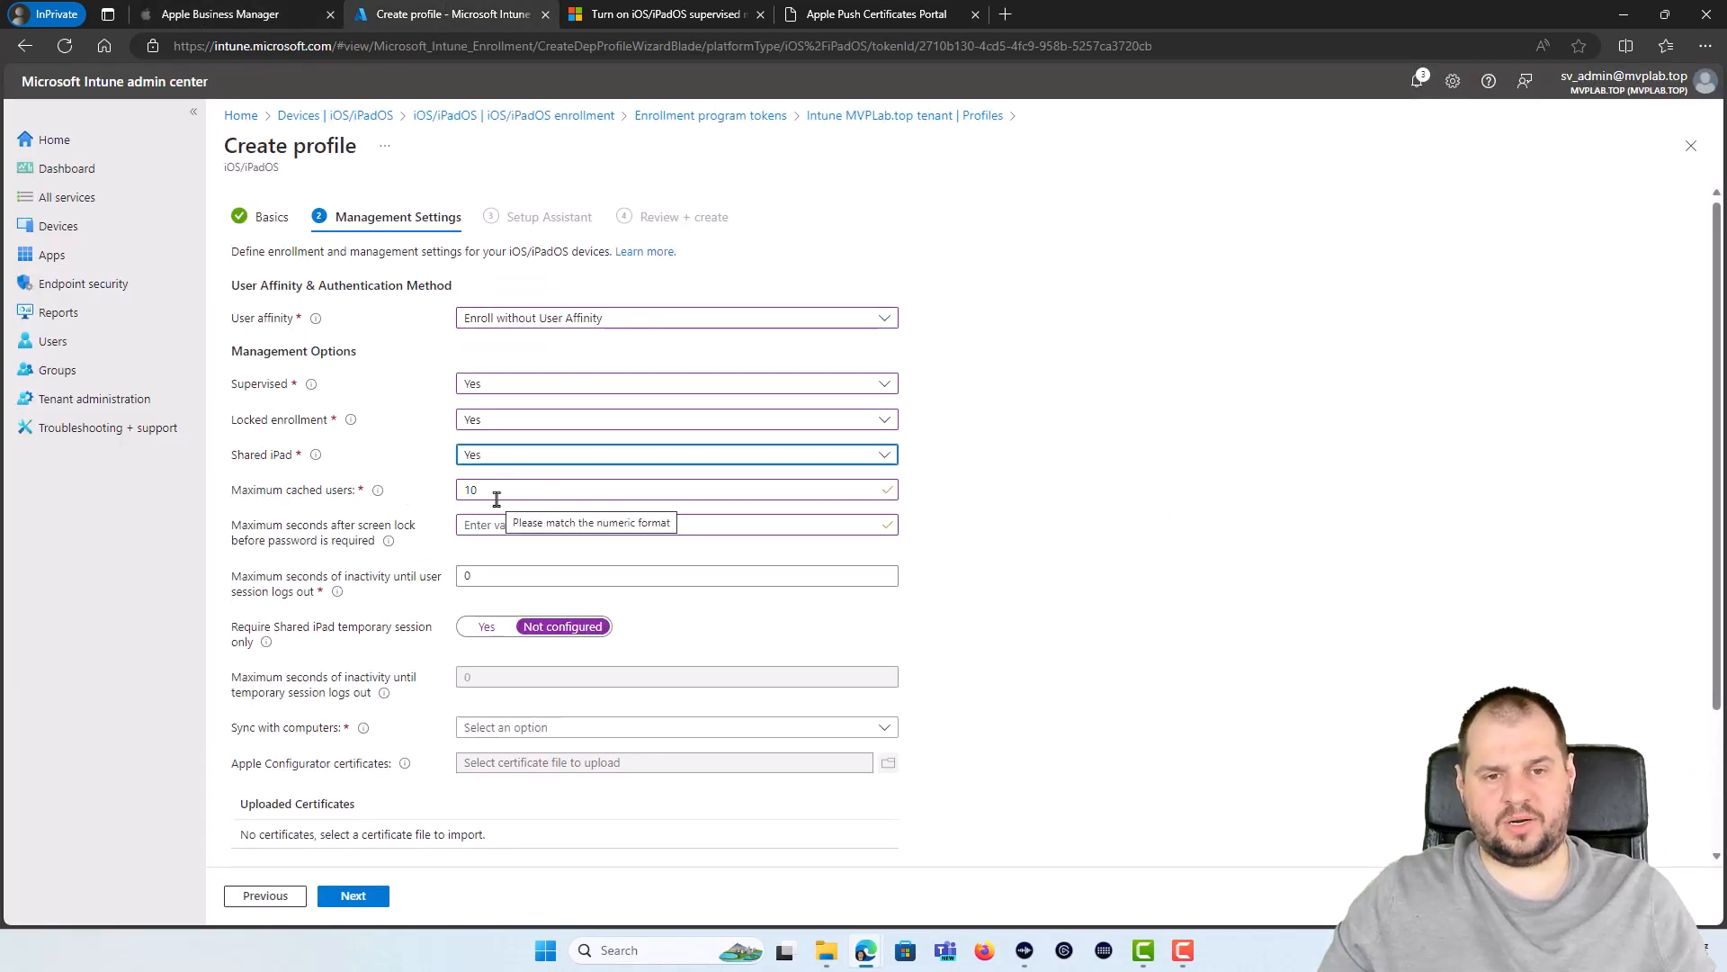
Step: Set Maximum cached users to 10, leaving Sync with computers unchanged
left_click_drag(503, 492, 435, 502)
left_click(428, 508)
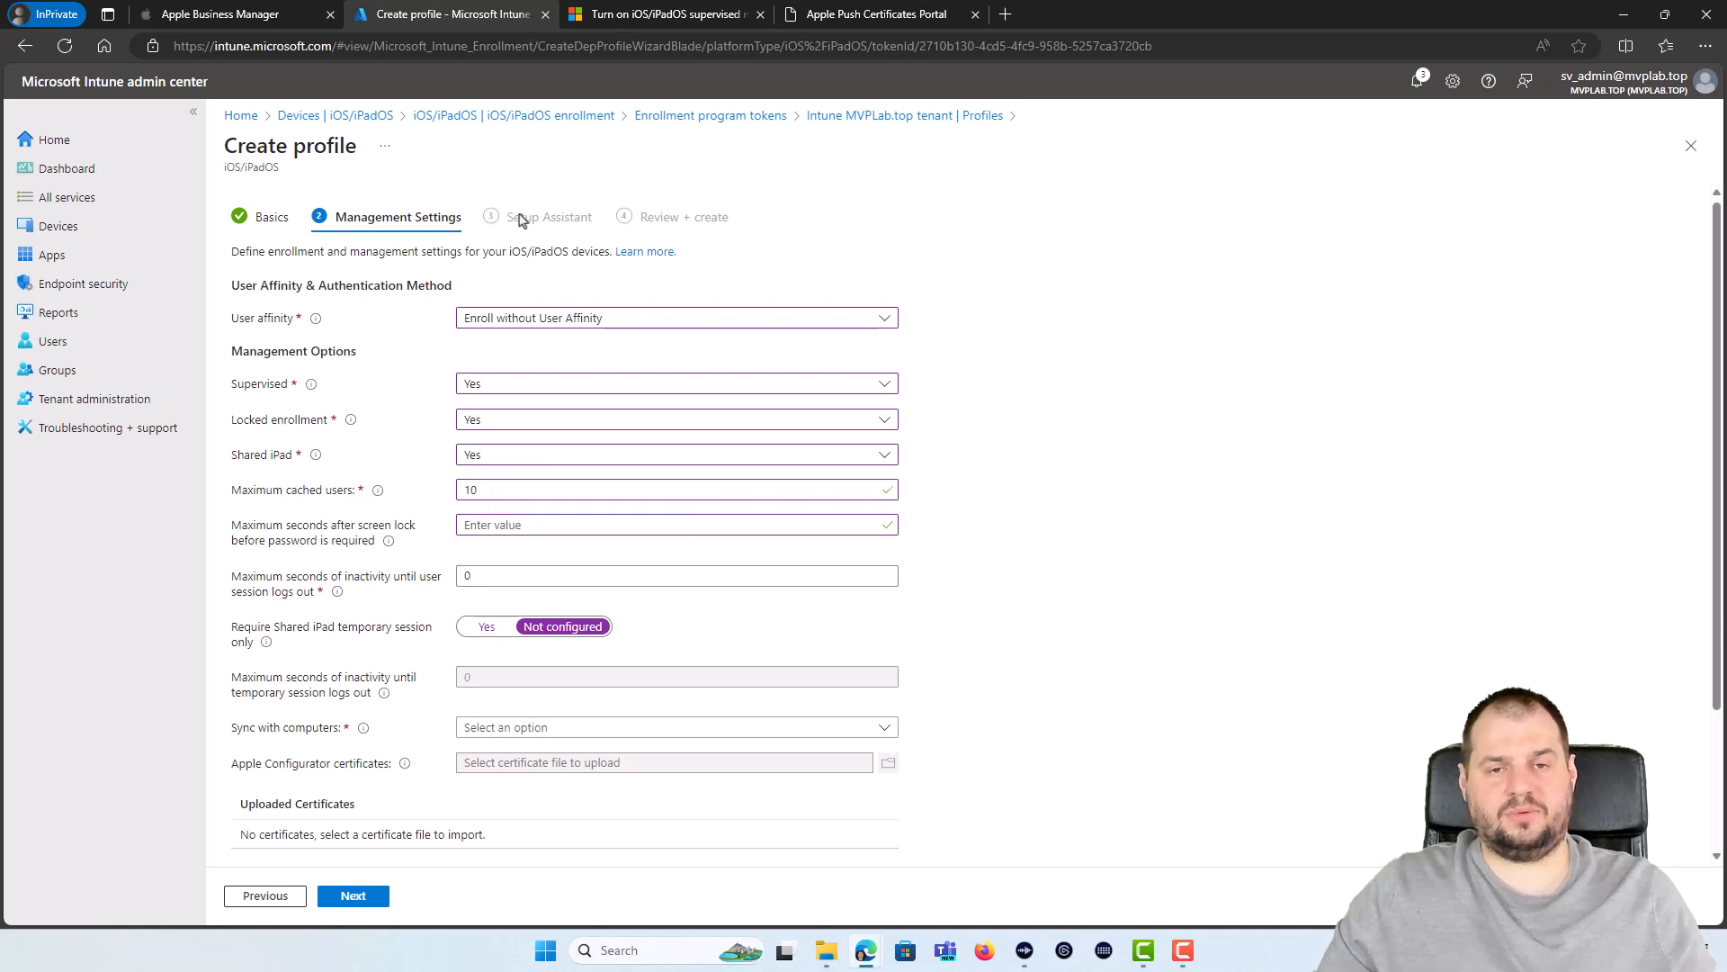
left_click(195, 22)
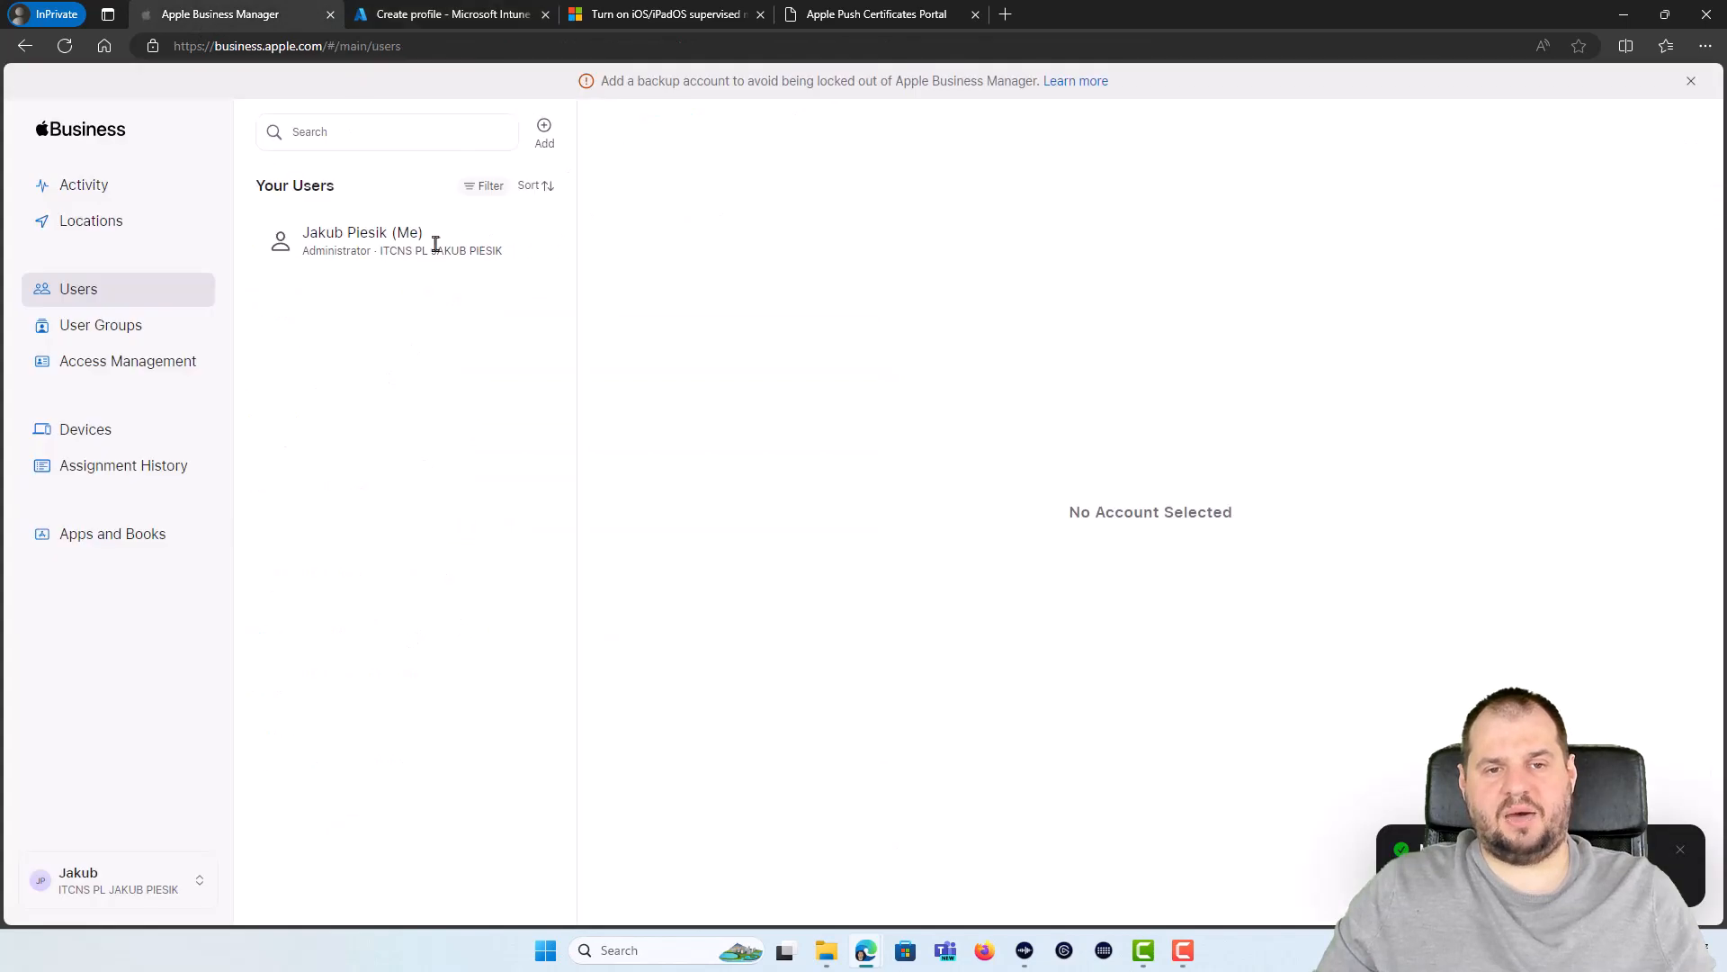
left_click(445, 16)
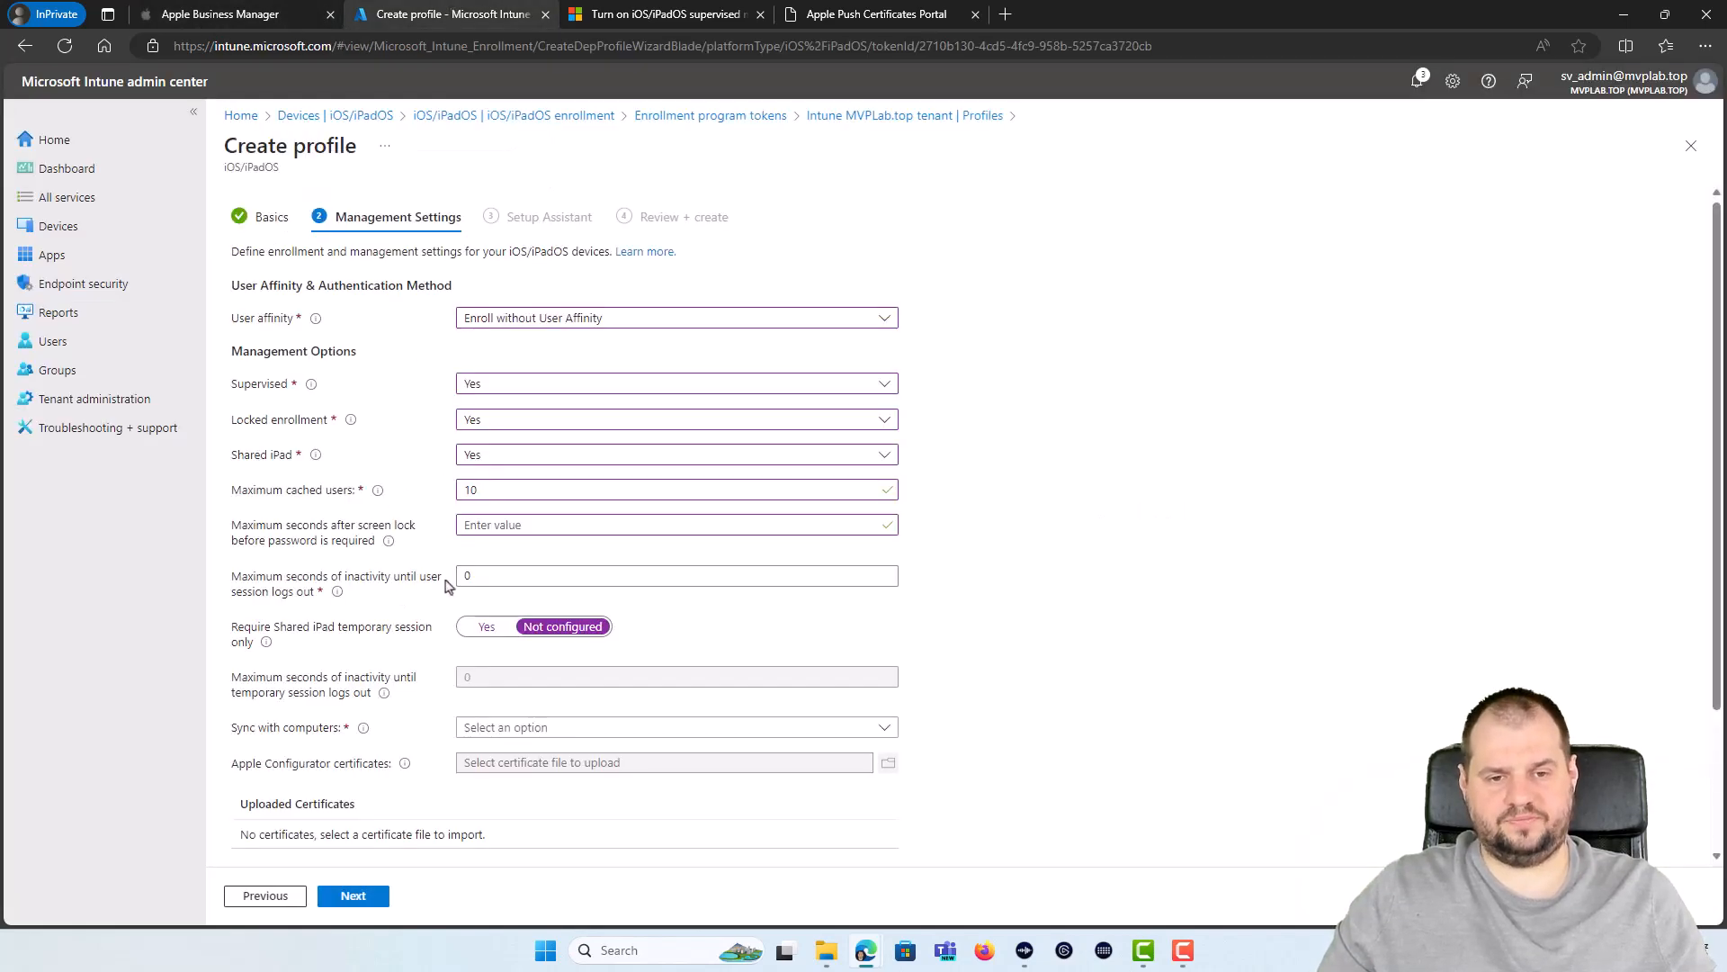
scroll(460, 684, "down", 2)
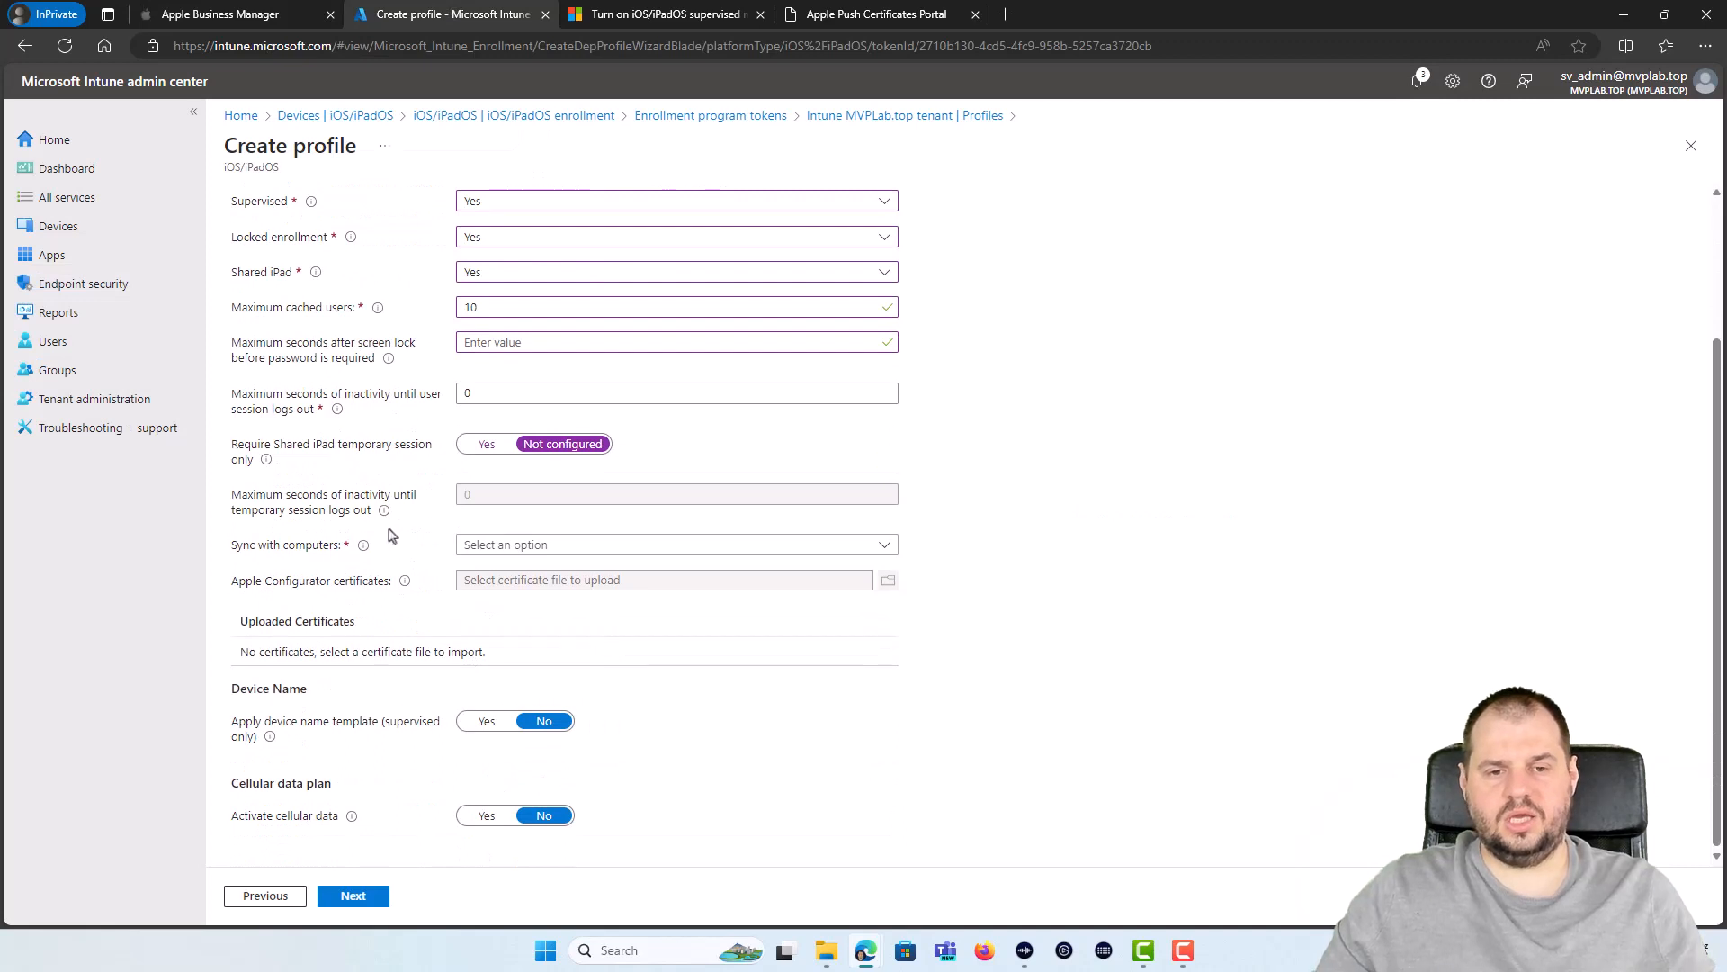
left_click(553, 546)
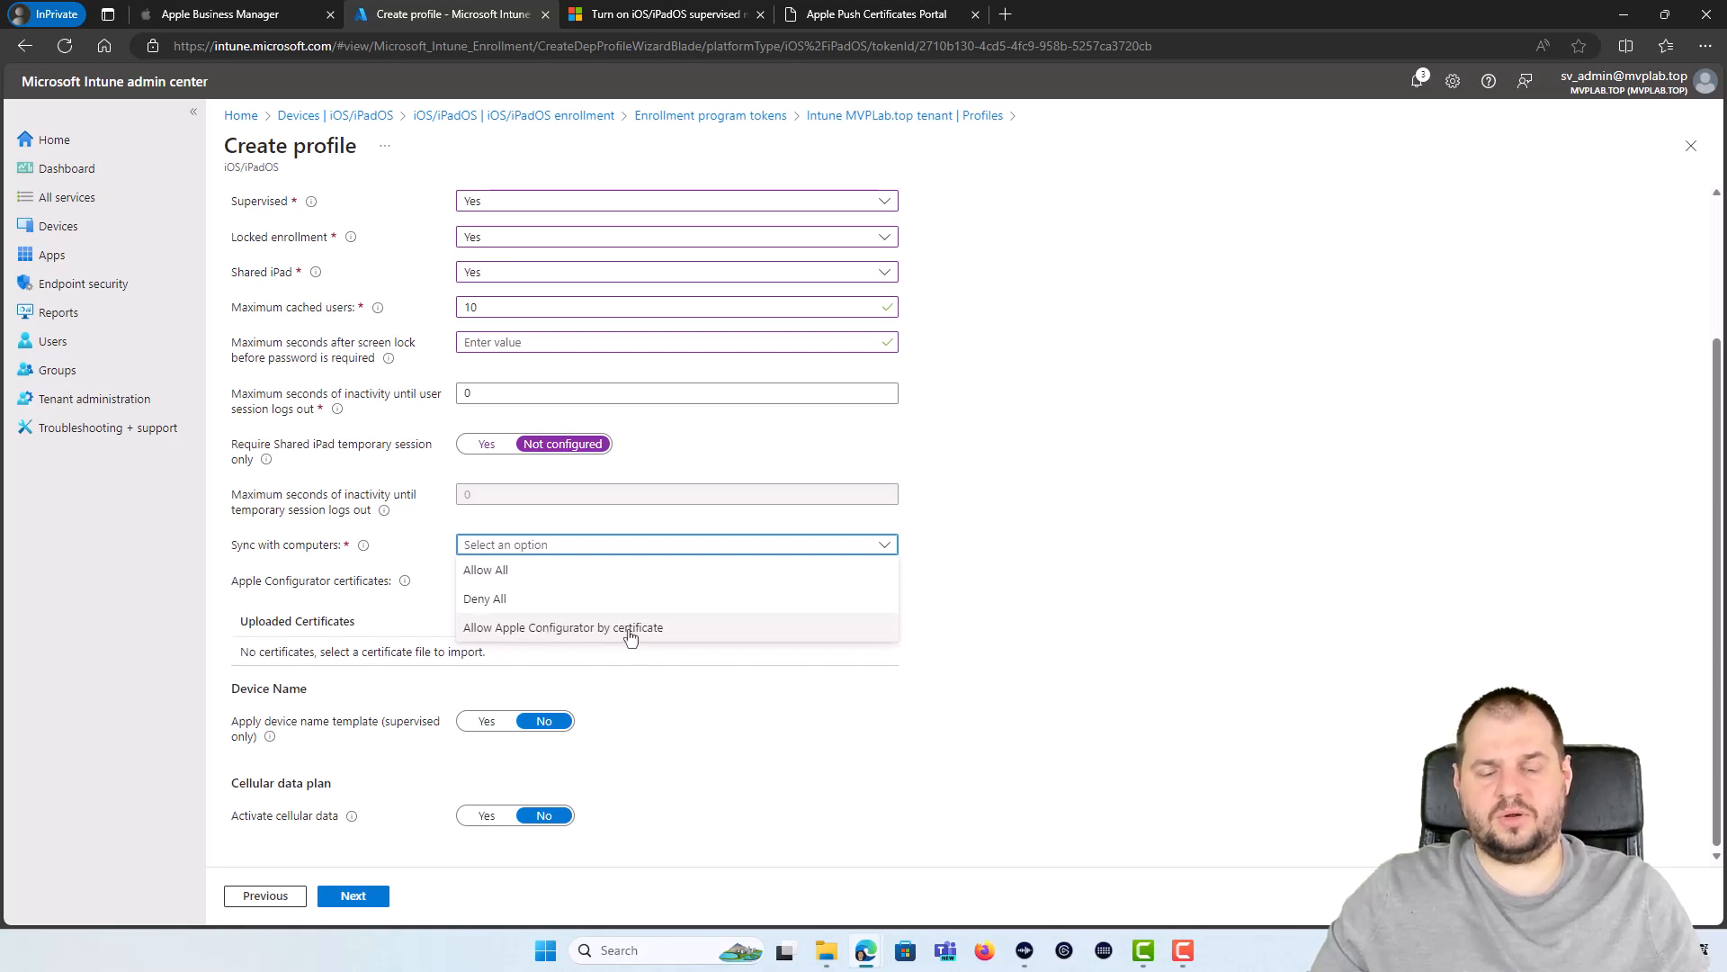
left_click(553, 630)
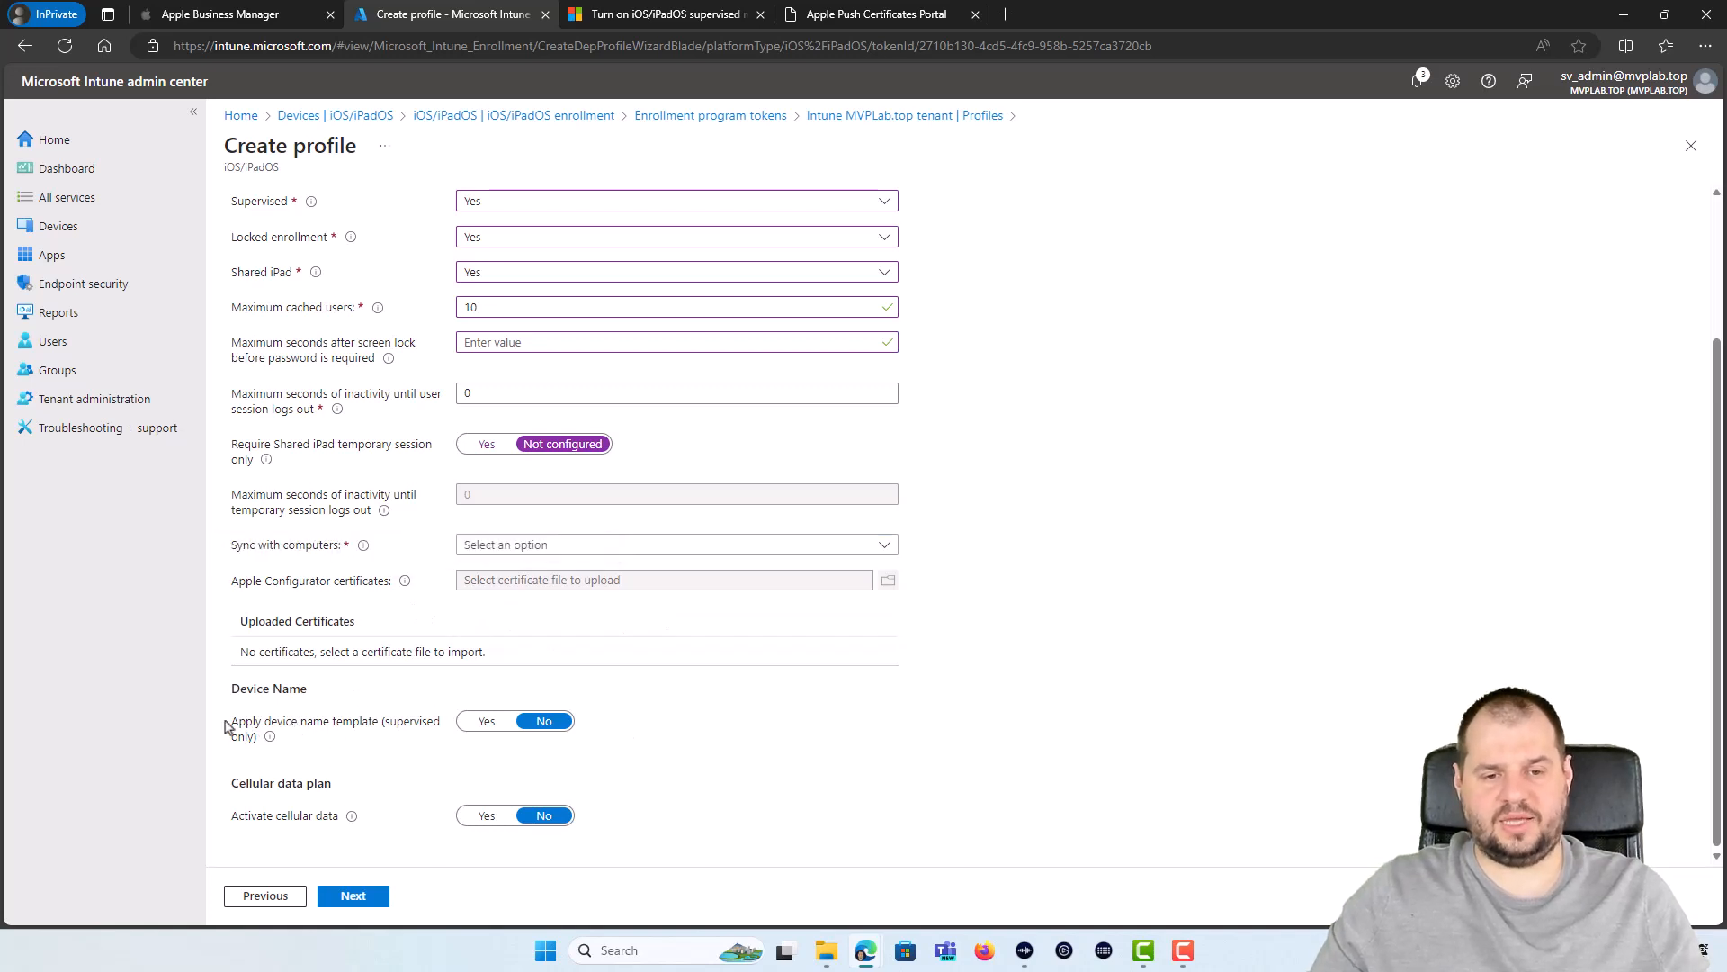
Step: Turn on the {{DEVICETYPE}}-{{SERIAL}} device name template and leave cellular data activation off
left_click(487, 721)
left_click(575, 734)
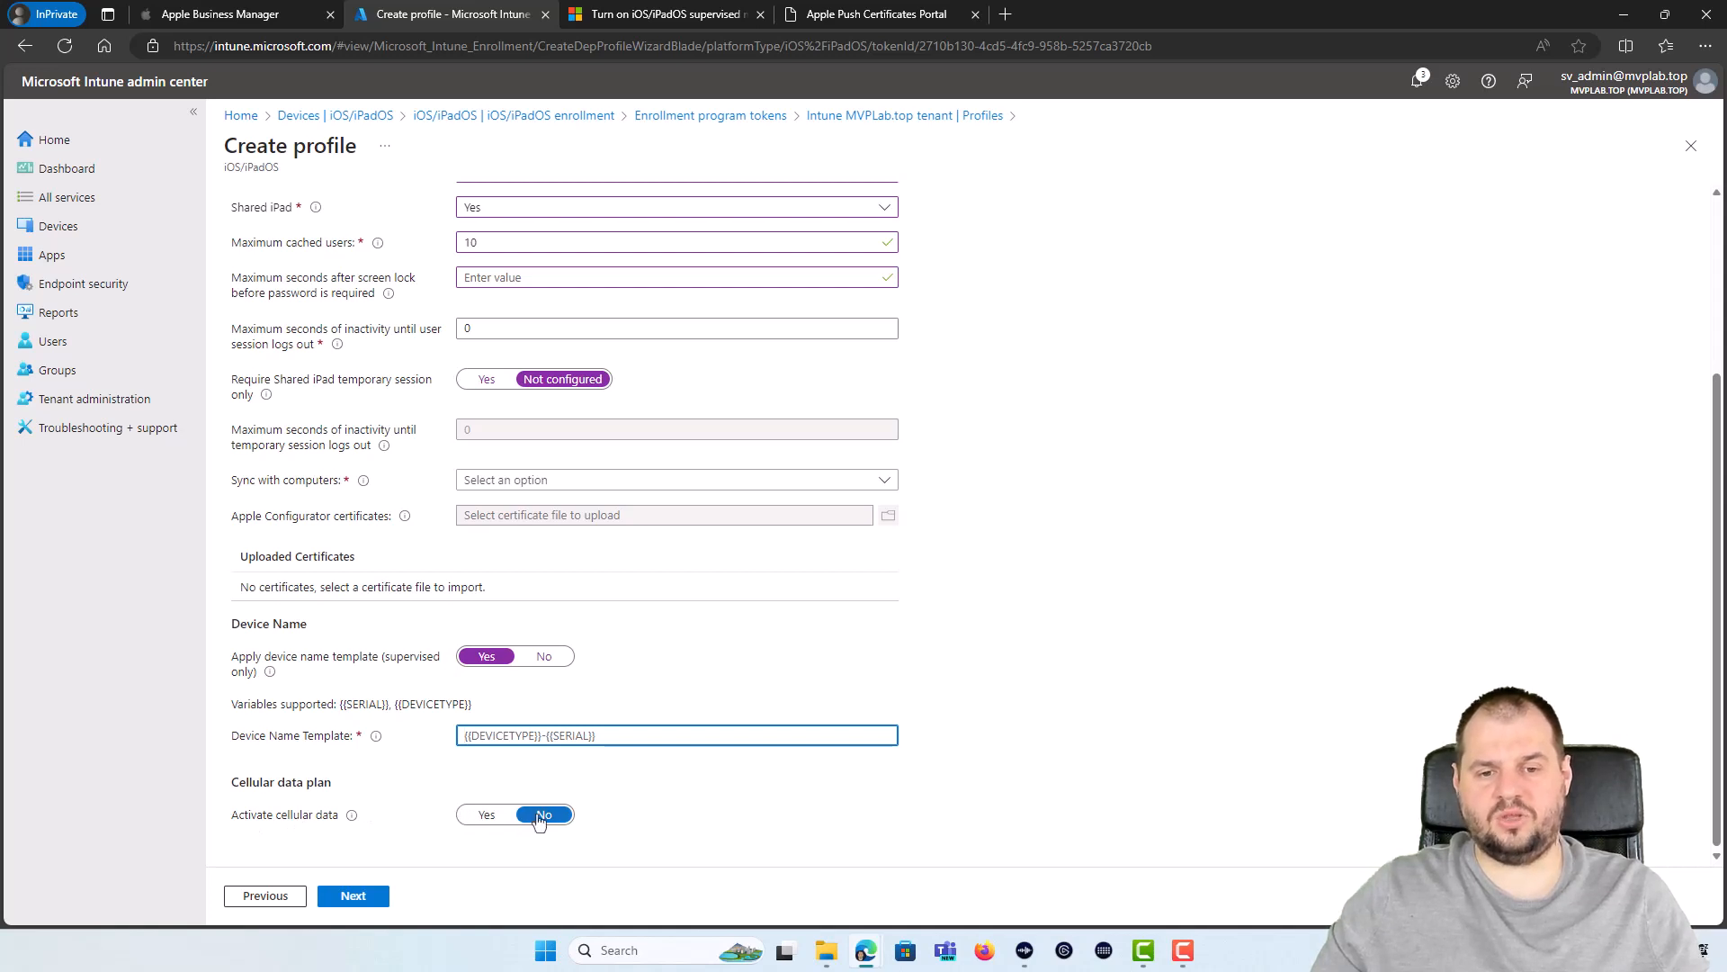
left_click(487, 814)
scroll(697, 846, "down", 1)
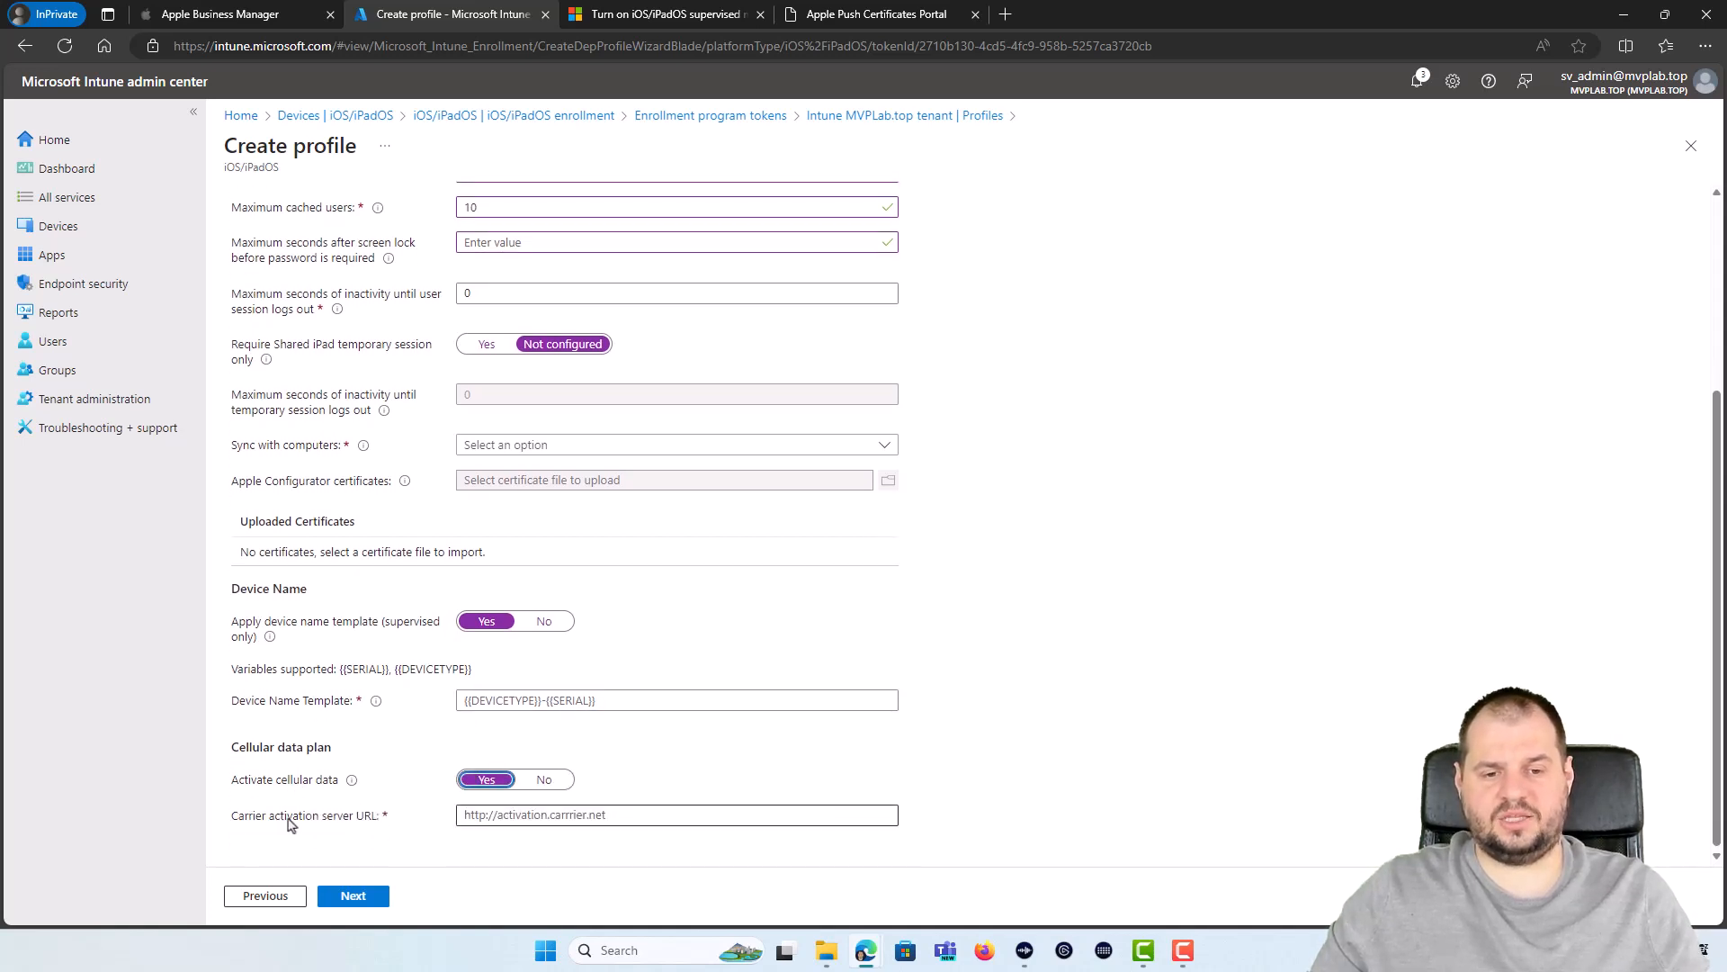
left_click(578, 818)
left_click(544, 779)
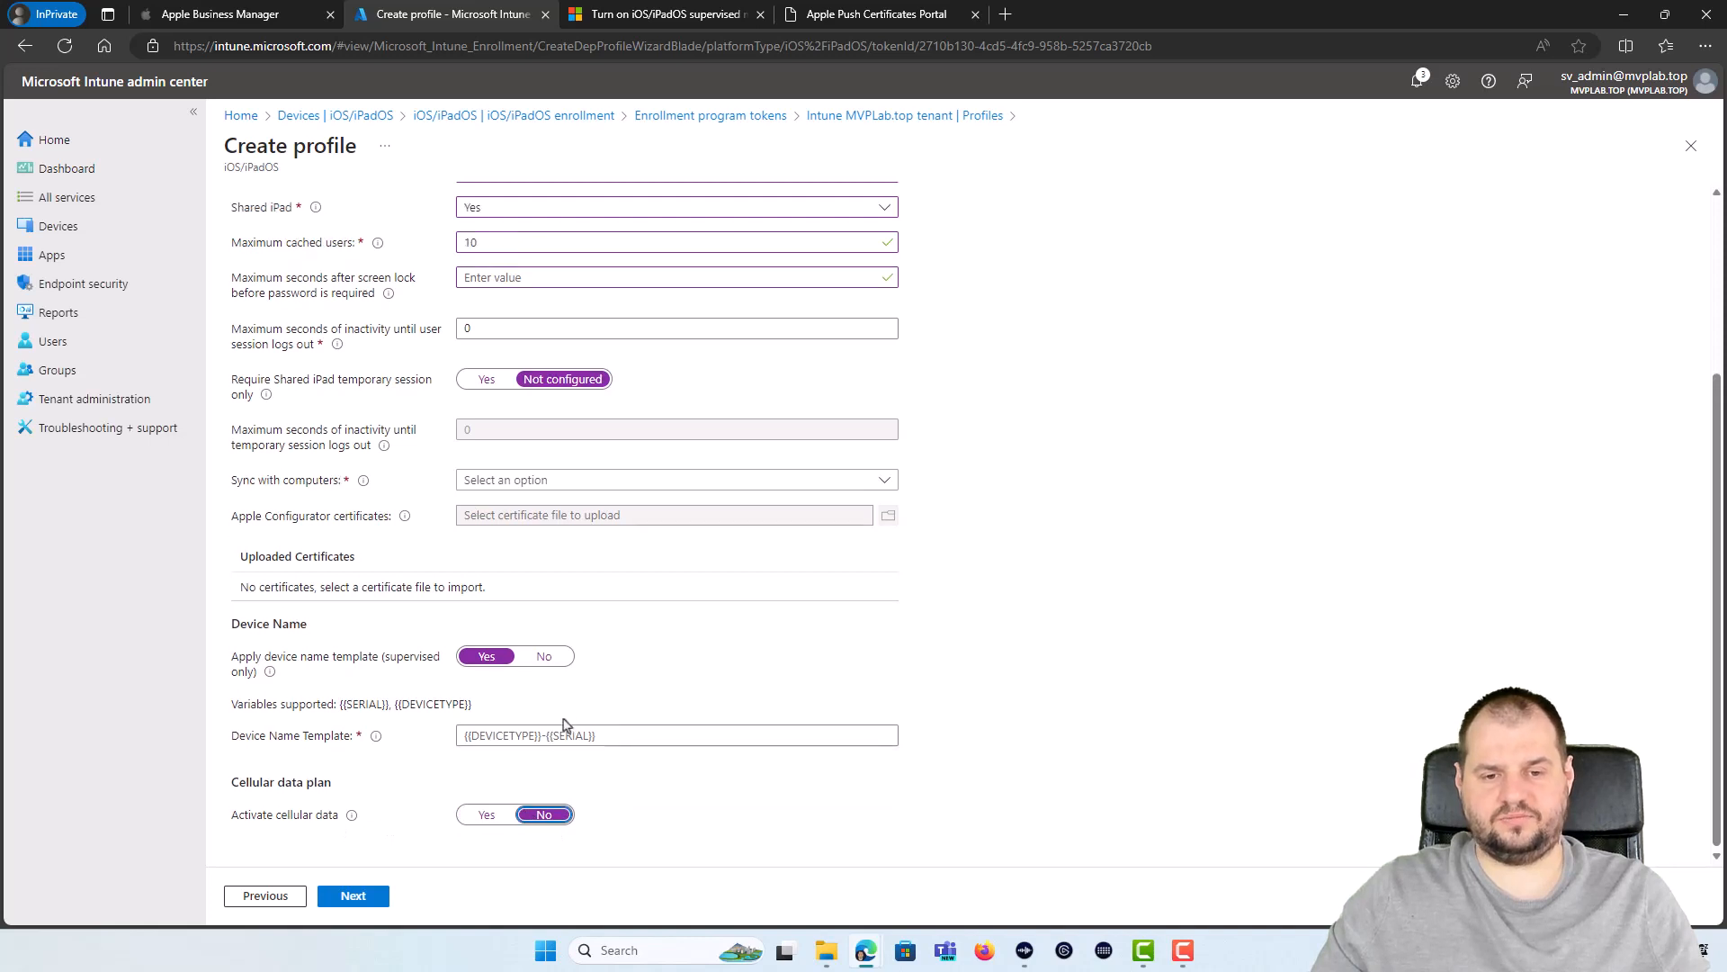
left_click(565, 734)
scroll(551, 609, "up", 3)
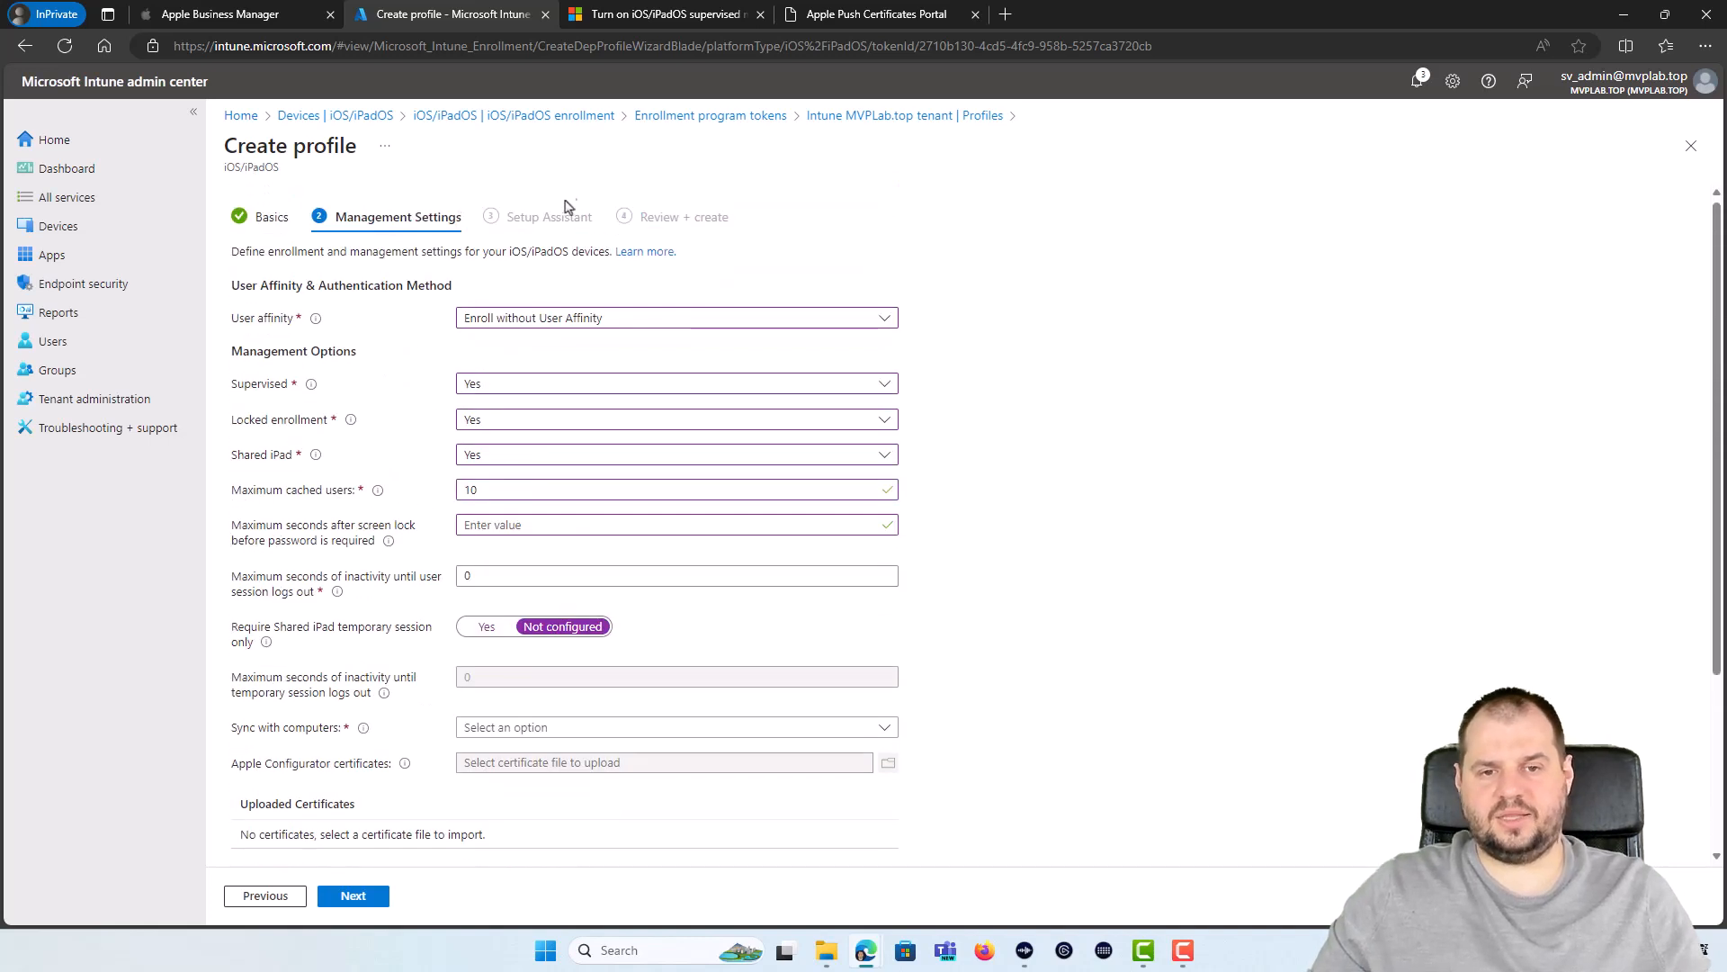
Step: Use Microsoft Entra shared mode, set Sync with computers to Allow All, and await final configuration
left_click(486, 320)
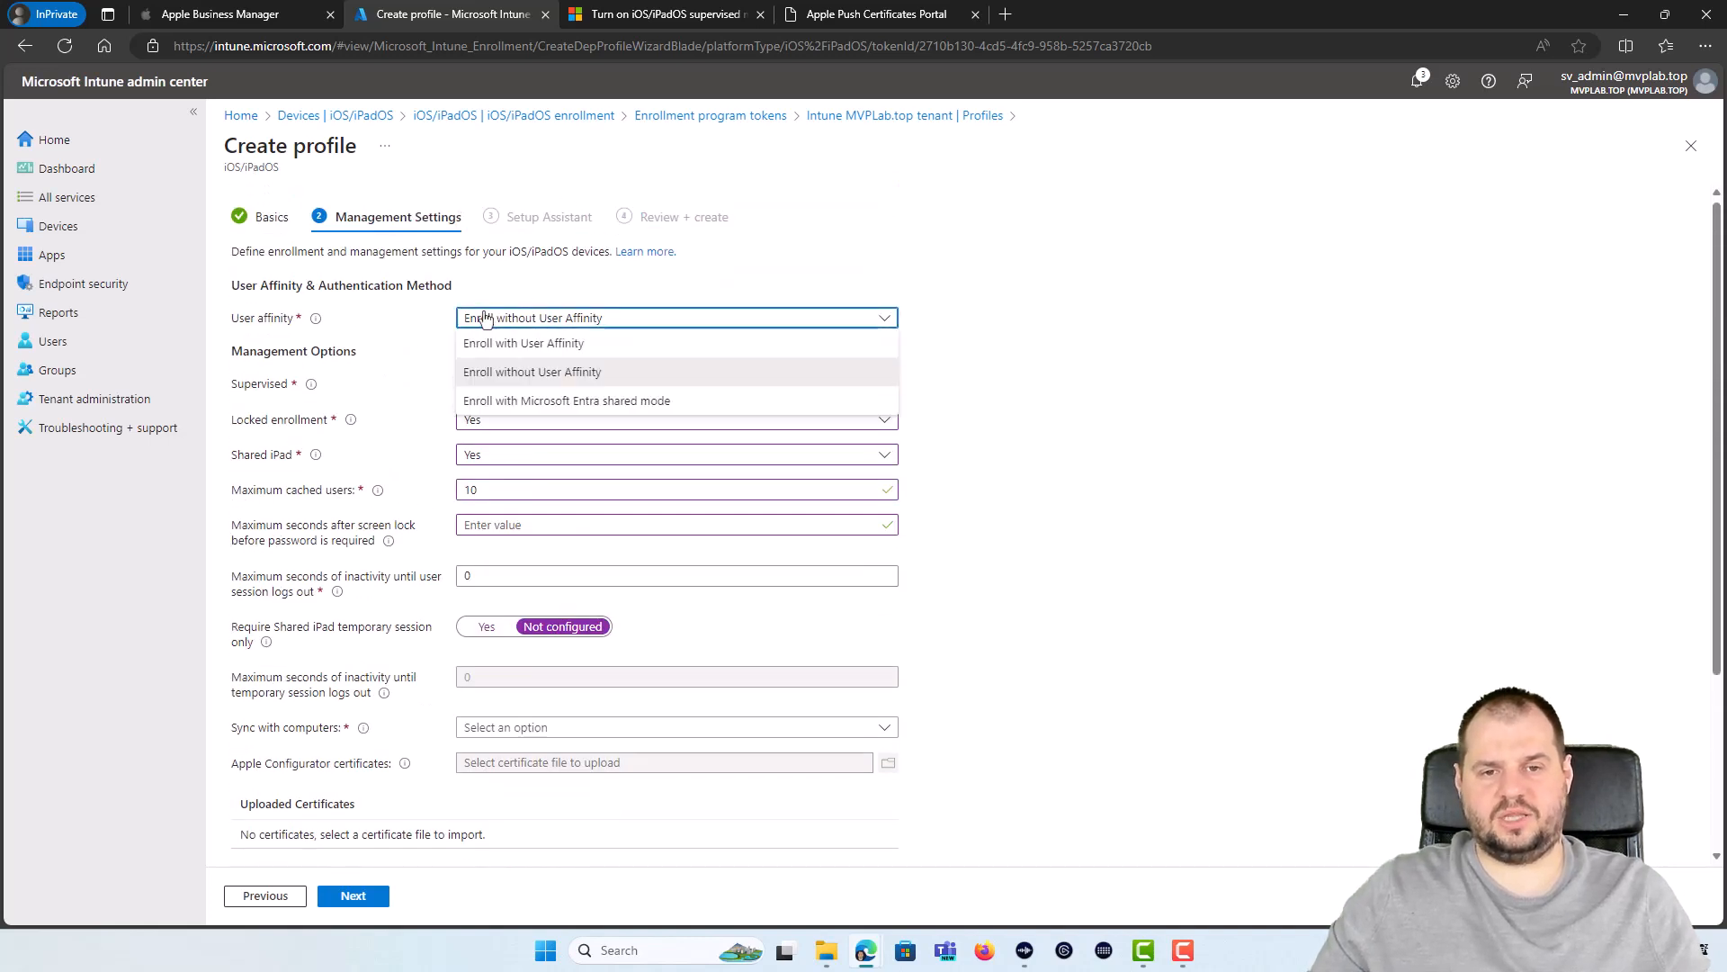
left_click(543, 405)
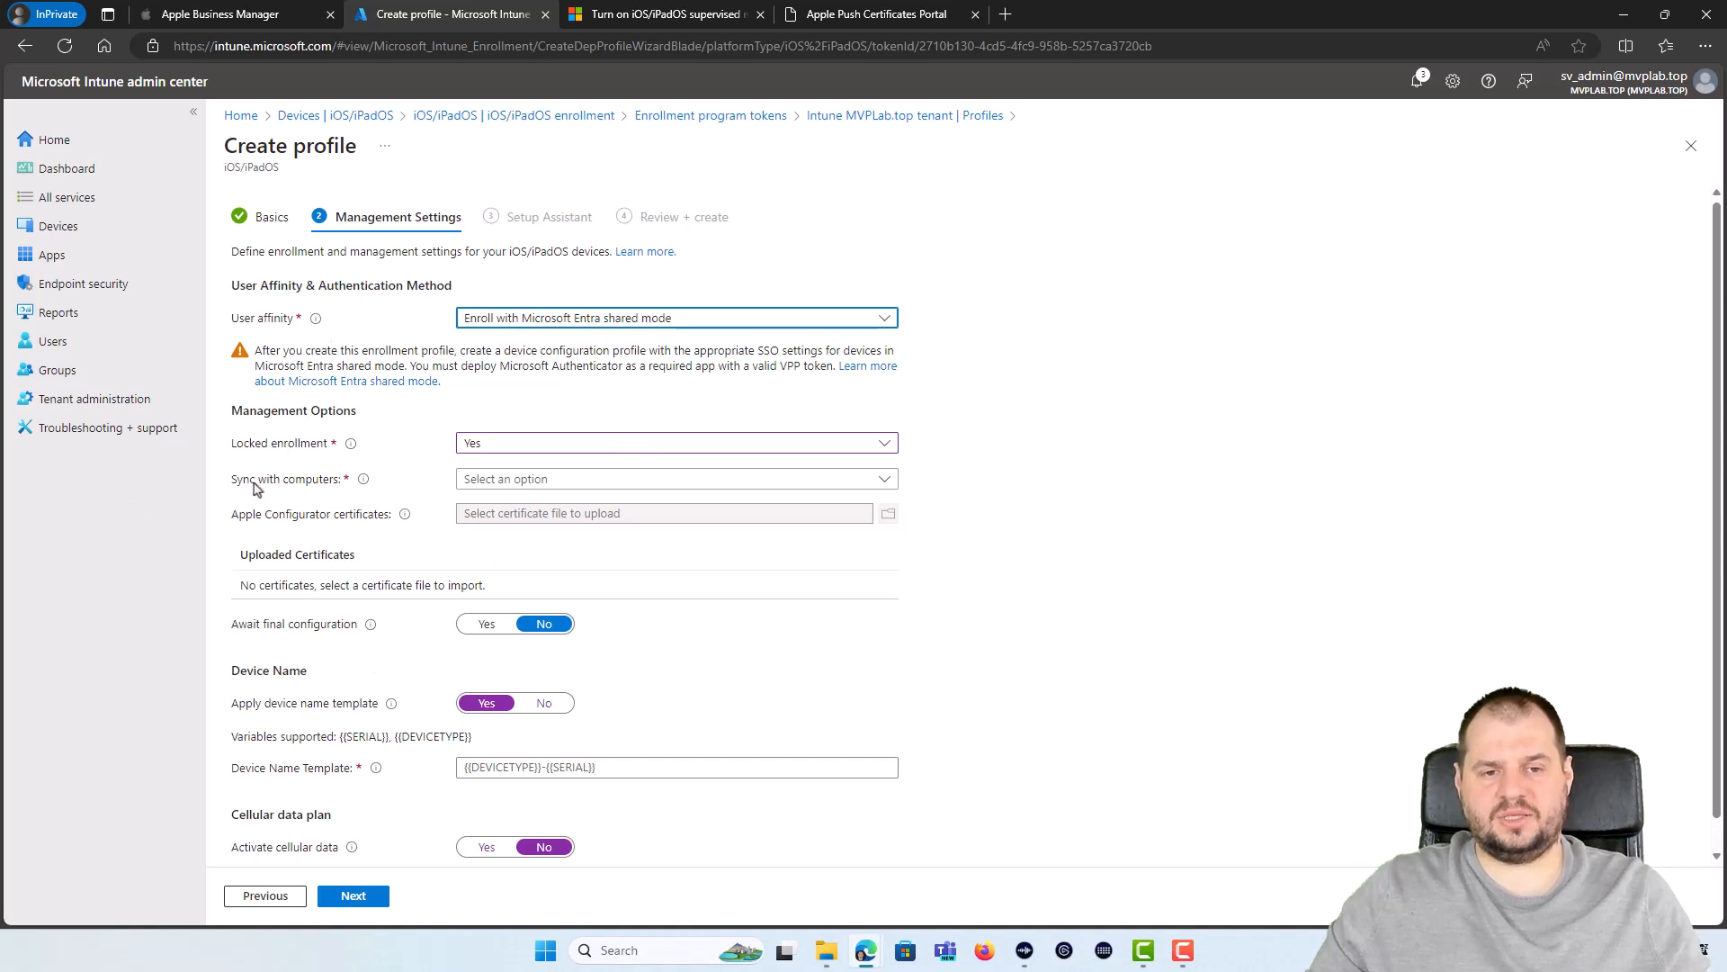
left_click(529, 479)
left_click(474, 532)
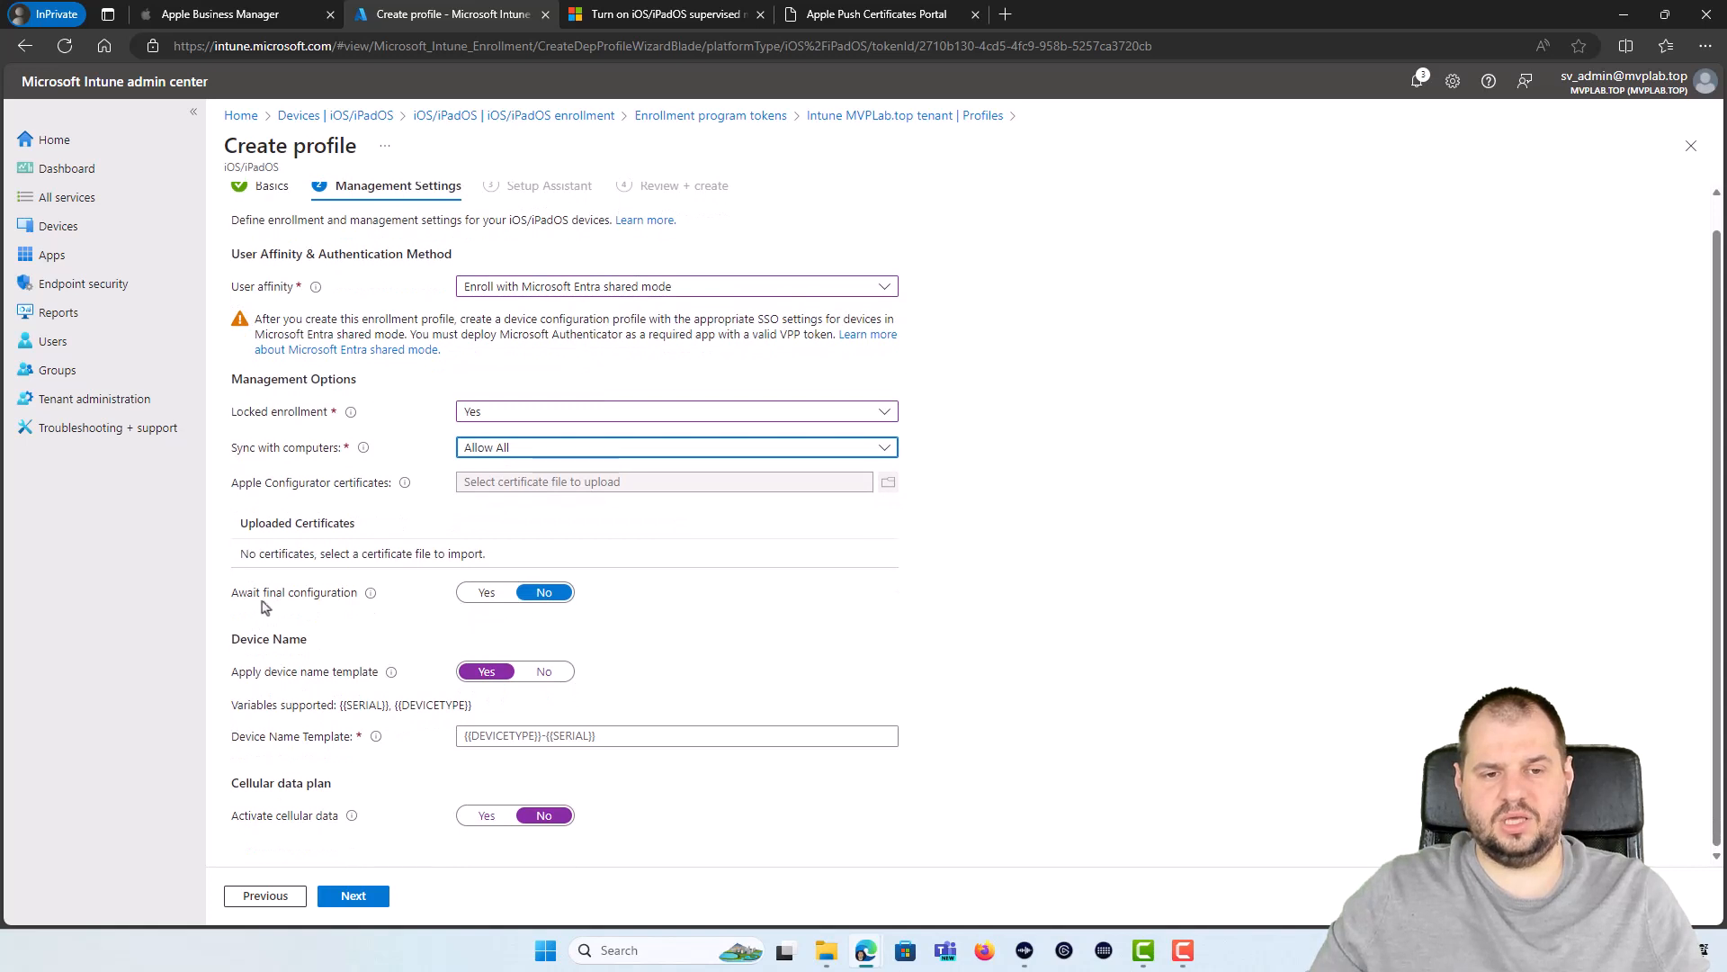
scroll(272, 636, "down", 1)
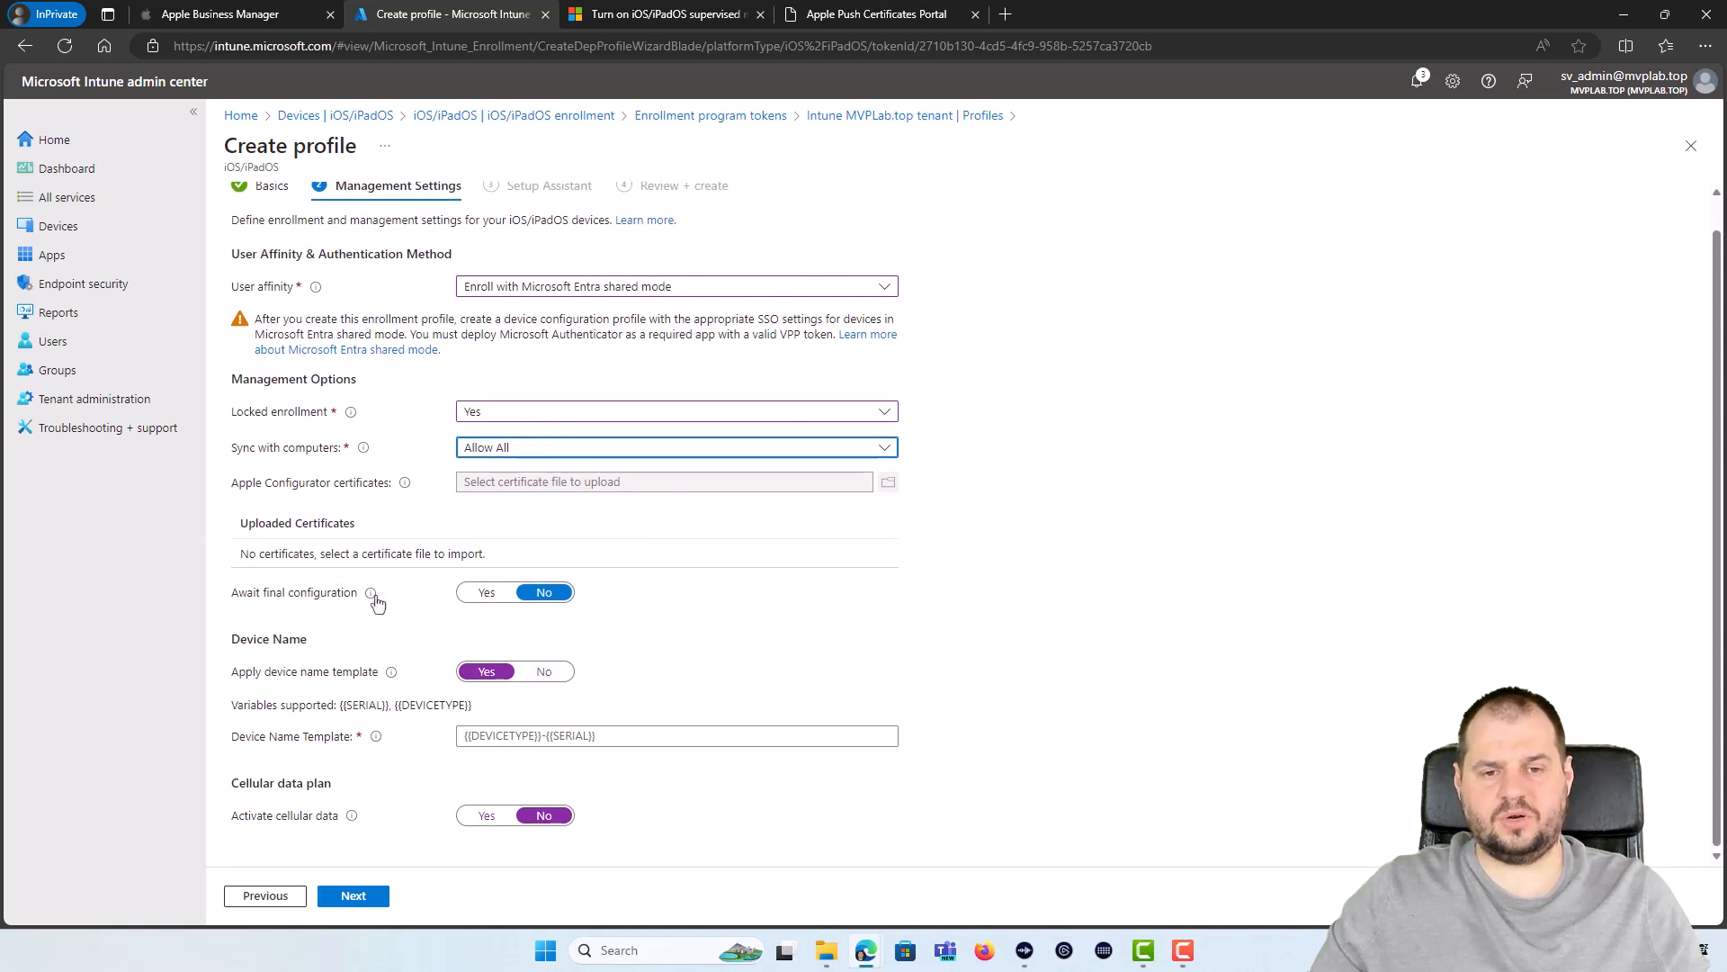
mouse_move(372, 596)
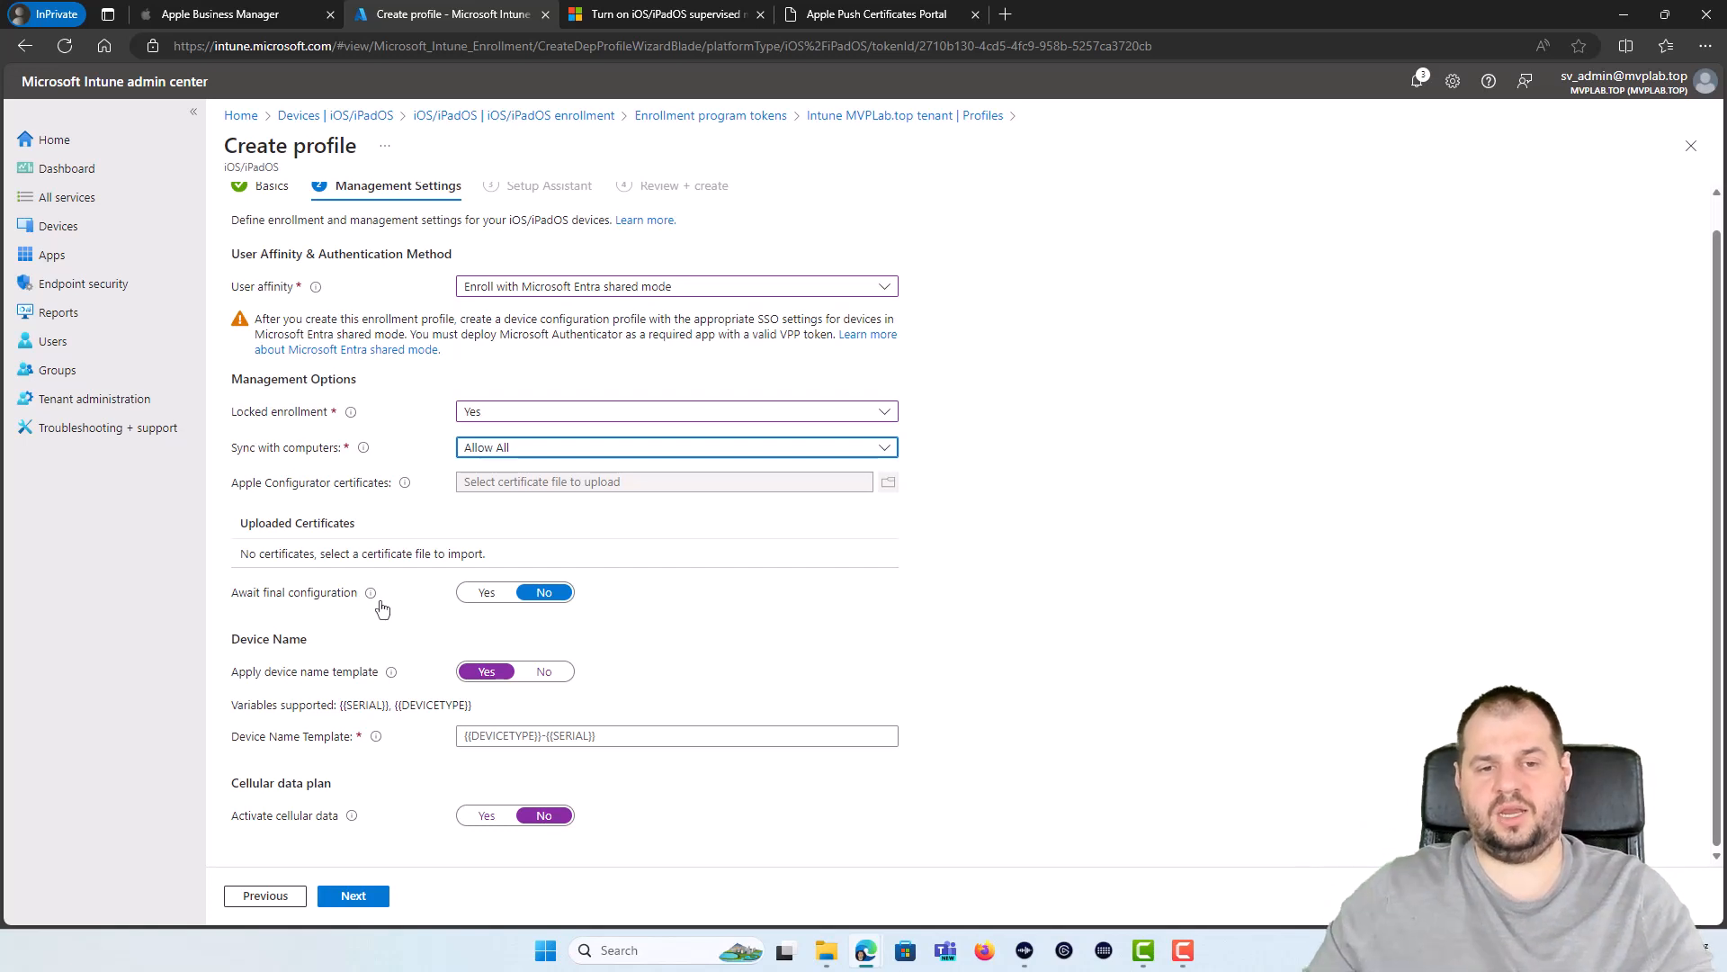
left_click(475, 594)
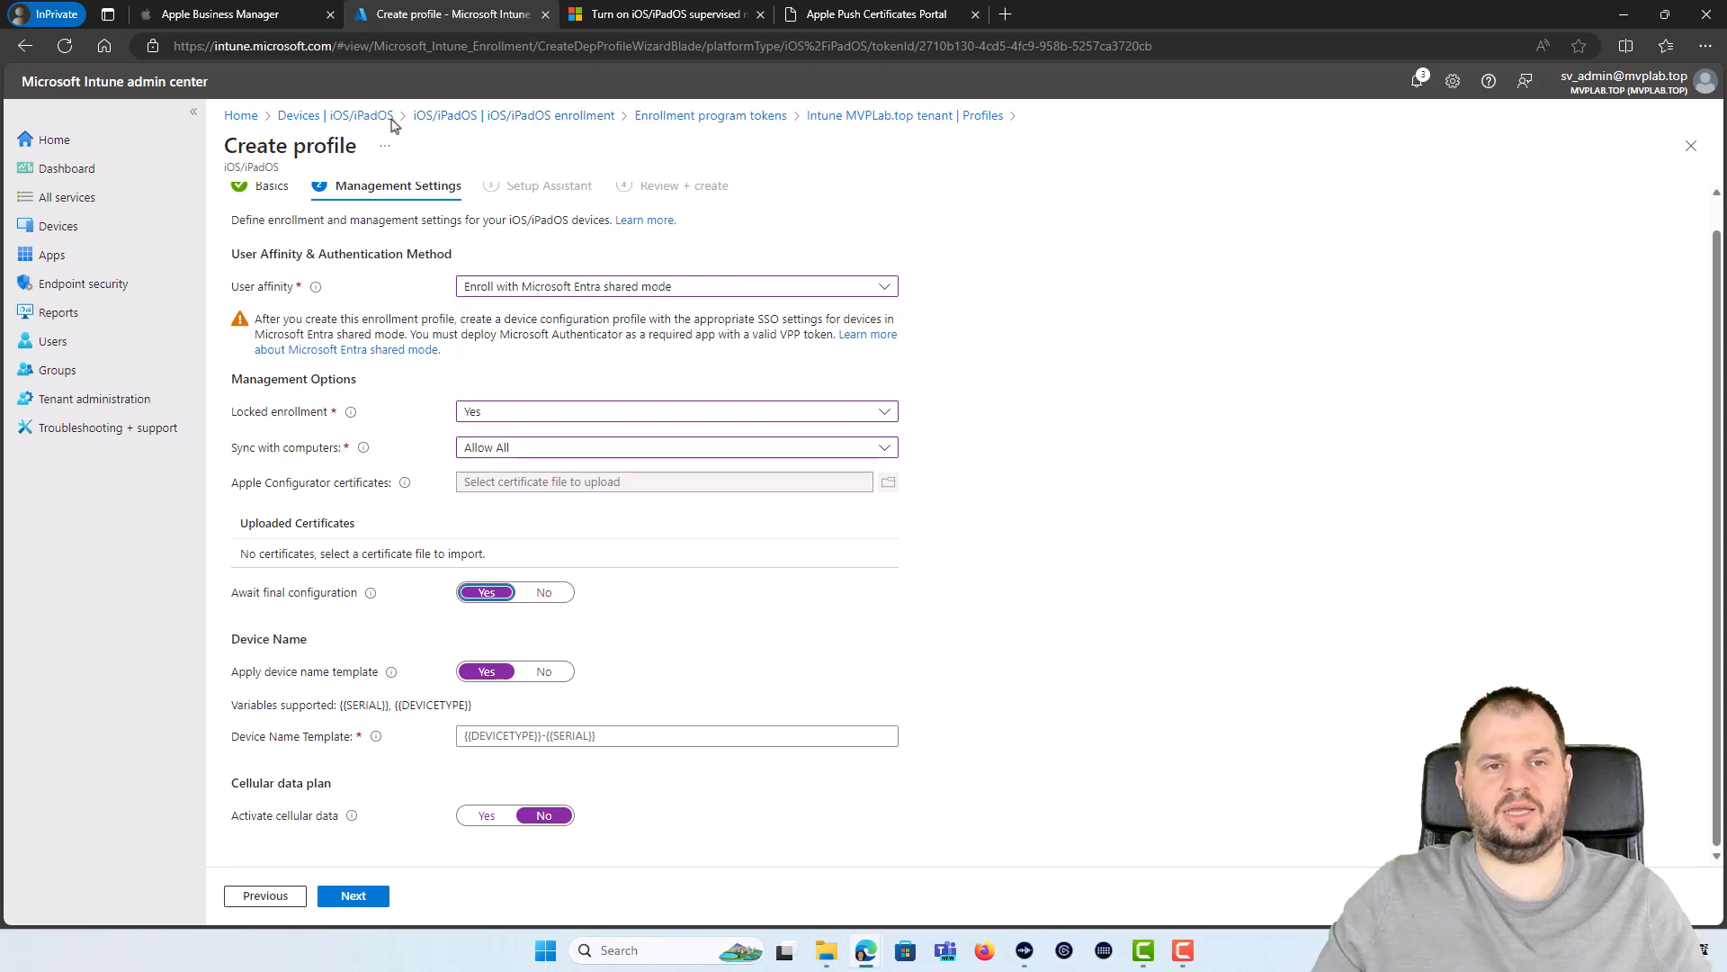
Step: Switch to Enroll with User Affinity, authenticating via Setup Assistant with modern authentication
left_click(207, 13)
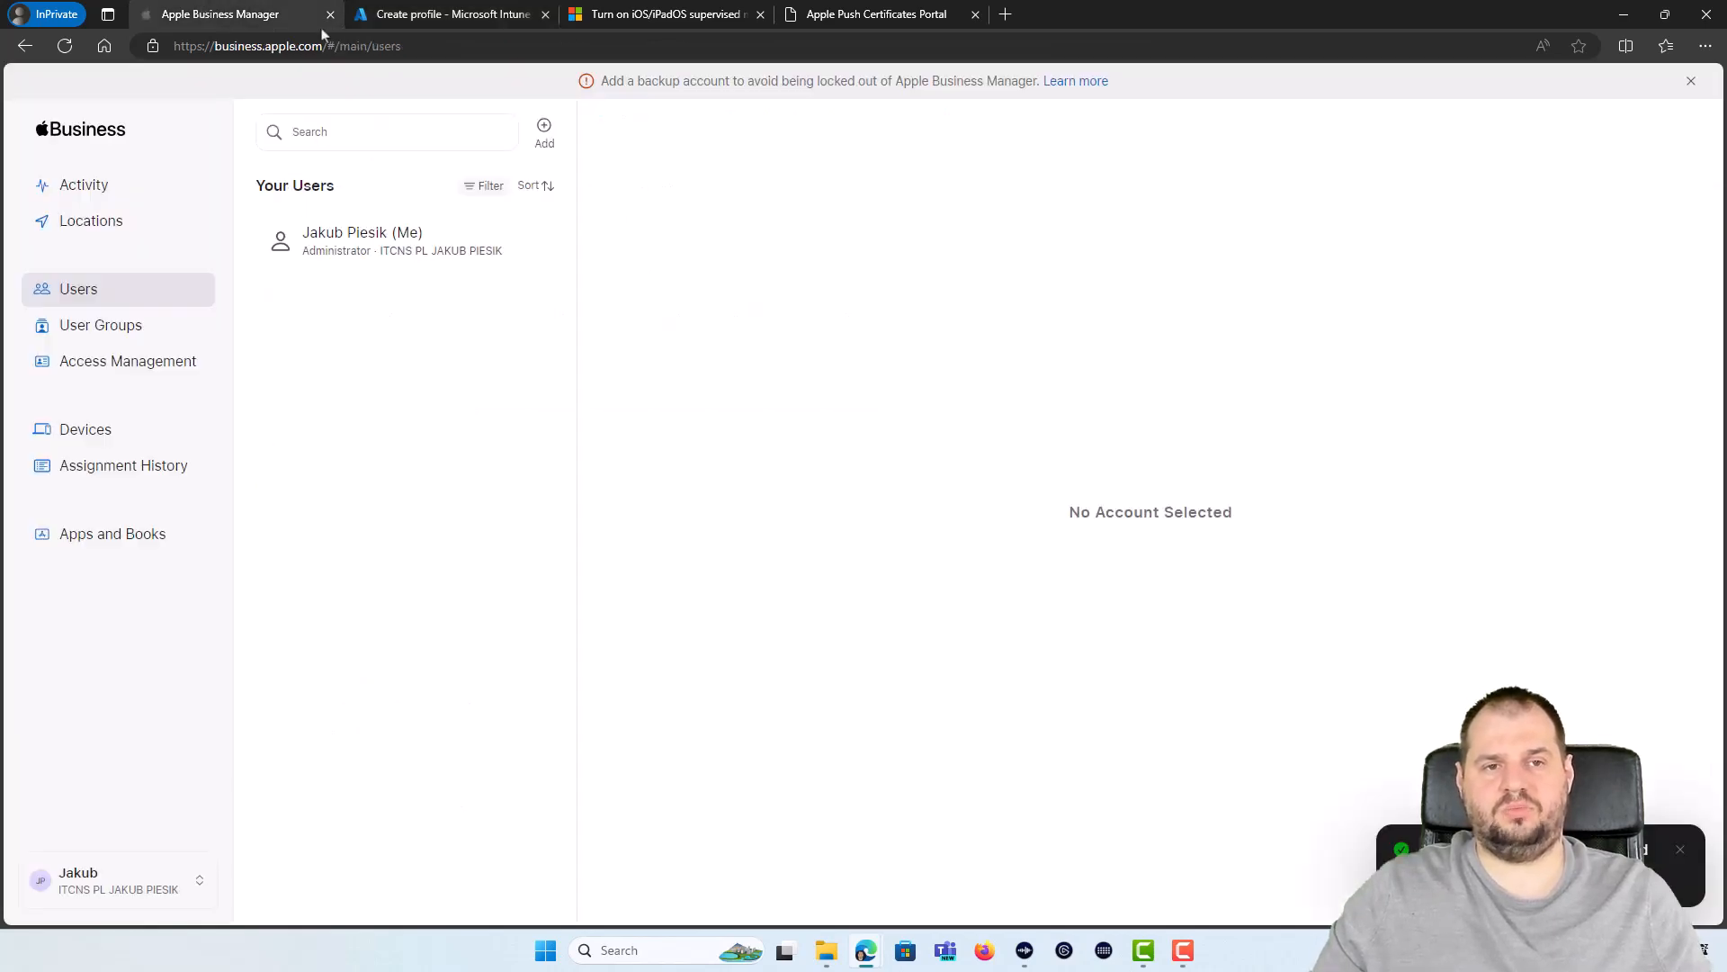
left_click(423, 14)
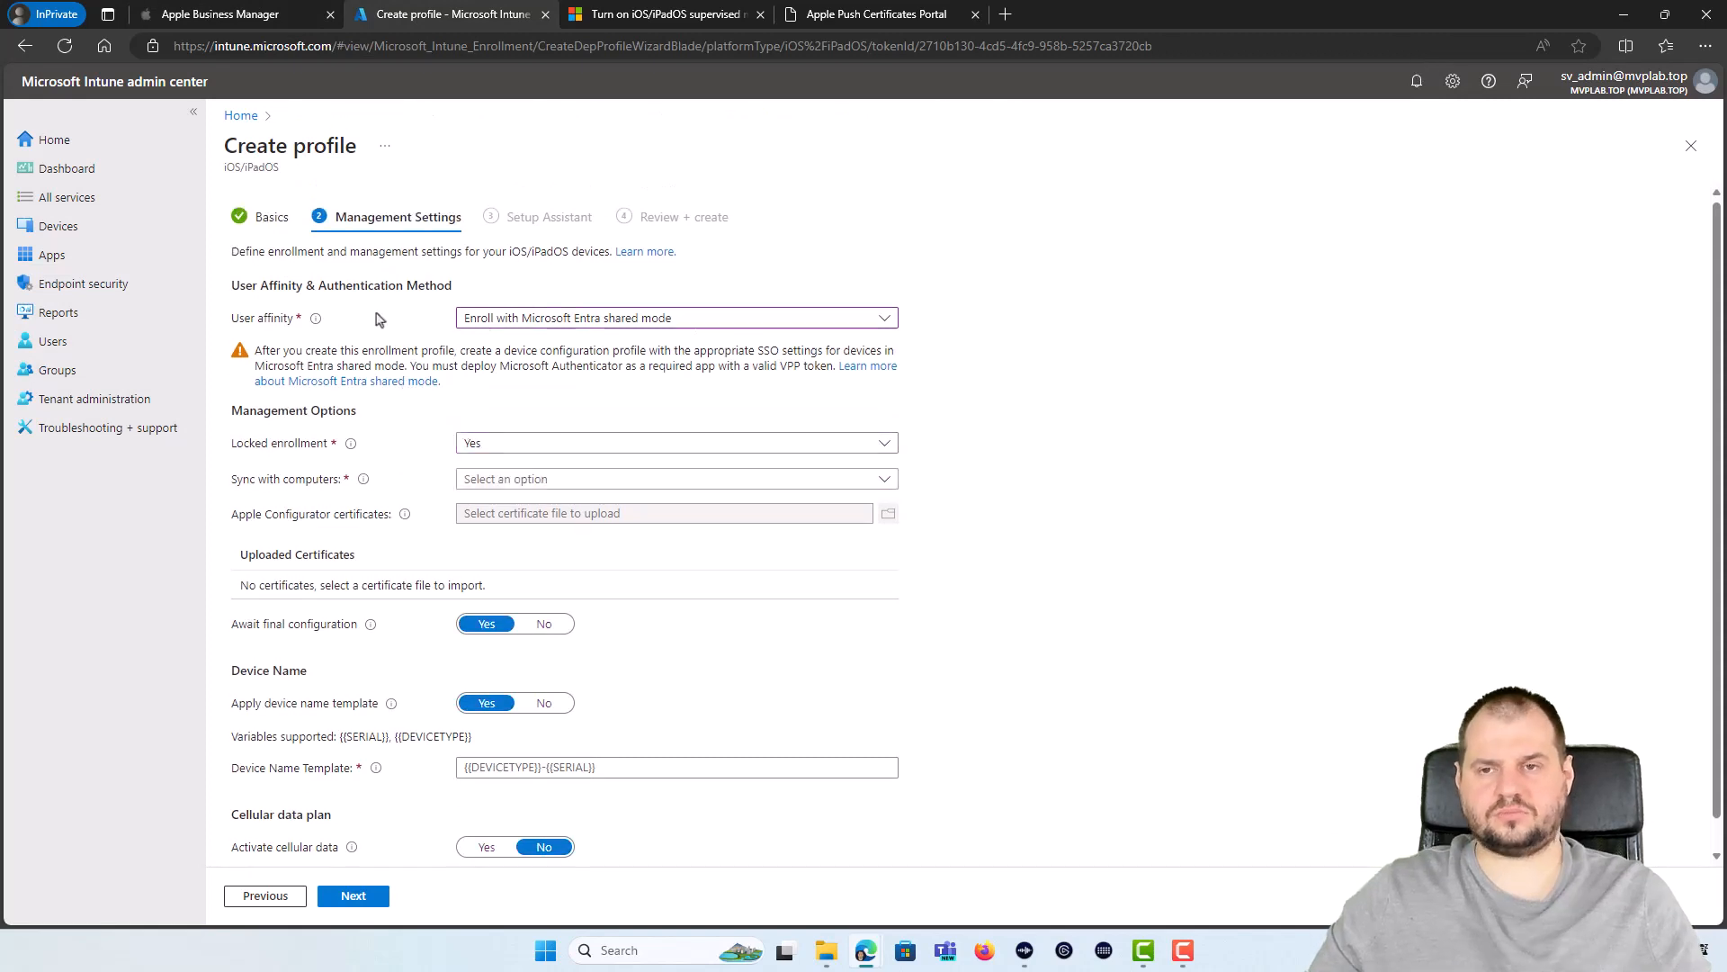
left_click(519, 324)
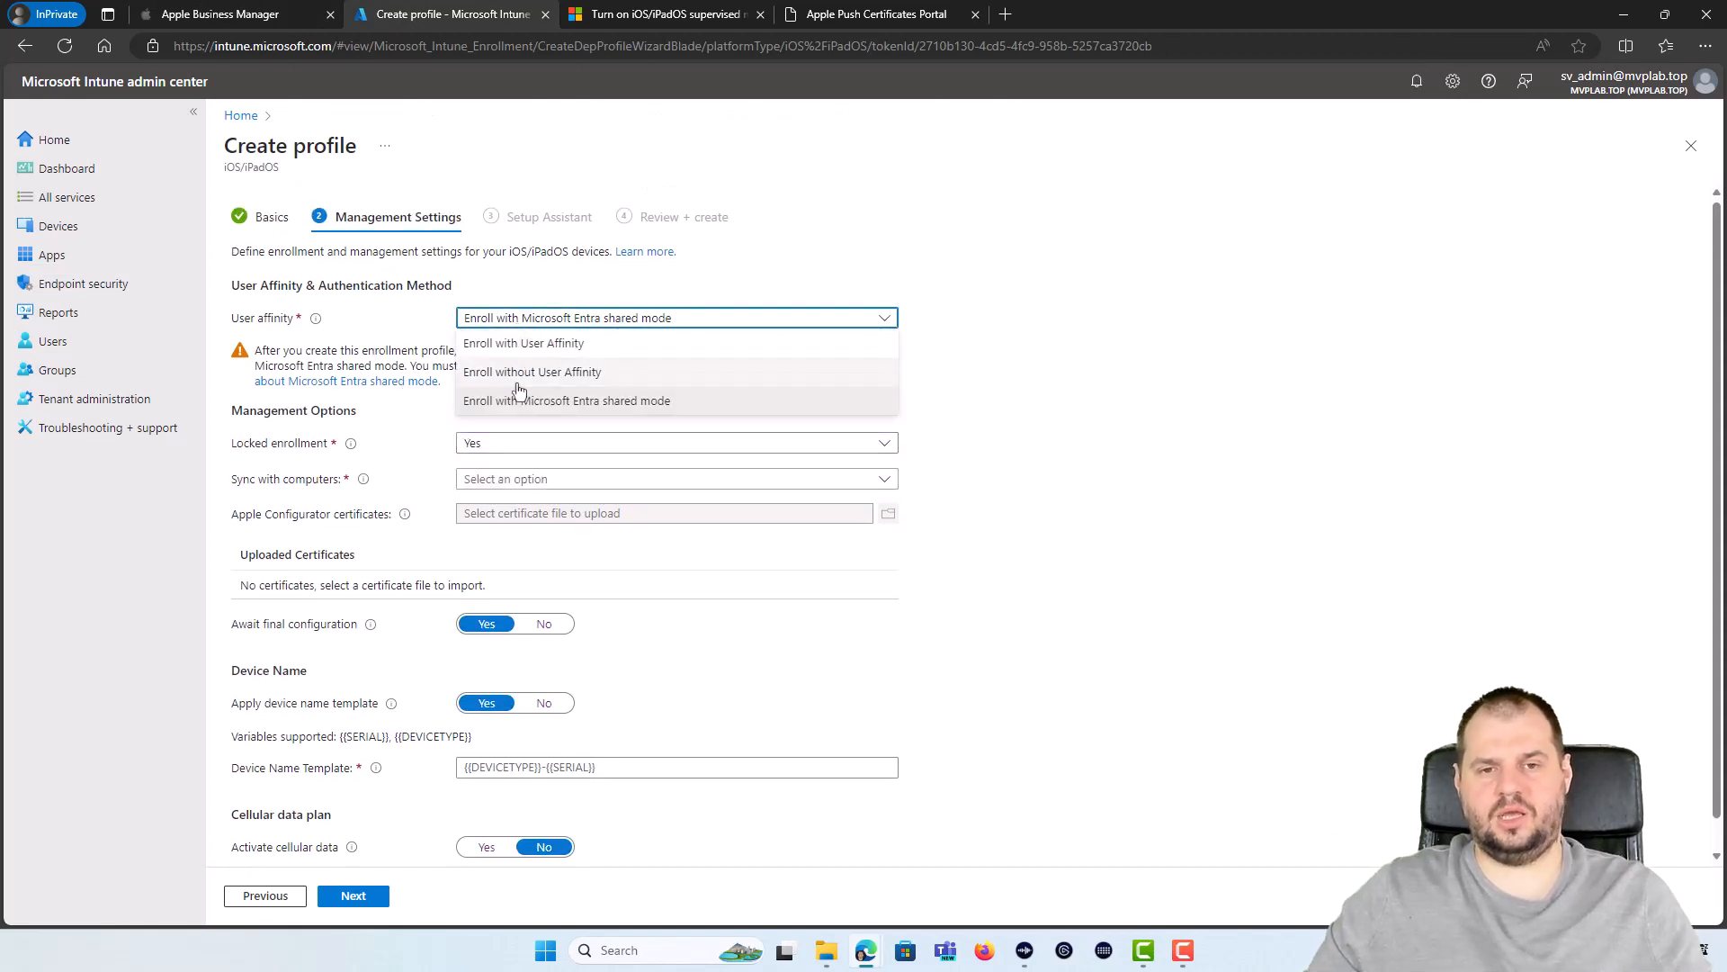
left_click(576, 350)
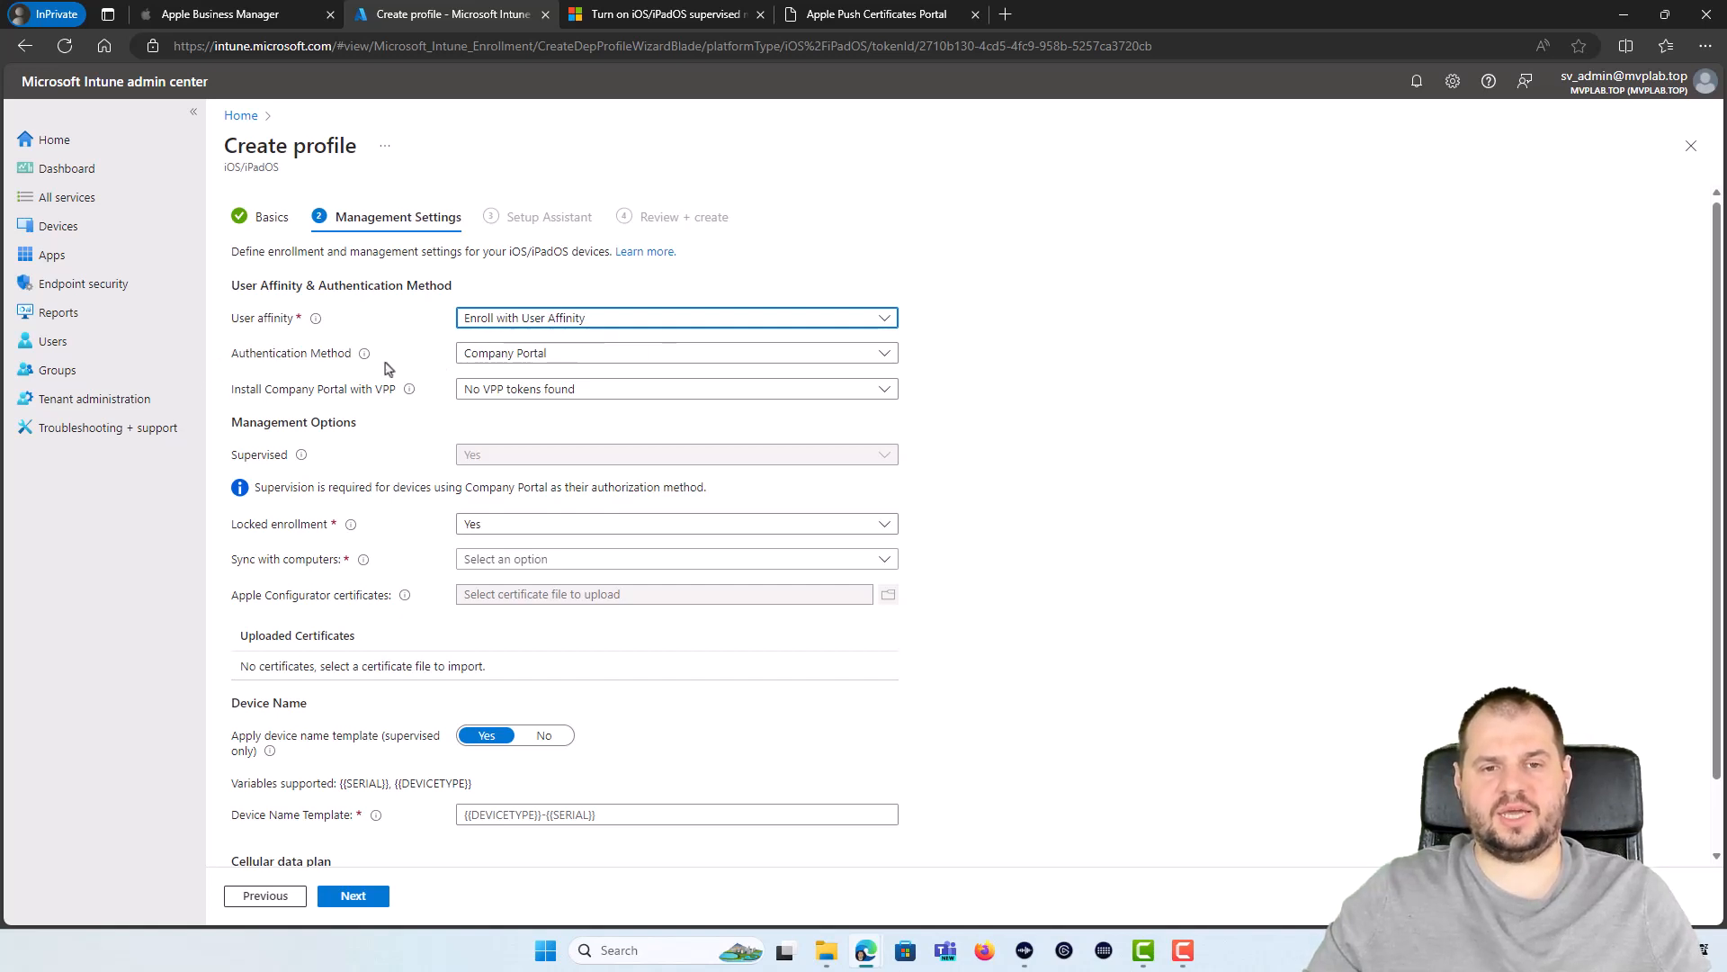
left_click(504, 354)
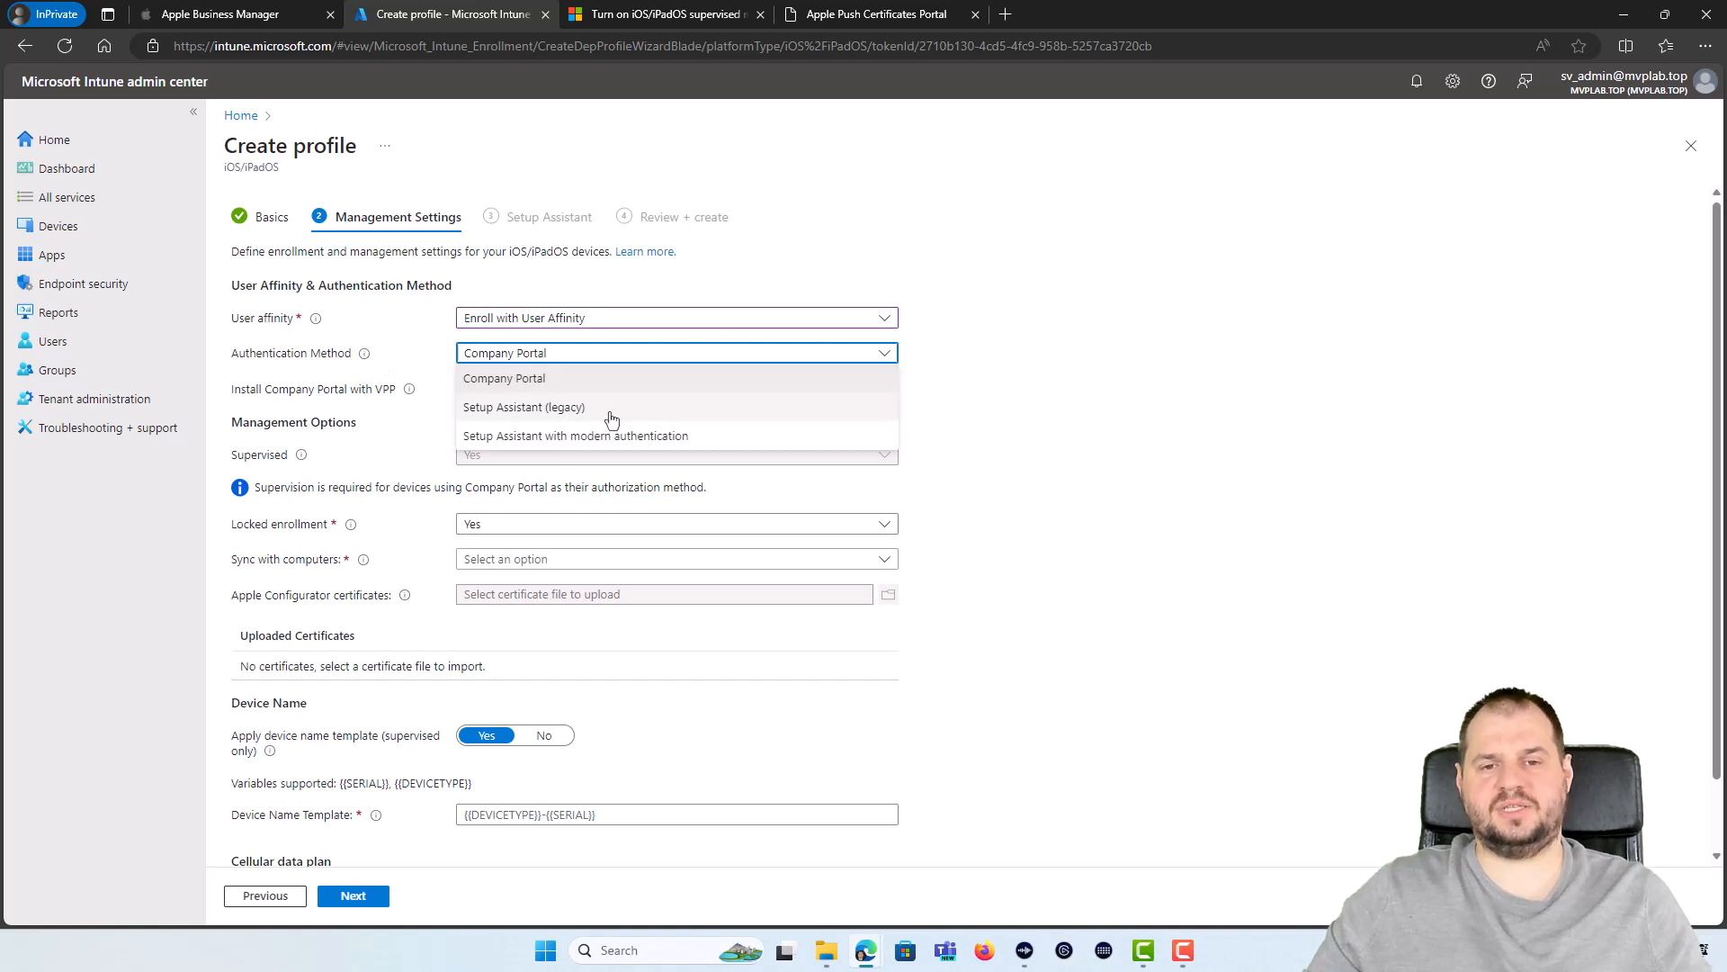
left_click(568, 437)
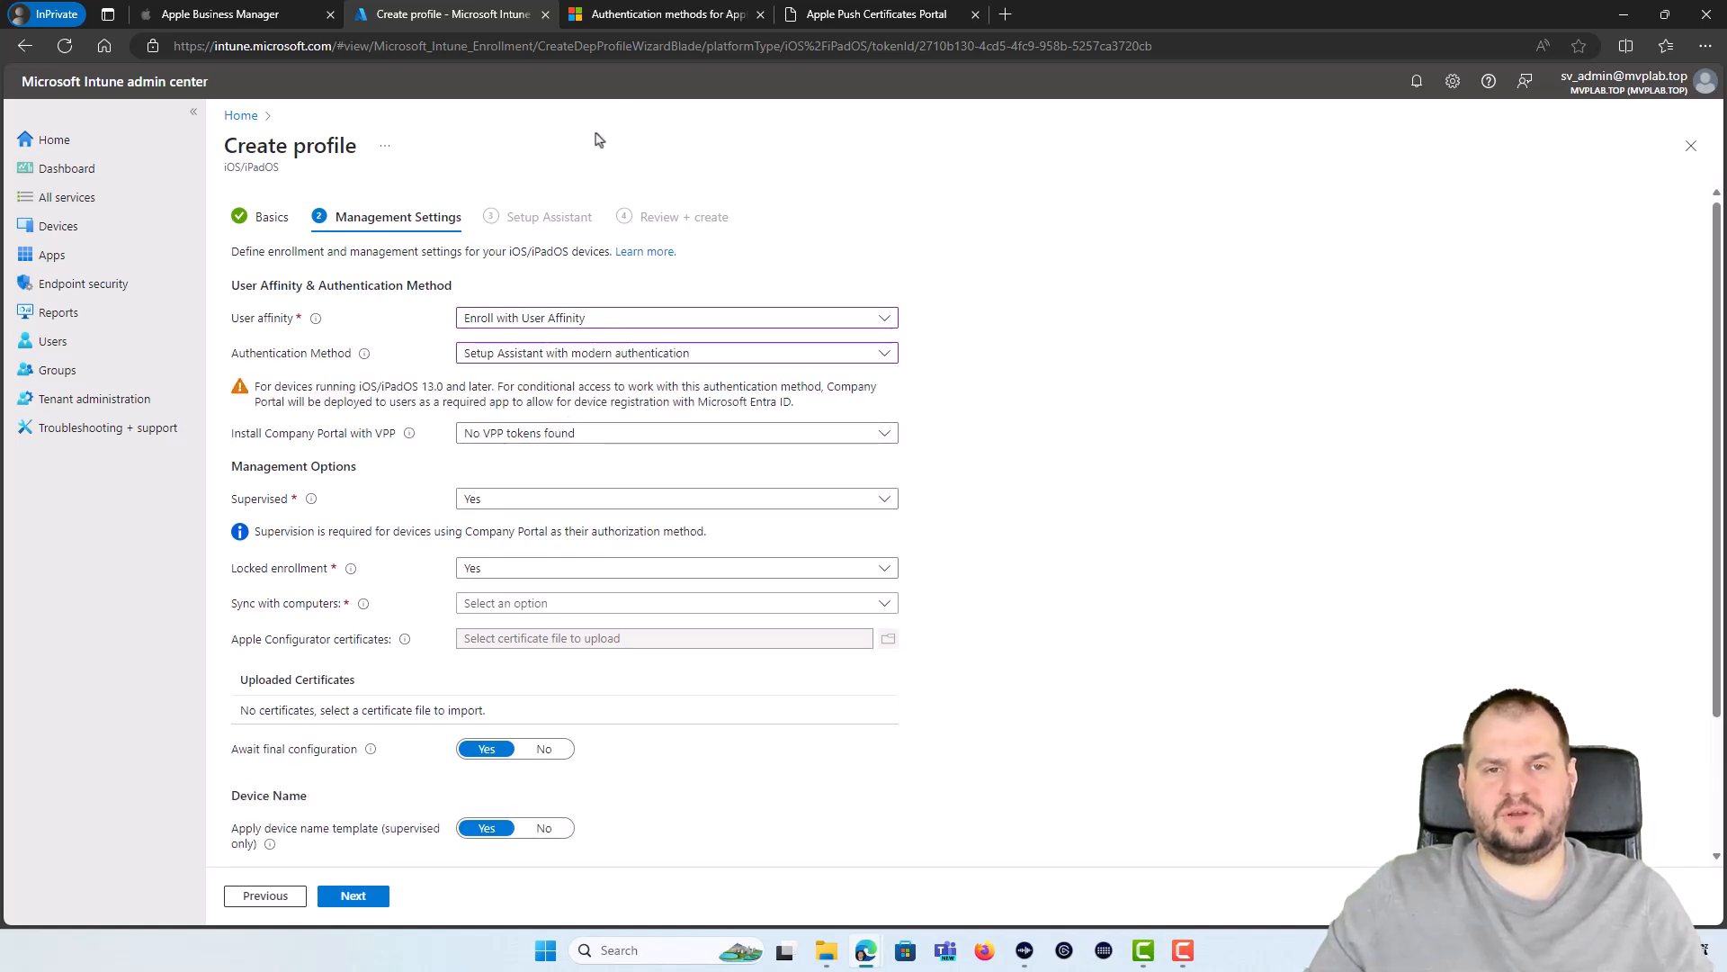
left_click(616, 20)
scroll(594, 190, "up", 10)
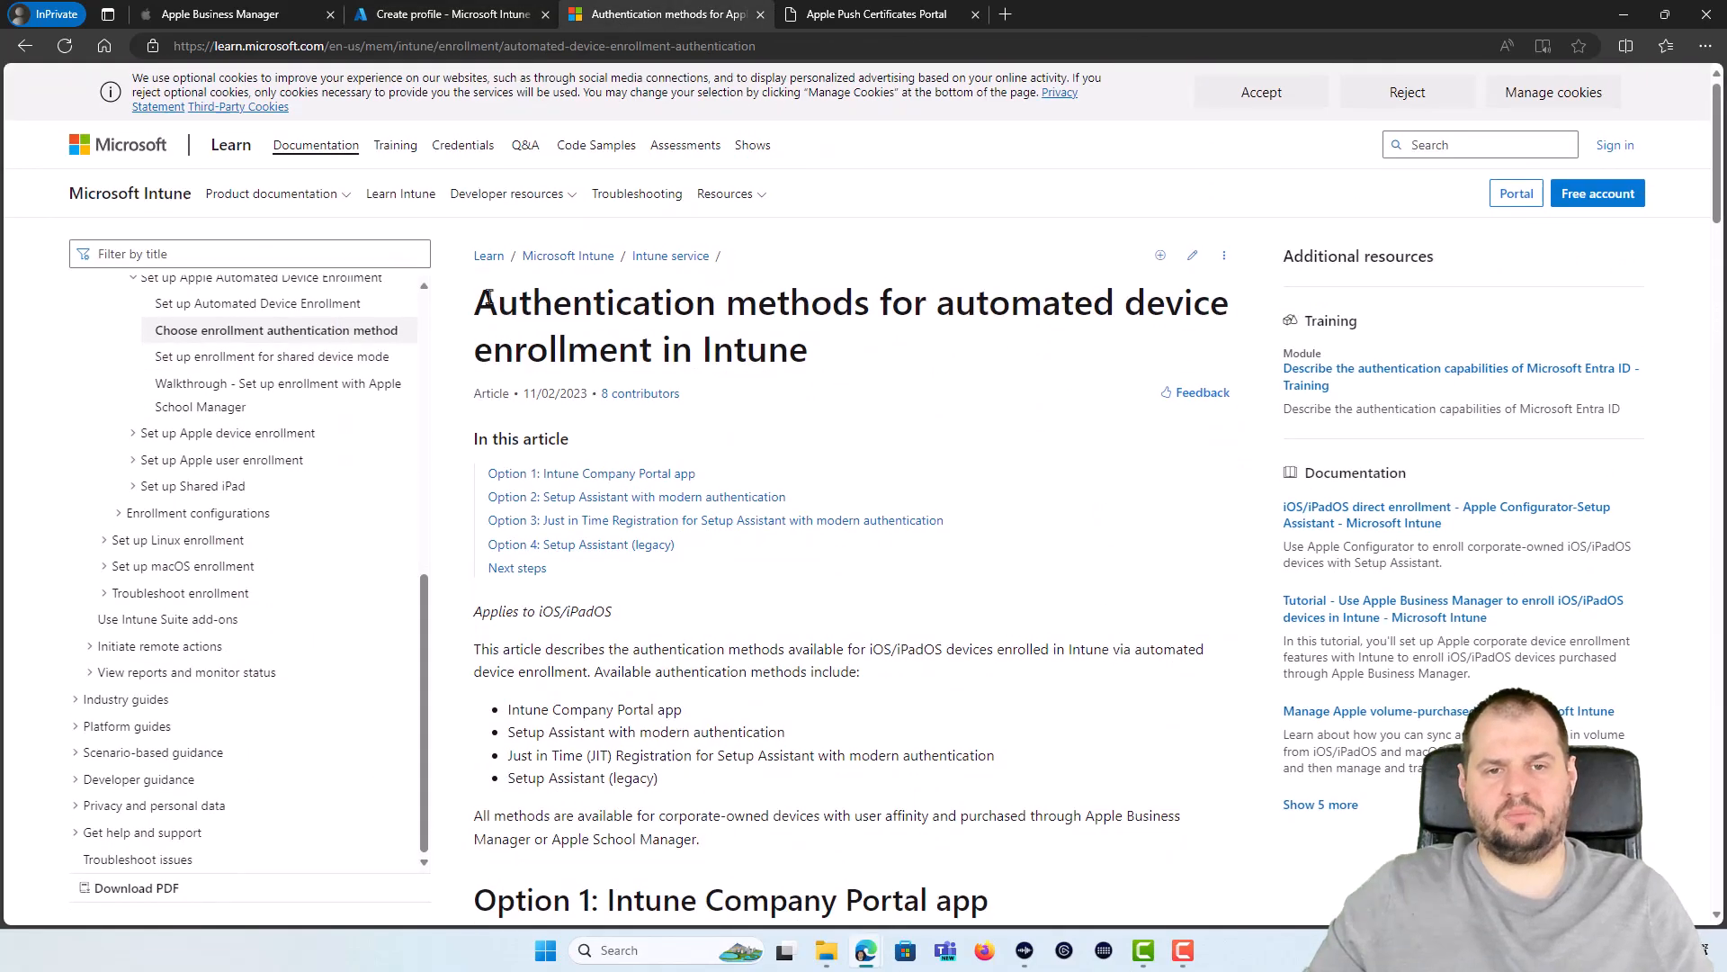
left_click_drag(476, 299, 882, 364)
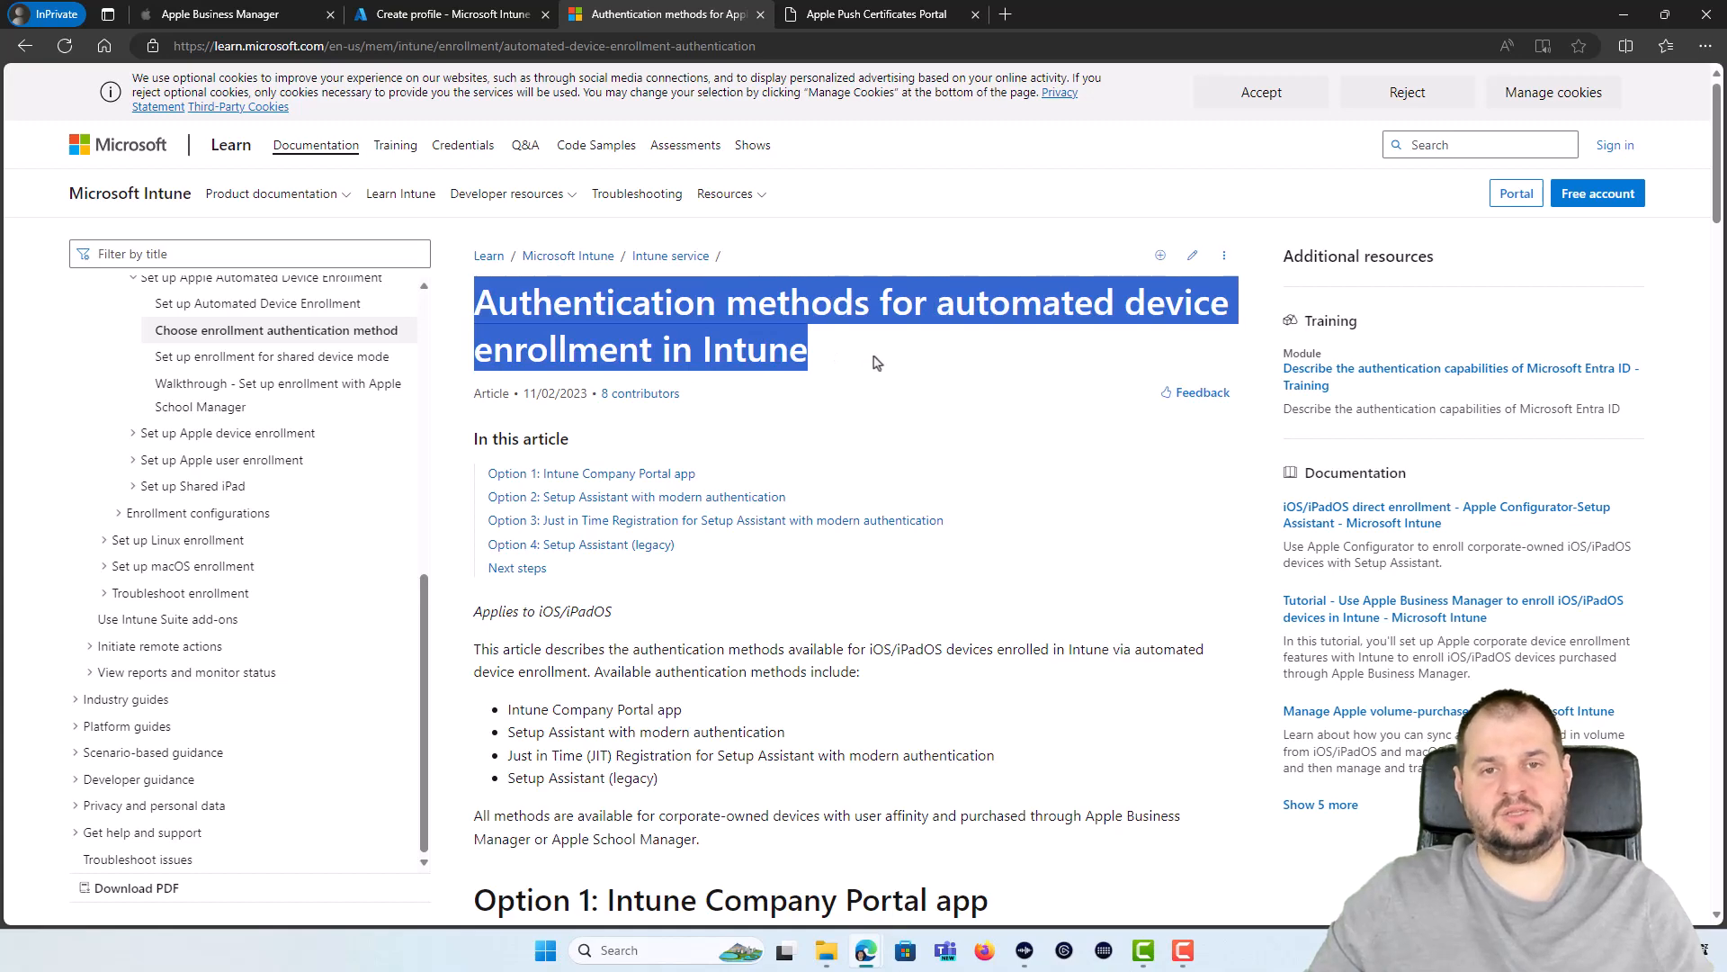
scroll(875, 356, "down", 12)
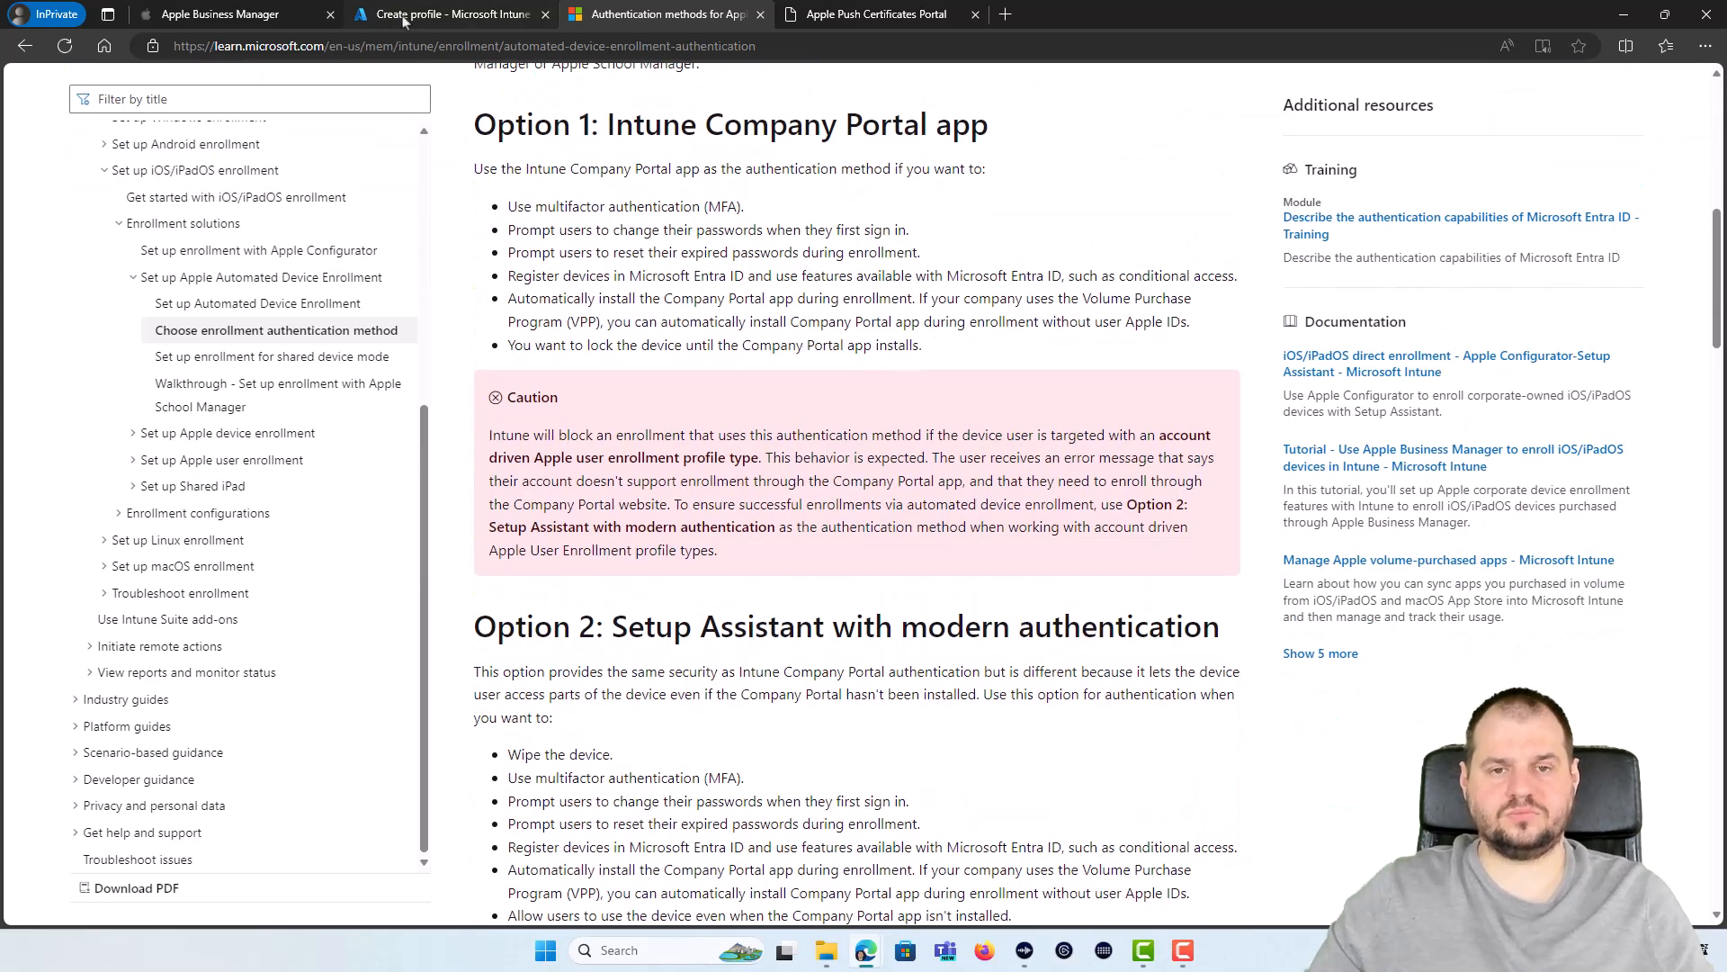
left_click(450, 14)
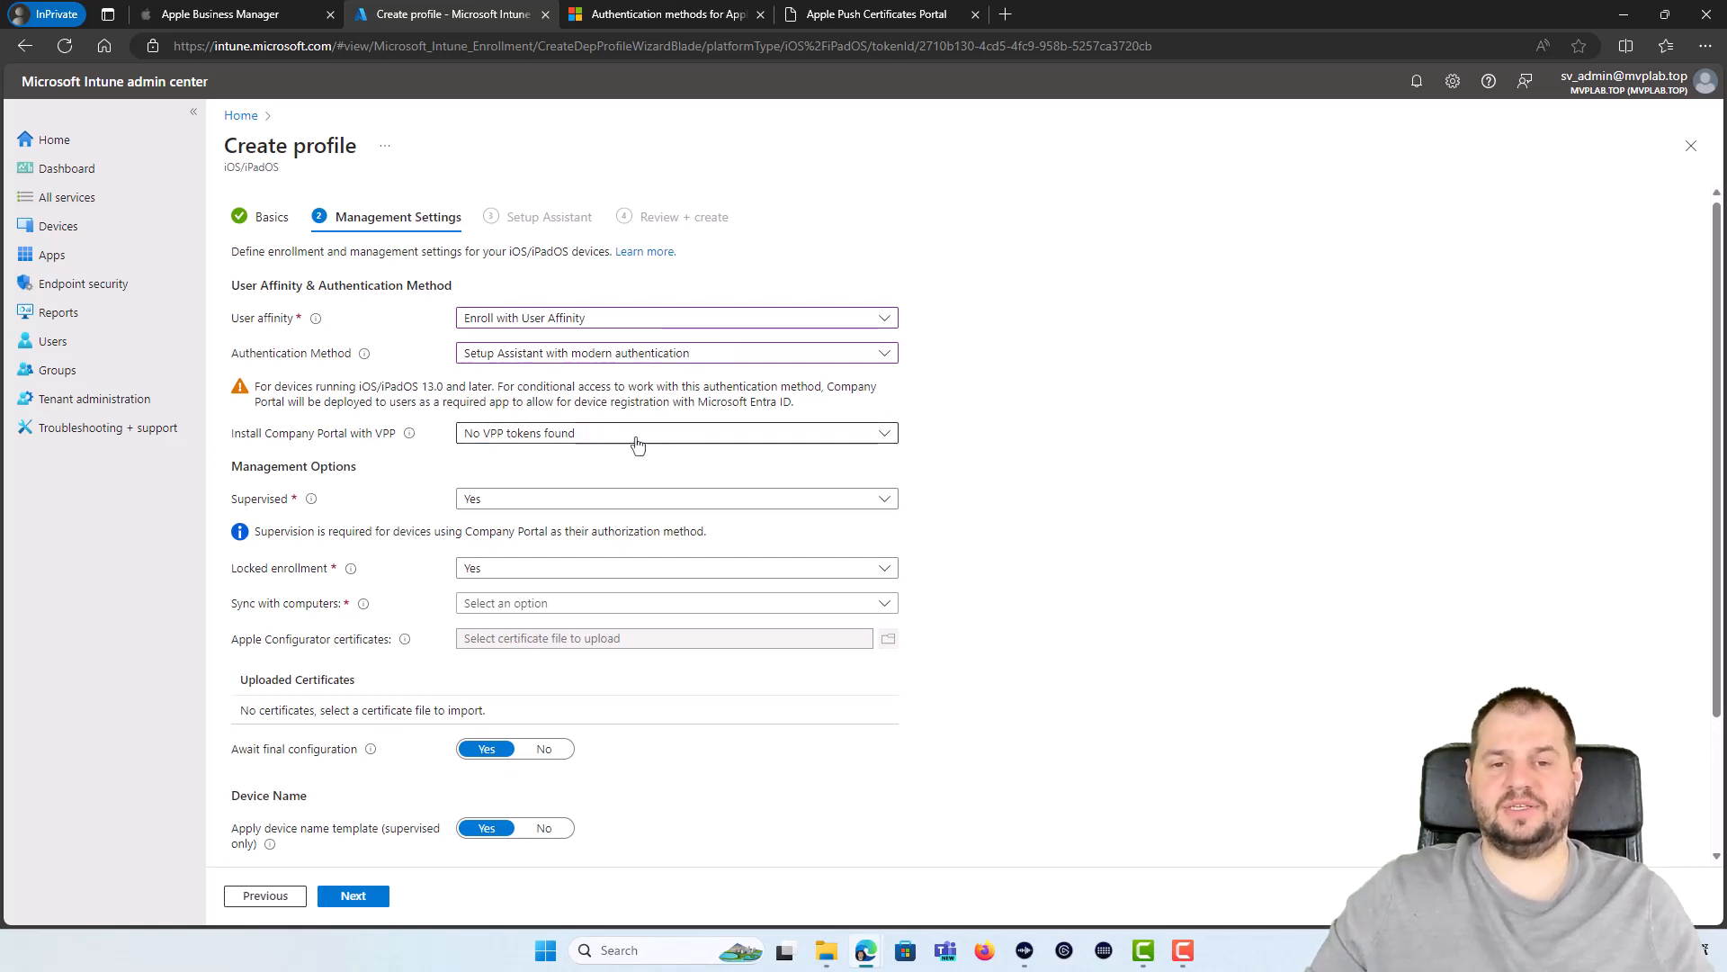
Step: Leave the profile form for Tenant administration, discarding the unsaved edits
left_click(580, 441)
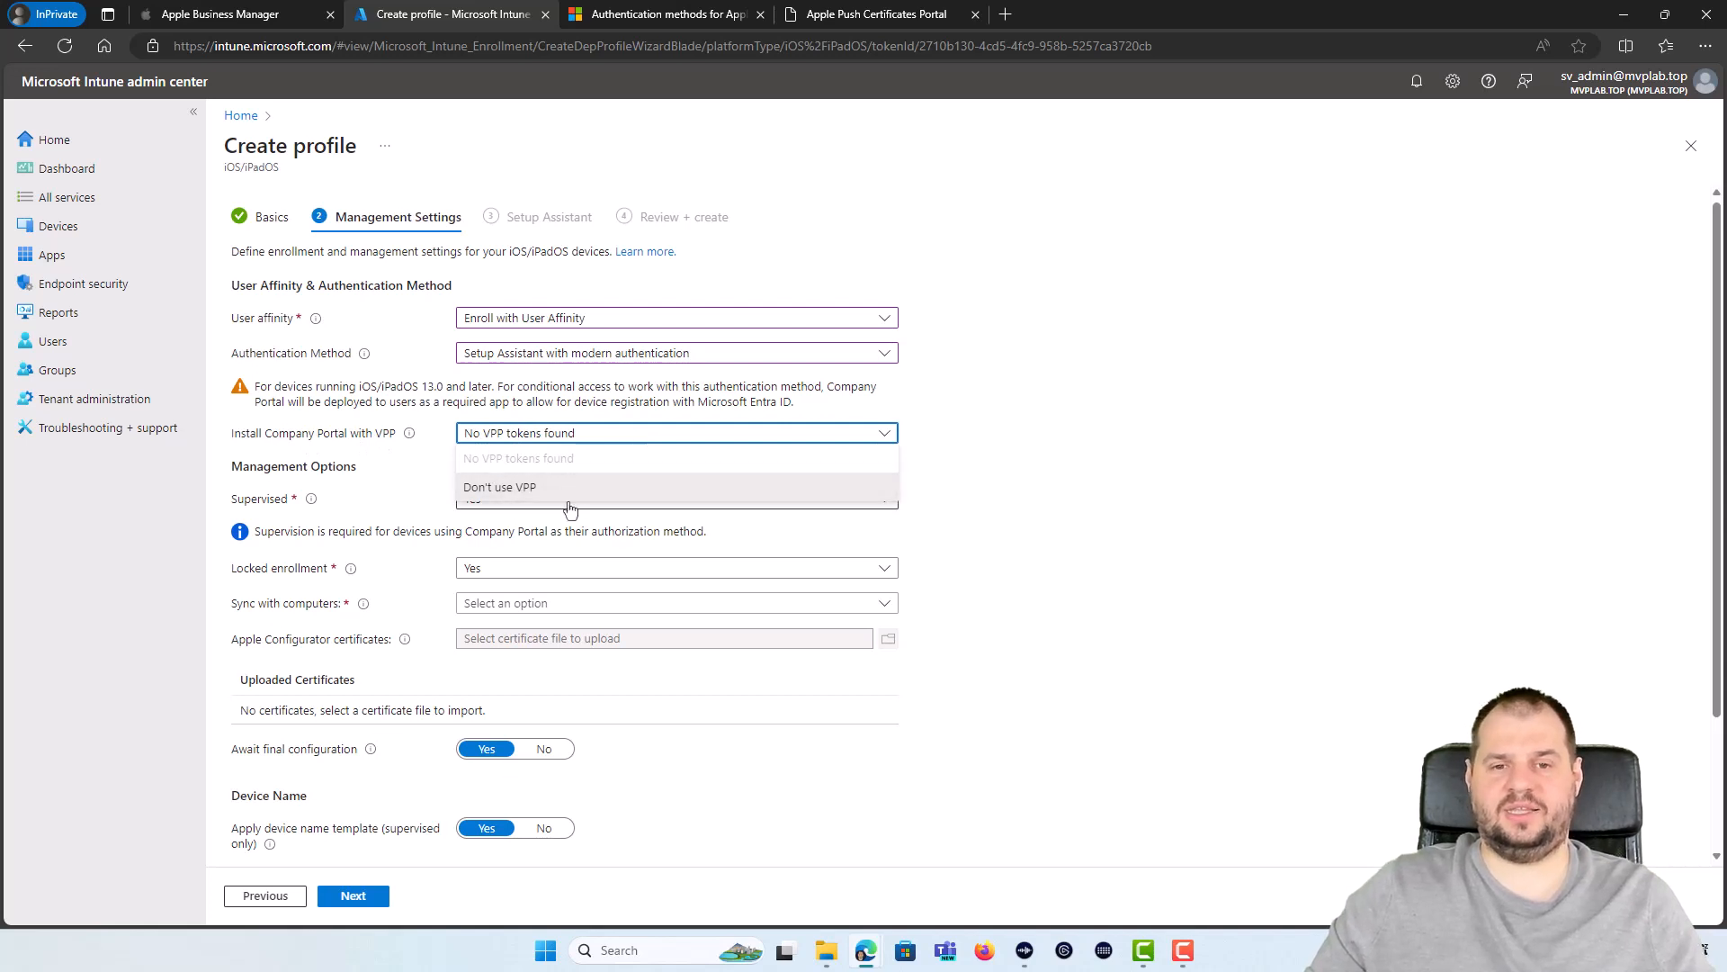
left_click(435, 445)
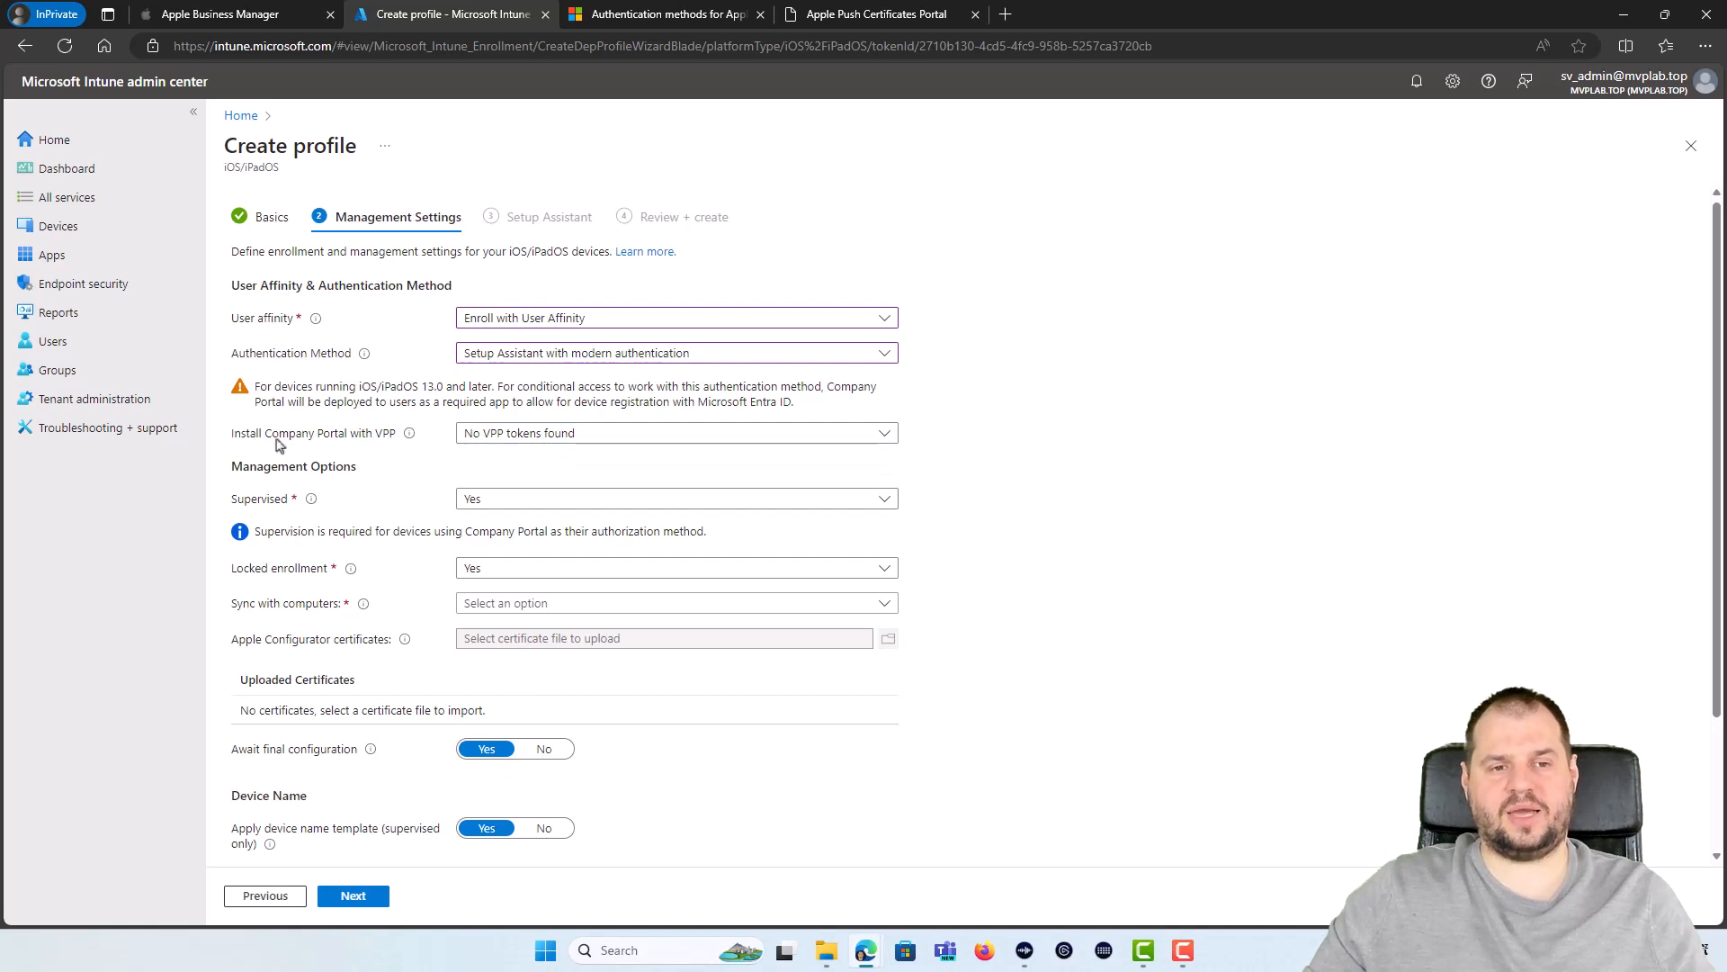
left_click(94, 399)
left_click(950, 147)
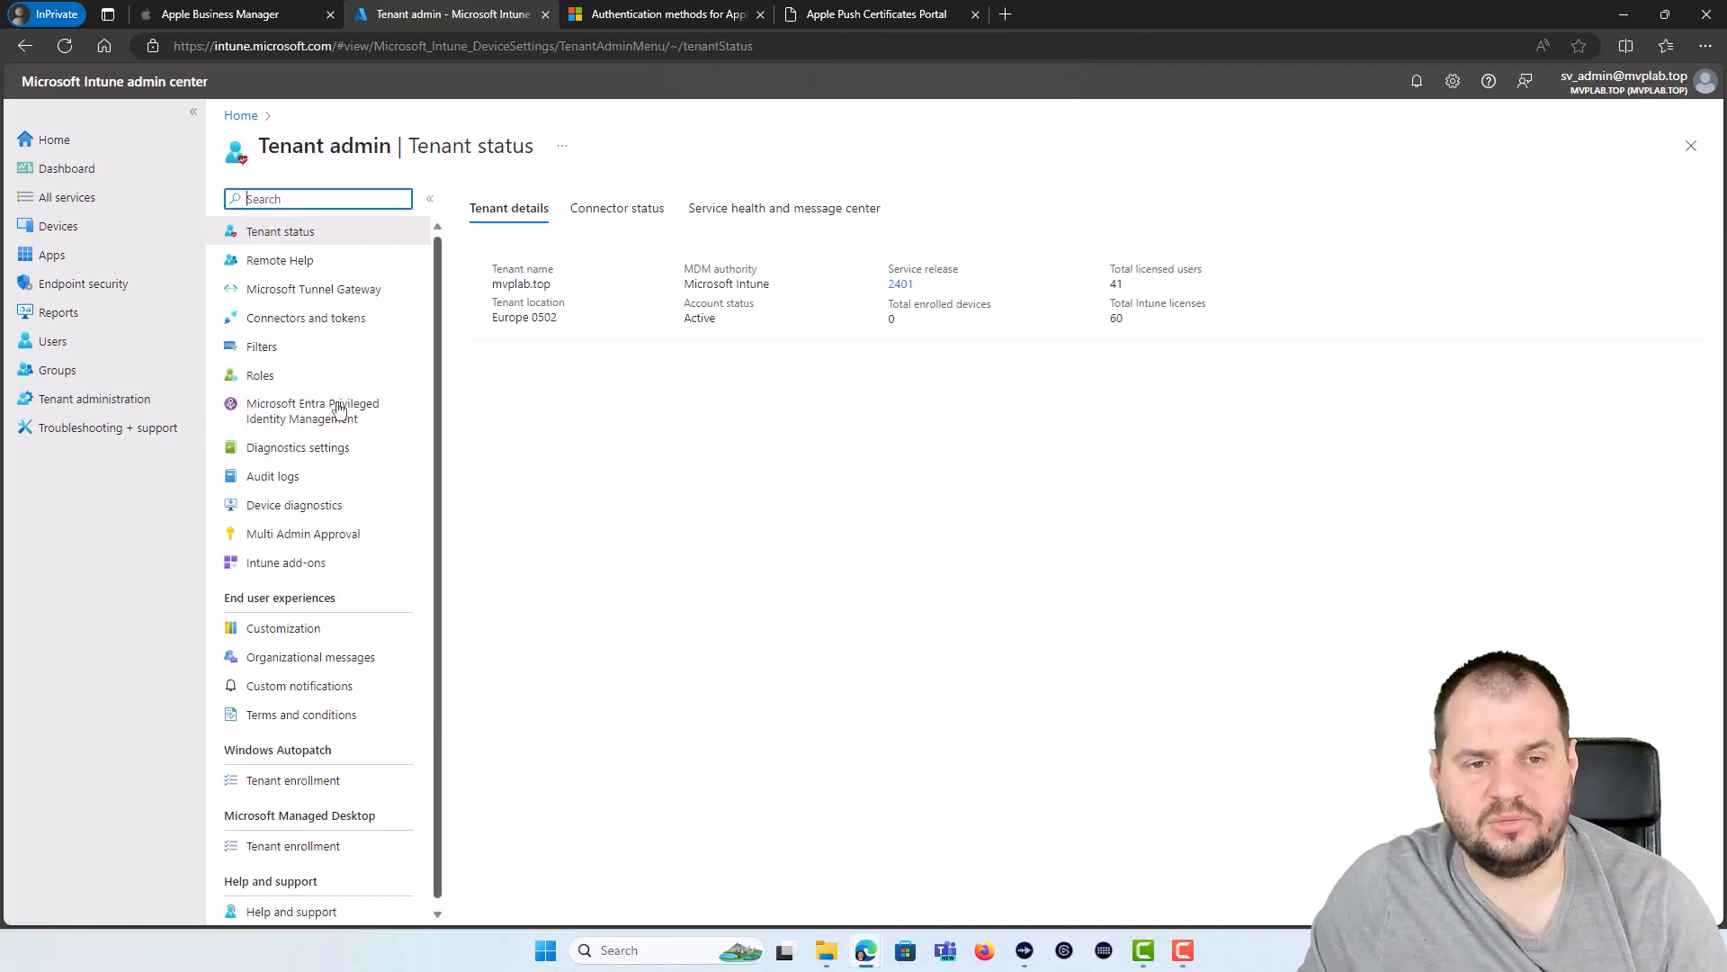
Step: Start a new token under Connectors and tokens > Apple VPP Tokens, then switch to Apple Business Manager
left_click(310, 320)
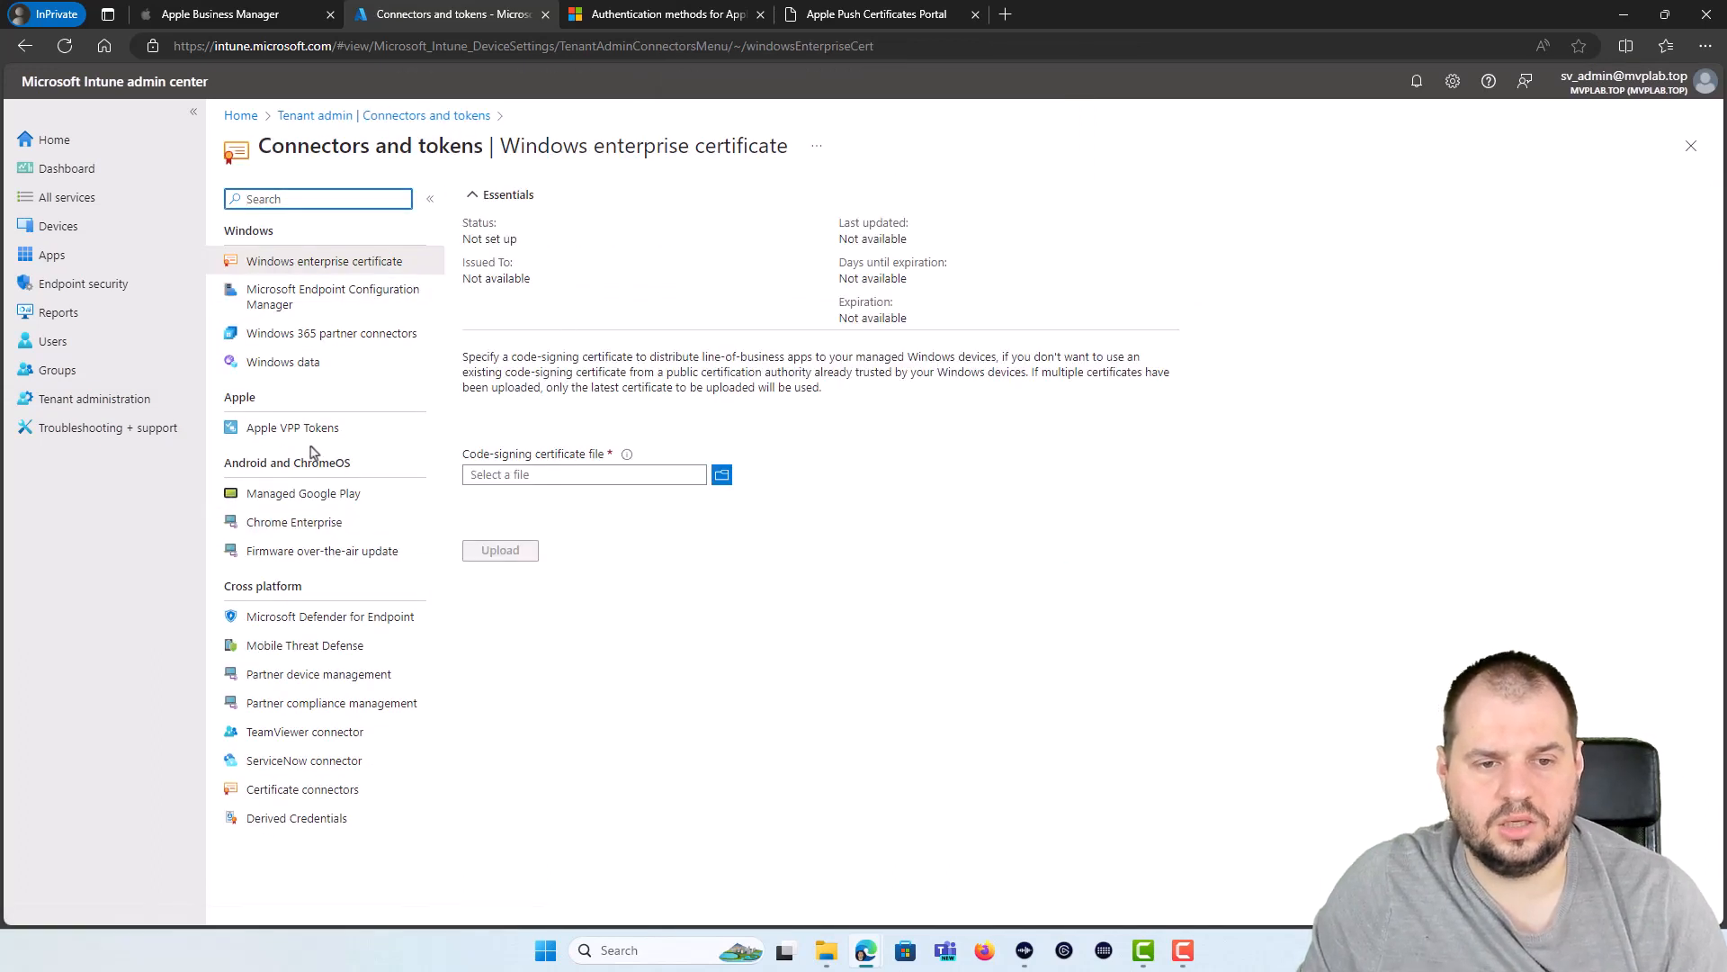
left_click(310, 430)
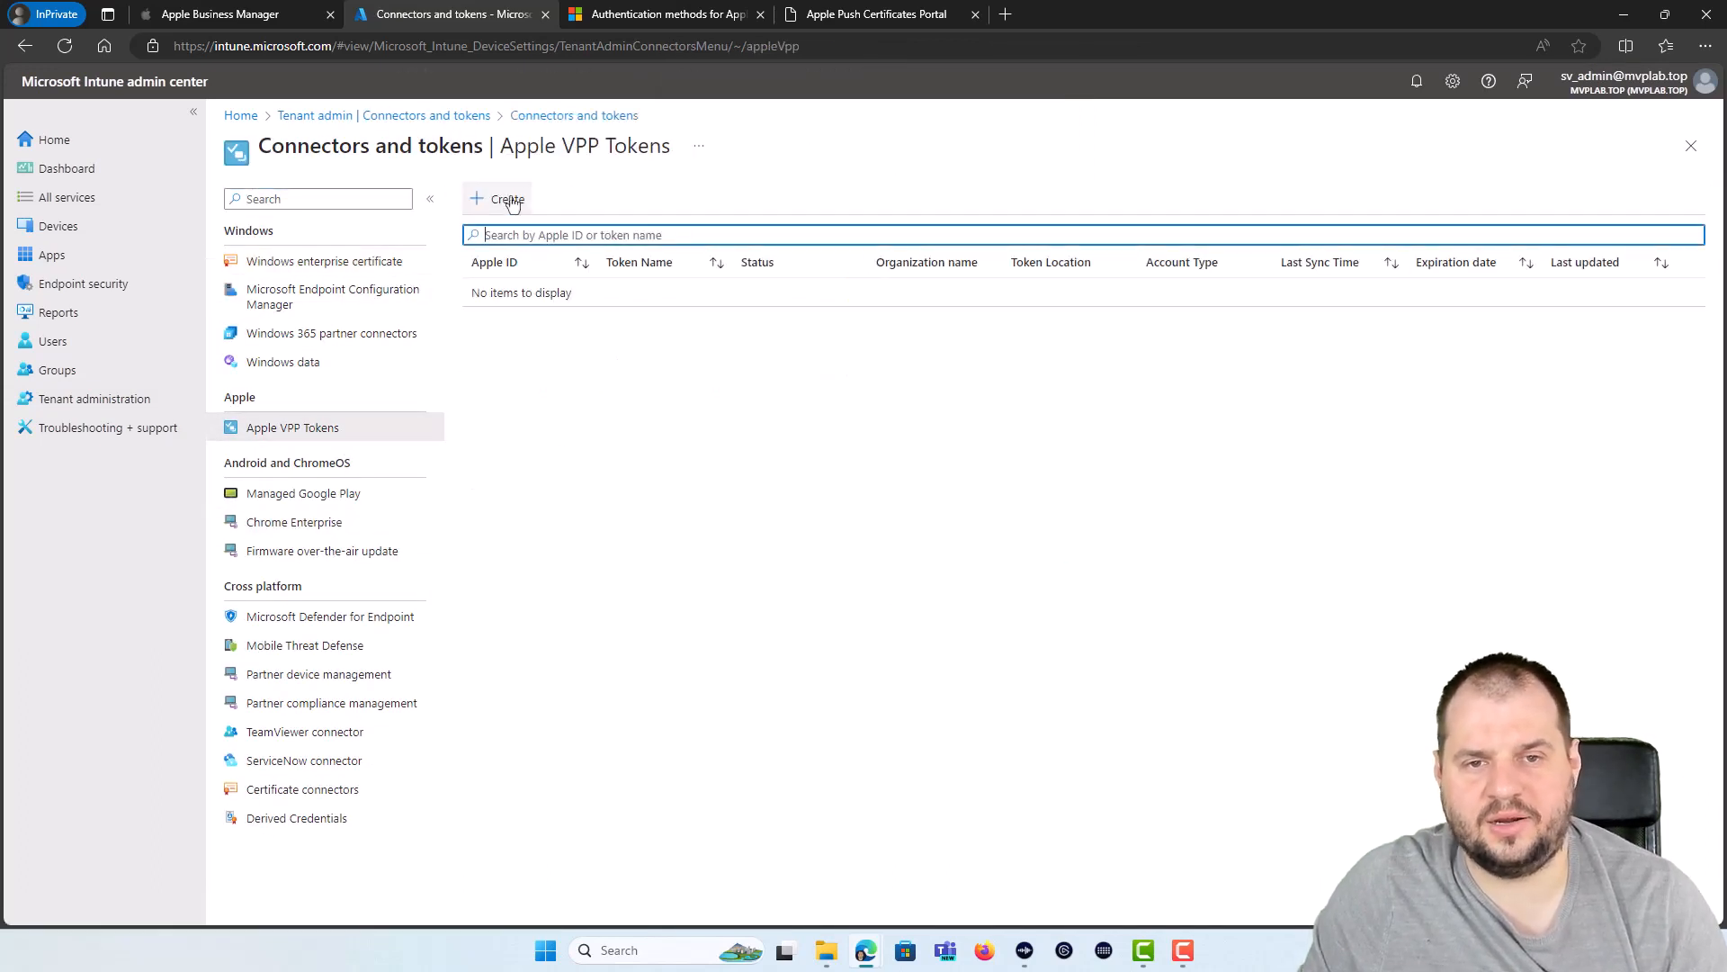
left_click(496, 200)
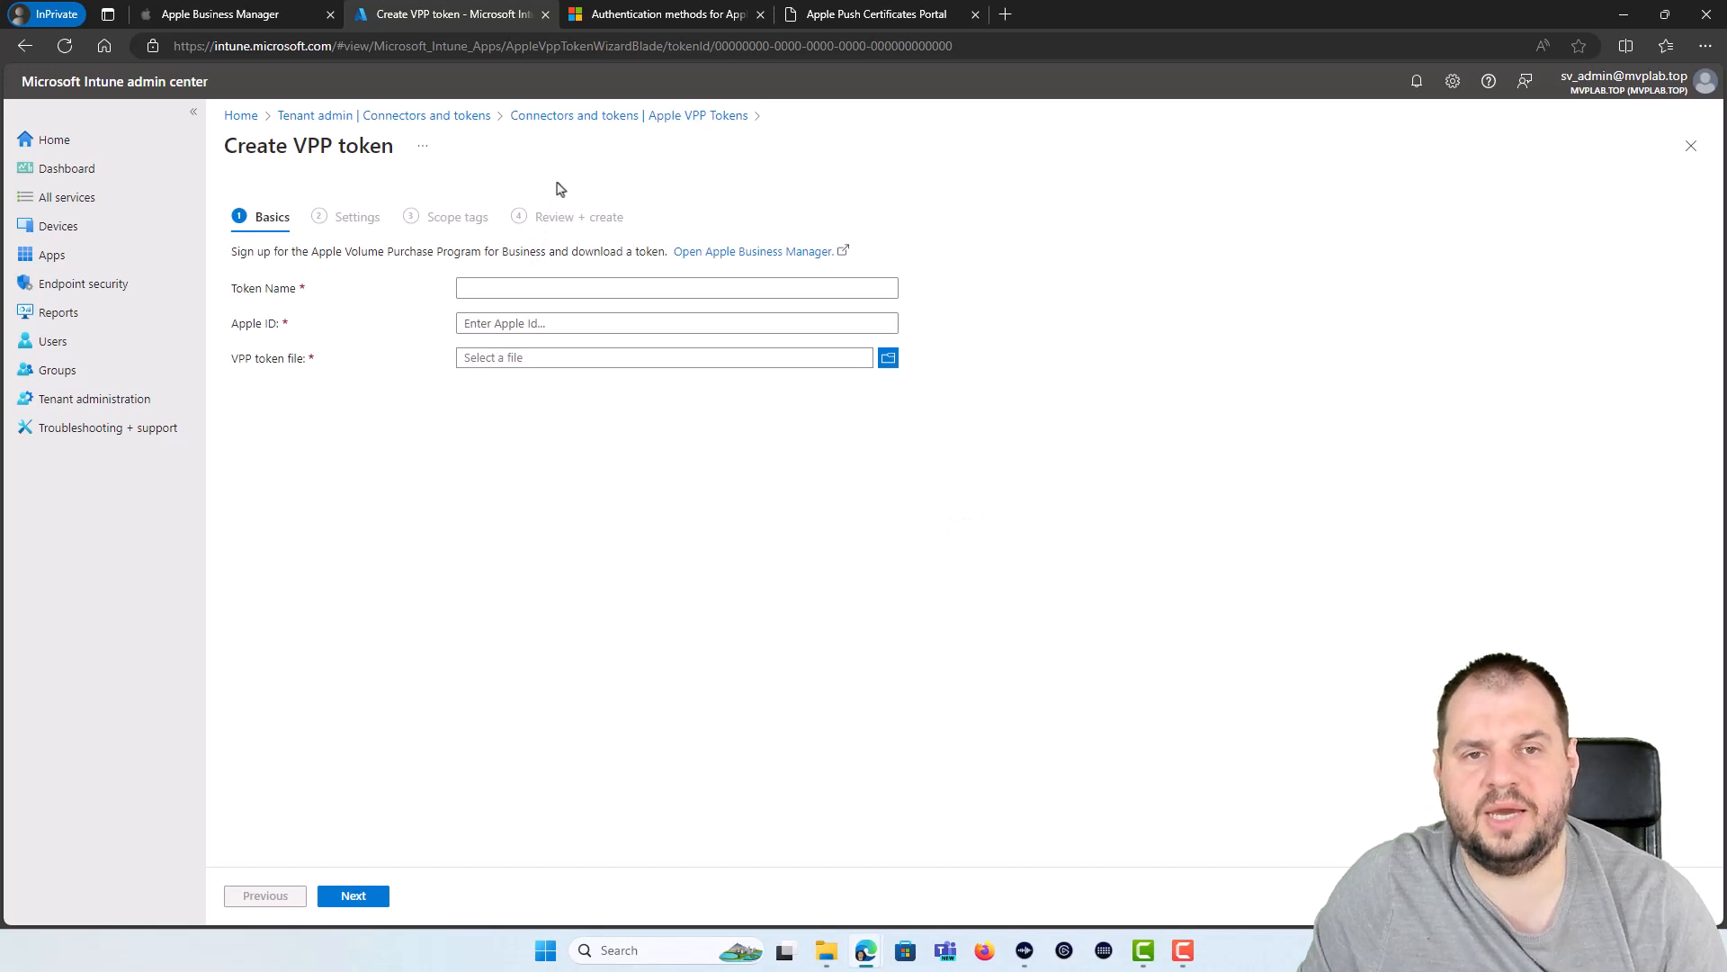
left_click(269, 11)
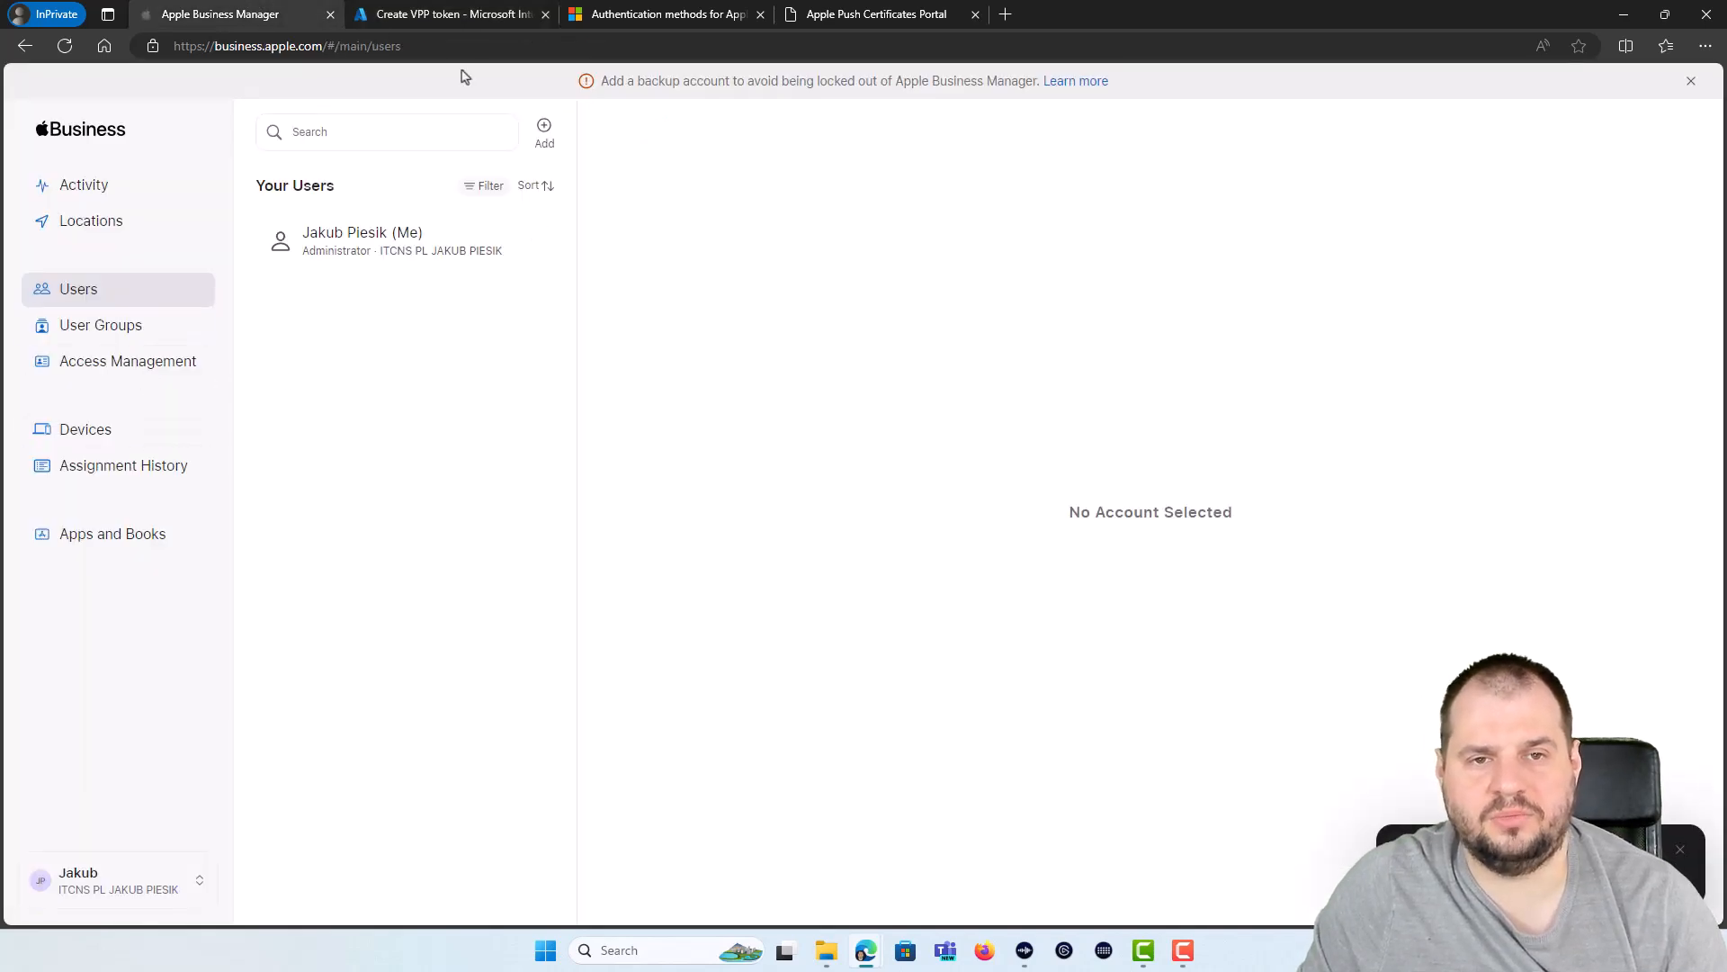
Step: Look up the Test Company location in Apple Business Manager's Locations
left_click(456, 27)
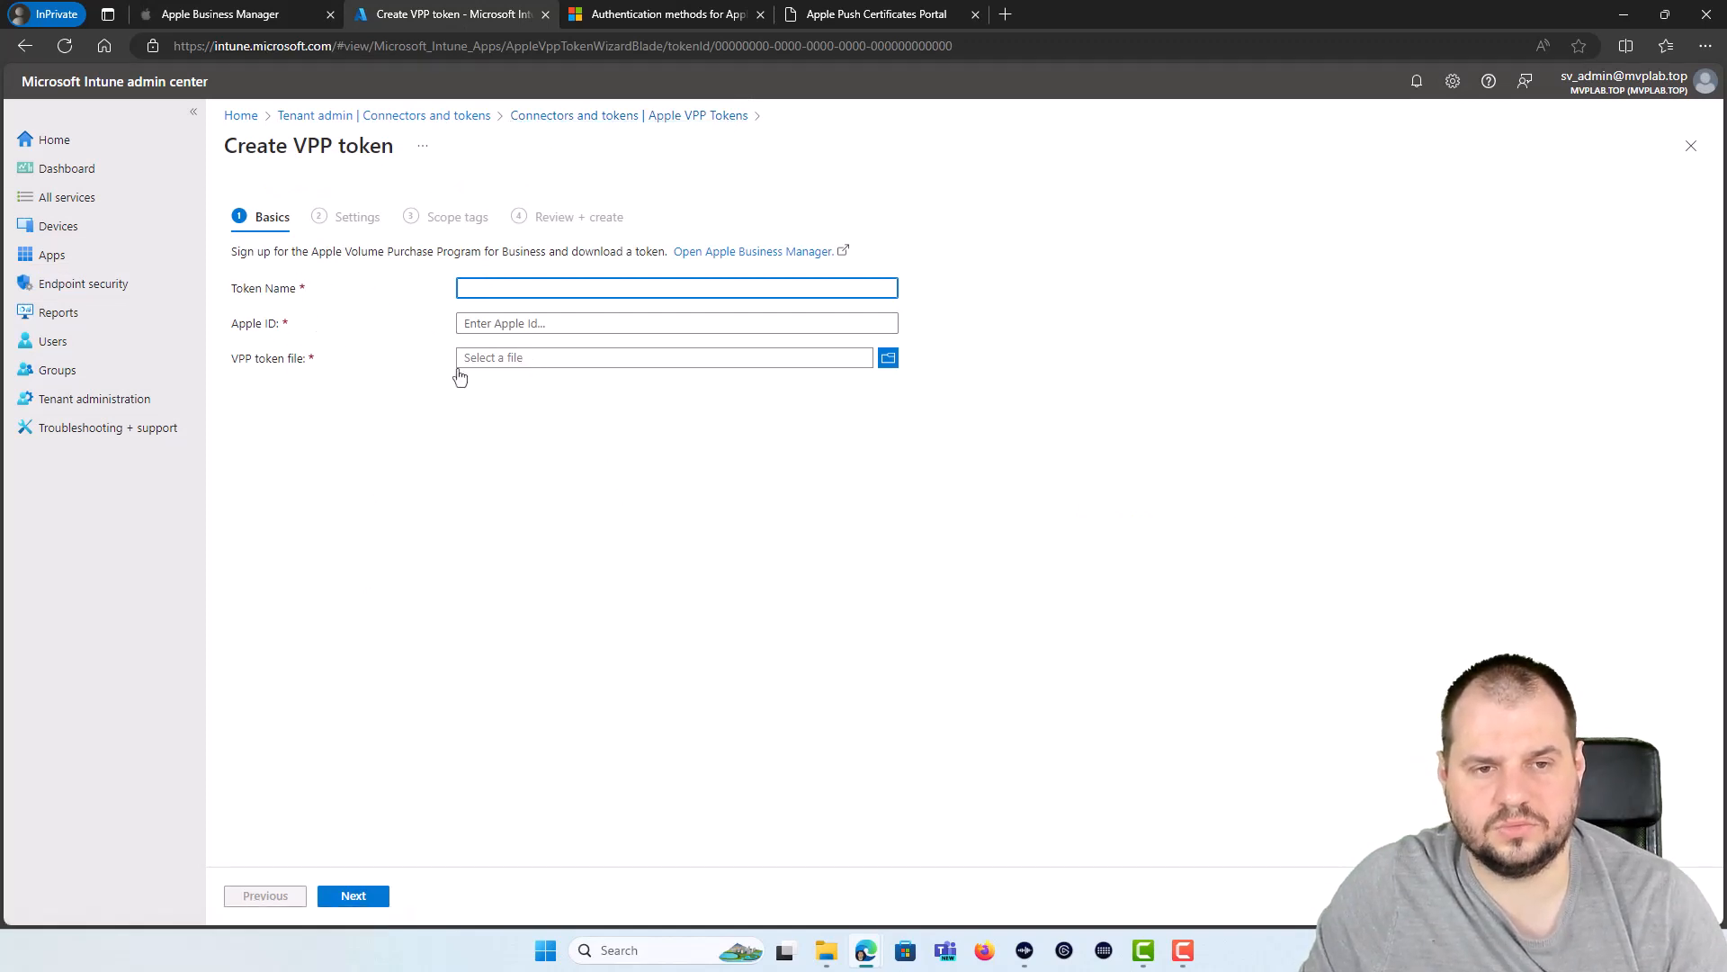
left_click(192, 21)
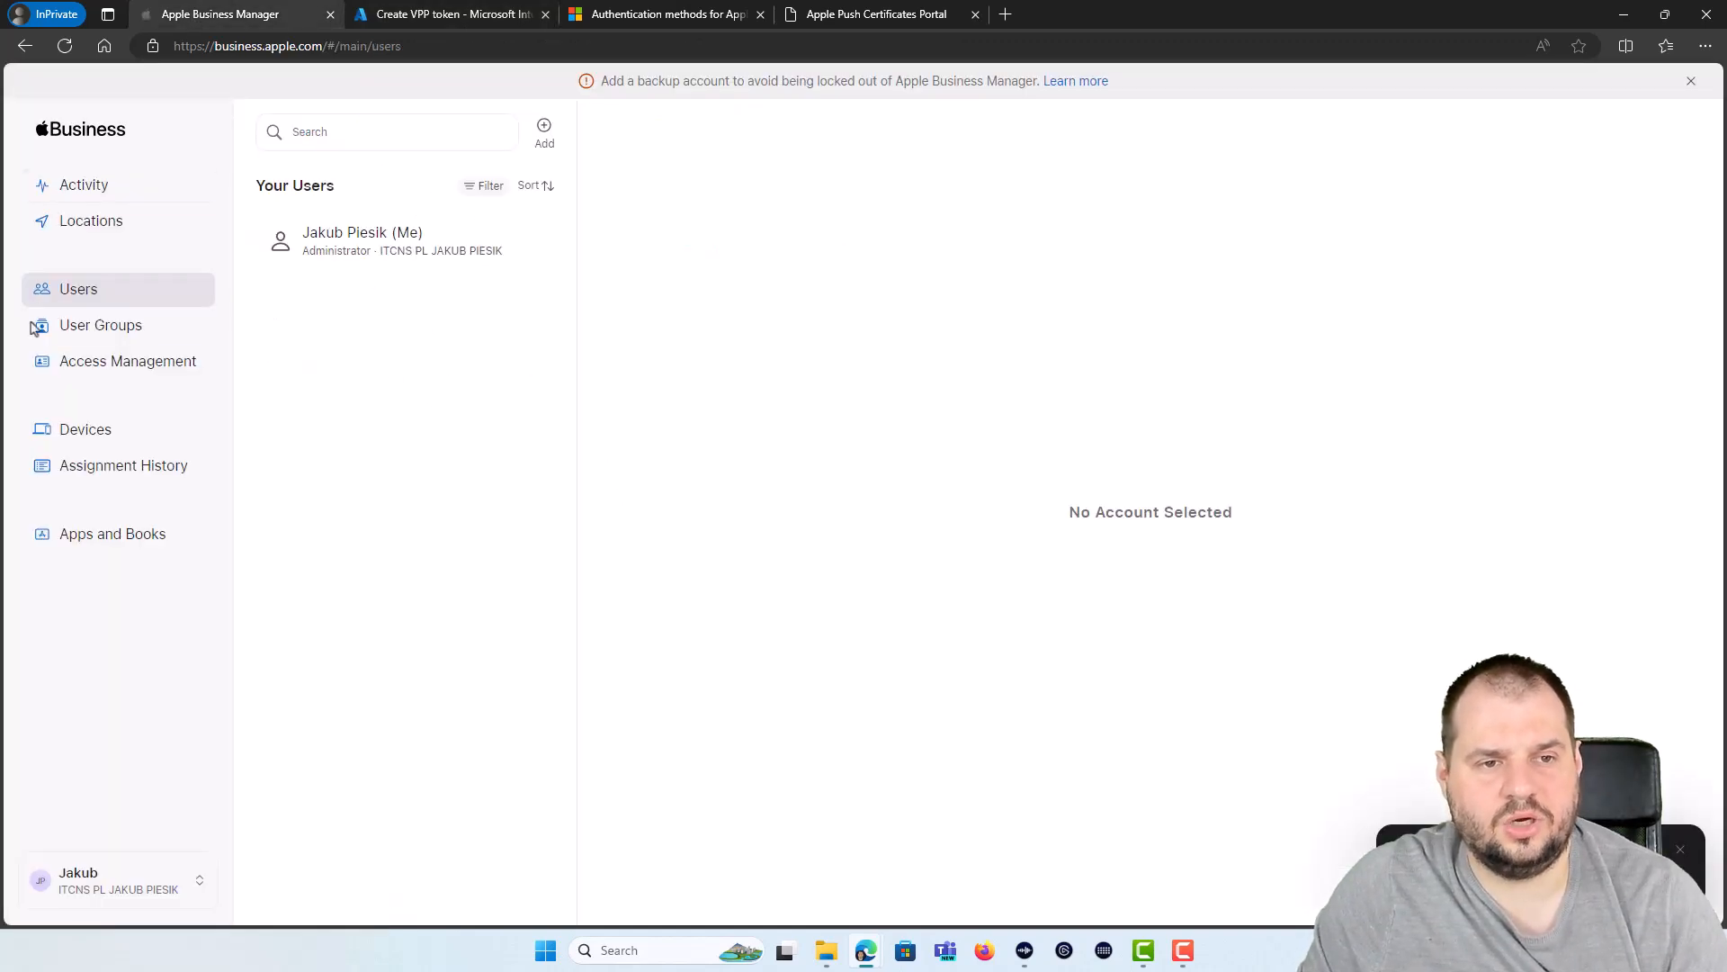
left_click(90, 225)
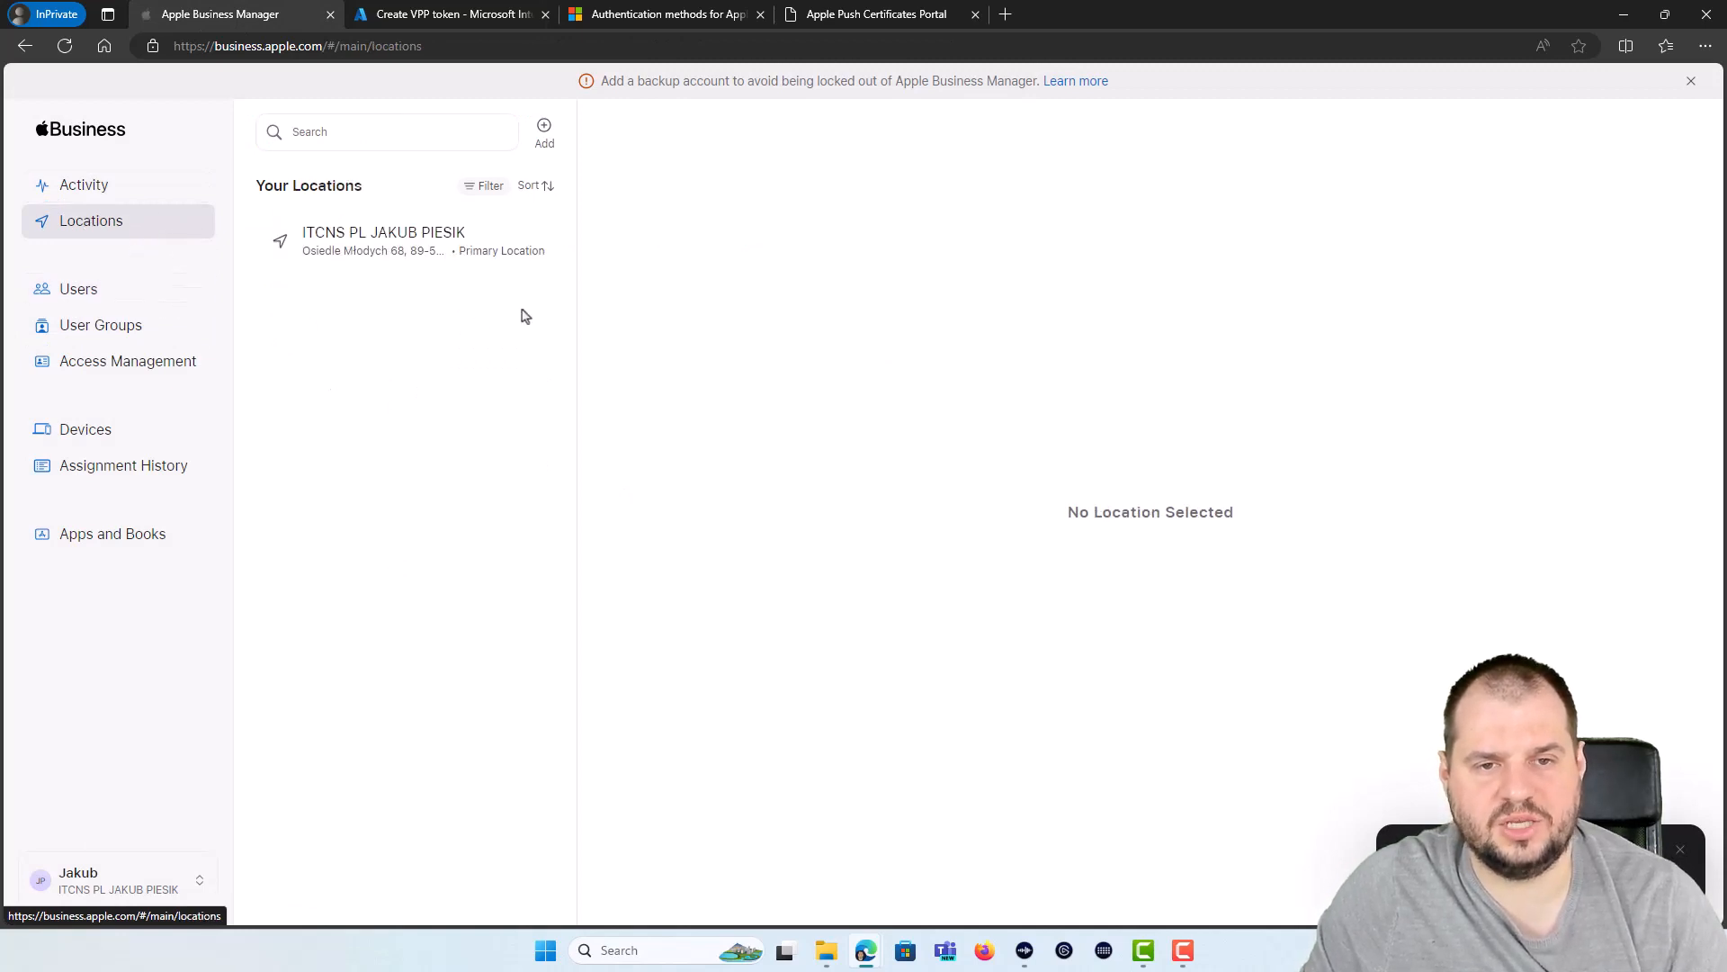
left_click(544, 133)
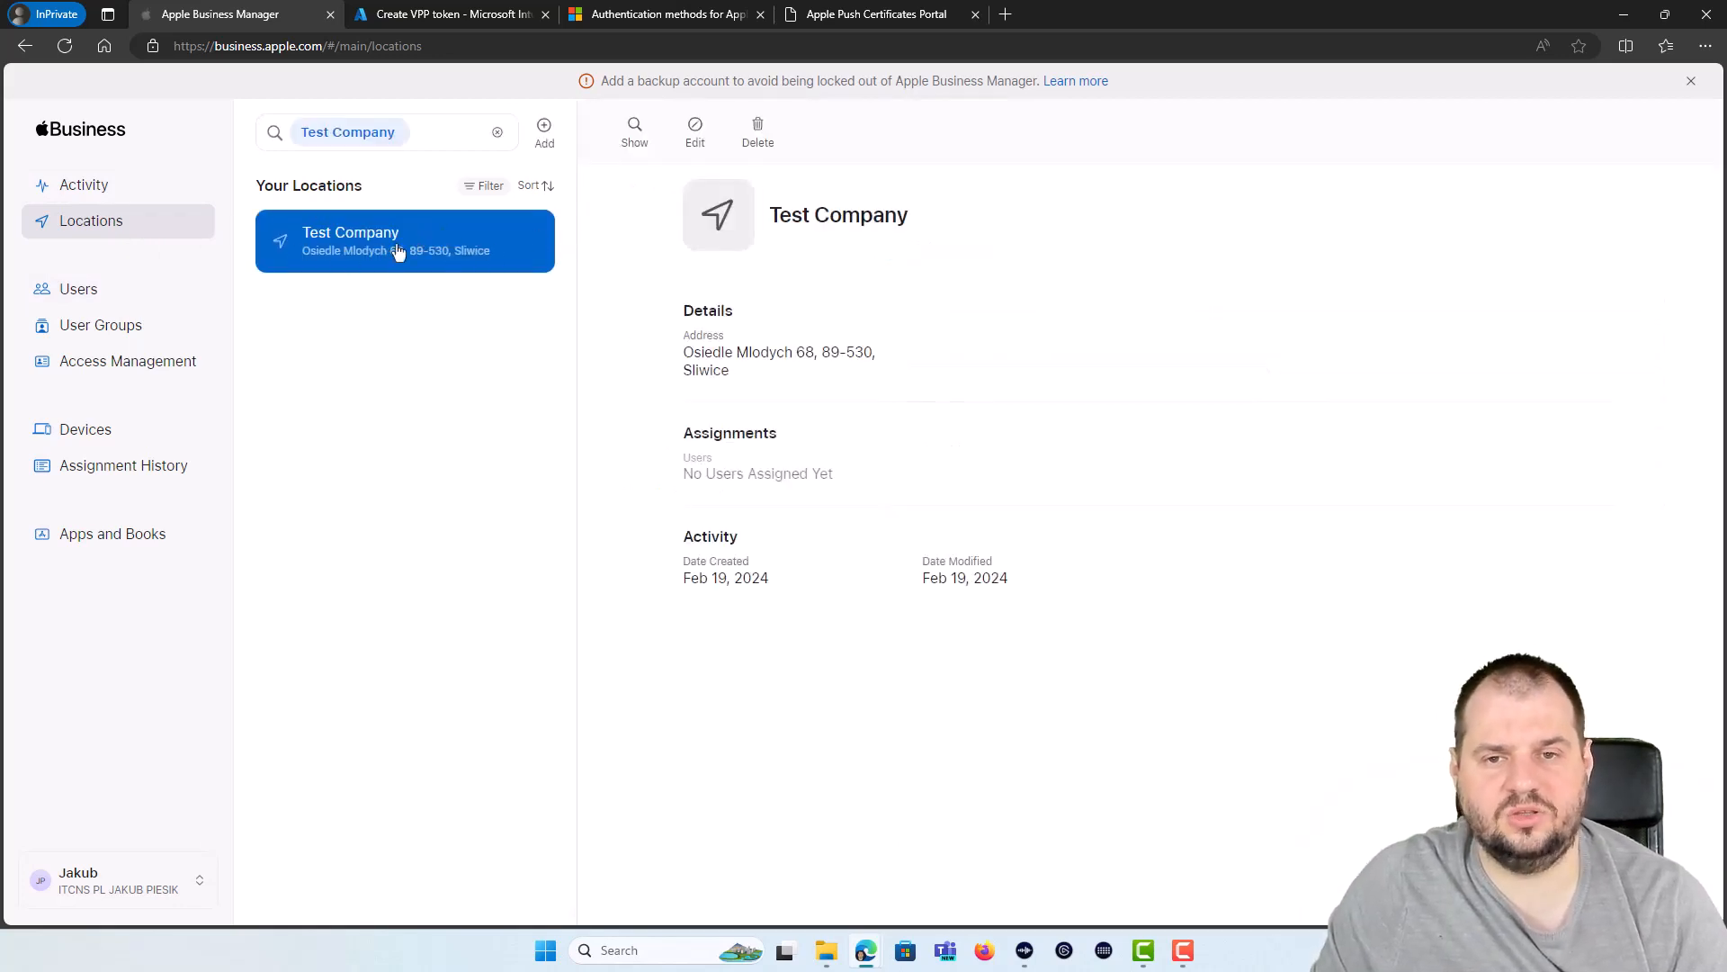
Step: Download the Test Company content token from Preferences > Payments and Billing
left_click(135, 865)
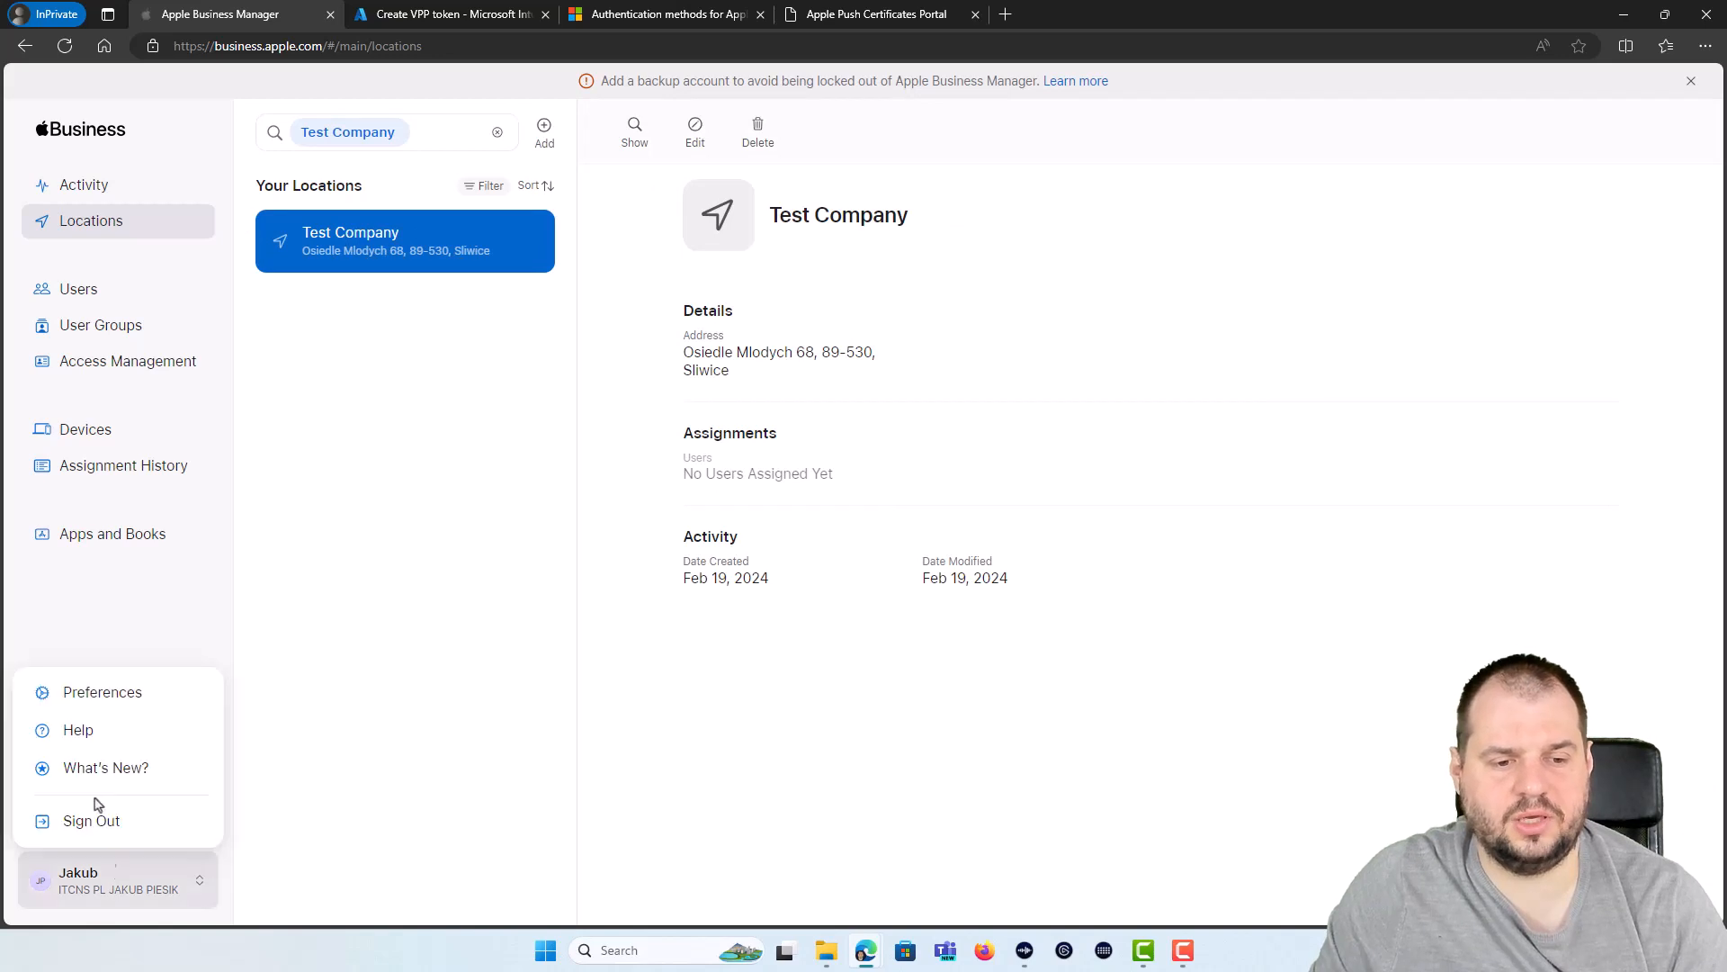
left_click(99, 707)
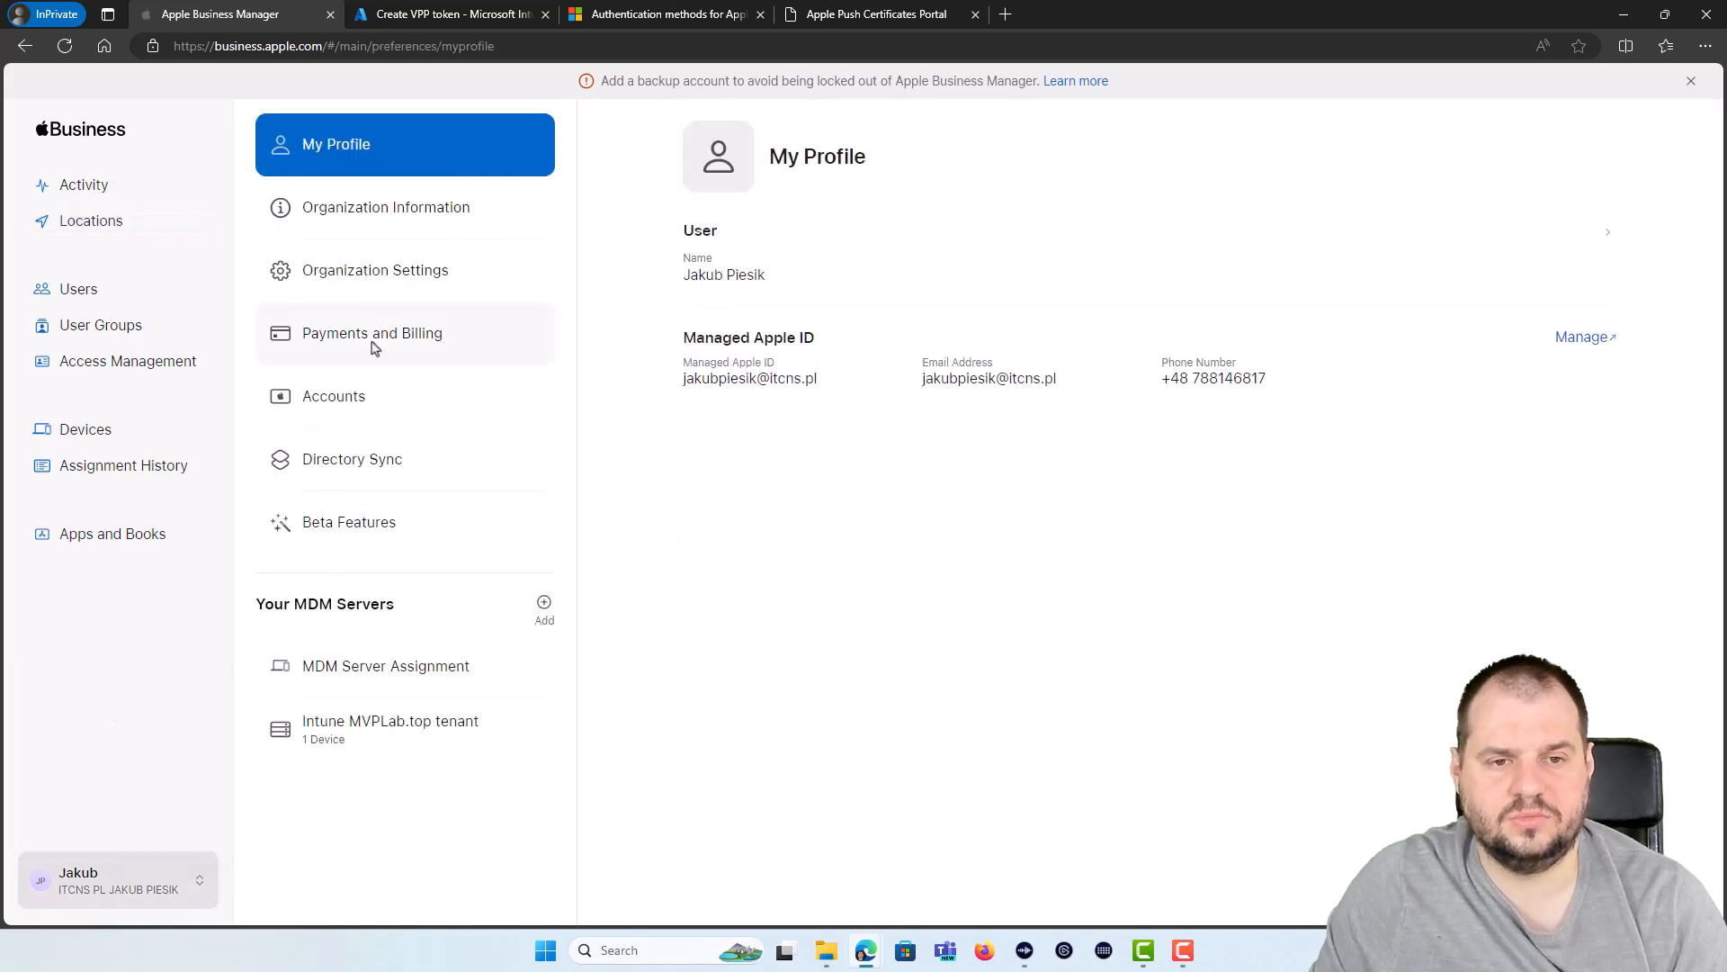
left_click(379, 338)
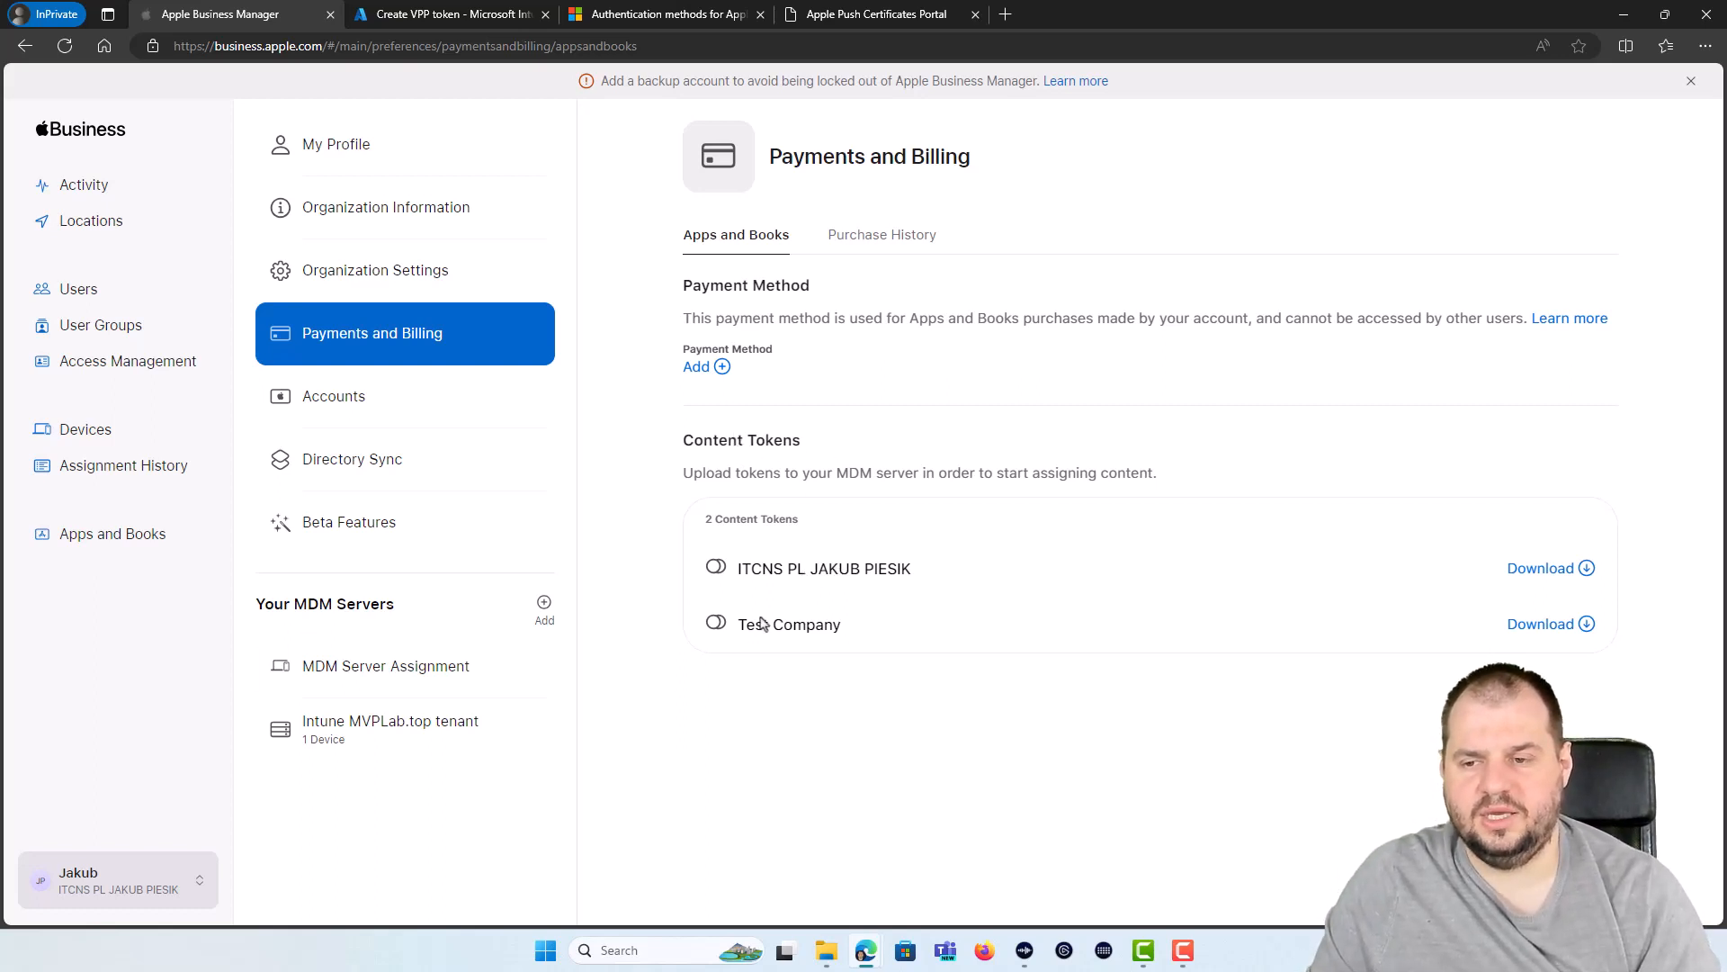
left_click(1504, 620)
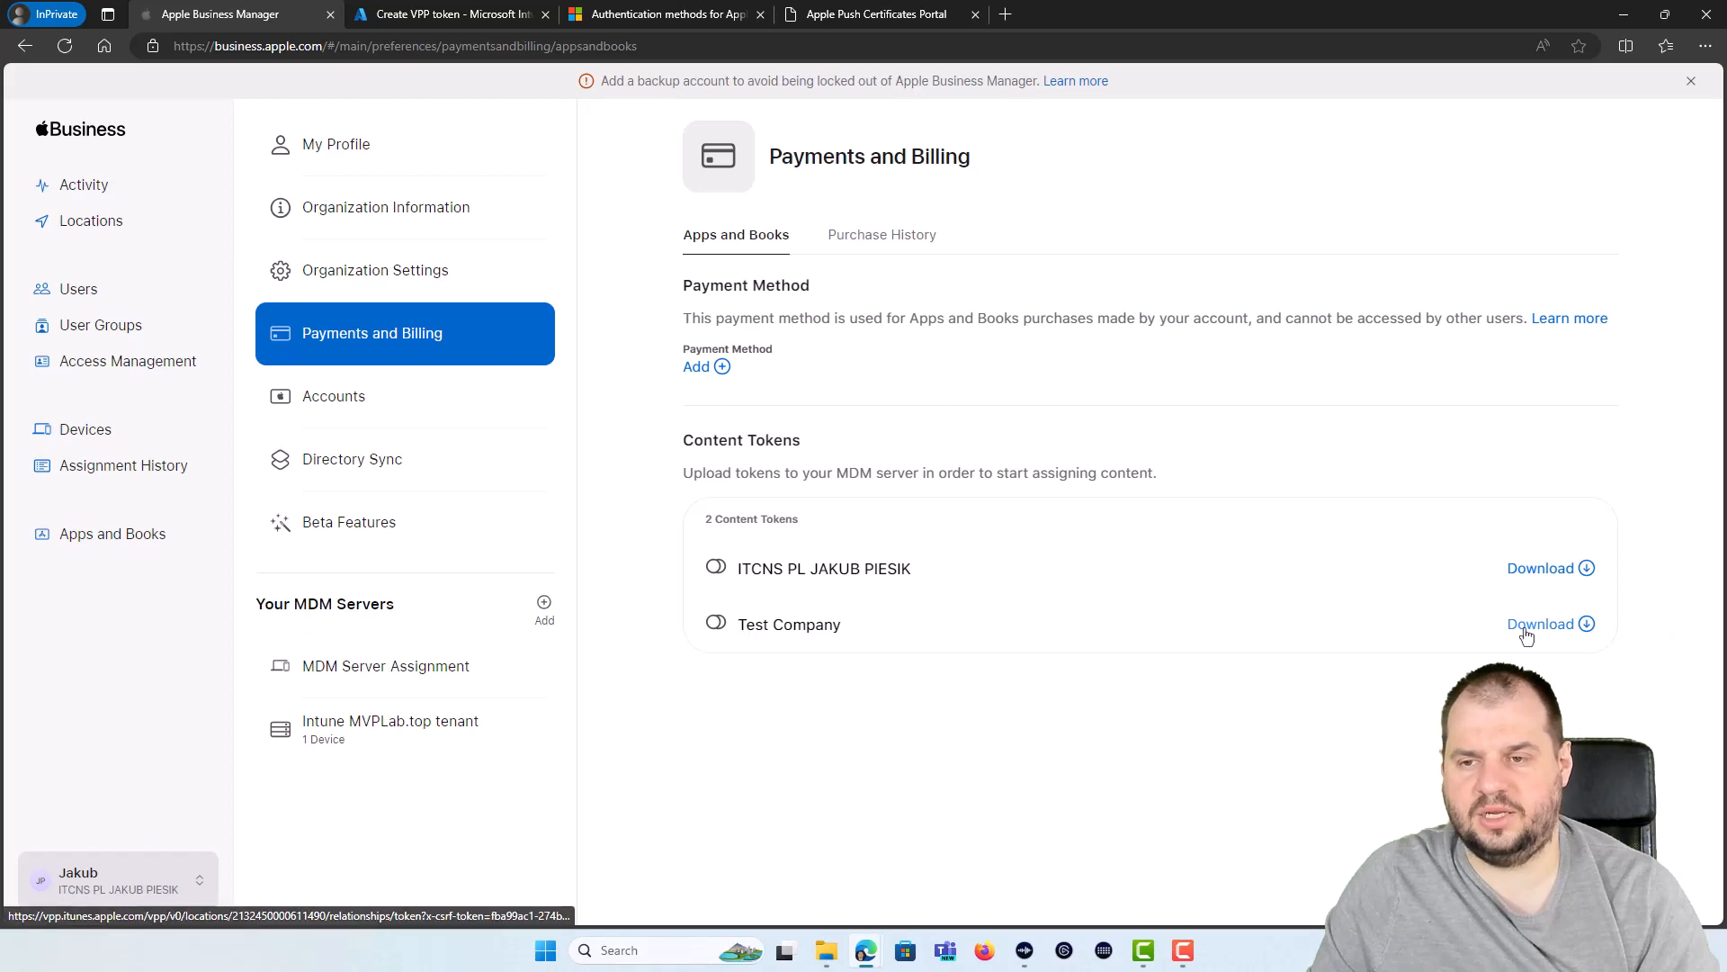
left_click(409, 11)
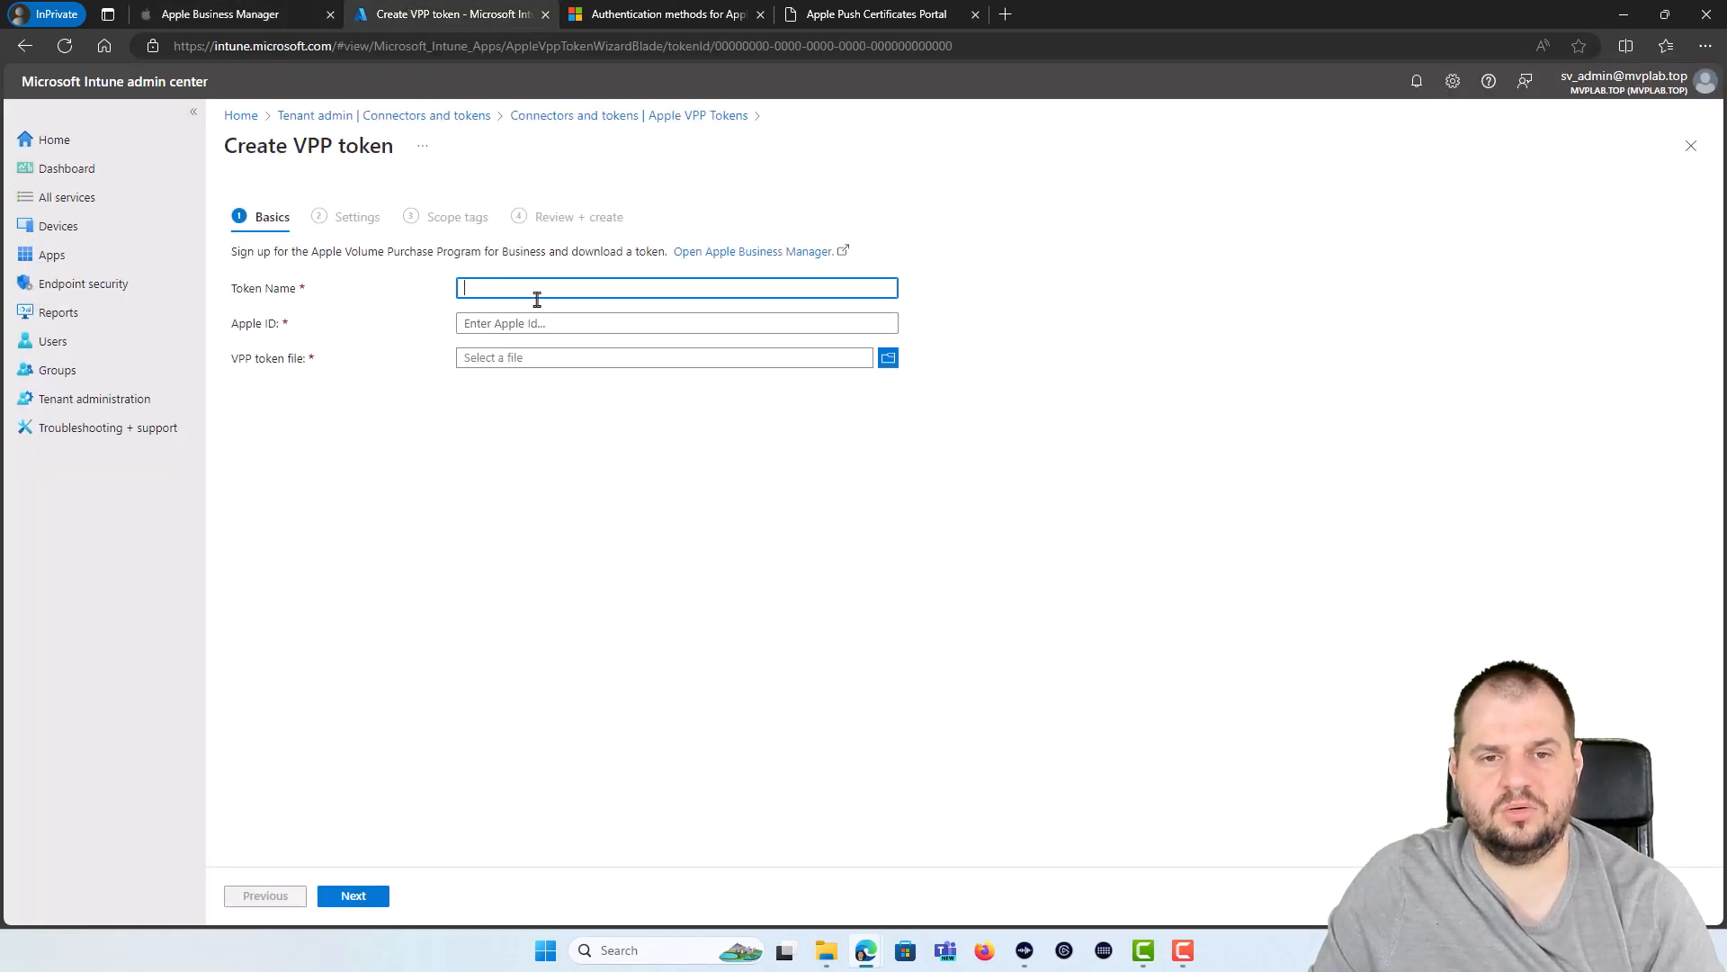
Step: Upload the downloaded .vpptoken file, enter the Apple ID, and name the token 'Test Company VPP'
left_click(521, 360)
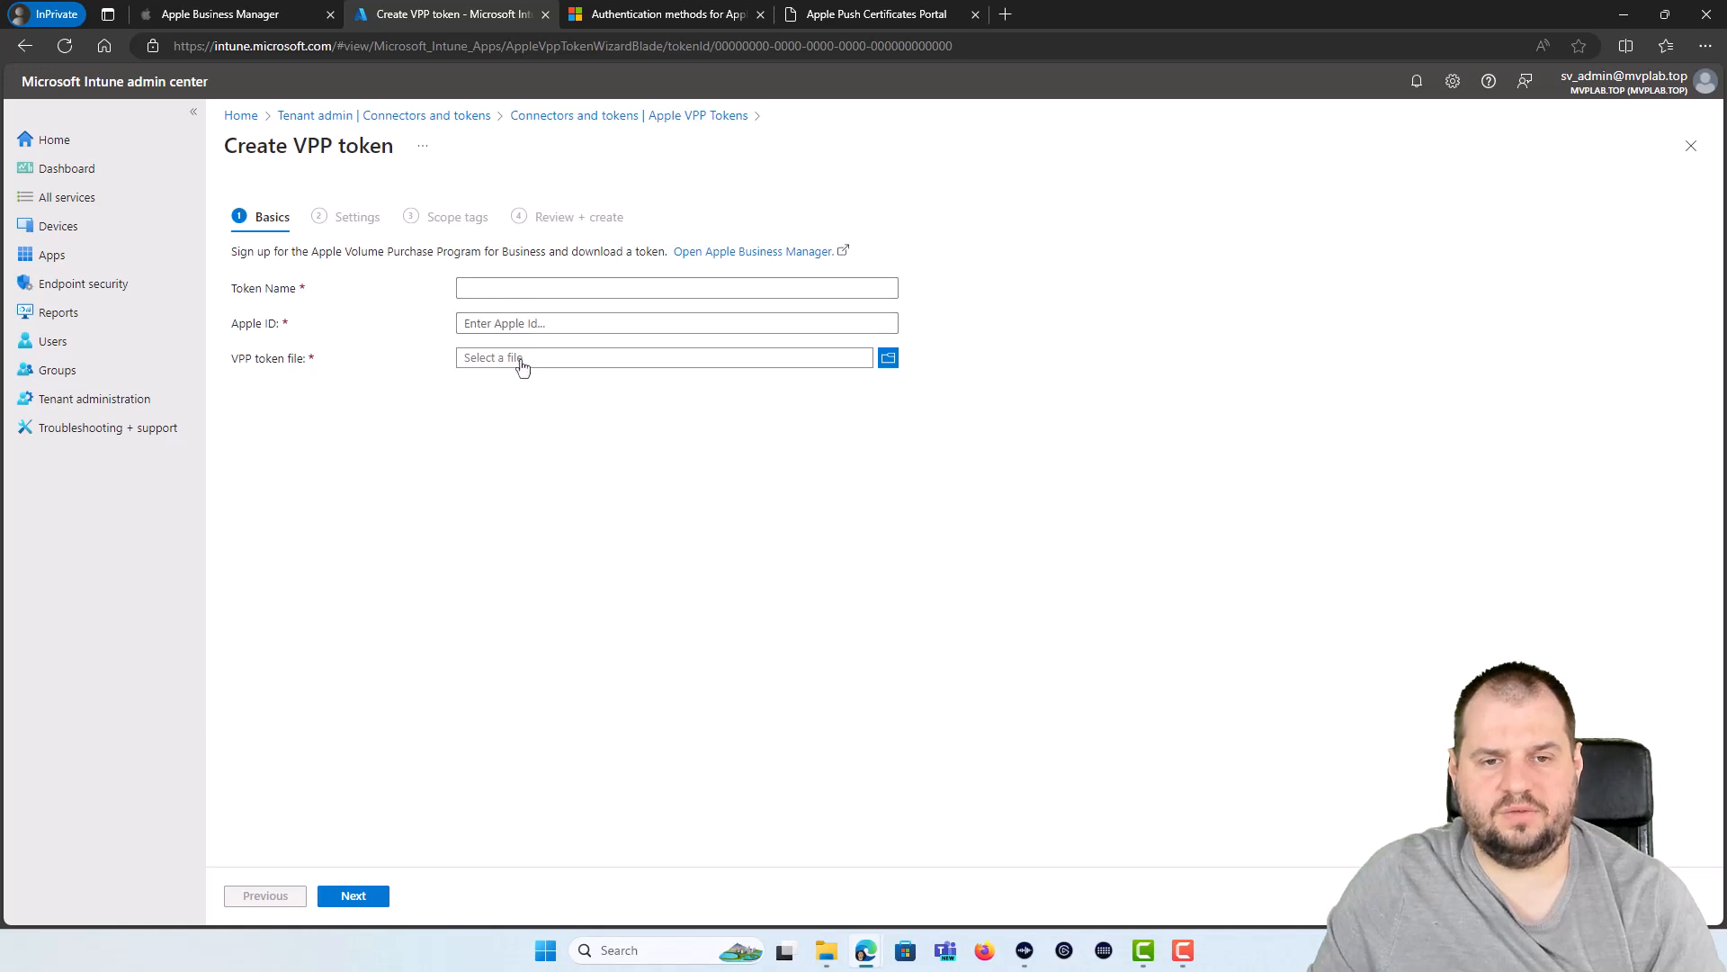
left_click(526, 326)
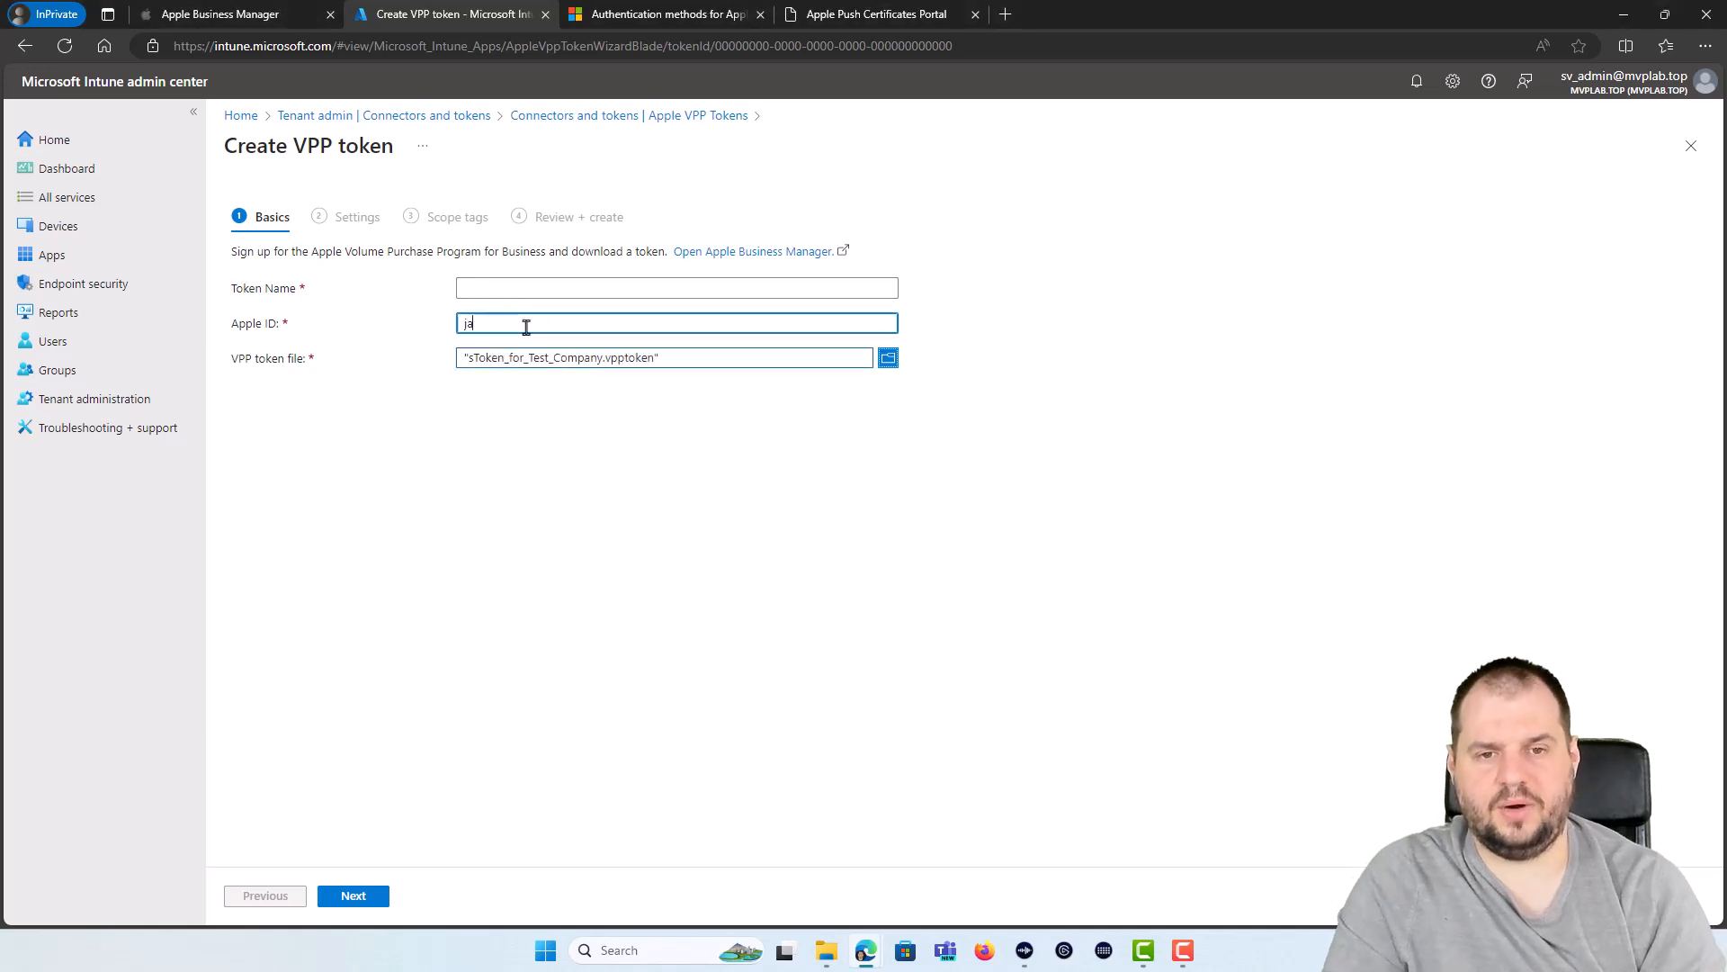
left_click(520, 288)
type("Test Company VPP")
left_click(353, 895)
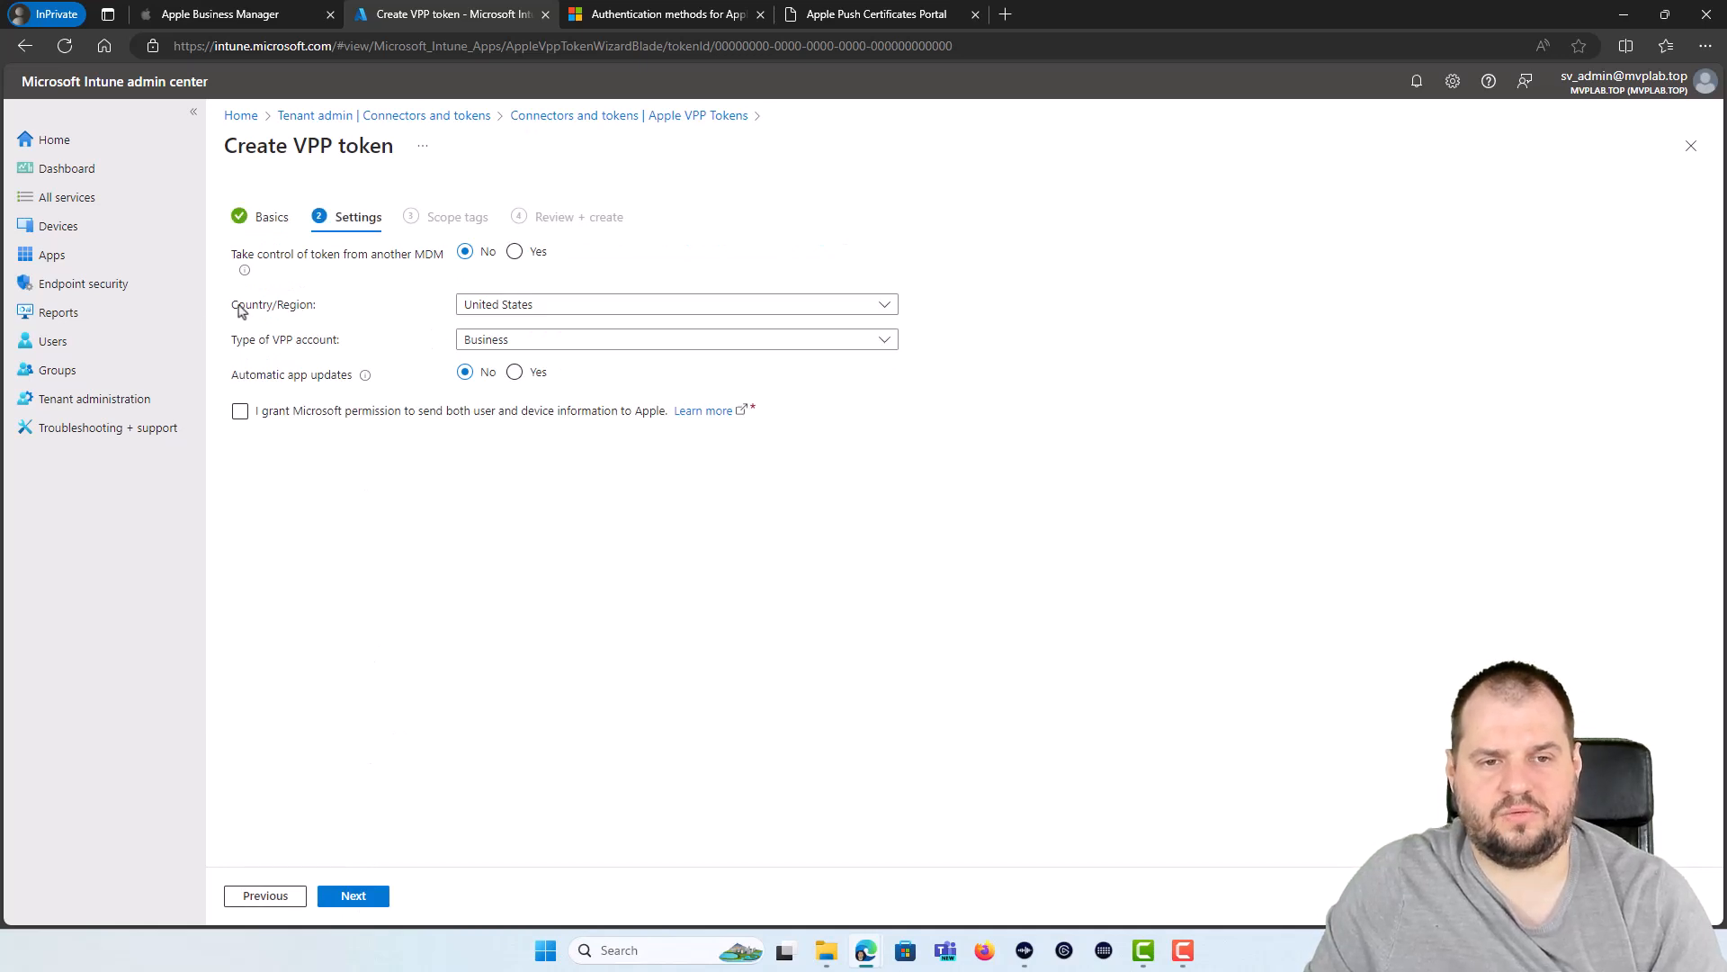
Step: Set country Poland, Business account type, automatic app updates Yes, grant consent, and create the token
left_click(550, 308)
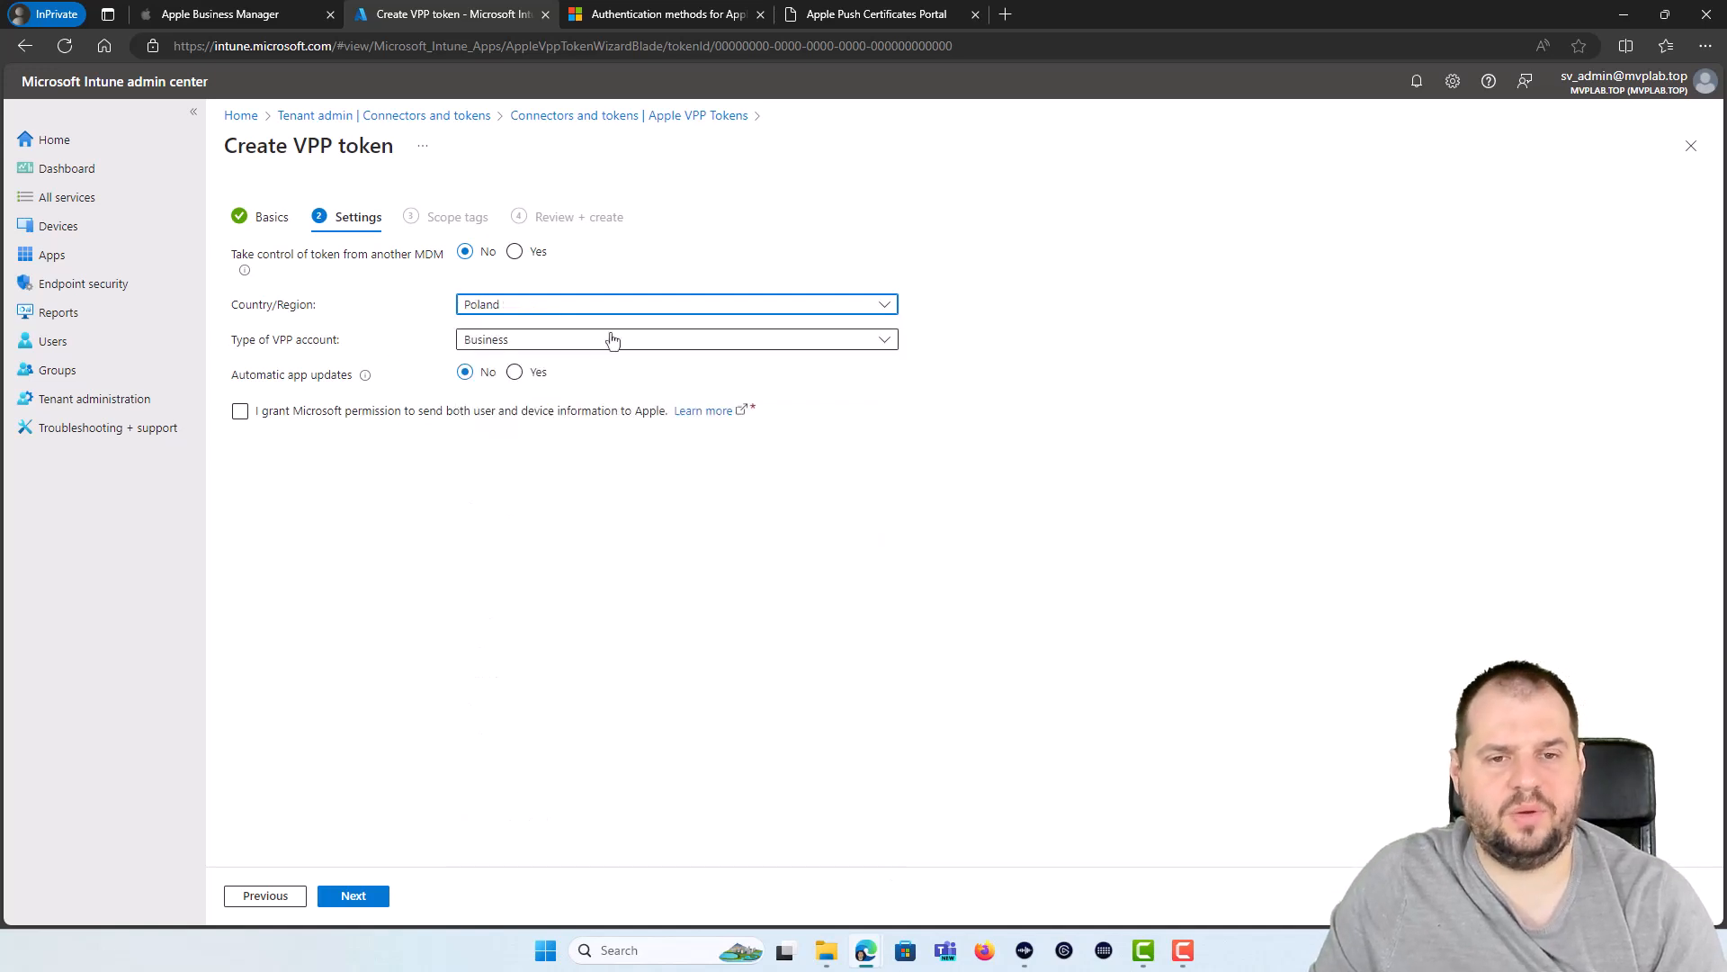
left_click(611, 340)
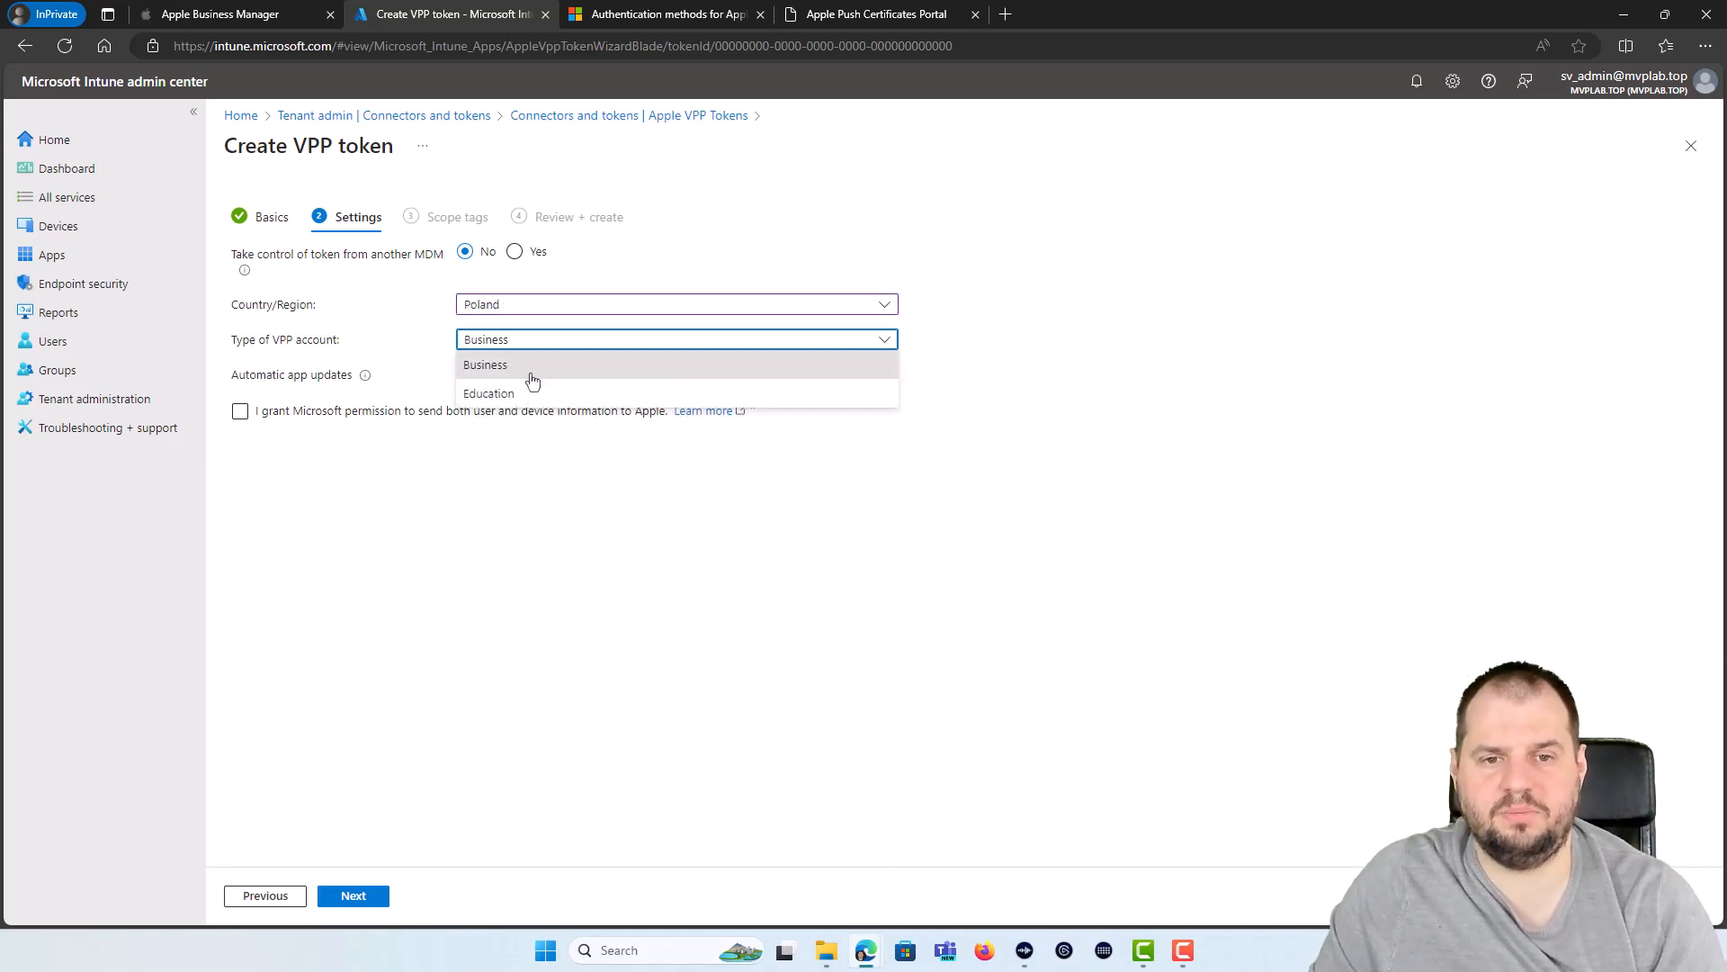
left_click(534, 371)
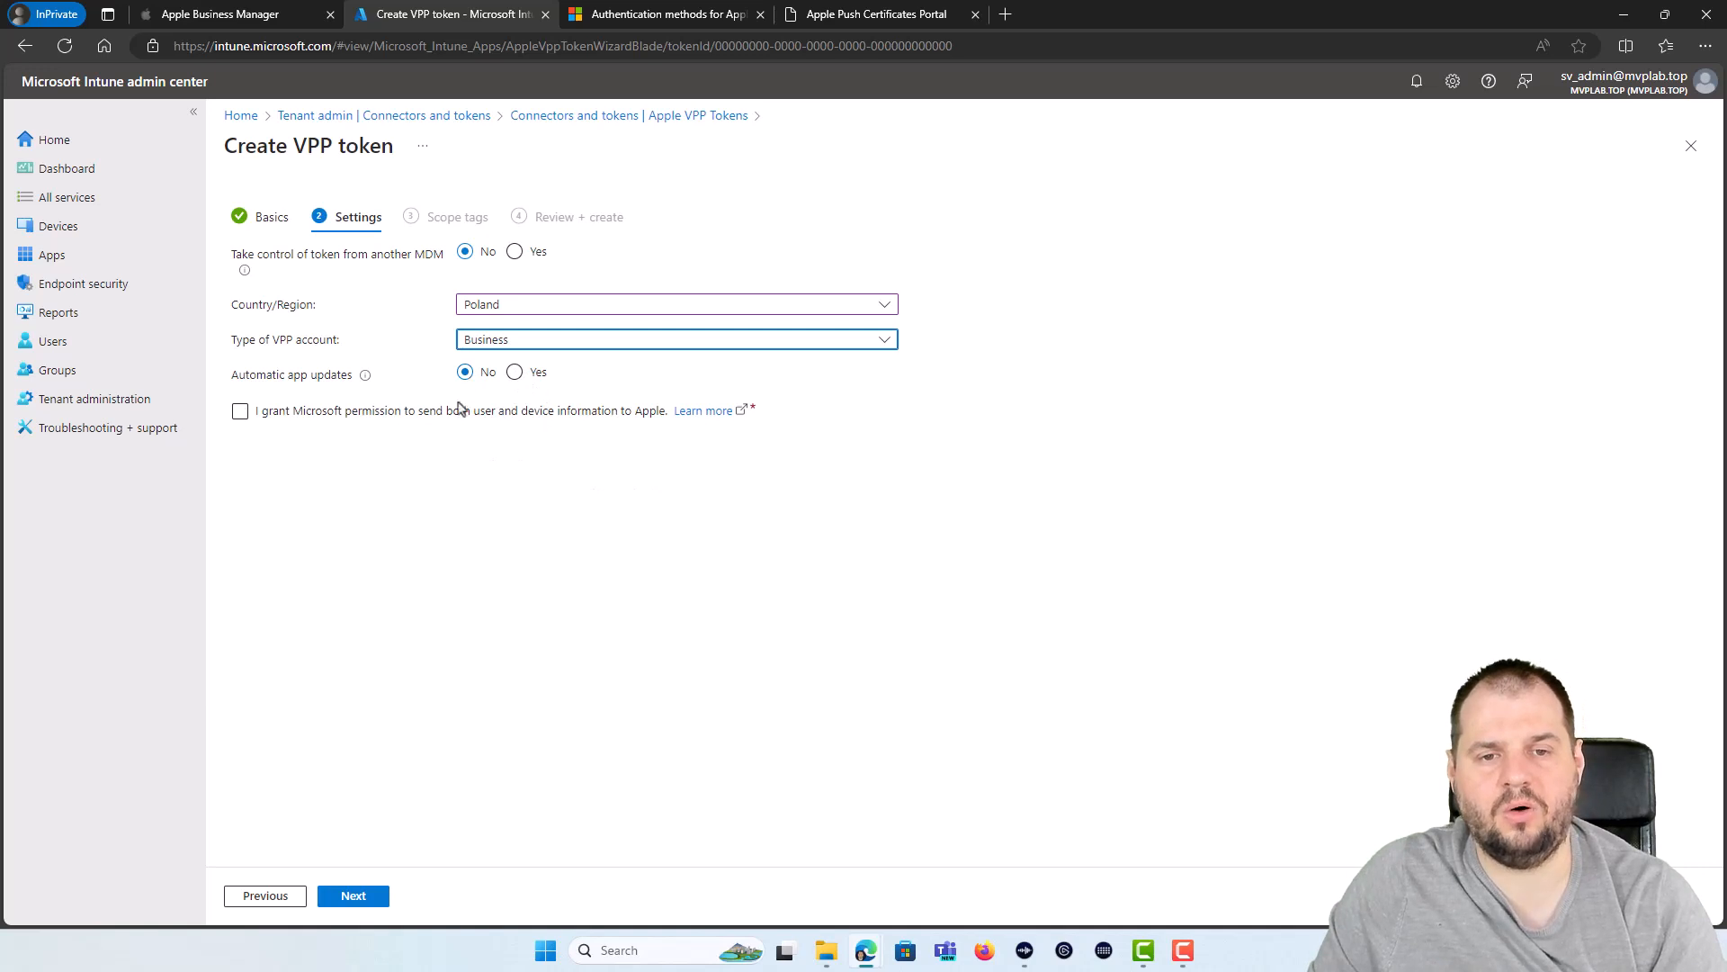
left_click(514, 373)
left_click(240, 412)
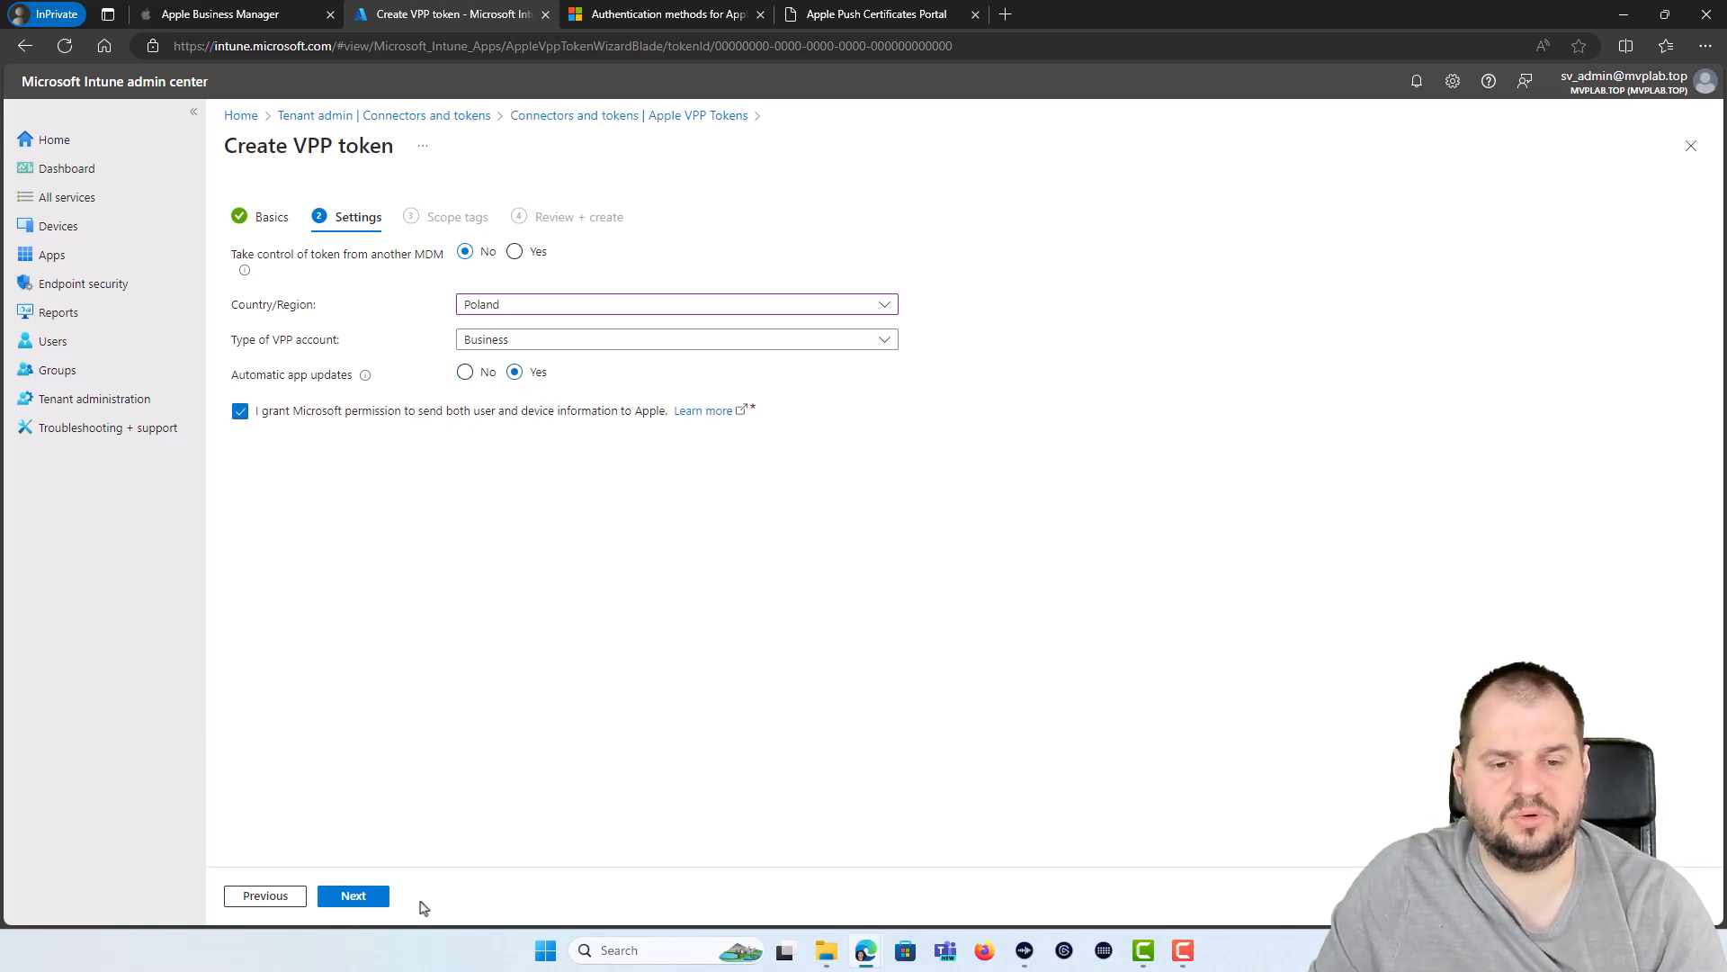
left_click(354, 895)
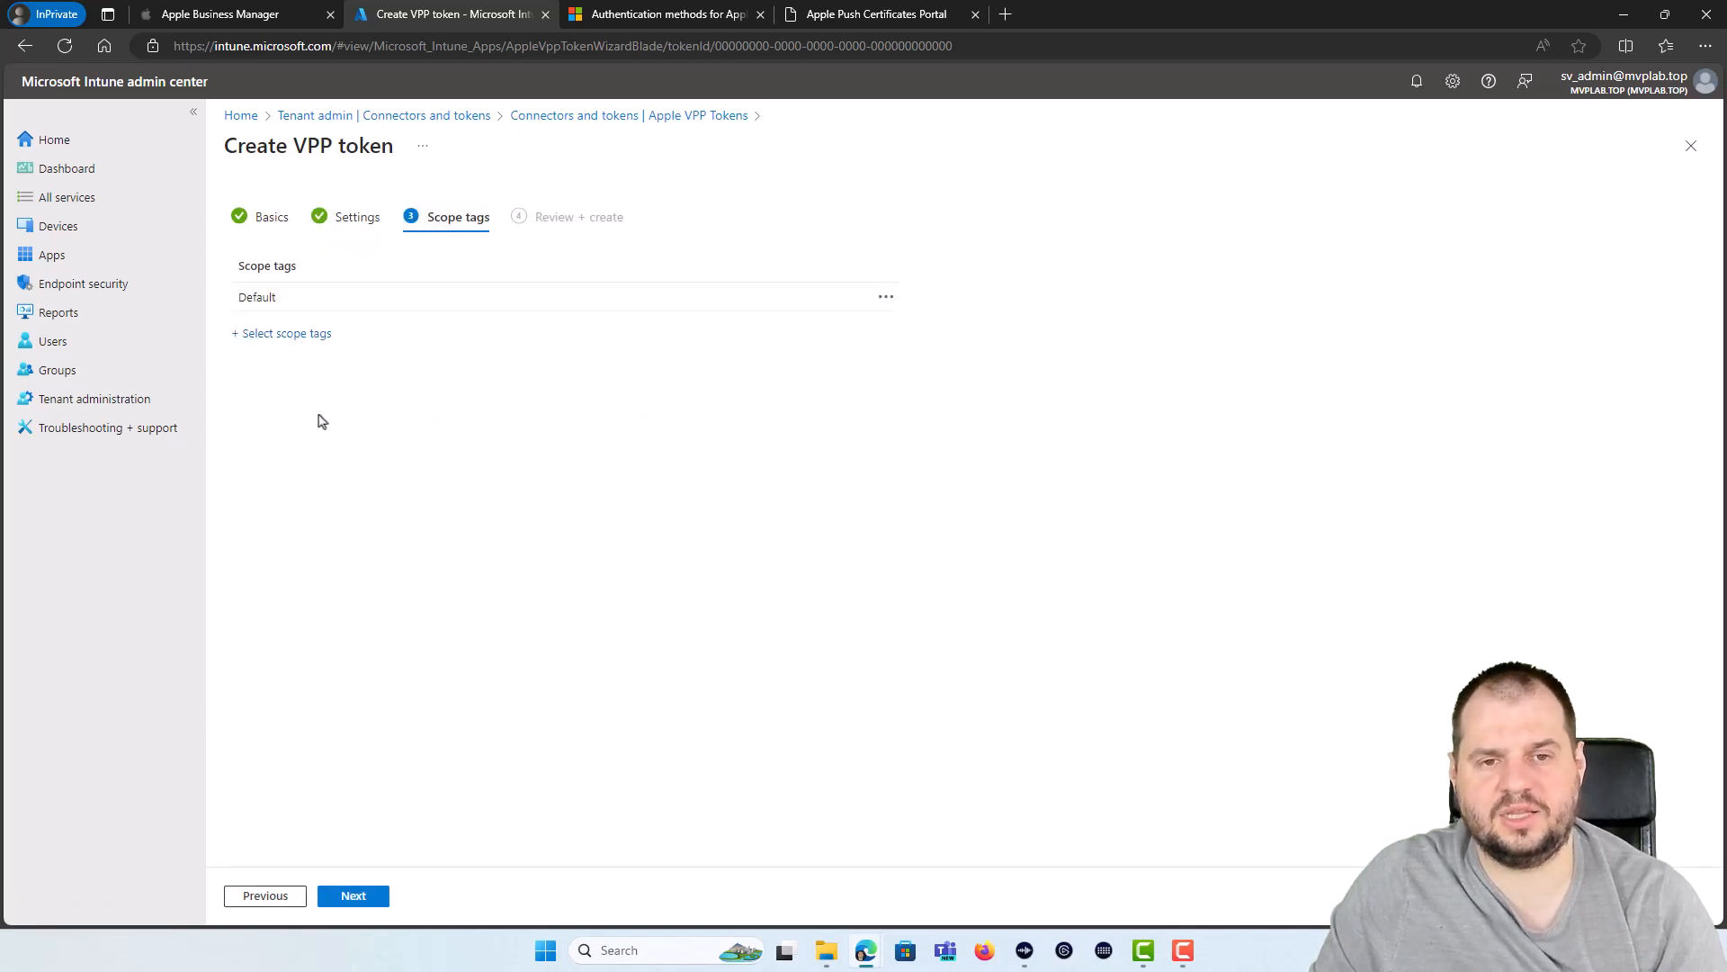
left_click(381, 896)
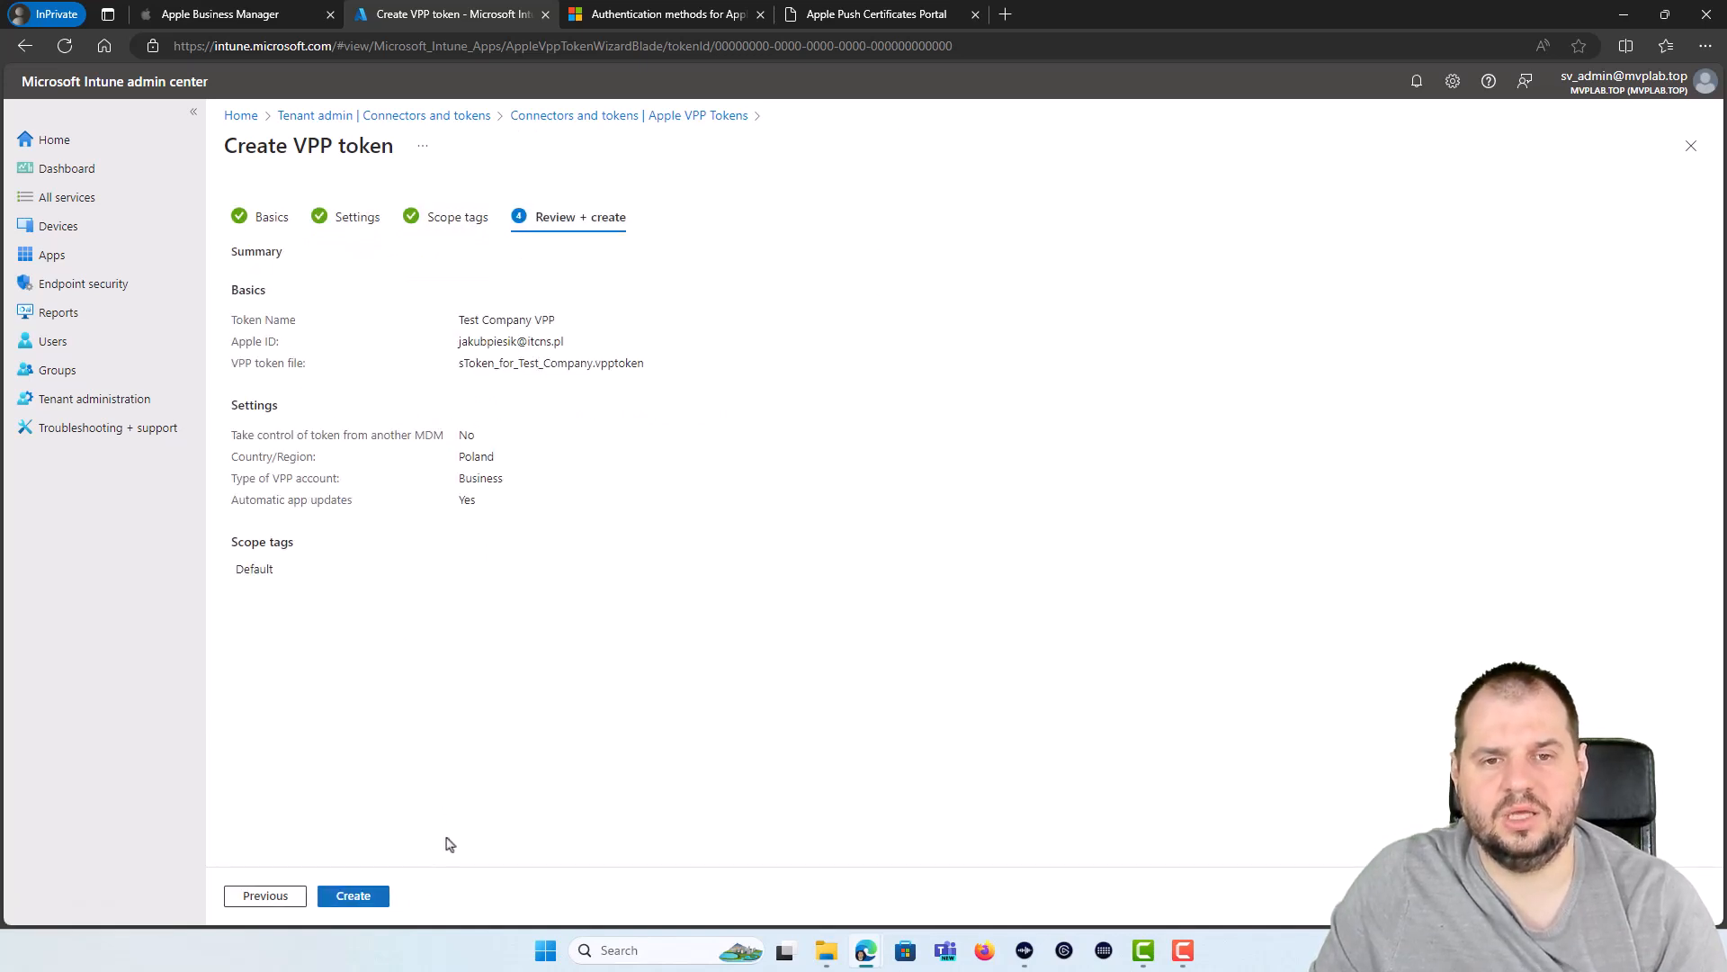
left_click(353, 896)
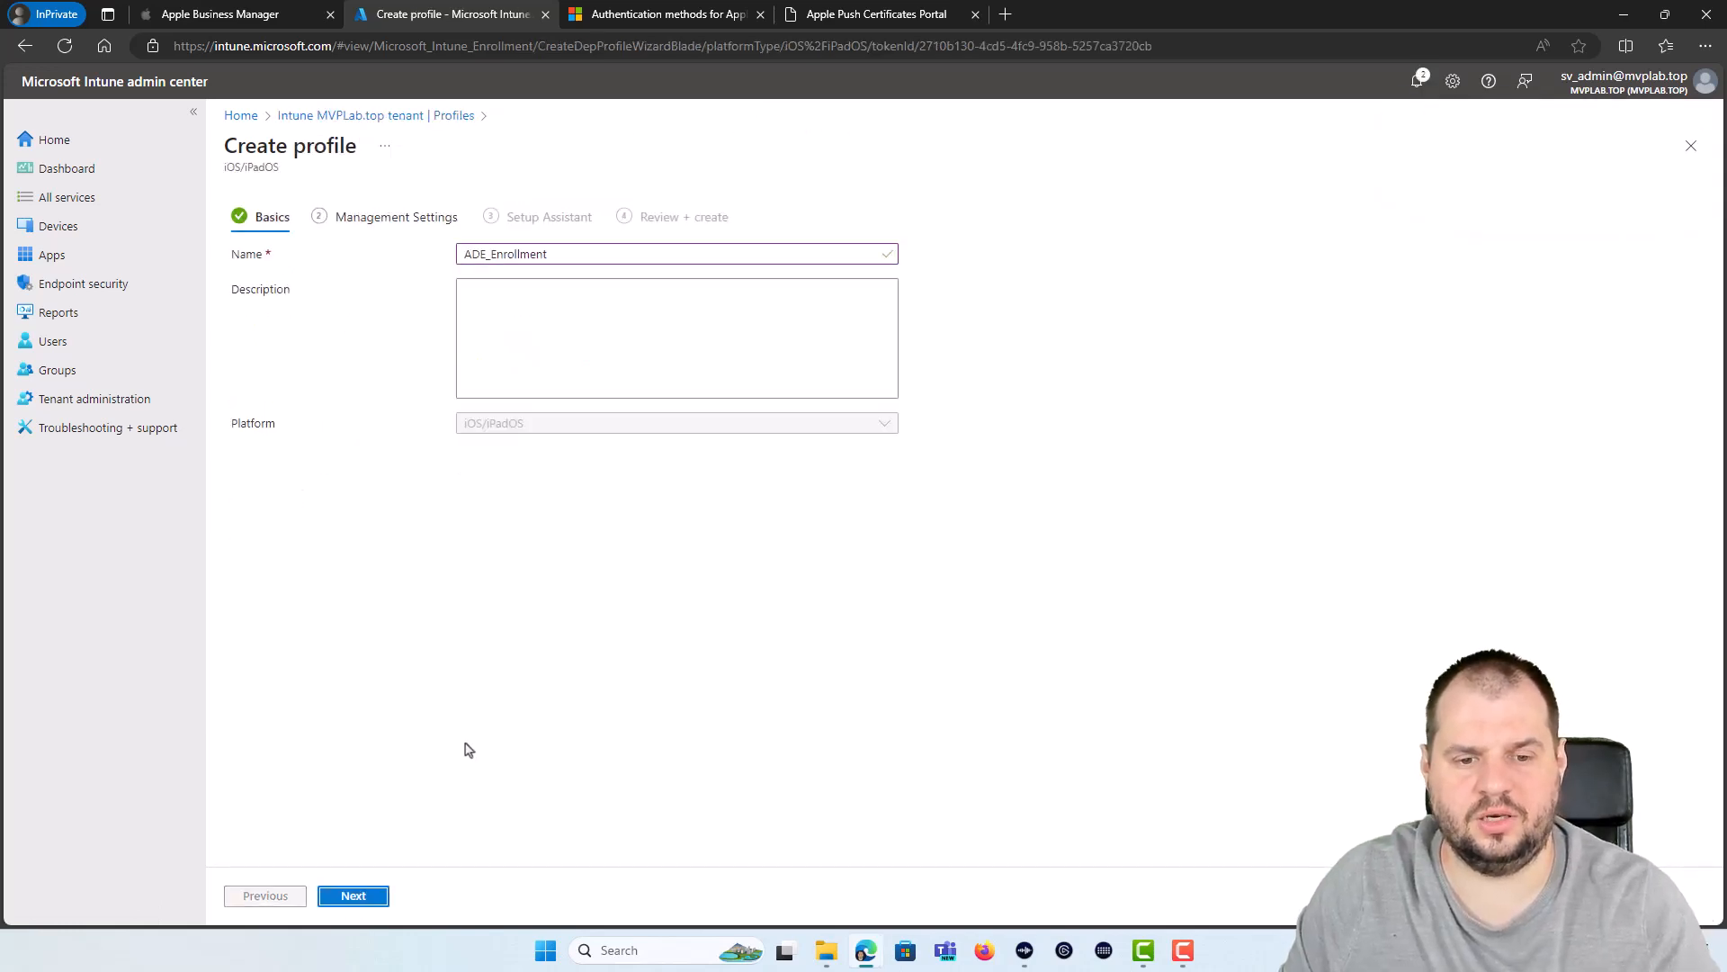
Step: In Management Settings, choose Enroll with User Affinity and leave Install Company Portal with VPP unchanged
left_click(358, 895)
left_click(581, 318)
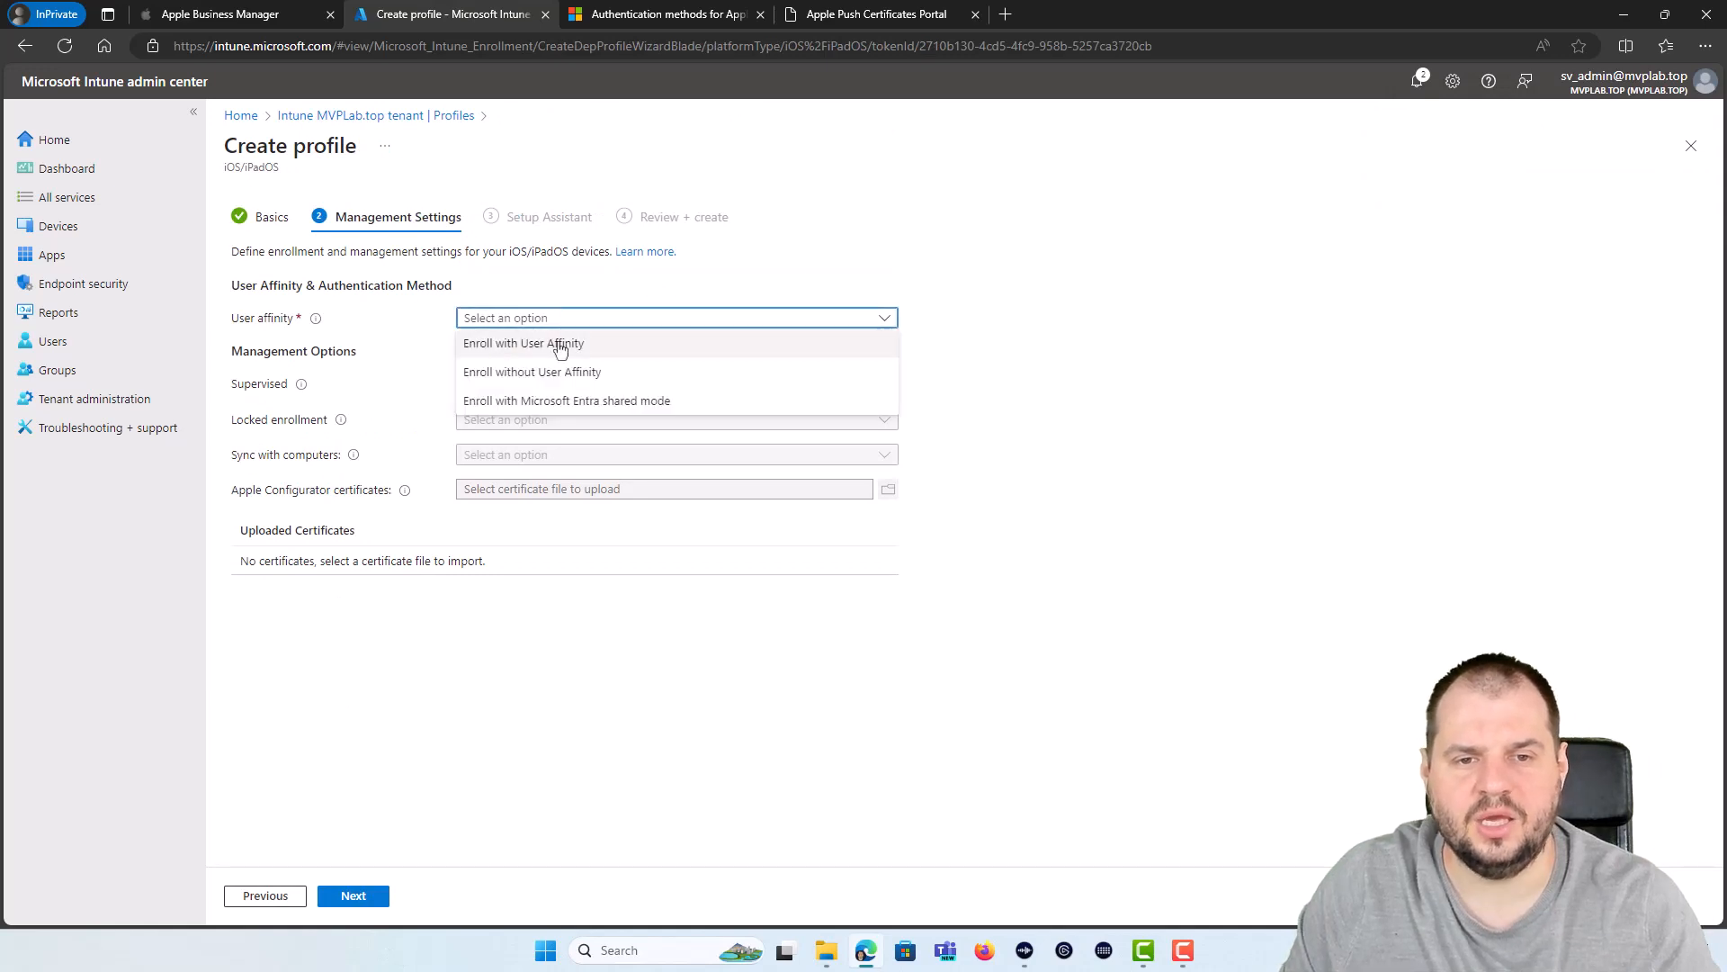
left_click(567, 341)
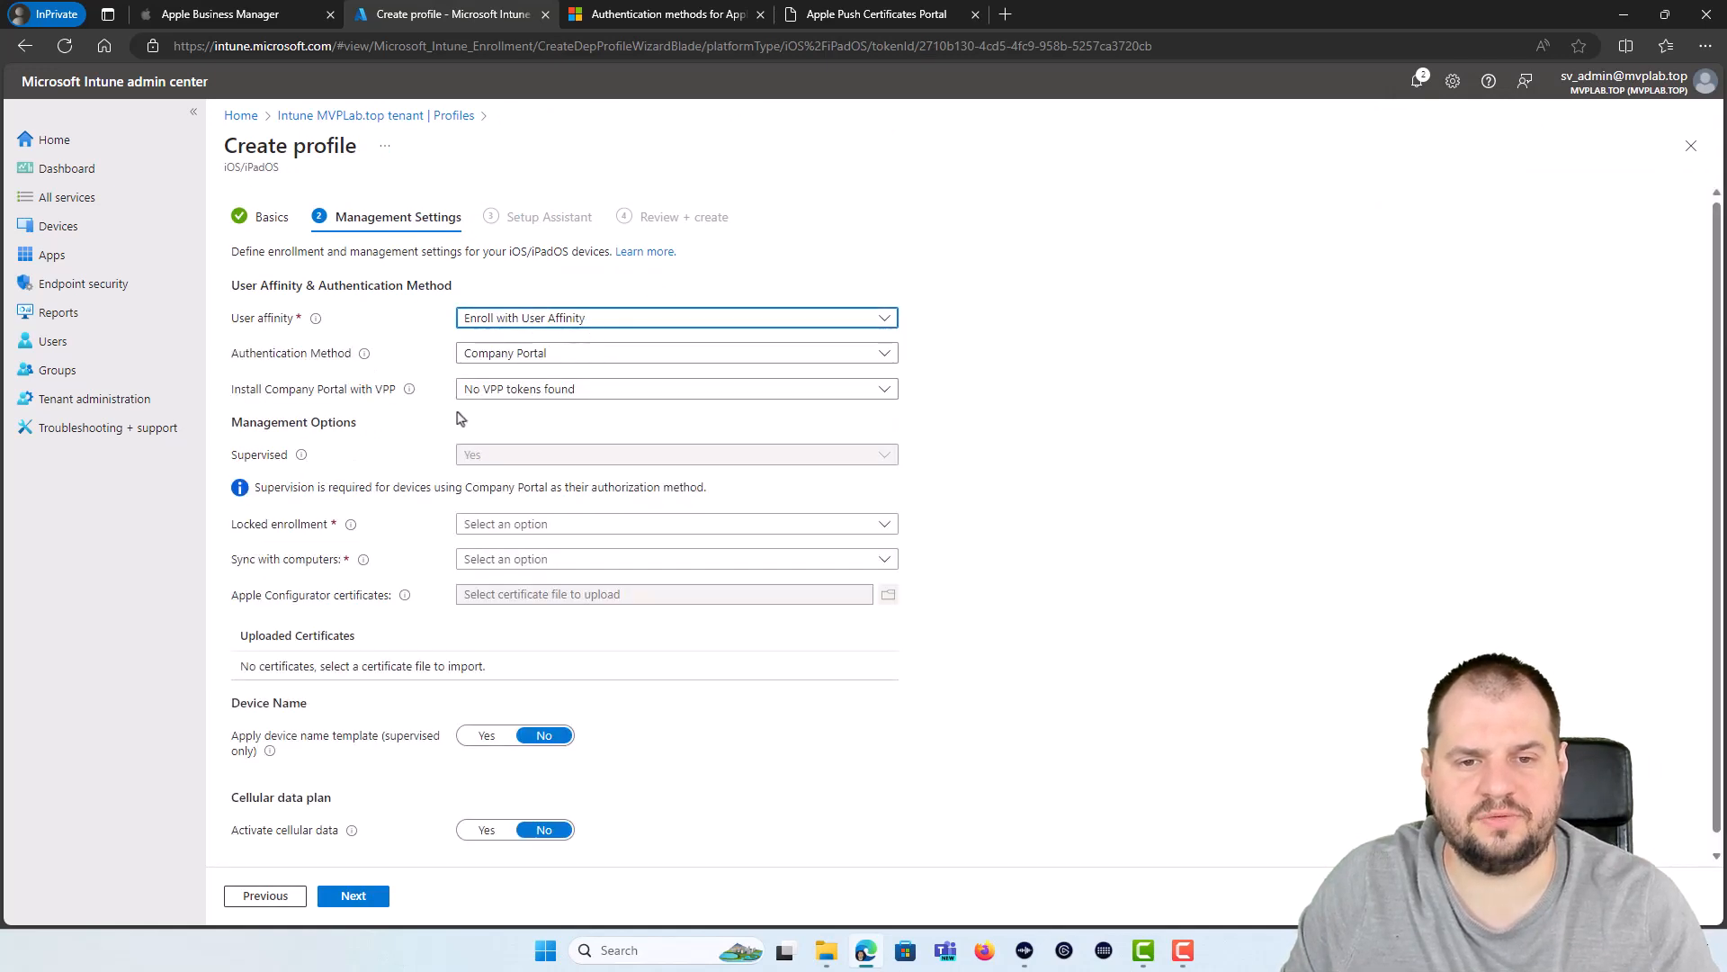
left_click(657, 389)
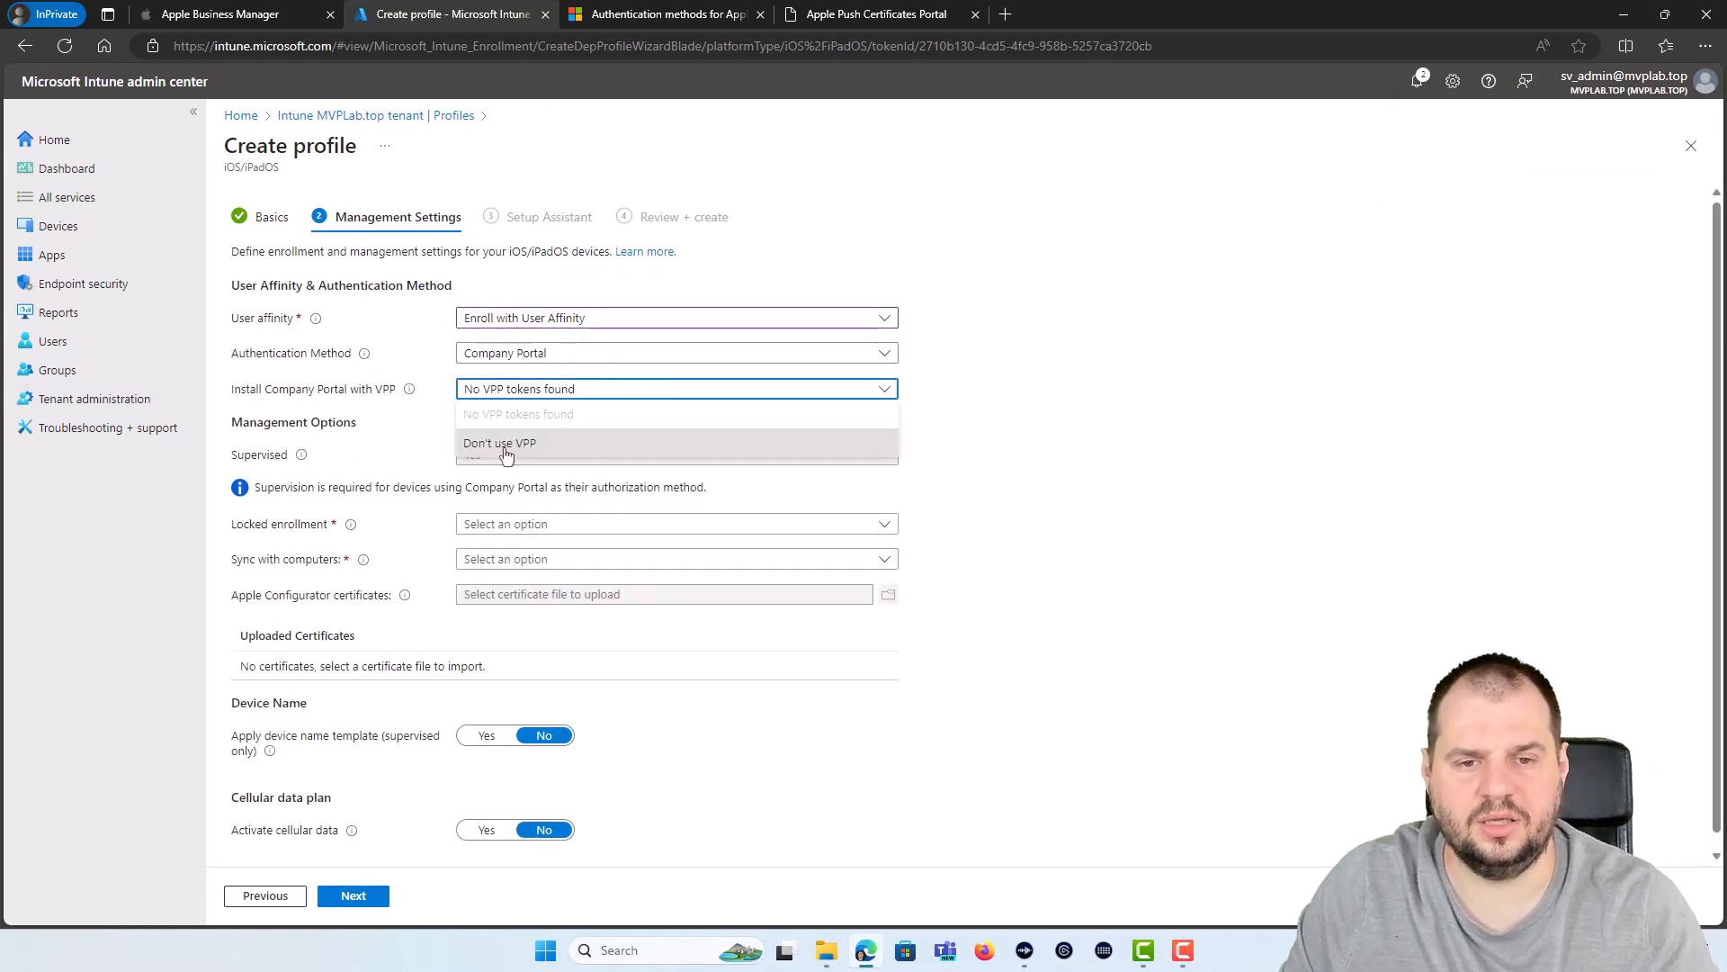
left_click(607, 391)
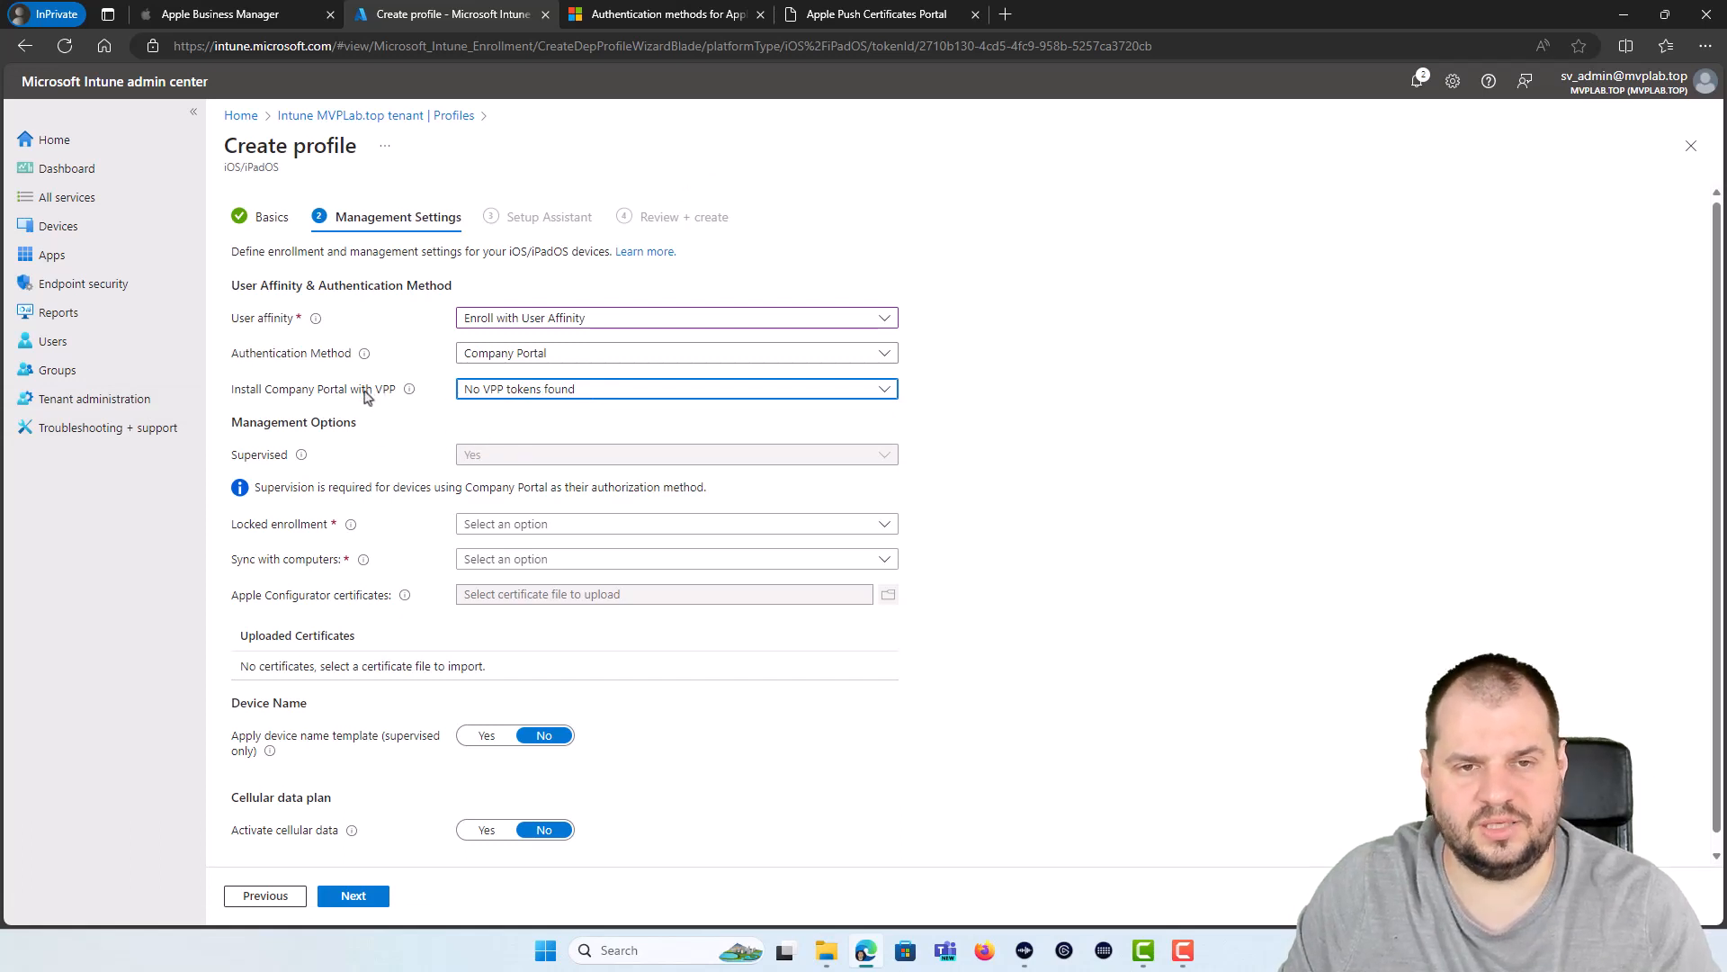
Step: Find Intune Company Portal by searching 'company portal' in Apple Business Manager's Apps and Books
left_click(210, 16)
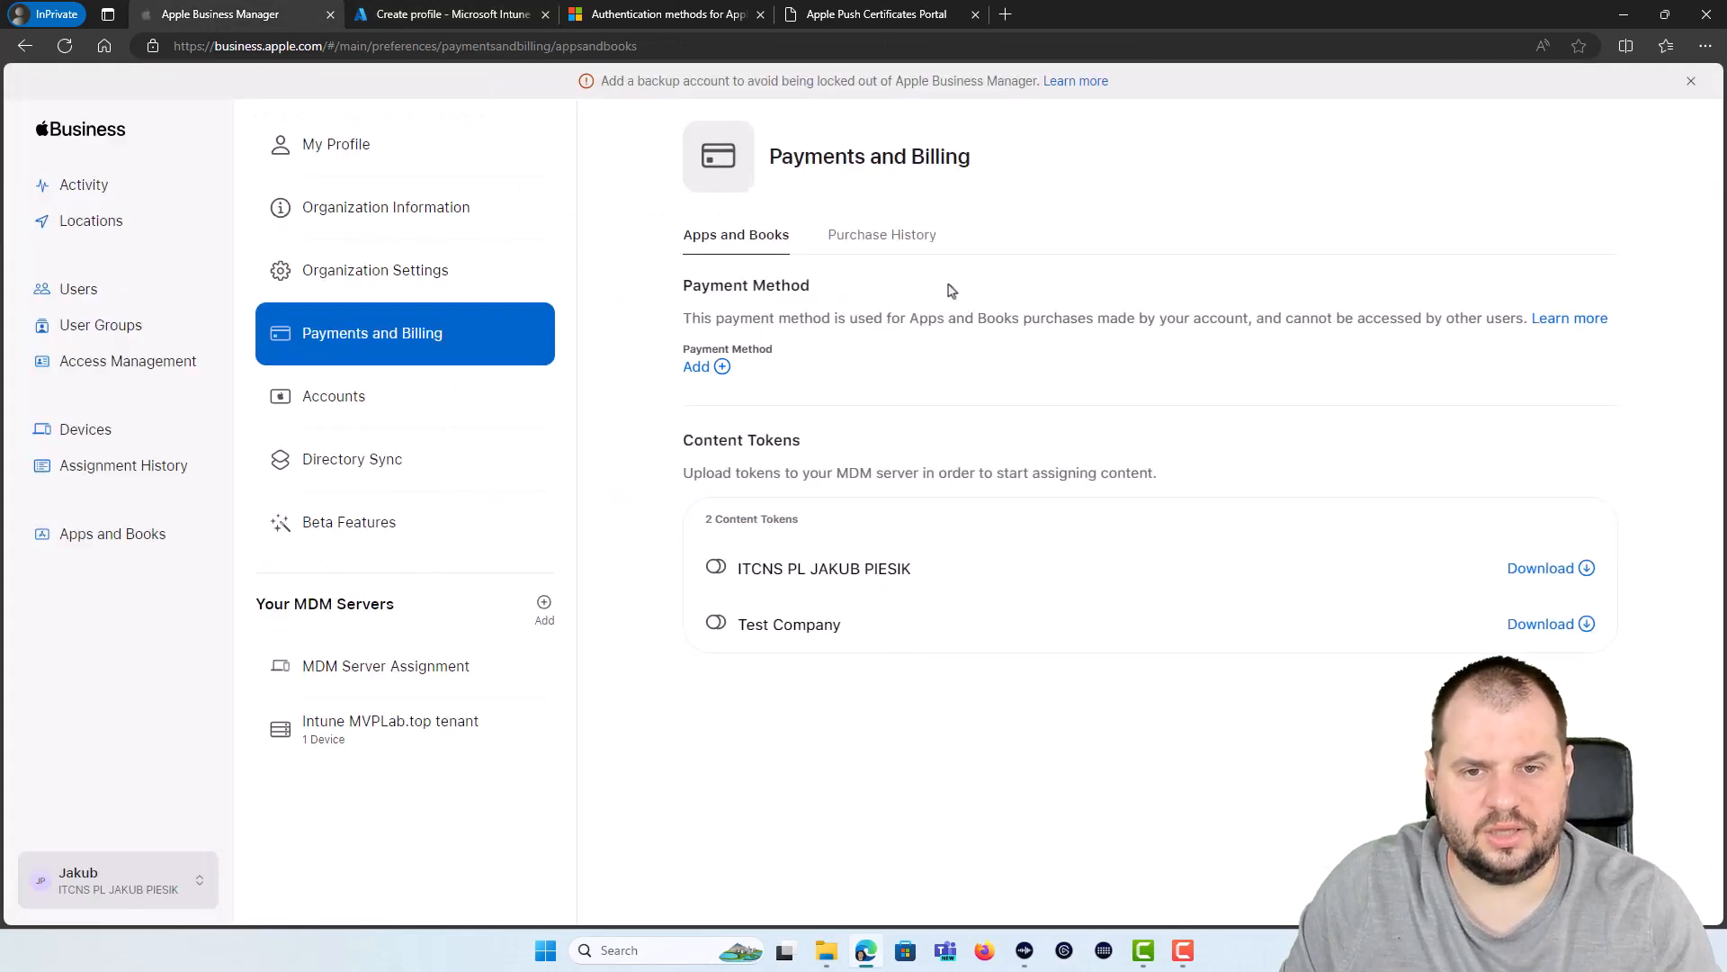
right_click(787, 705)
left_click(711, 640)
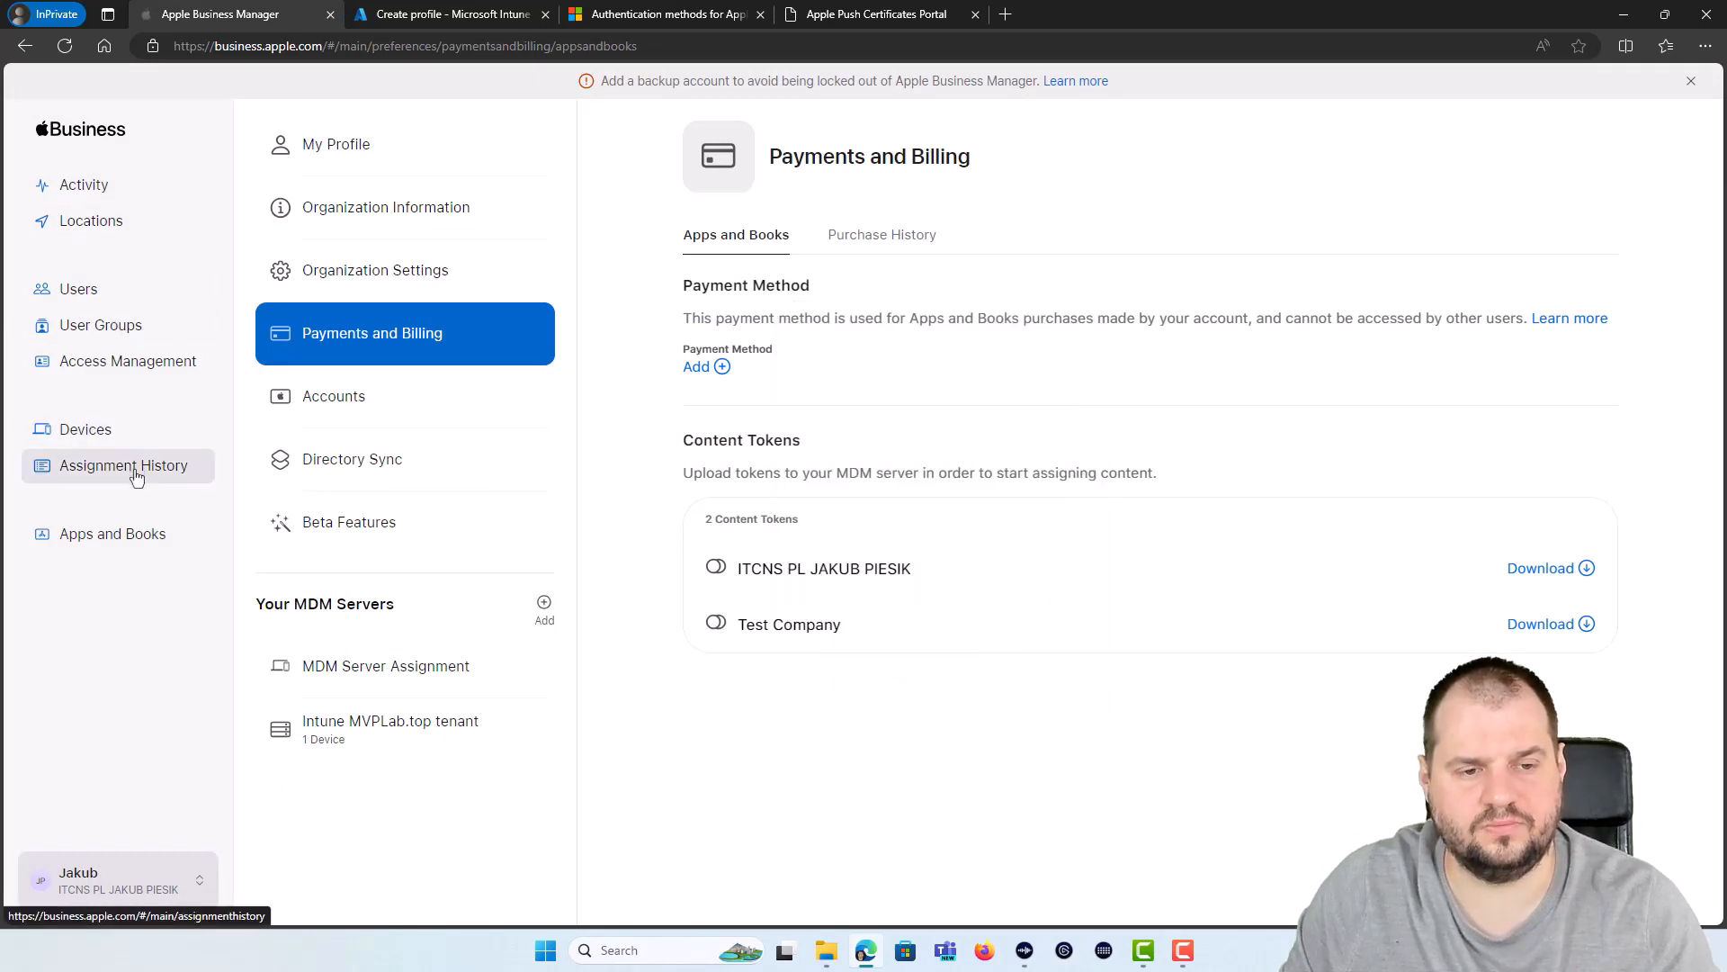
left_click(117, 540)
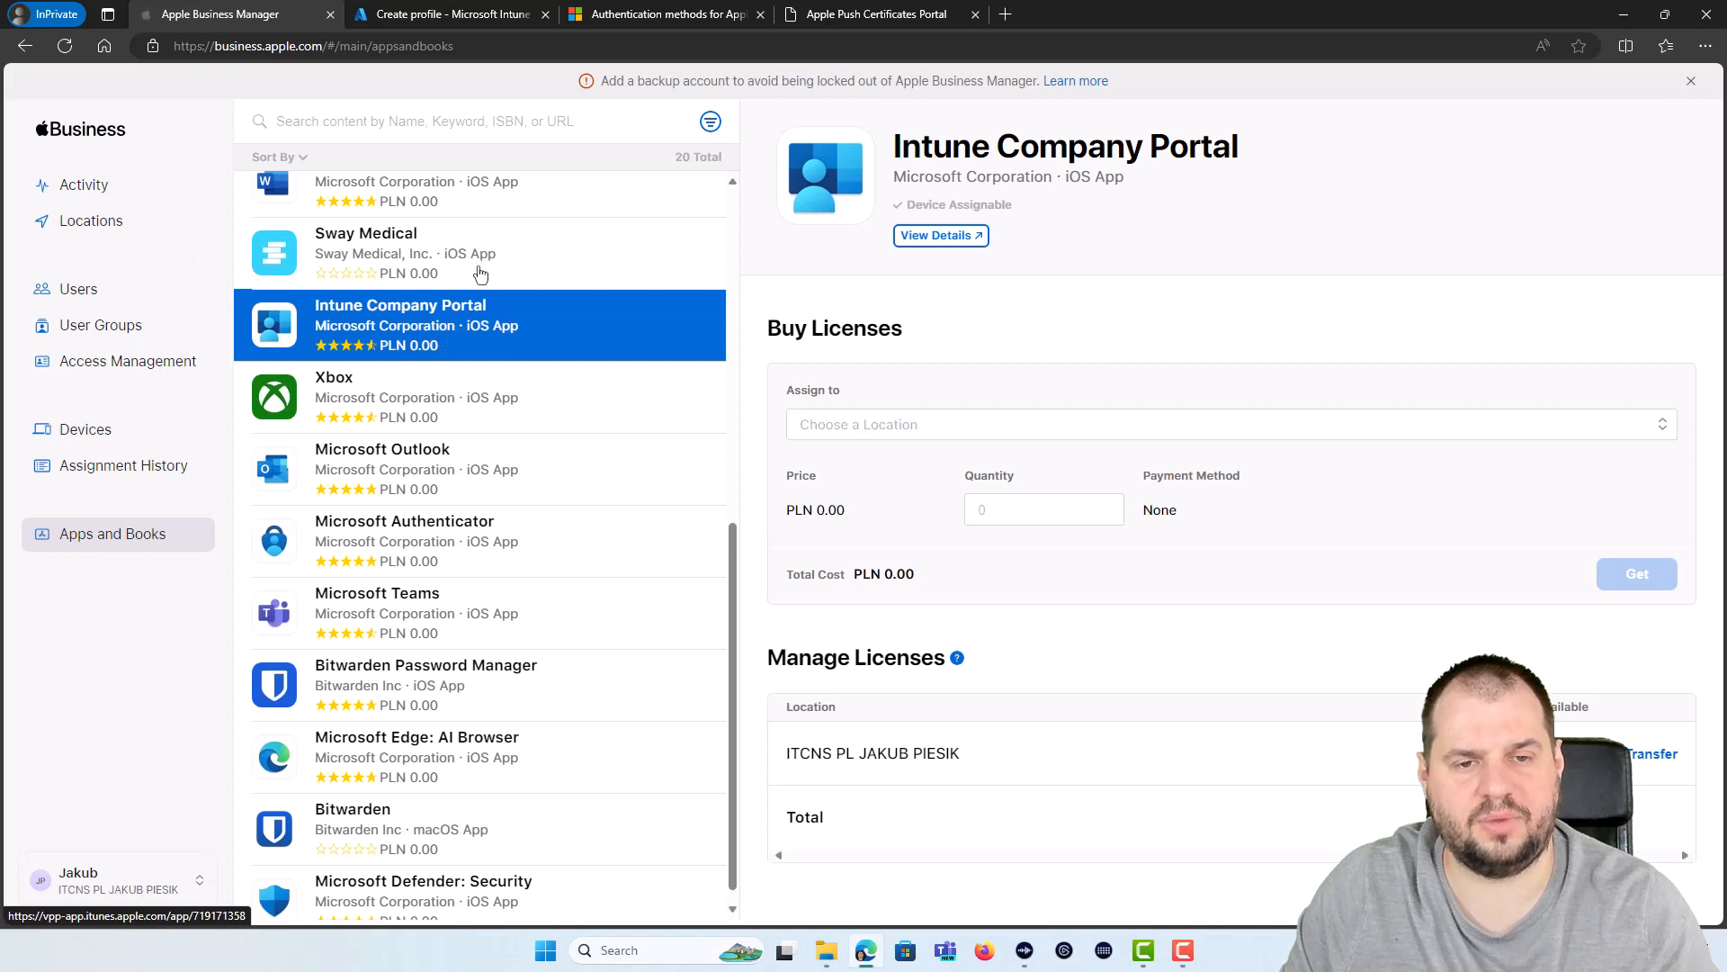
left_click(397, 128)
type("company portal")
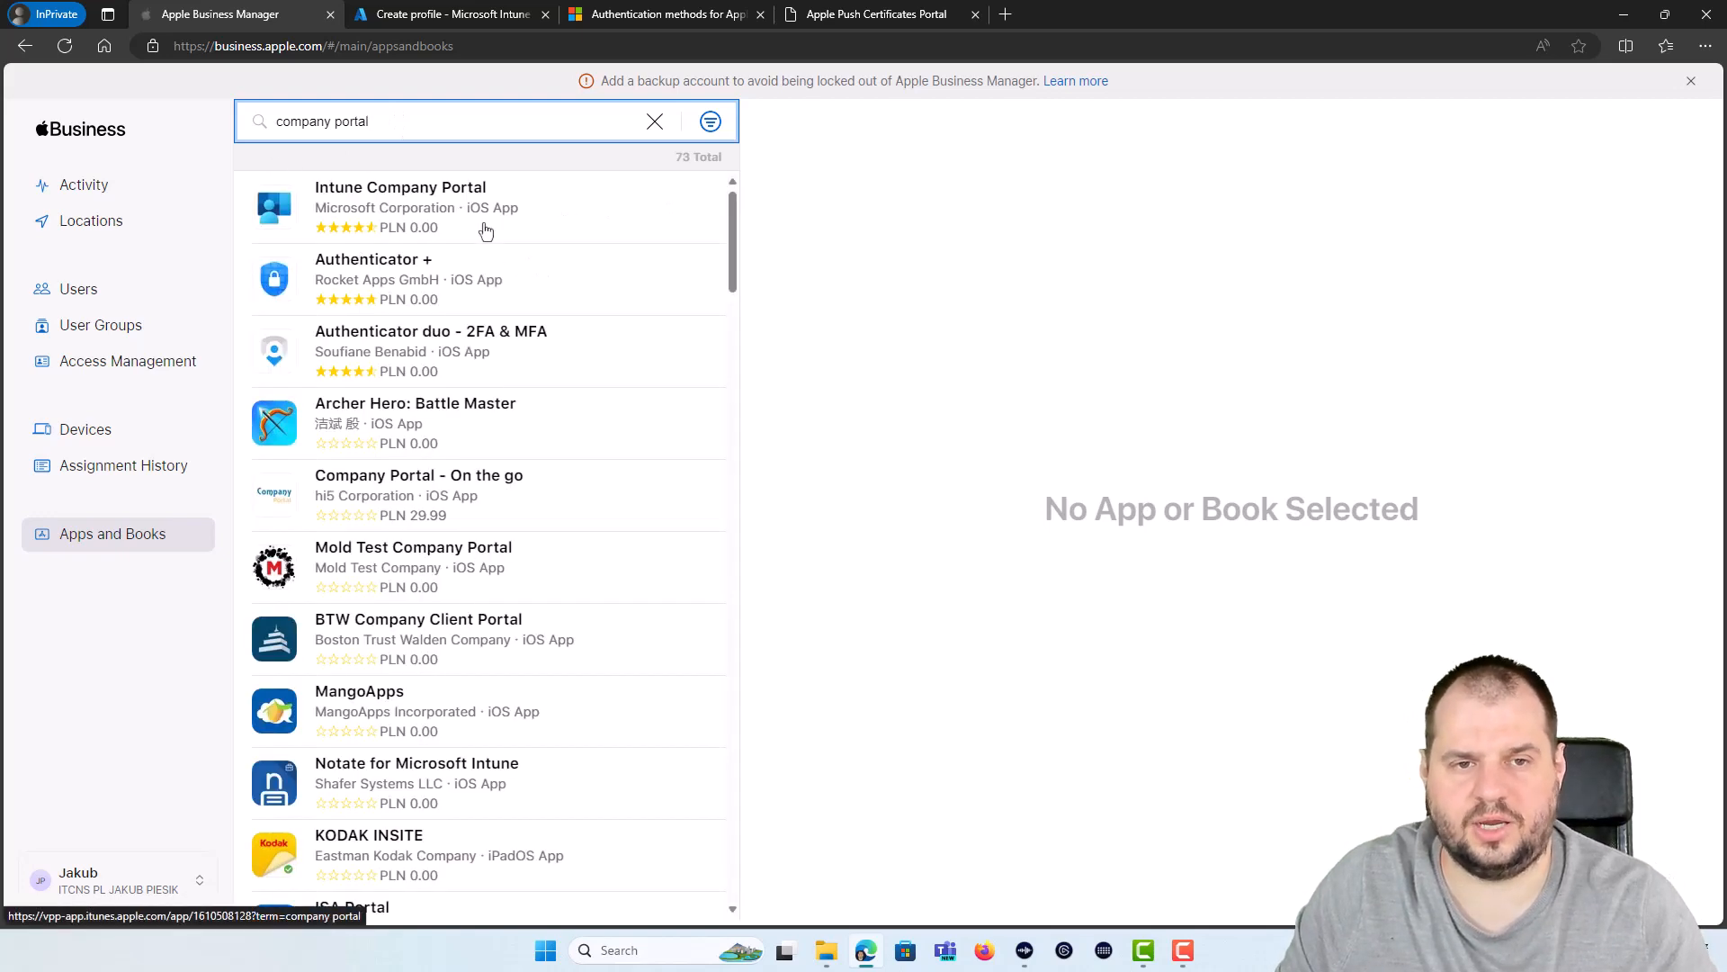
left_click(444, 208)
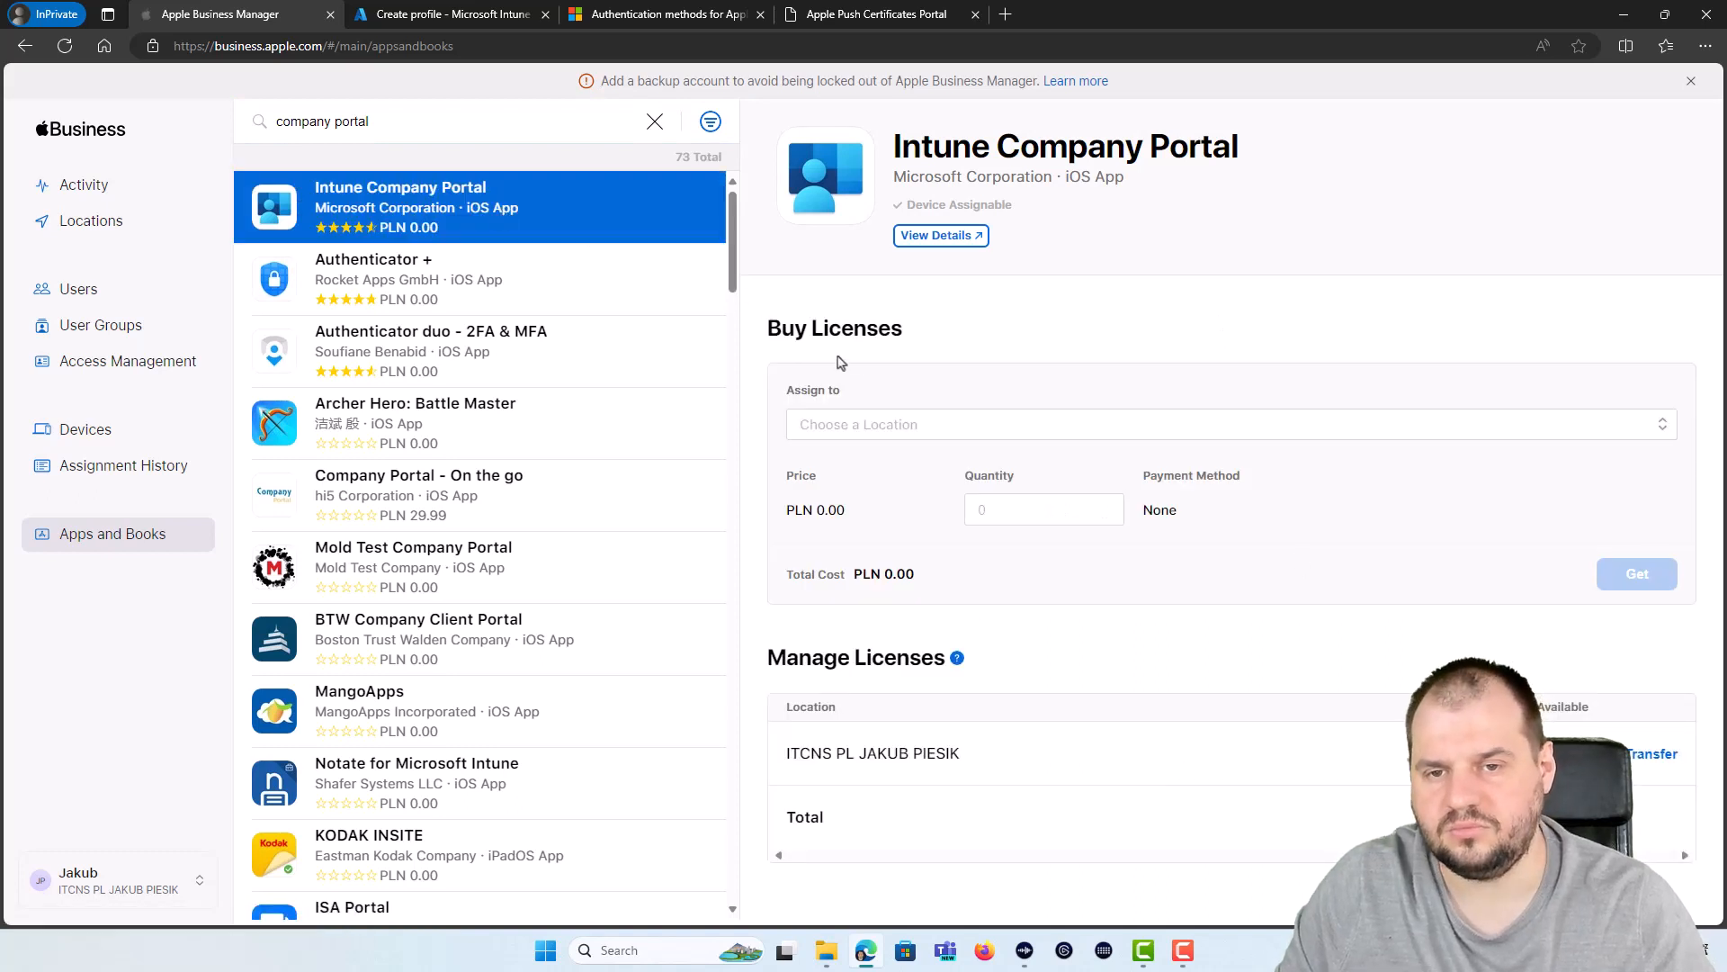
Step: Get 10000 Intune Company Portal licenses assigned to Test Company
left_click(821, 426)
left_click(841, 478)
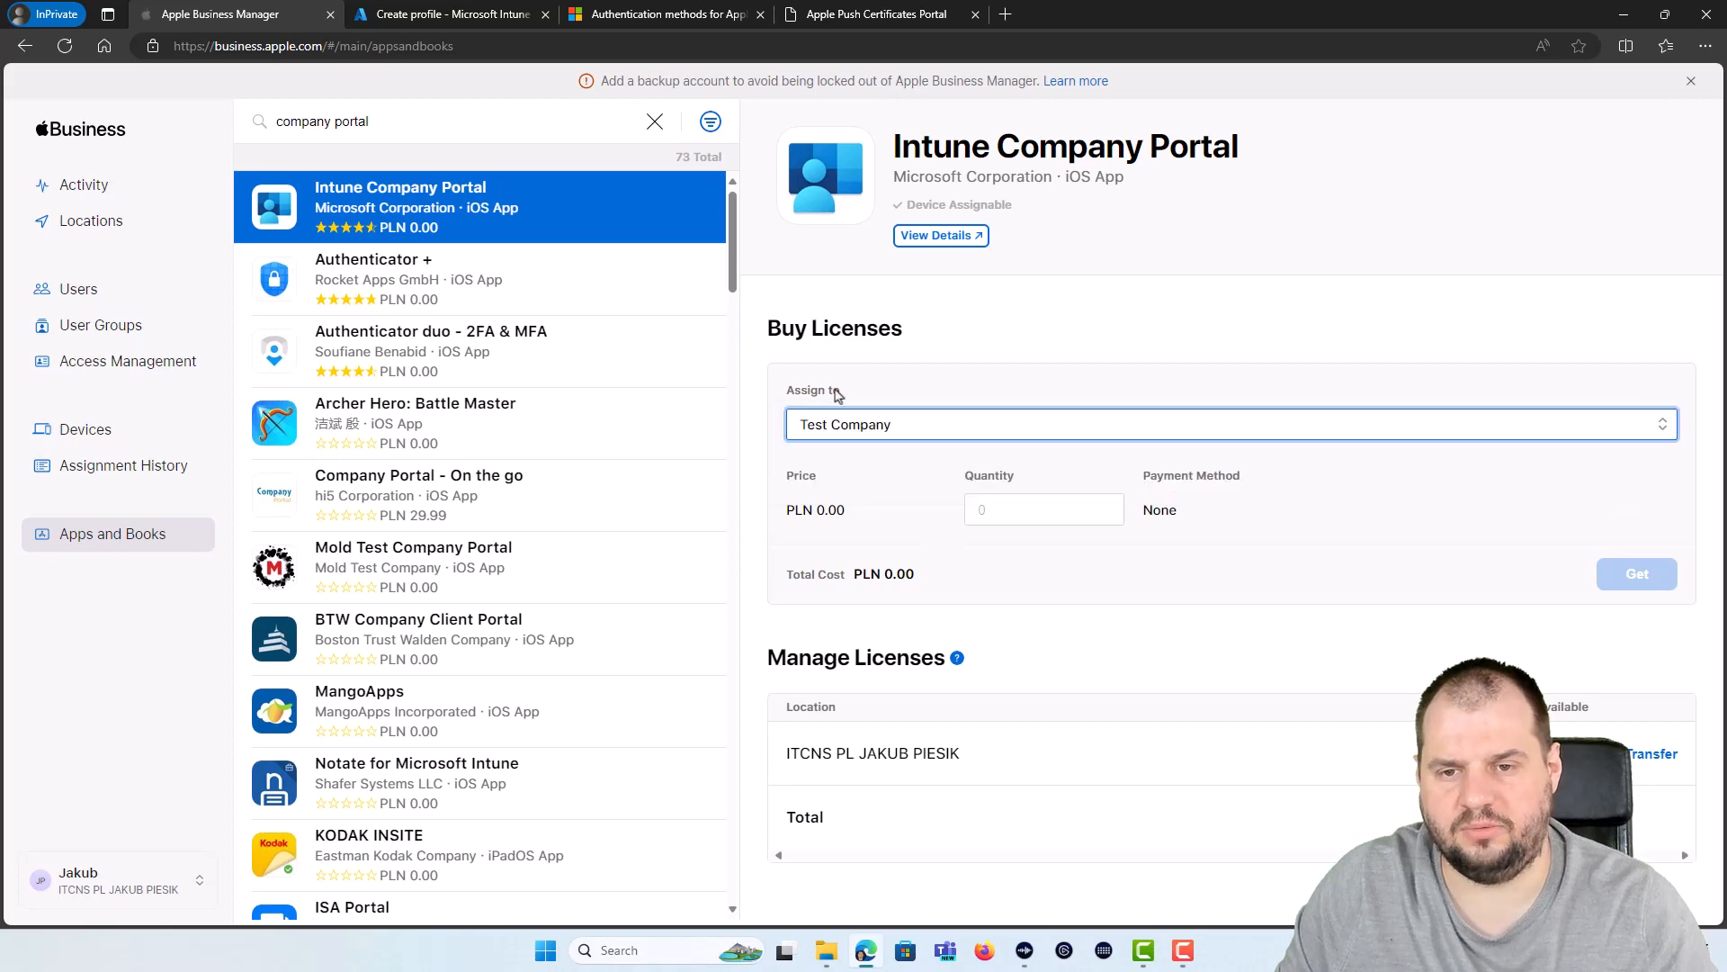
left_click(1036, 507)
type("10000")
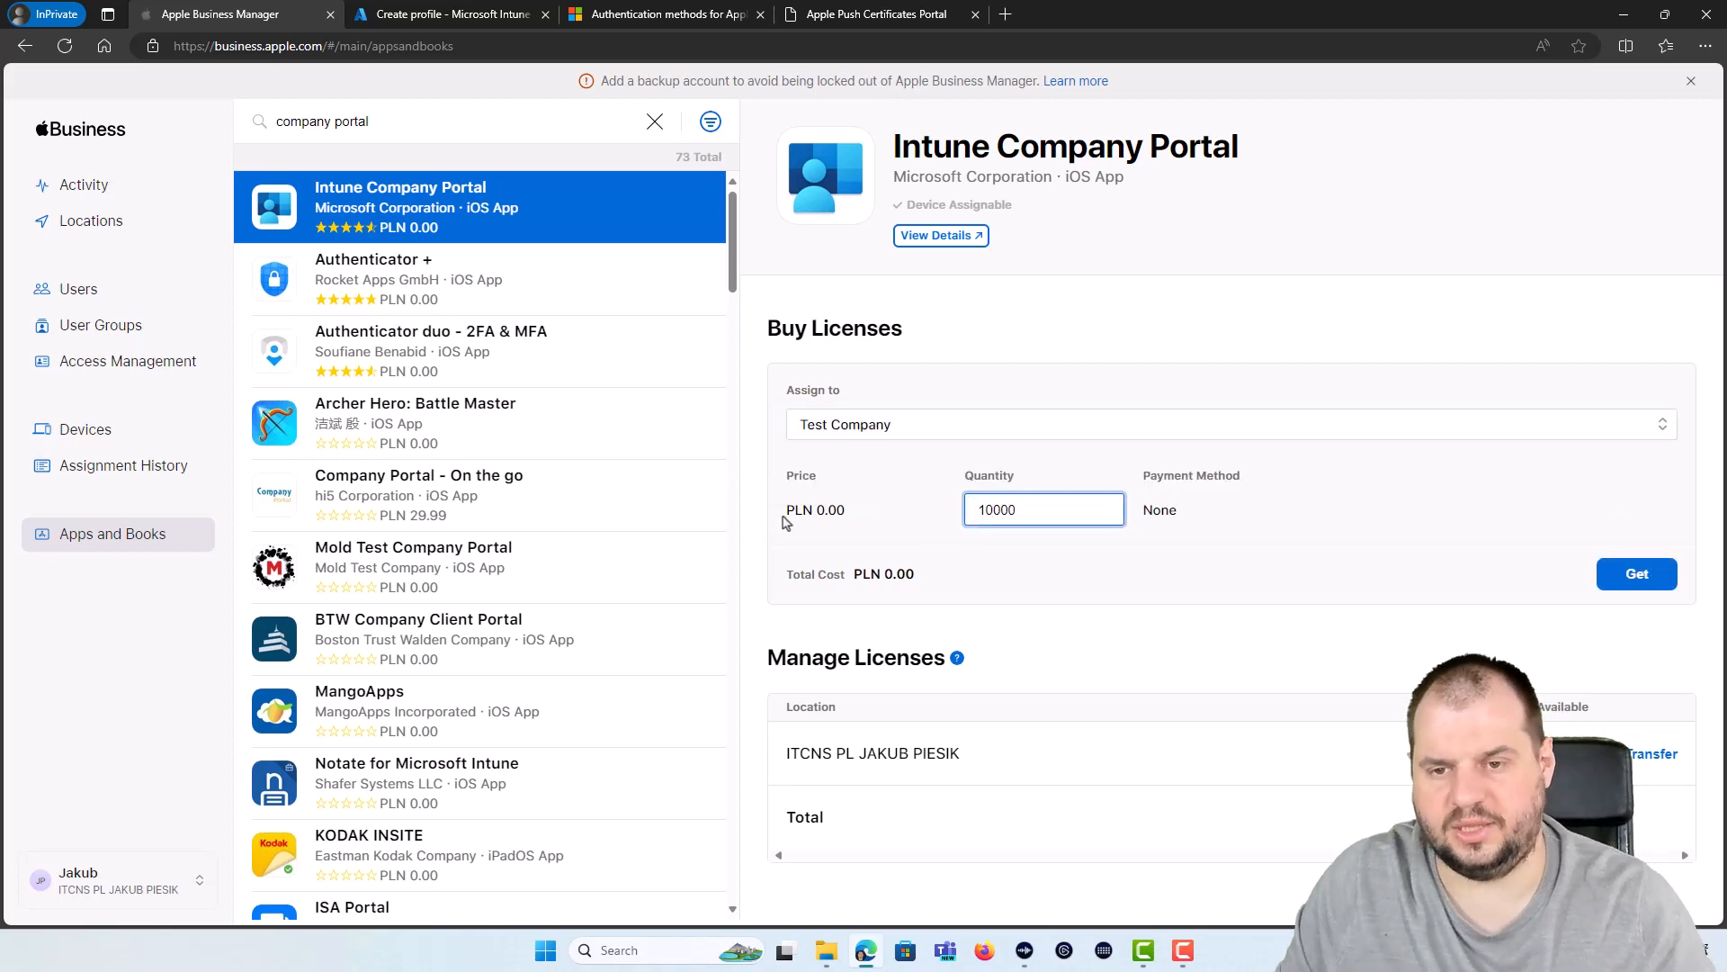
left_click(1024, 583)
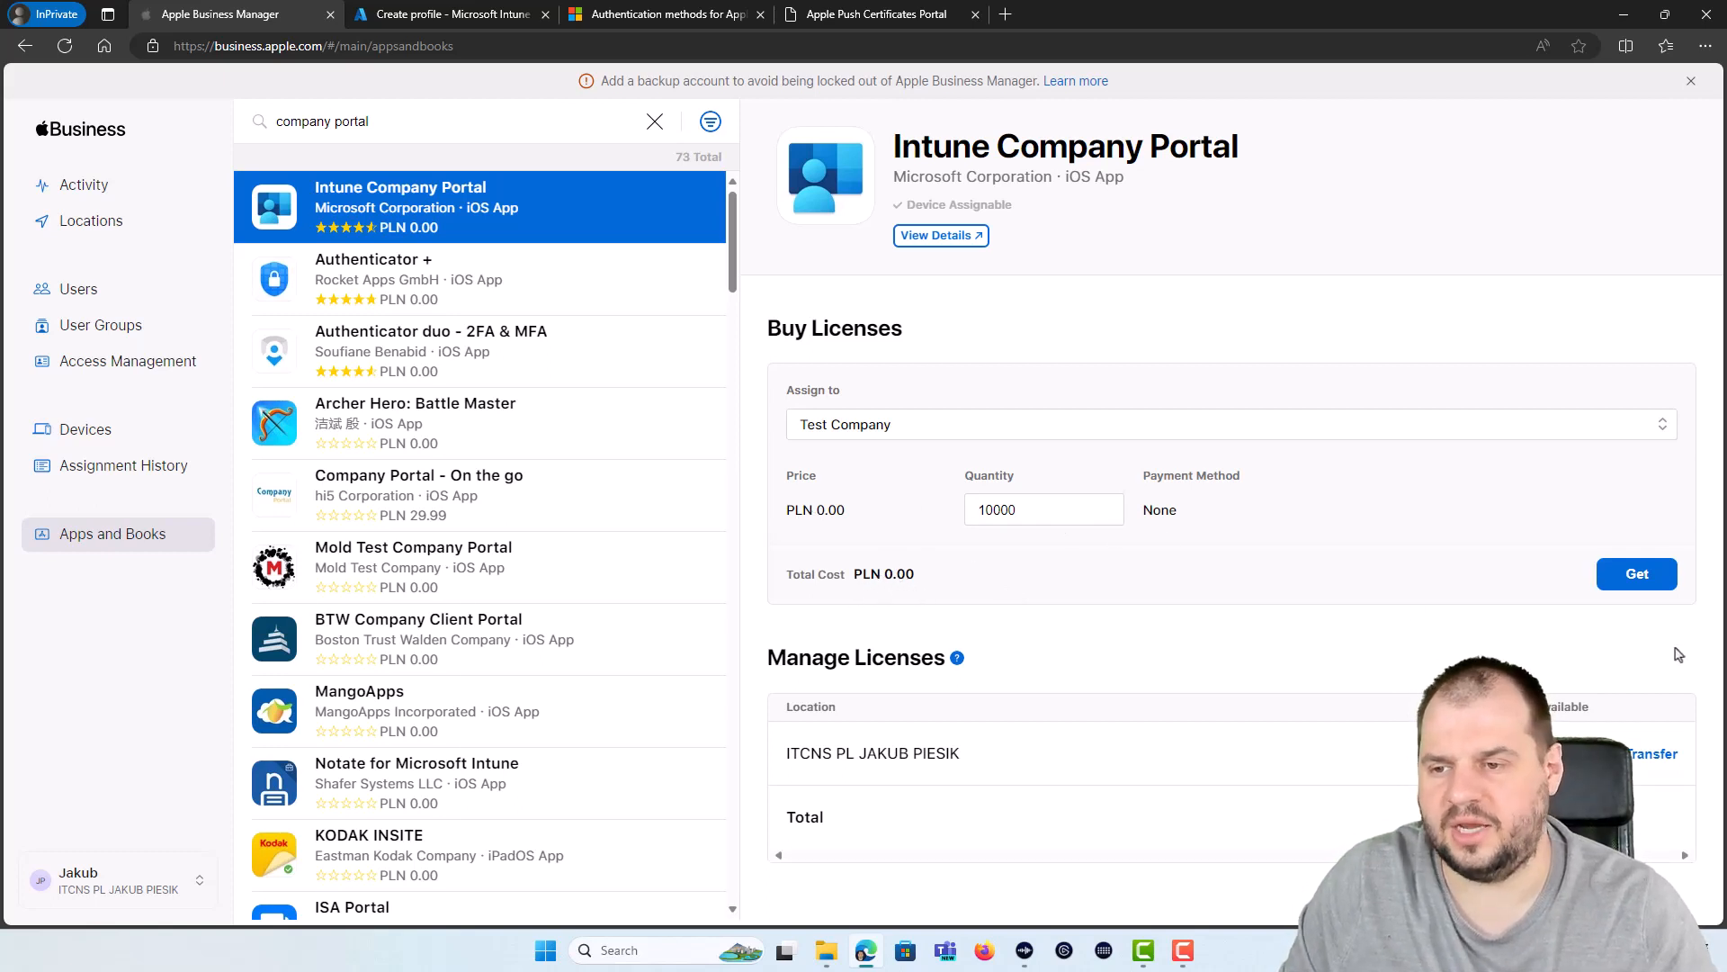
left_click(1631, 580)
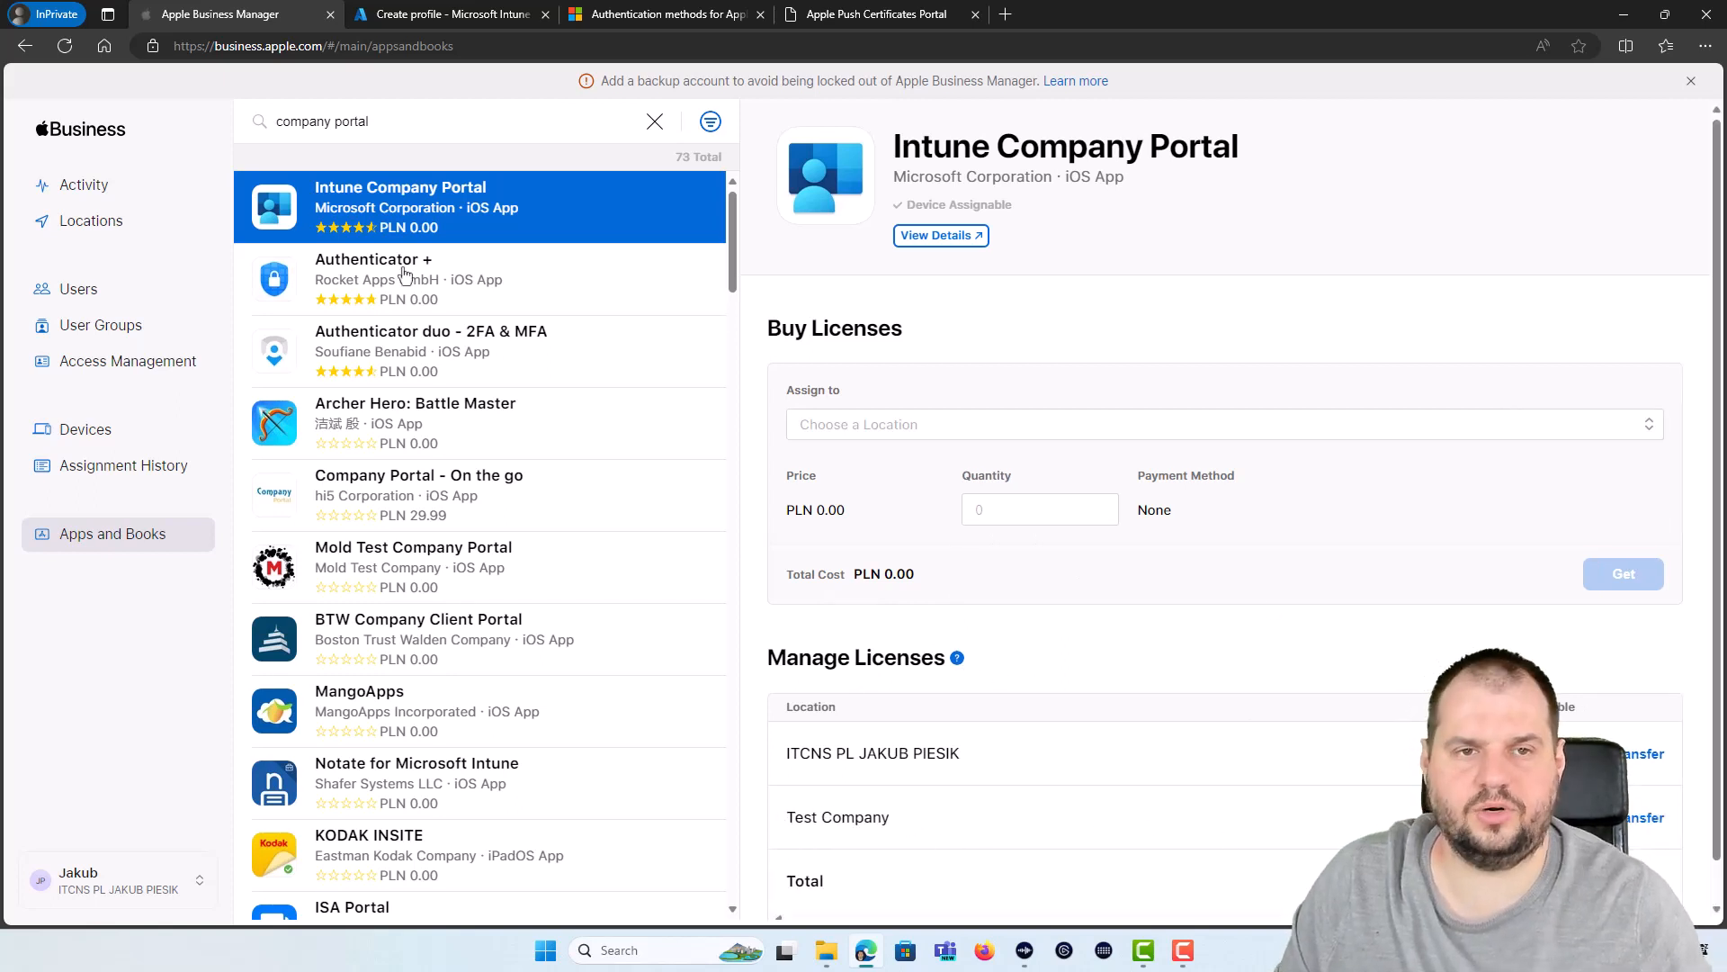
left_click(452, 14)
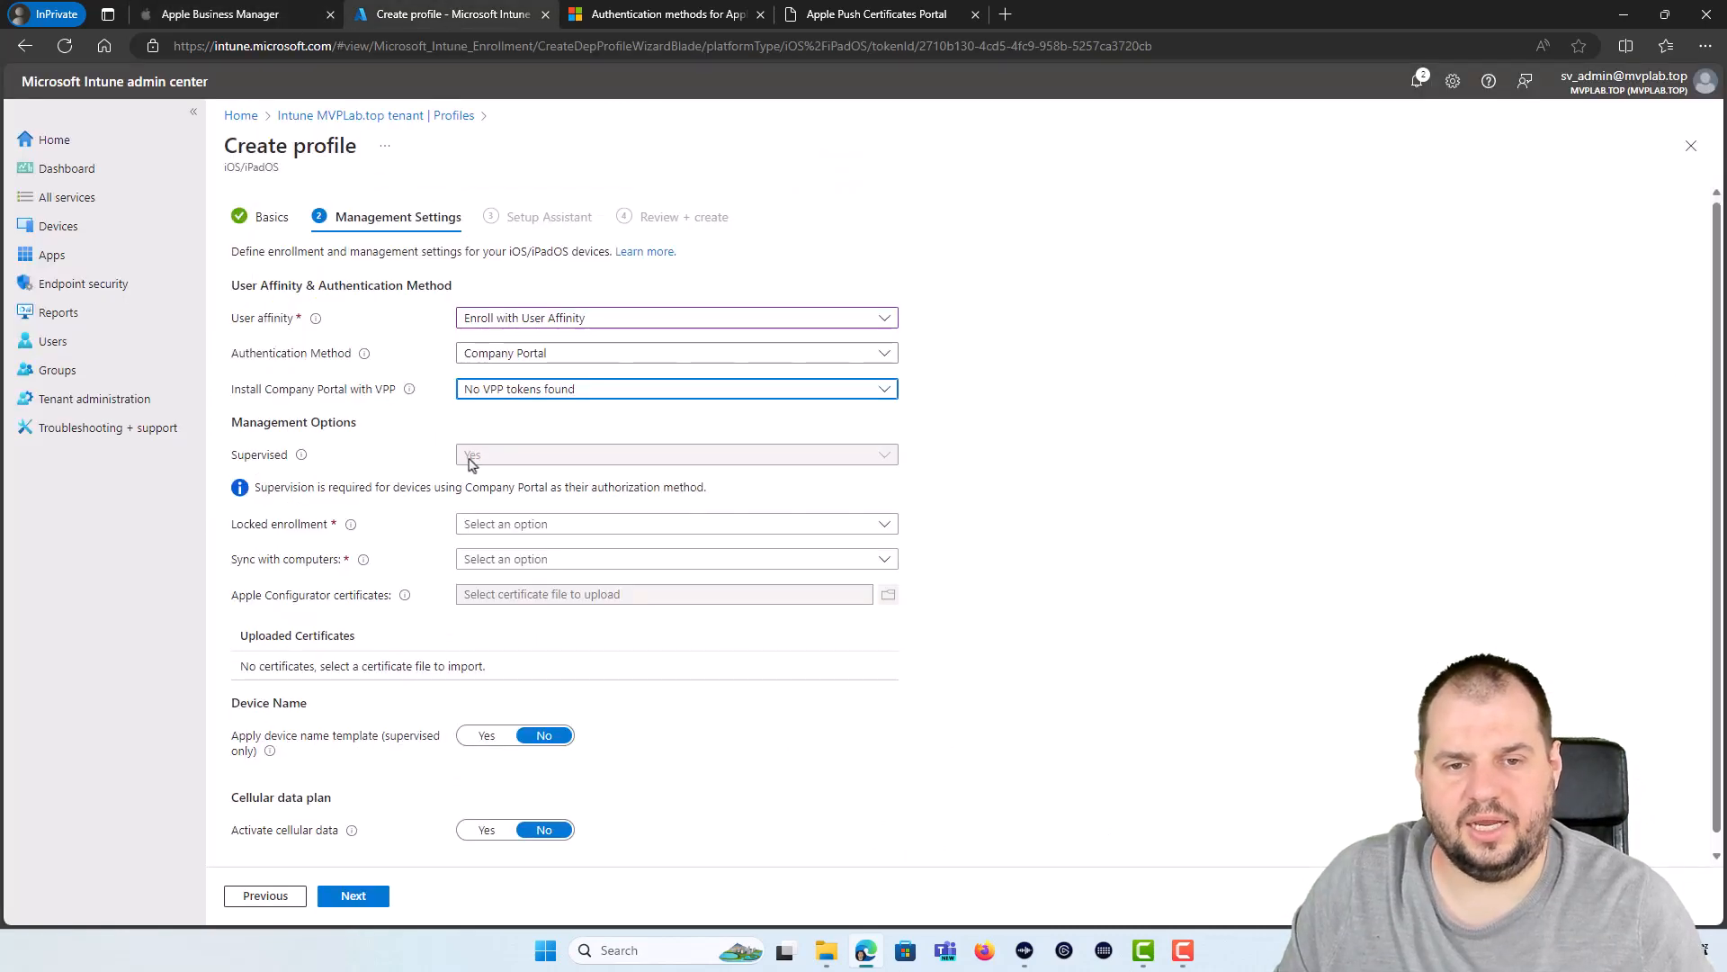
Step: Sync the Test Company VPP token under Connectors and tokens > Apple VPP Tokens
left_click(504, 388)
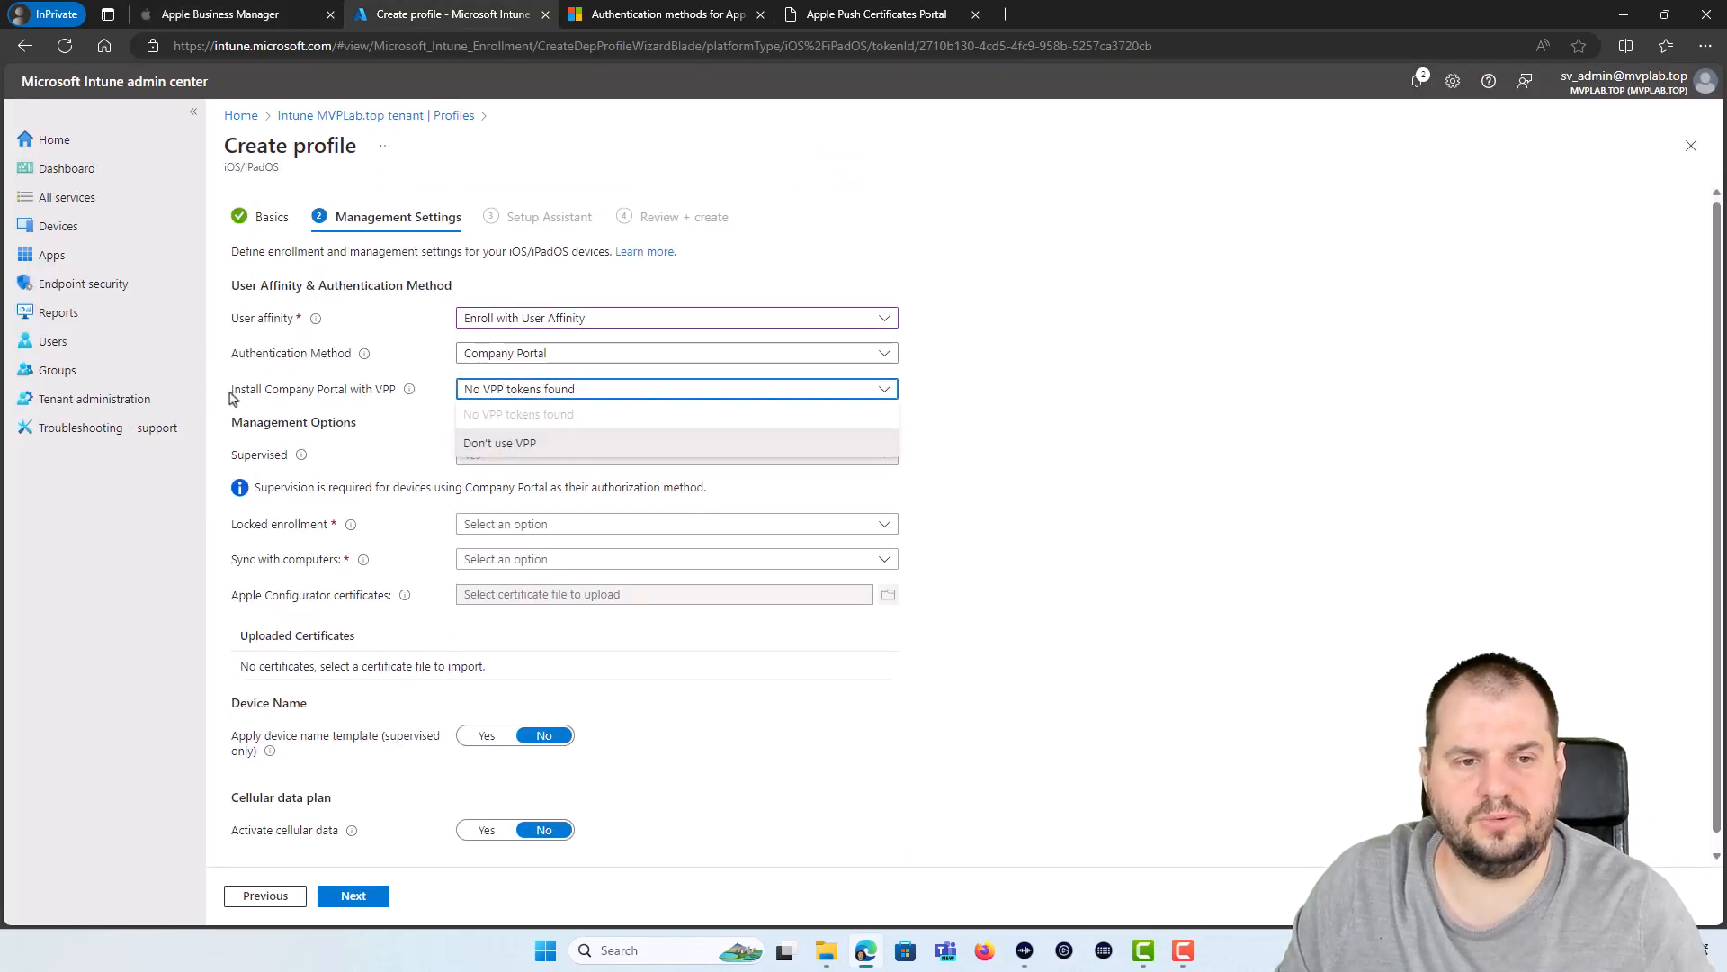
left_click(153, 400)
left_click(948, 143)
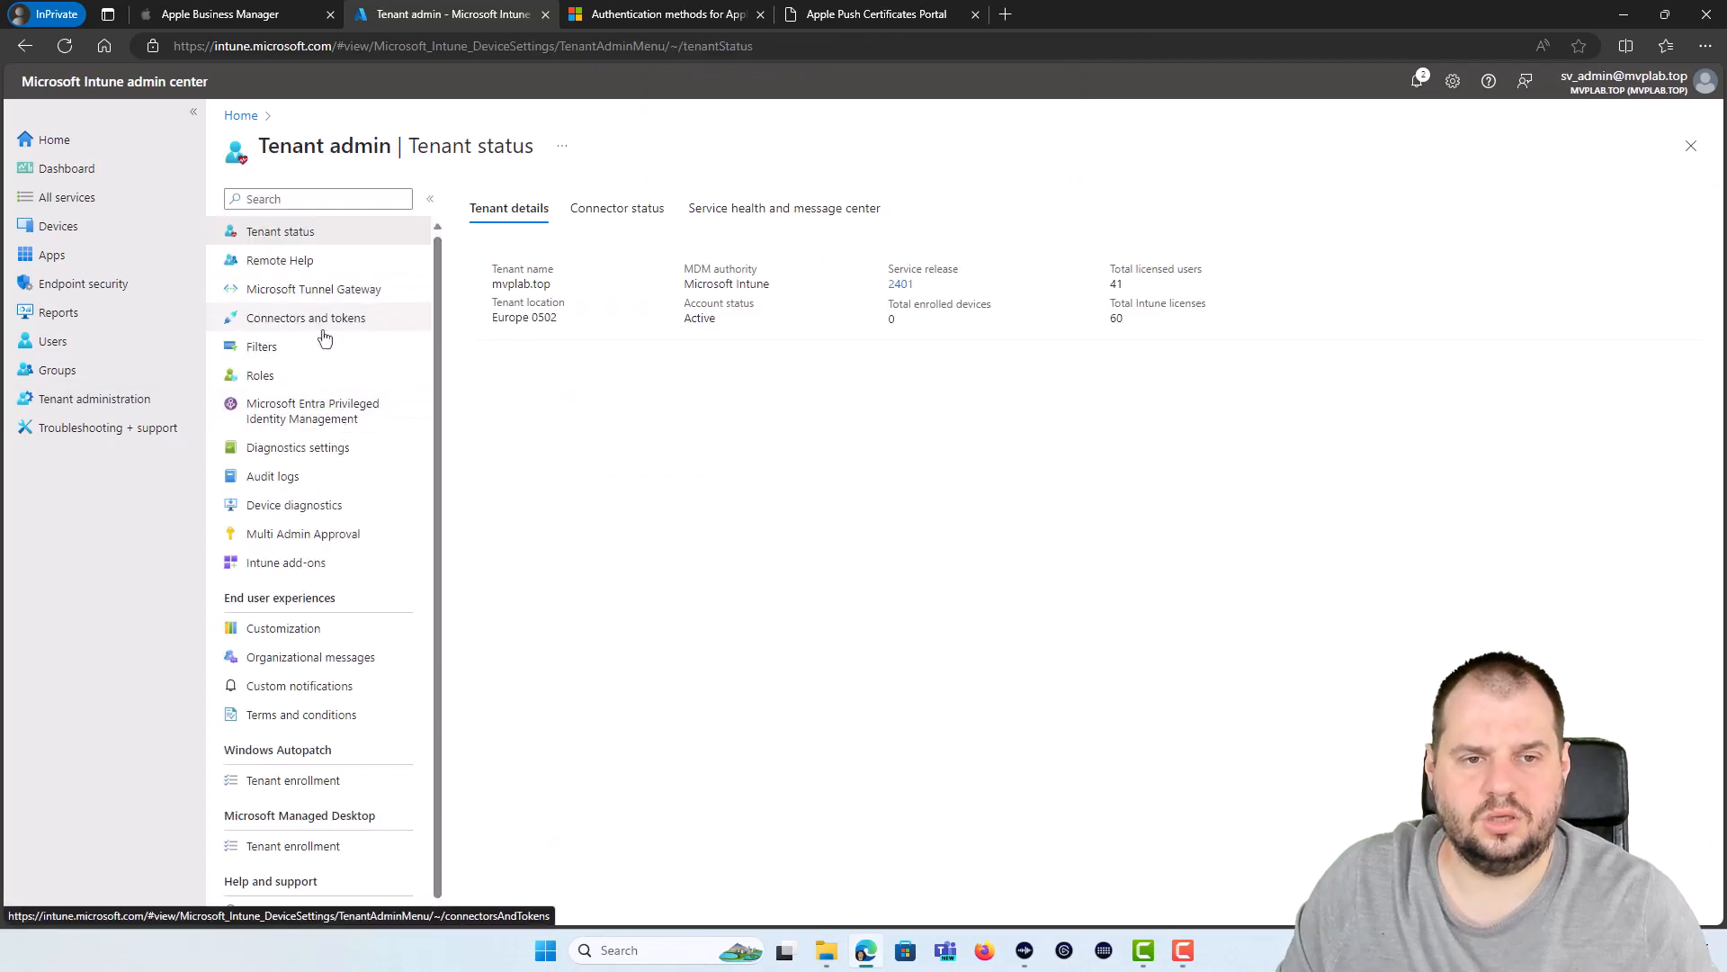
left_click(324, 333)
left_click(368, 430)
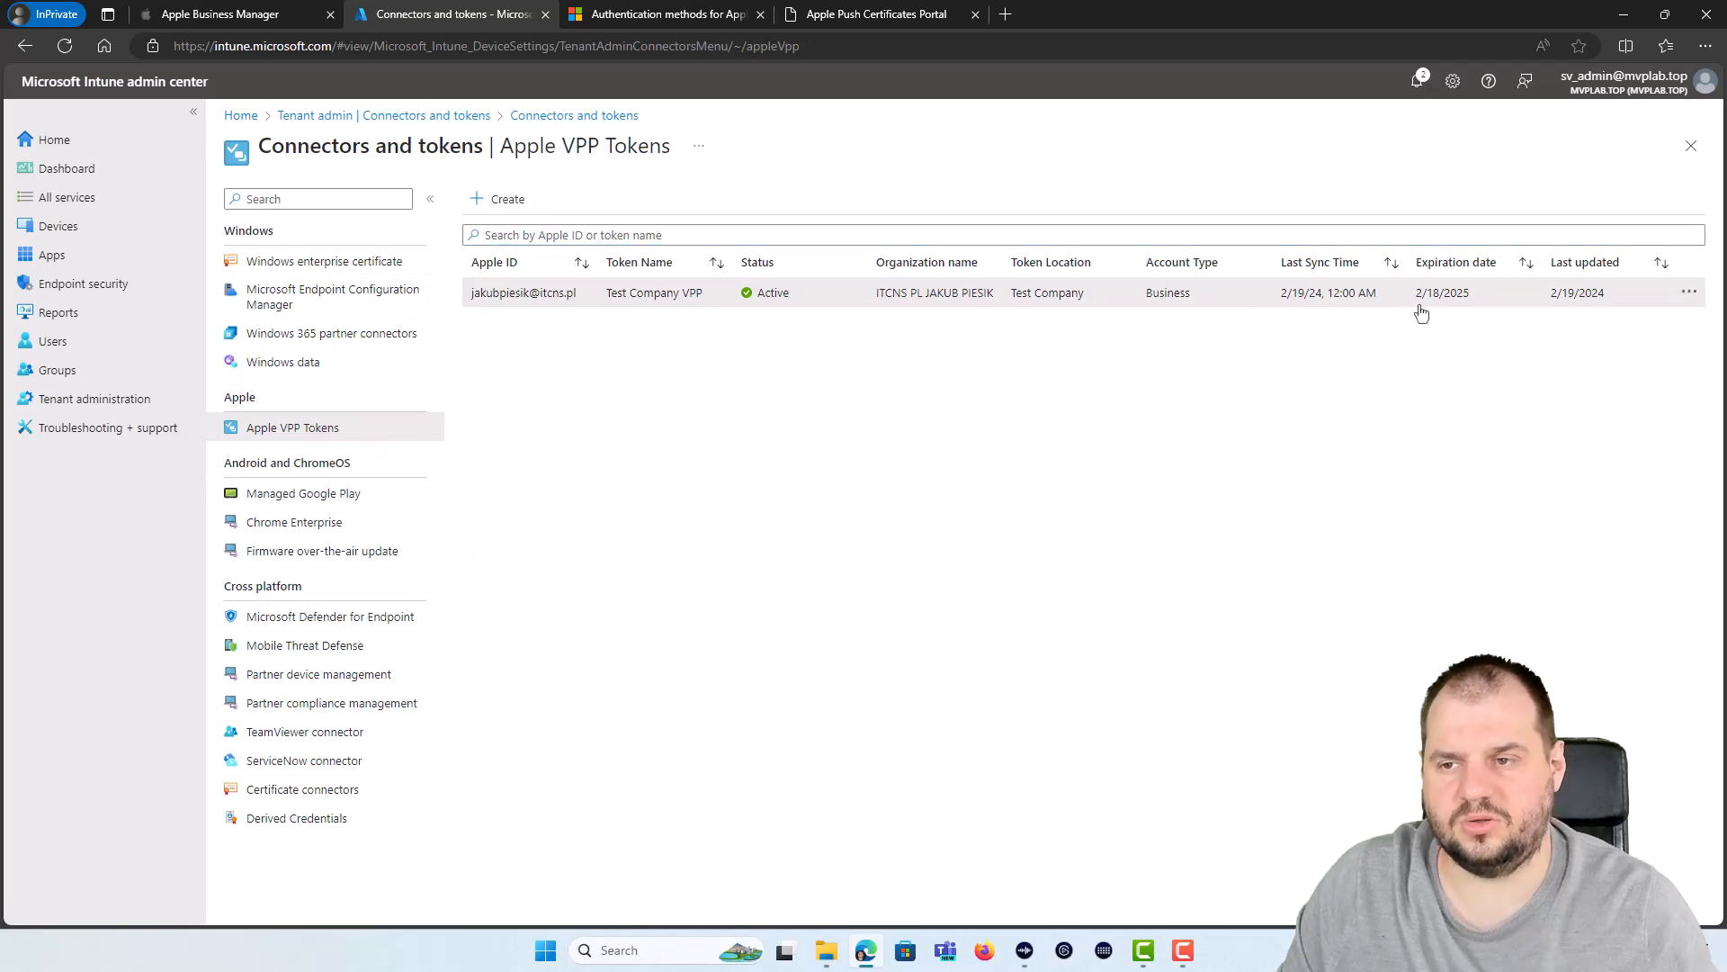
left_click(1690, 292)
left_click(1549, 304)
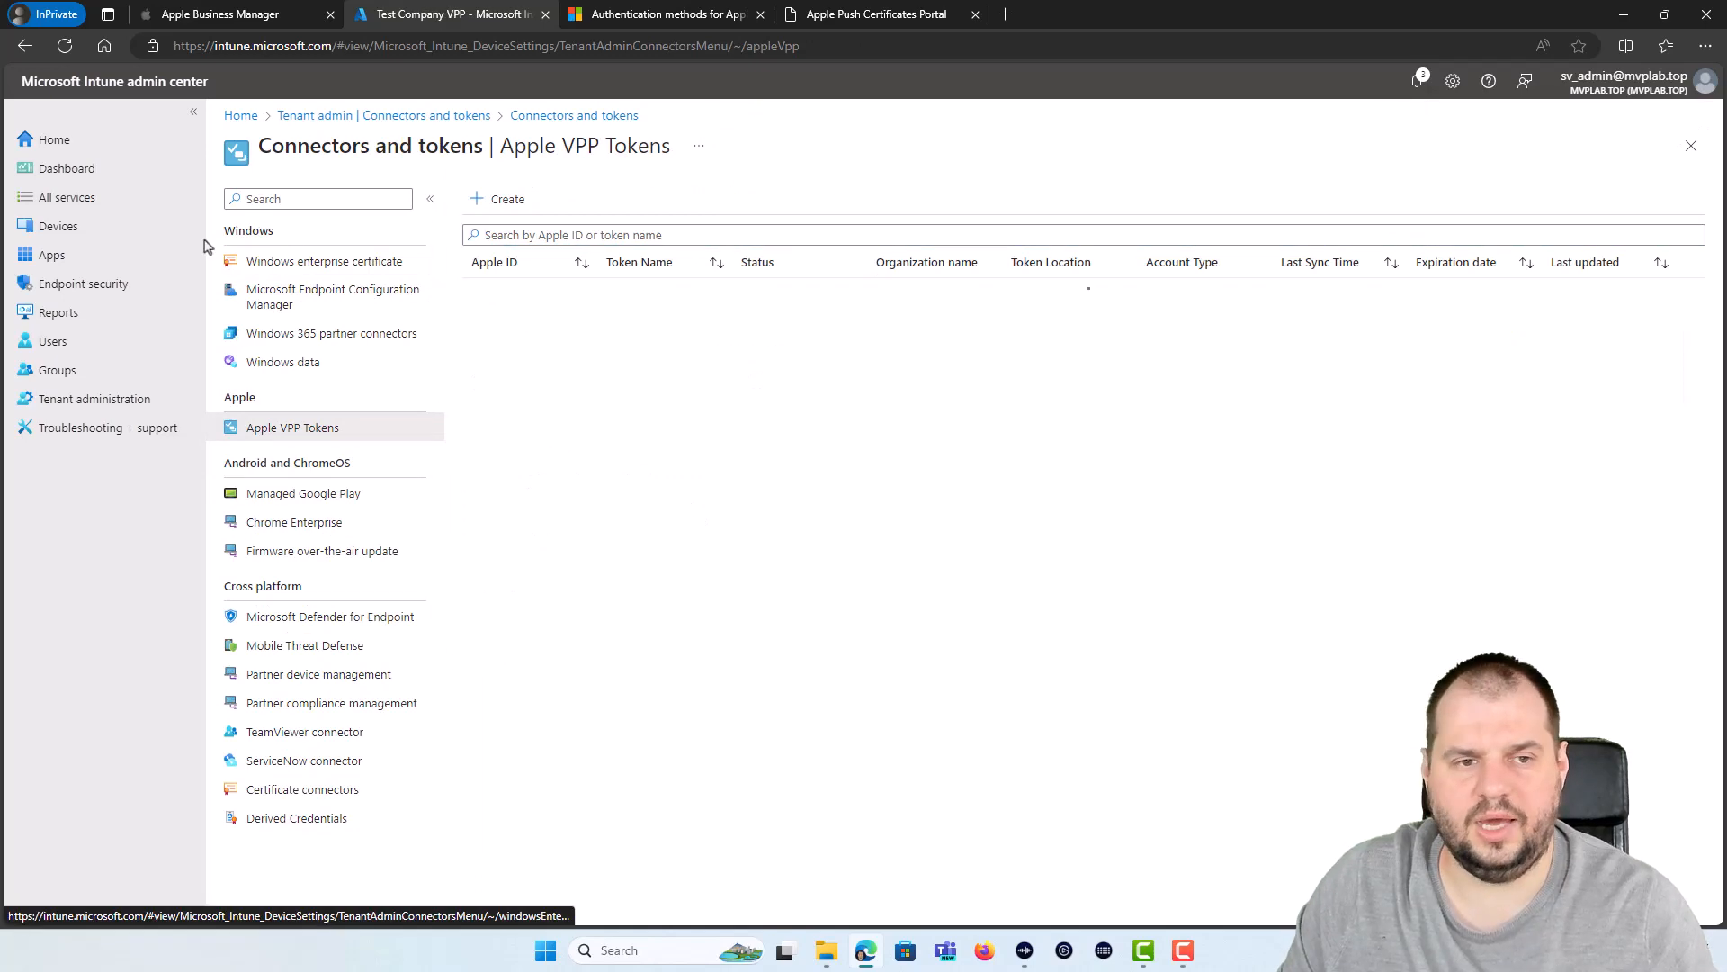
Step: Confirm Intune Company Portal is listed among iOS/iPadOS apps, then open the Devices overview
left_click(78, 259)
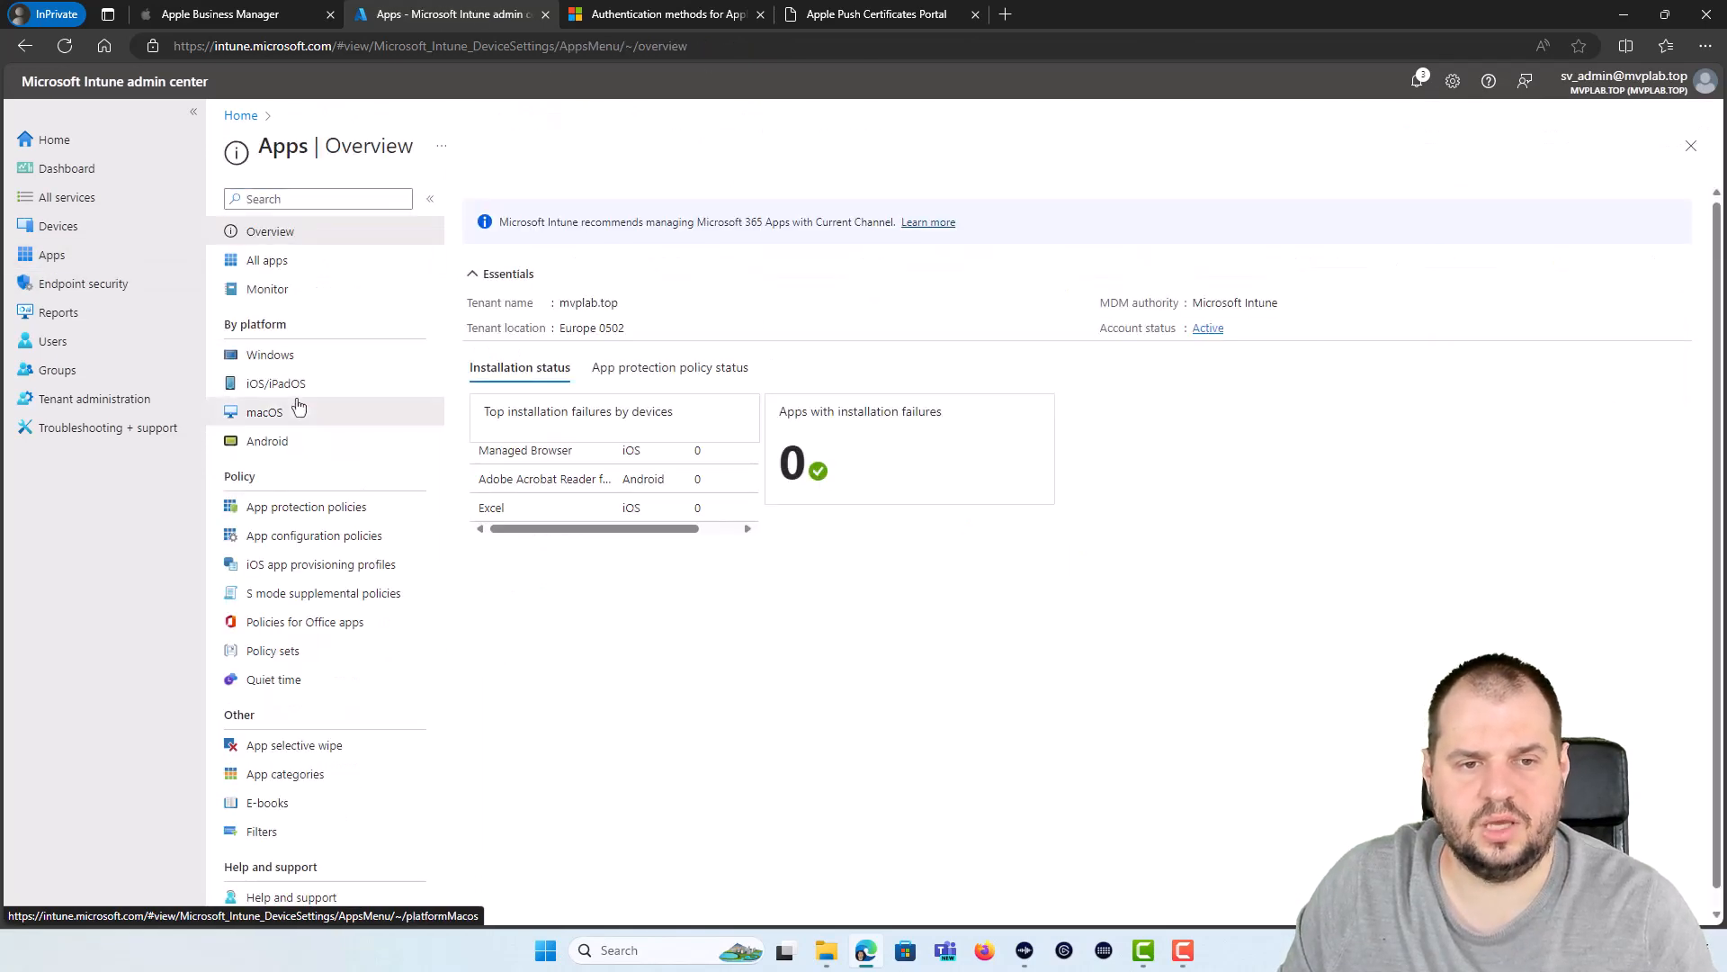
left_click(298, 409)
left_click(293, 115)
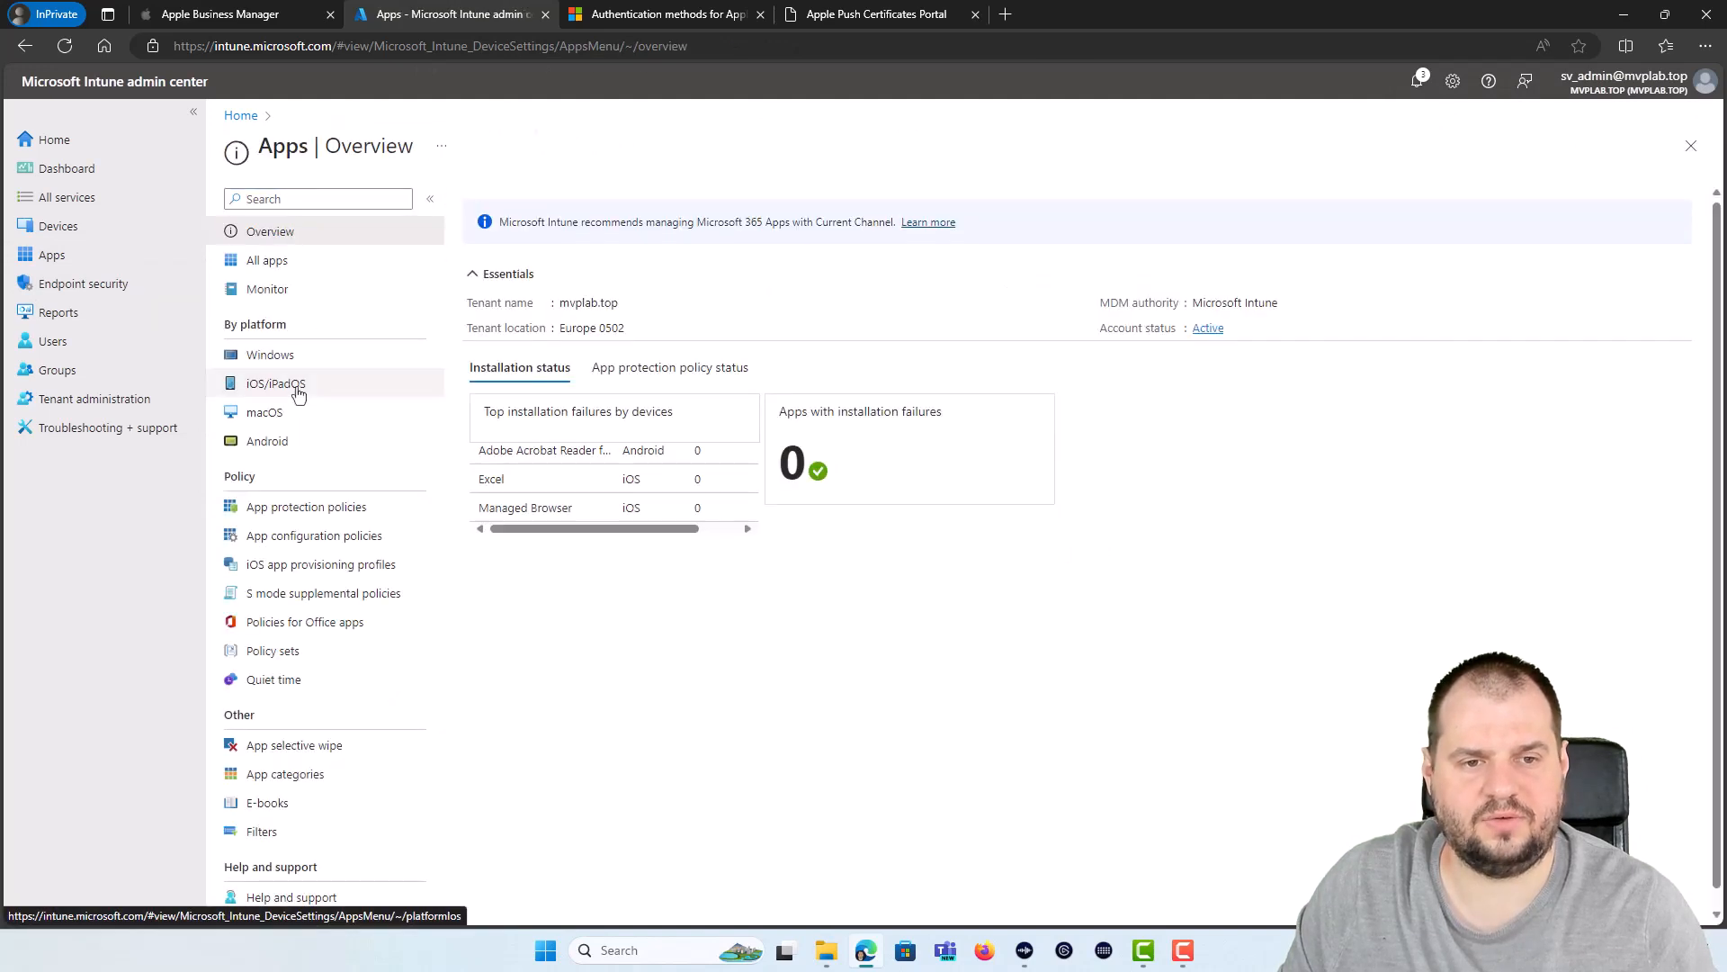
left_click(299, 393)
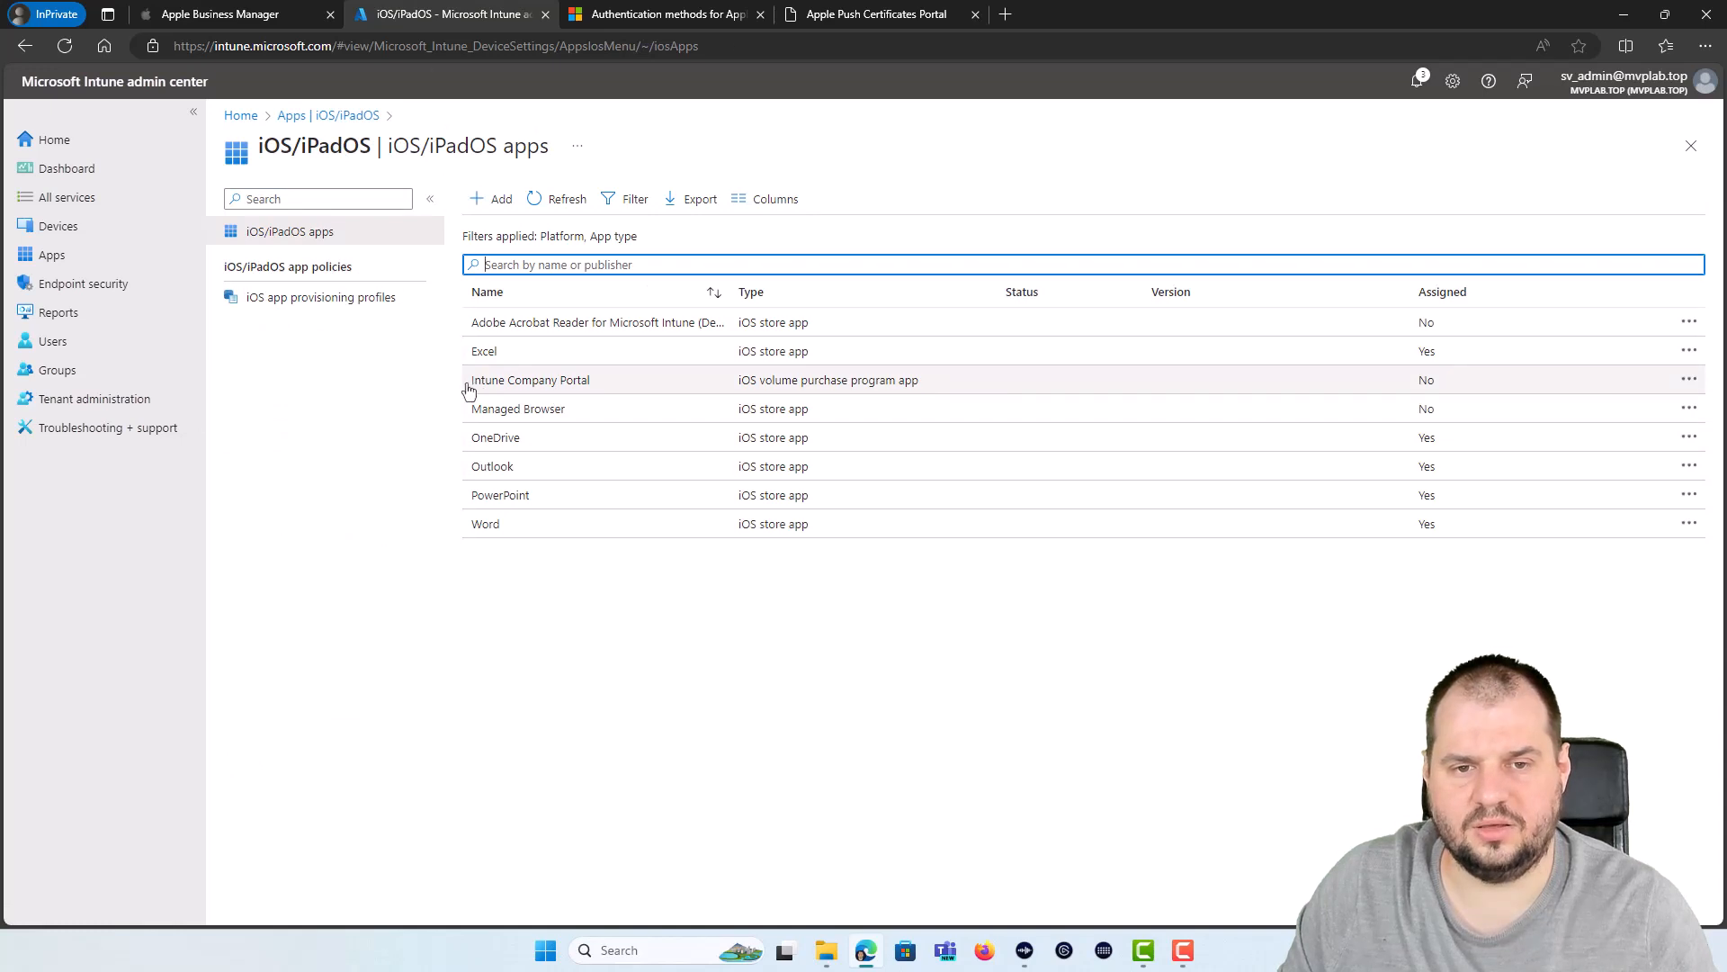
left_click_drag(469, 389, 921, 401)
left_click(973, 676)
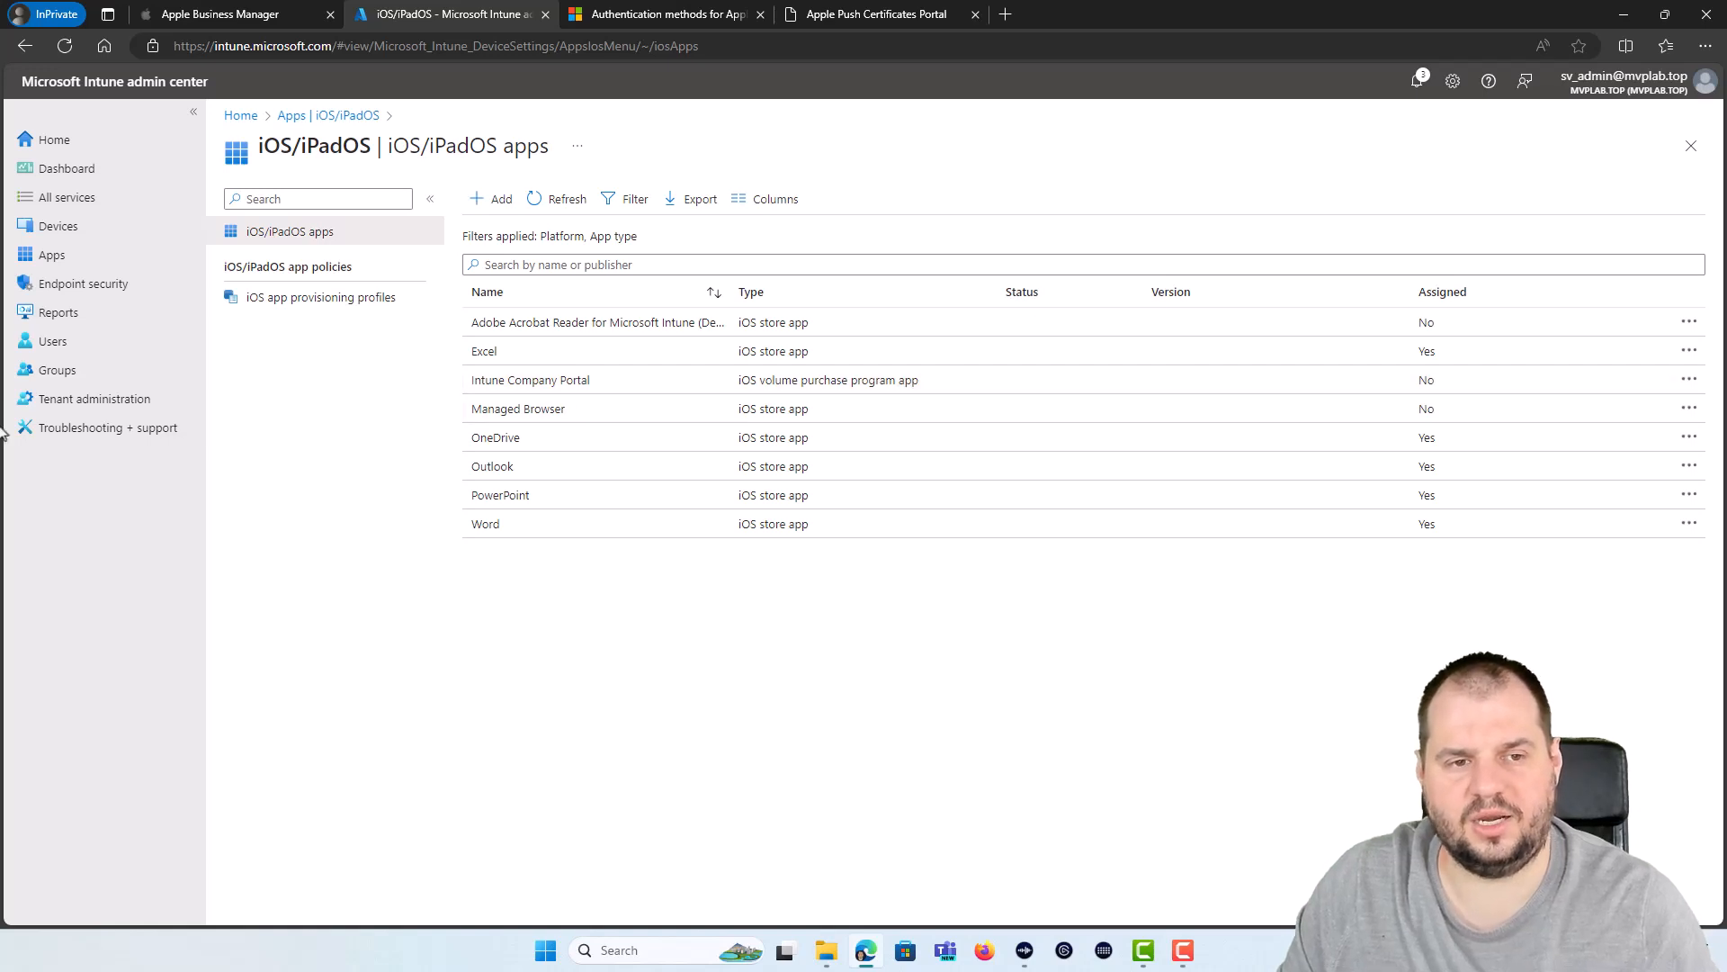
left_click(87, 237)
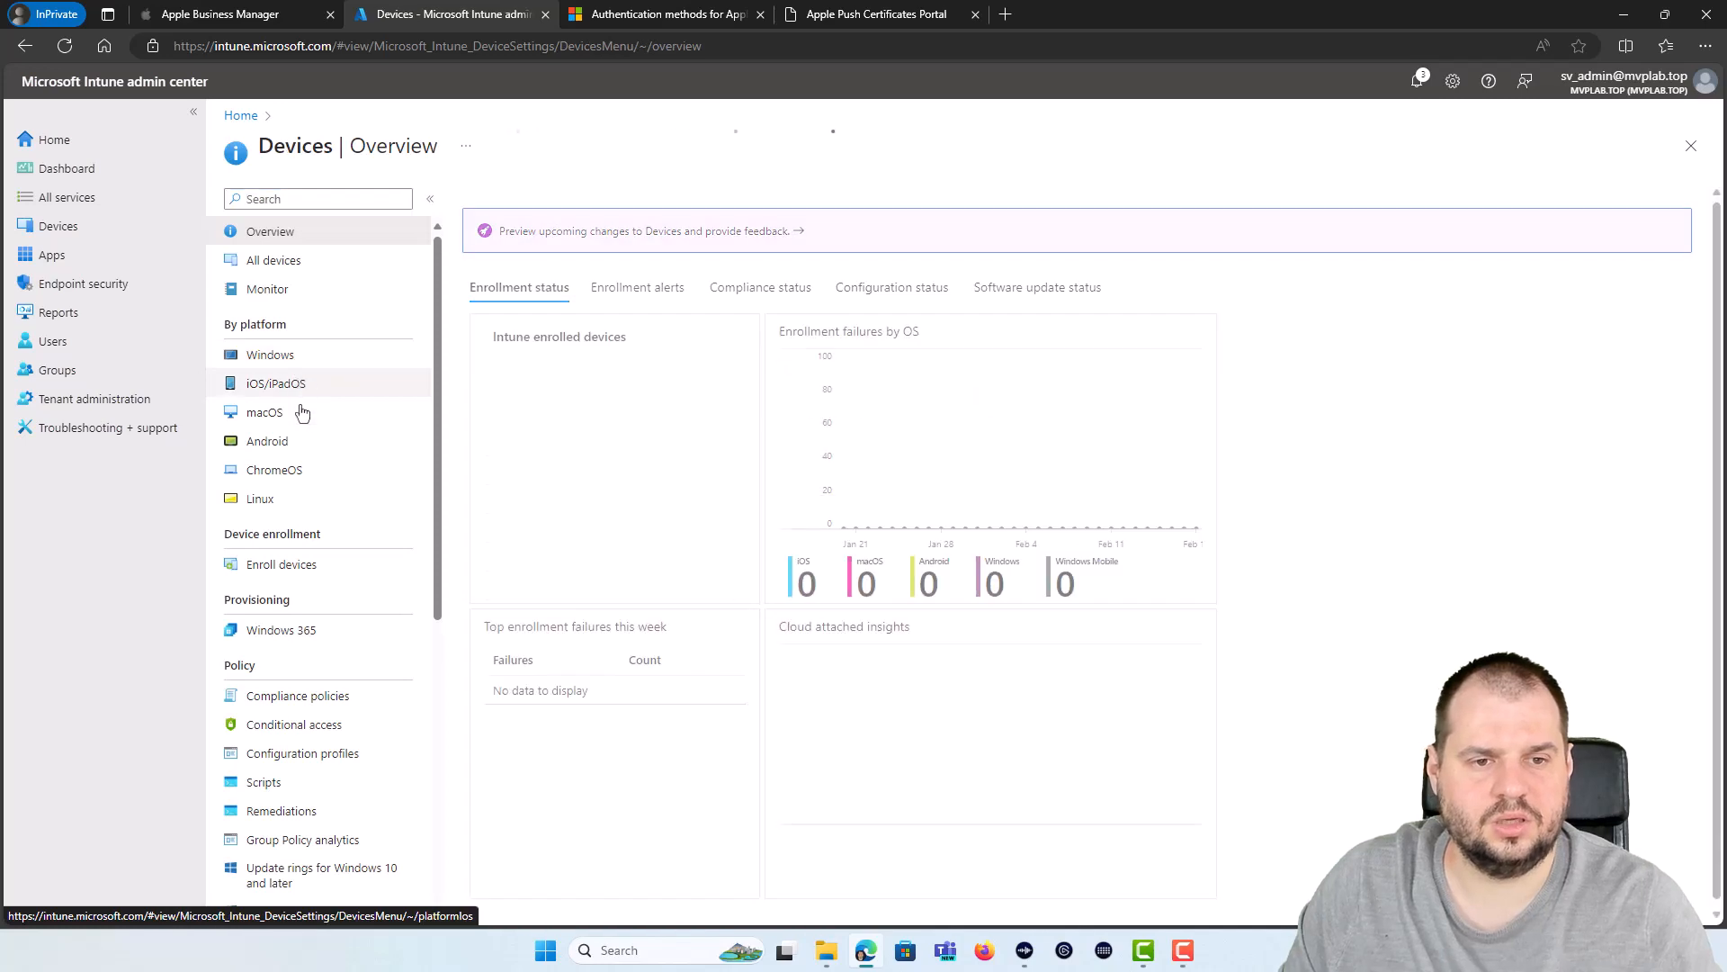
Step: Start a new iOS/iPadOS enrollment profile named ADE_Enrollment on the Intune MVPLab.top tenant token
left_click(289, 385)
left_click(356, 270)
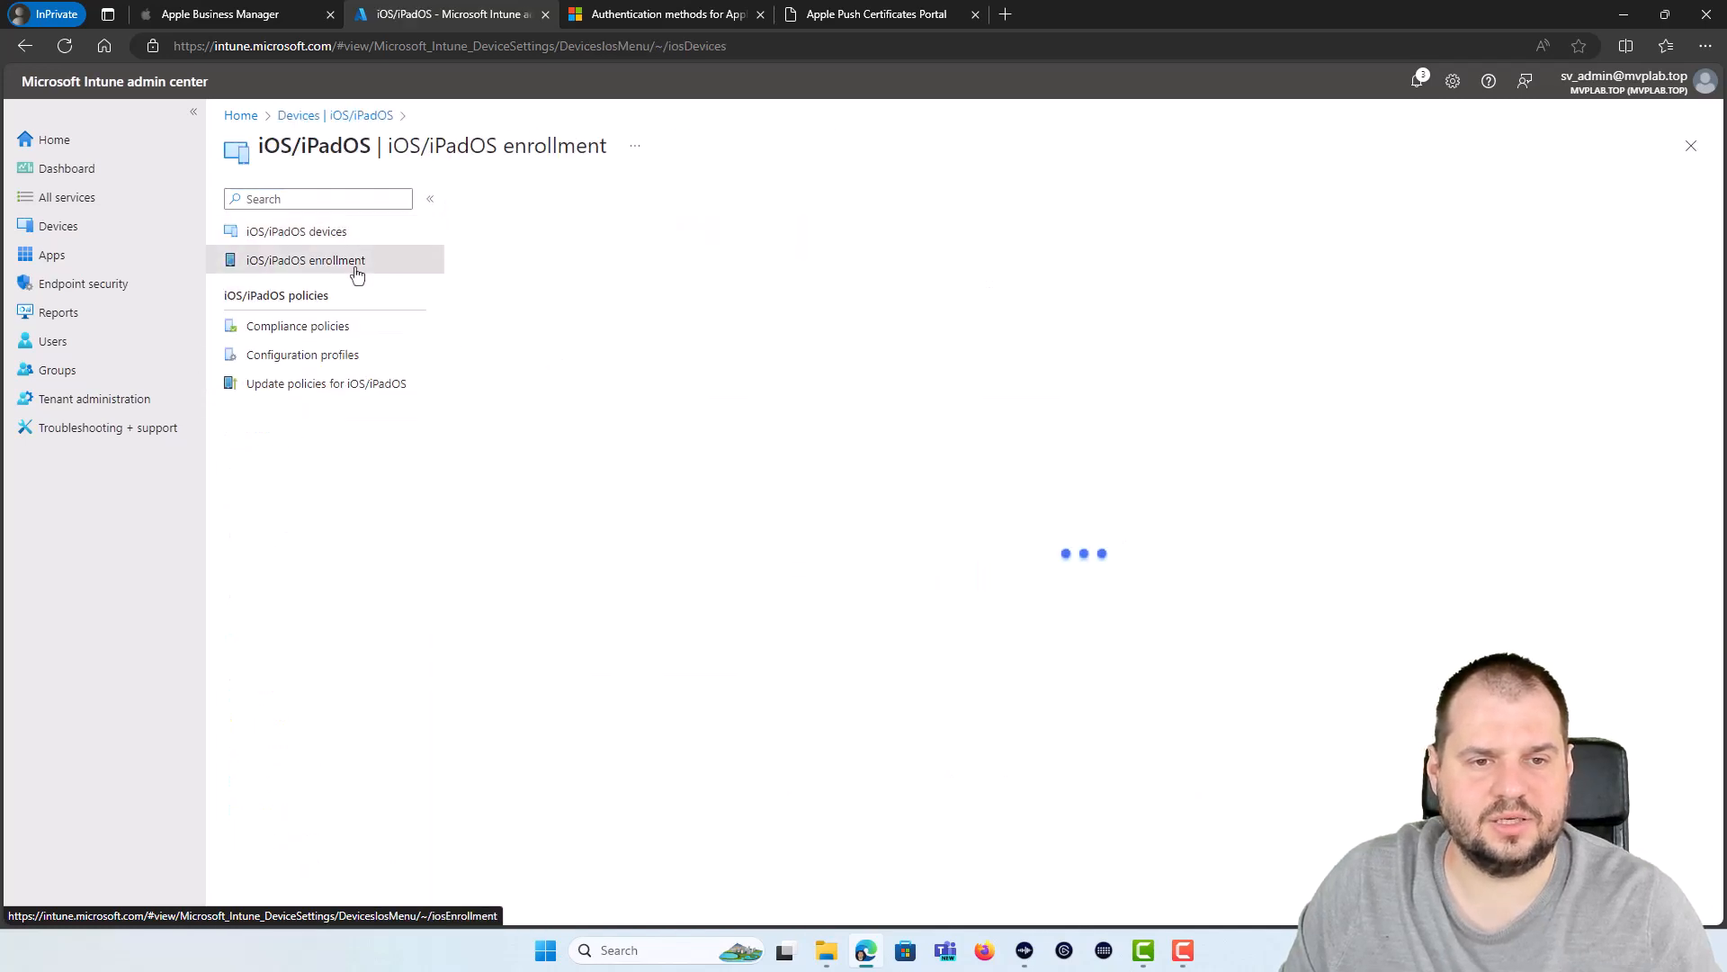
left_click(936, 440)
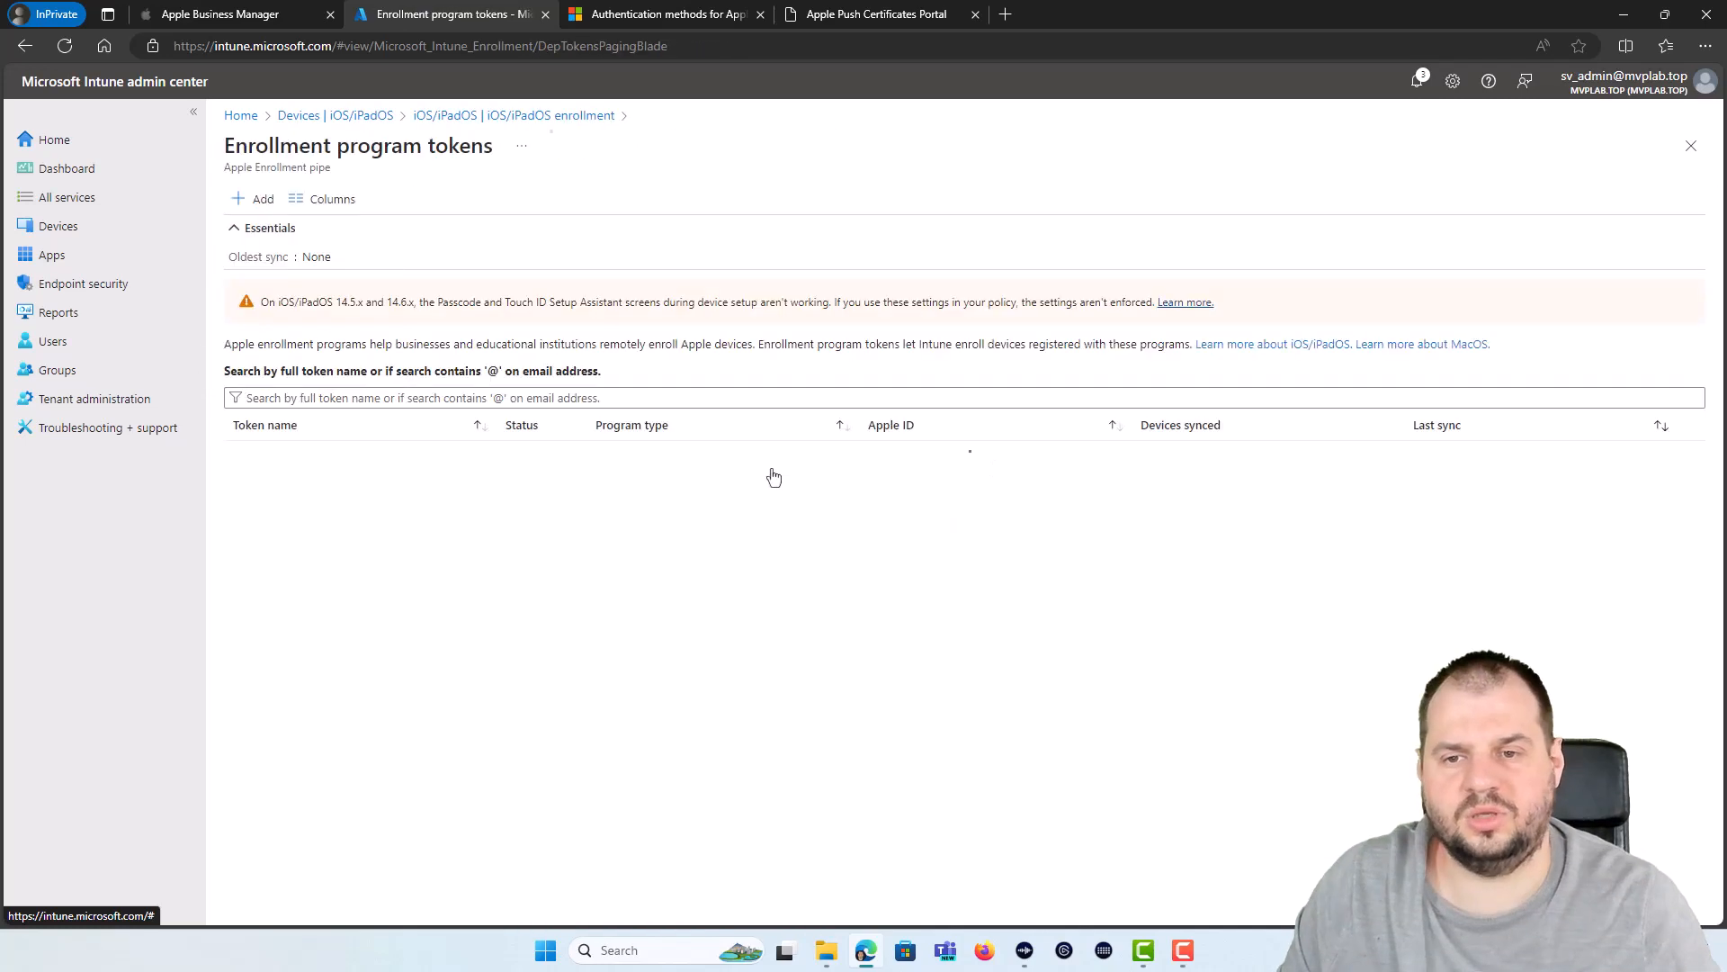
left_click(270, 451)
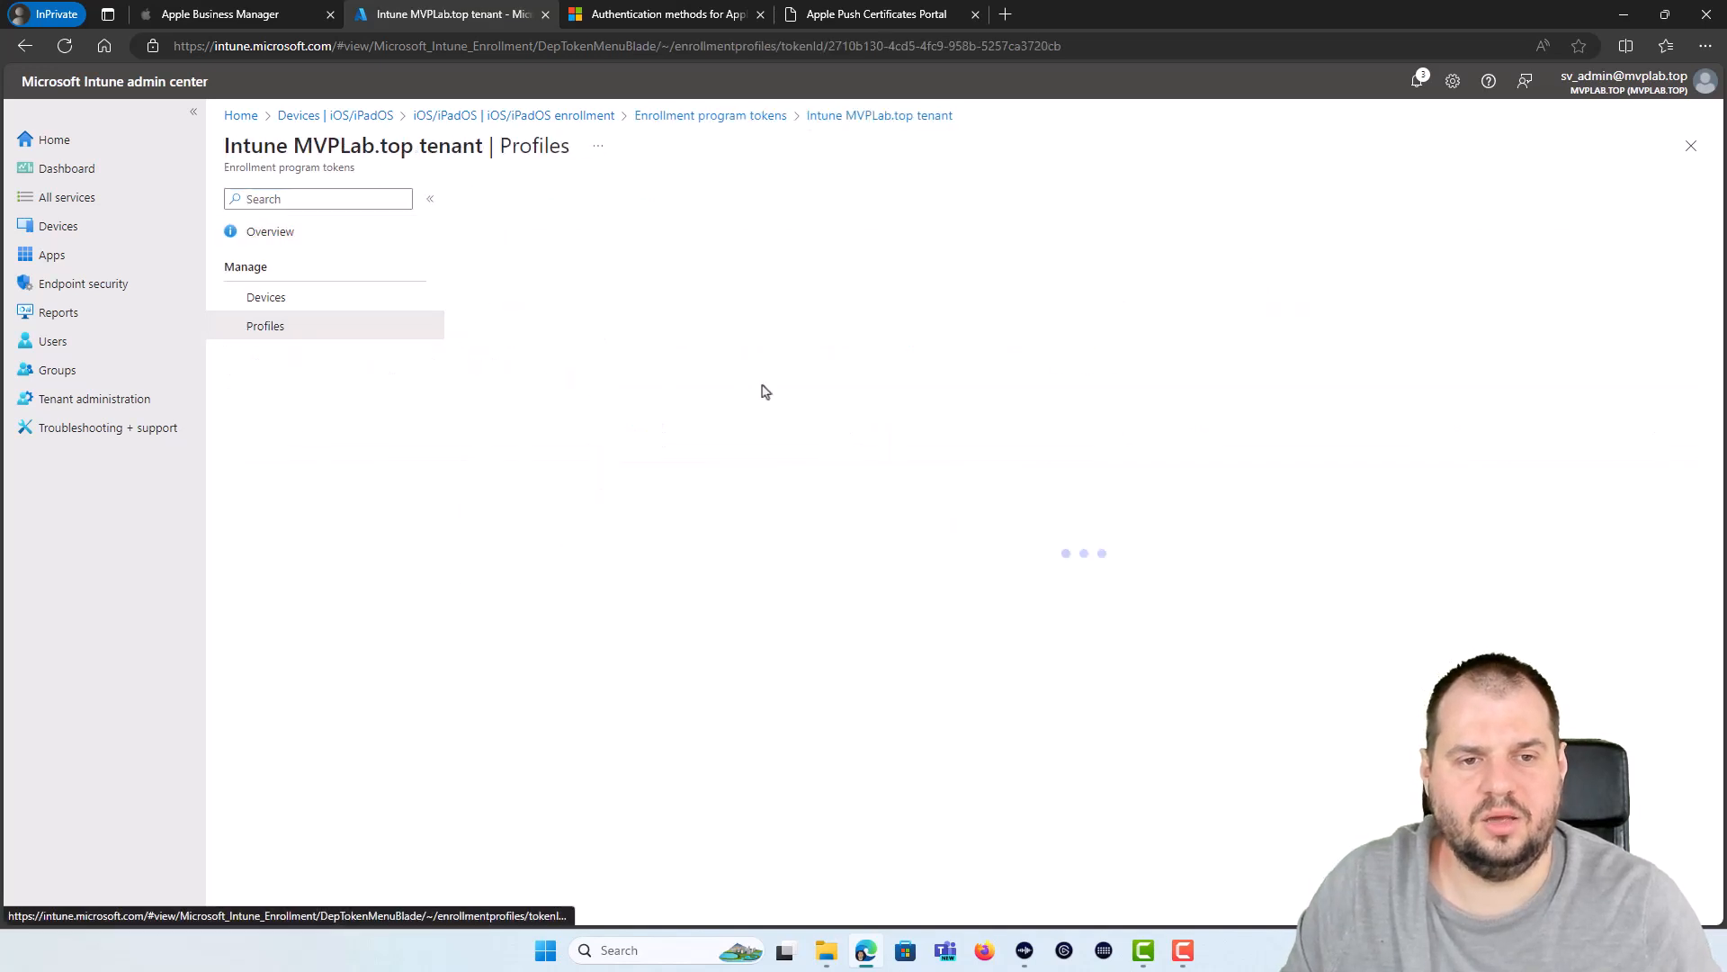
left_click(508, 192)
left_click(486, 220)
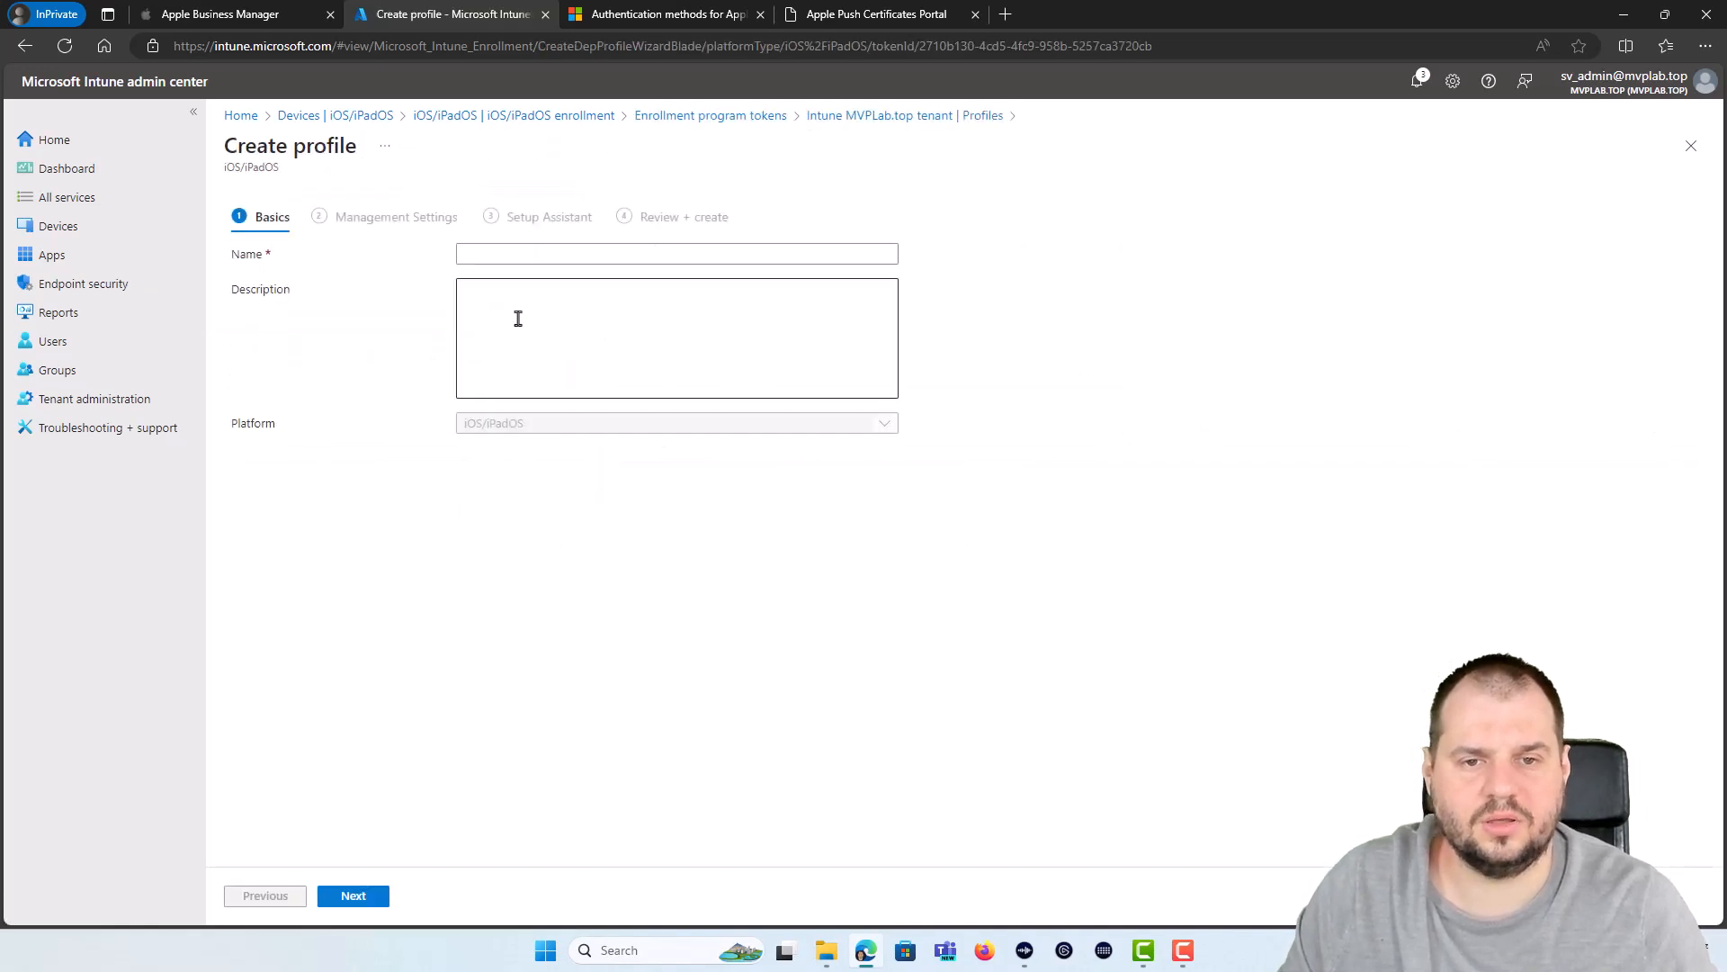
left_click(569, 255)
type("ADE_Enrollment")
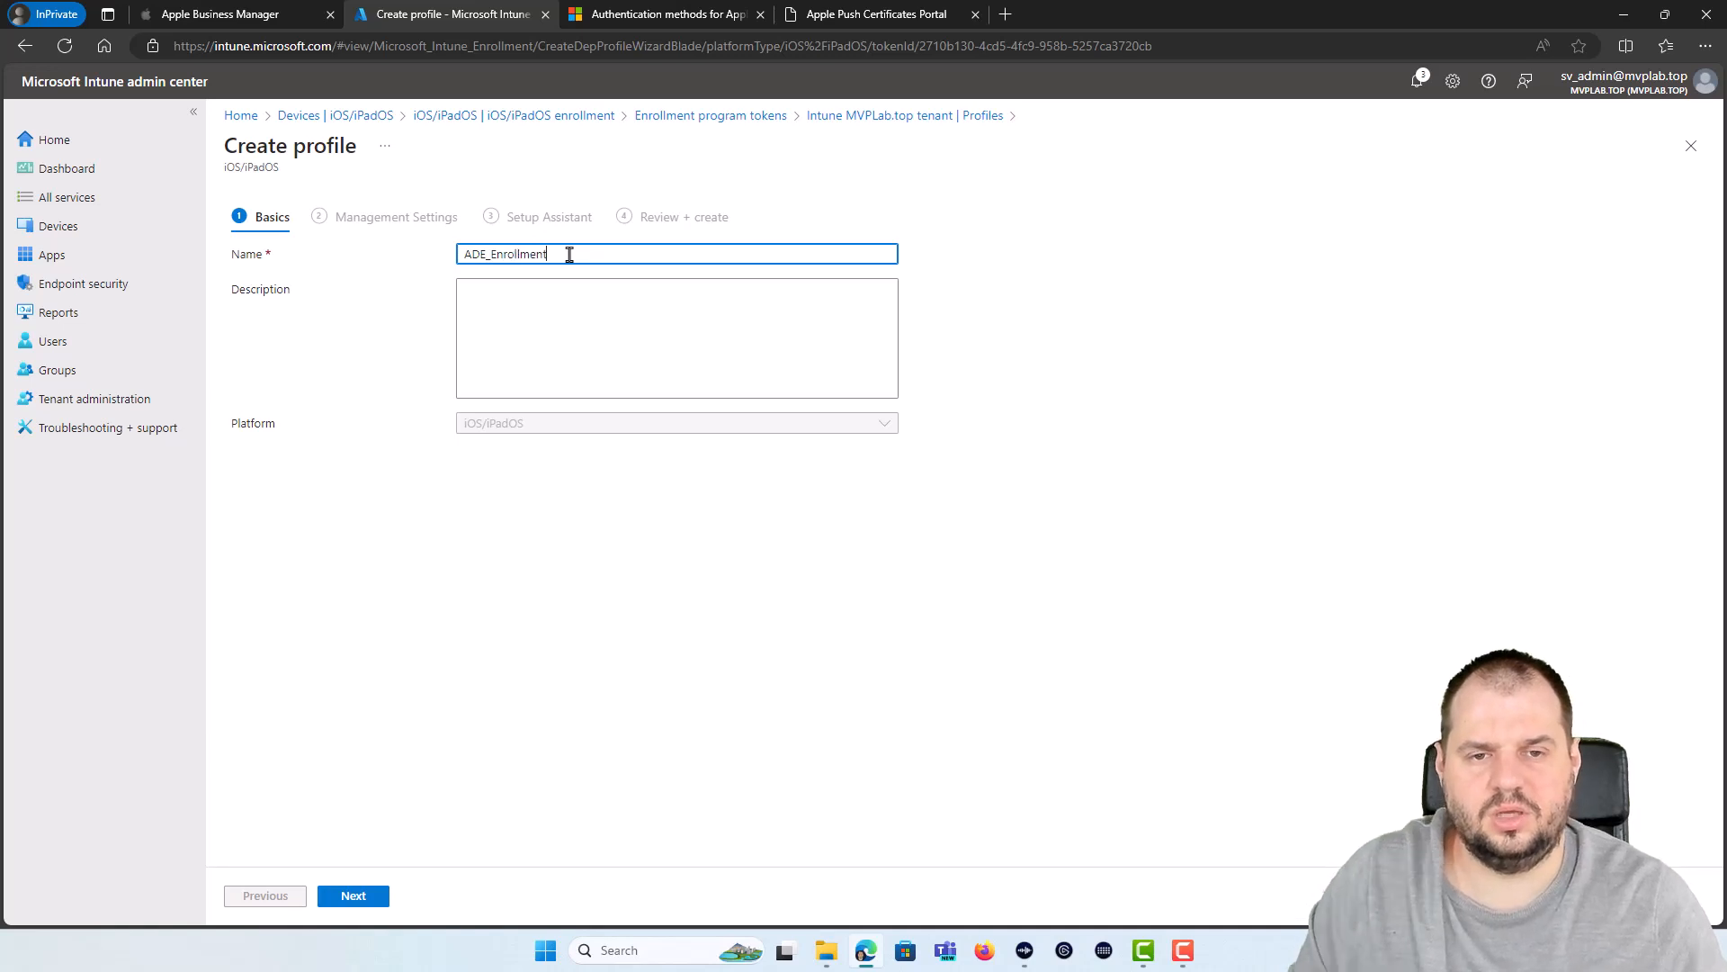
key("Tab")
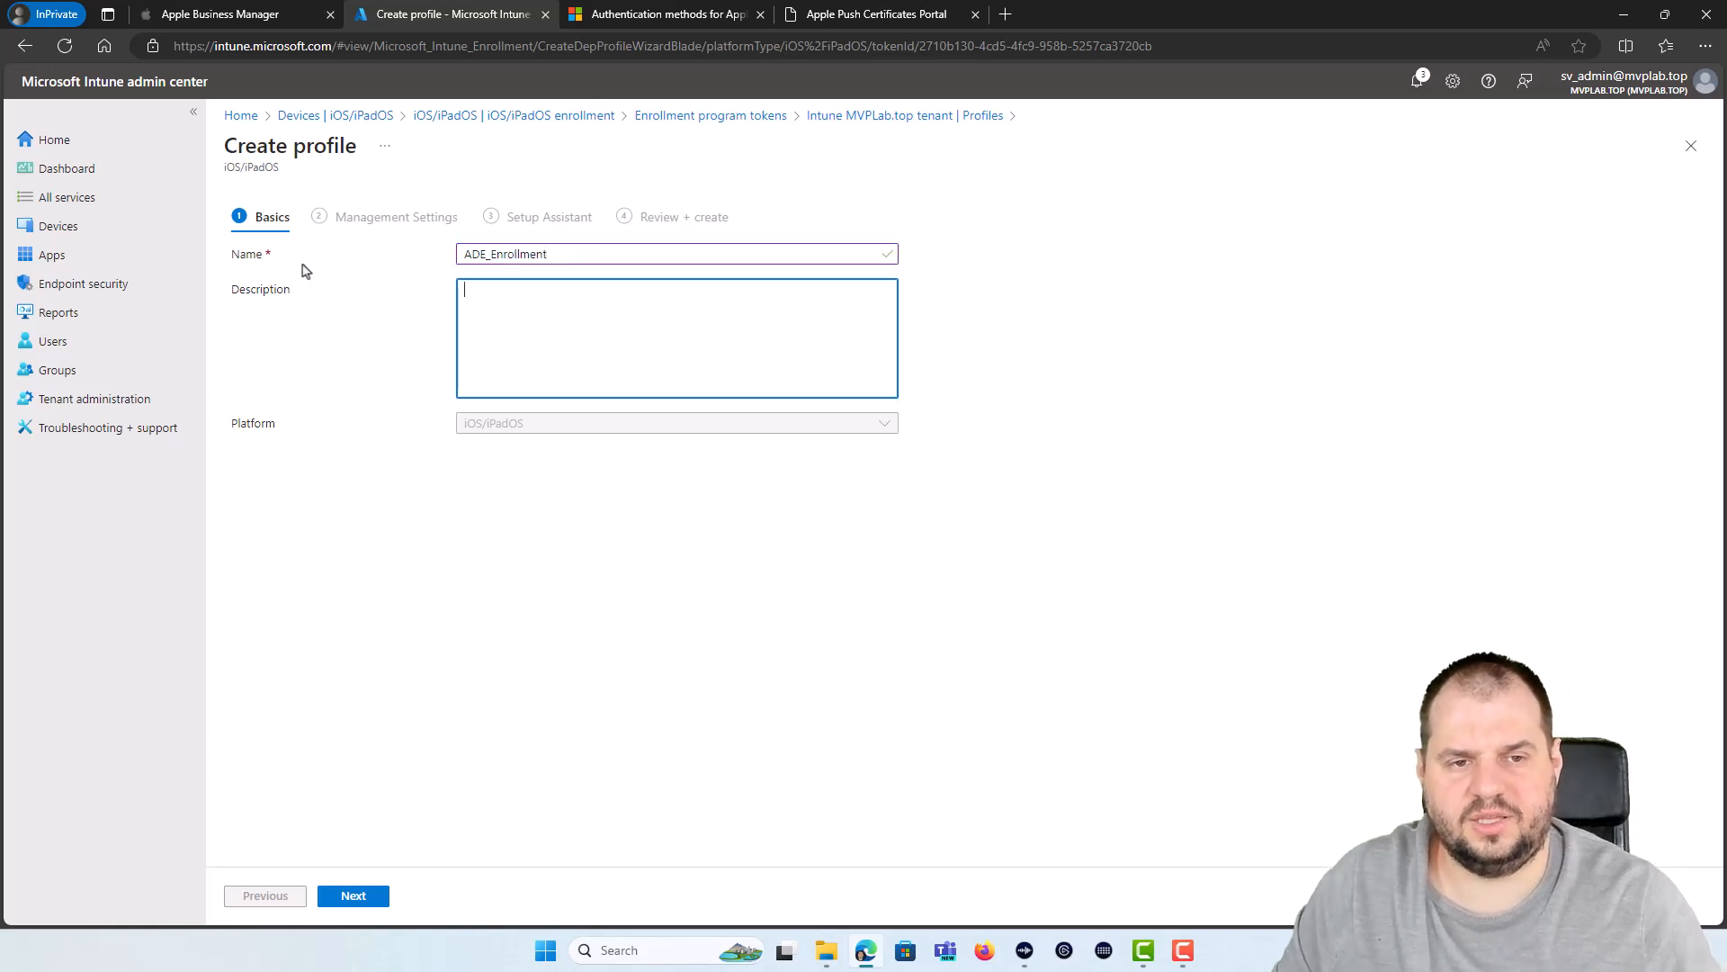
Step: Set the profile to enroll with user affinity and install Company Portal using the VPP token
left_click(330, 902)
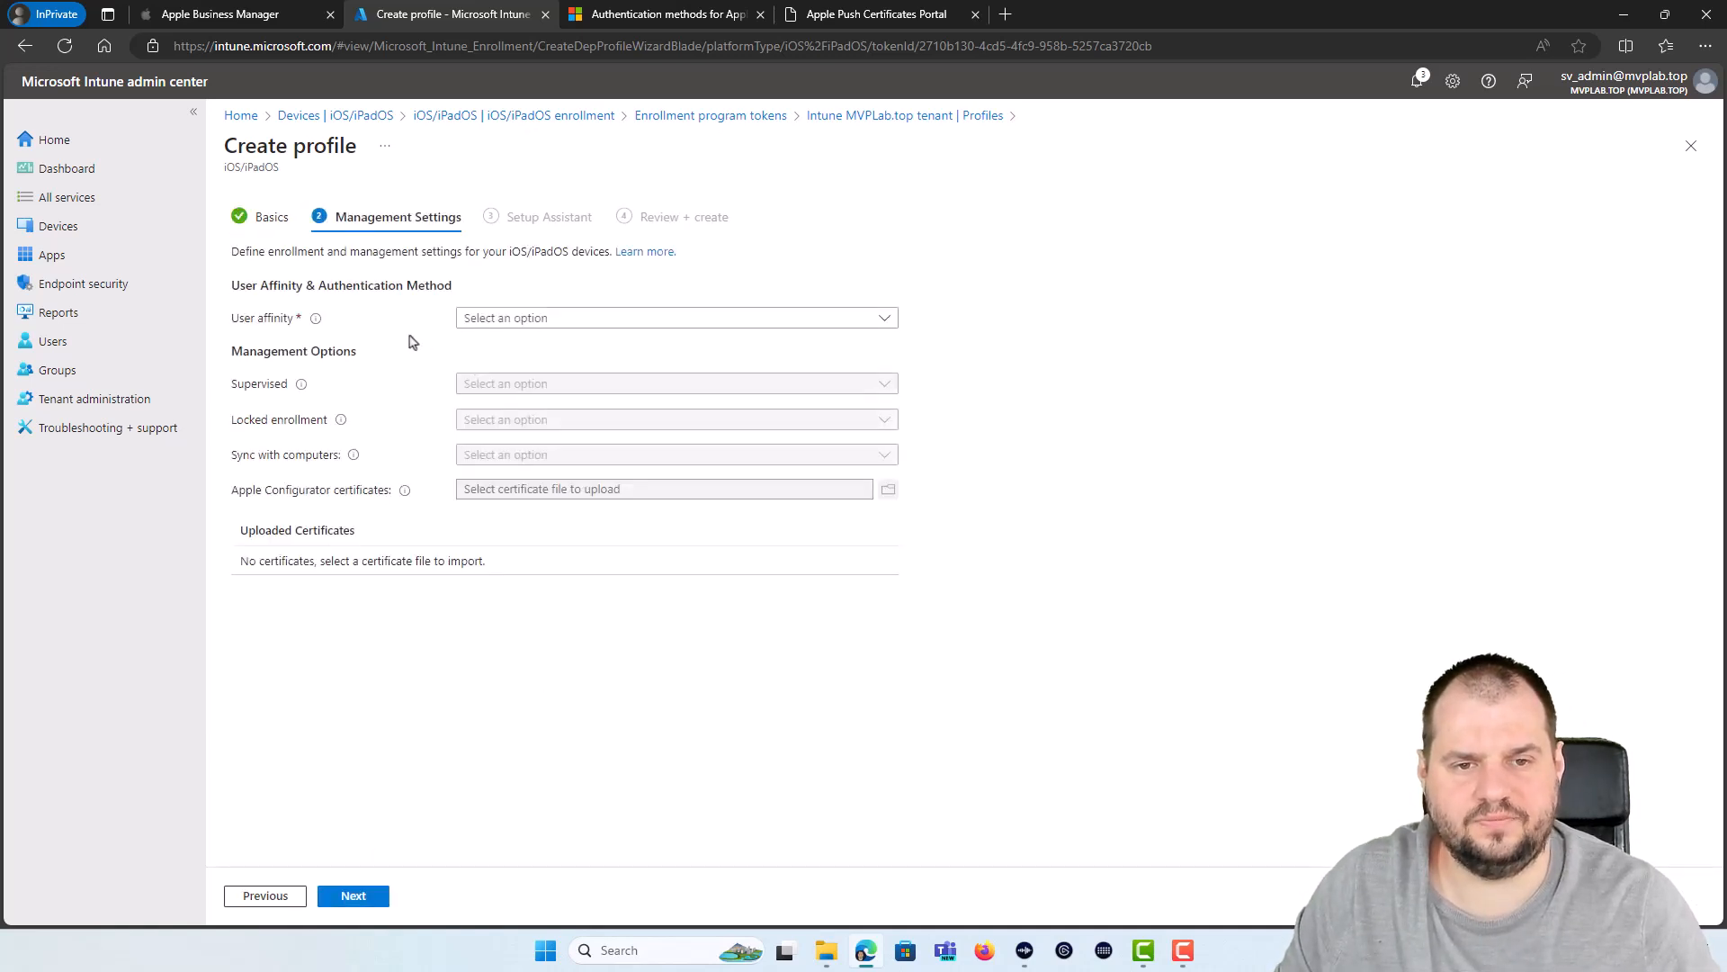
left_click(518, 321)
left_click(540, 346)
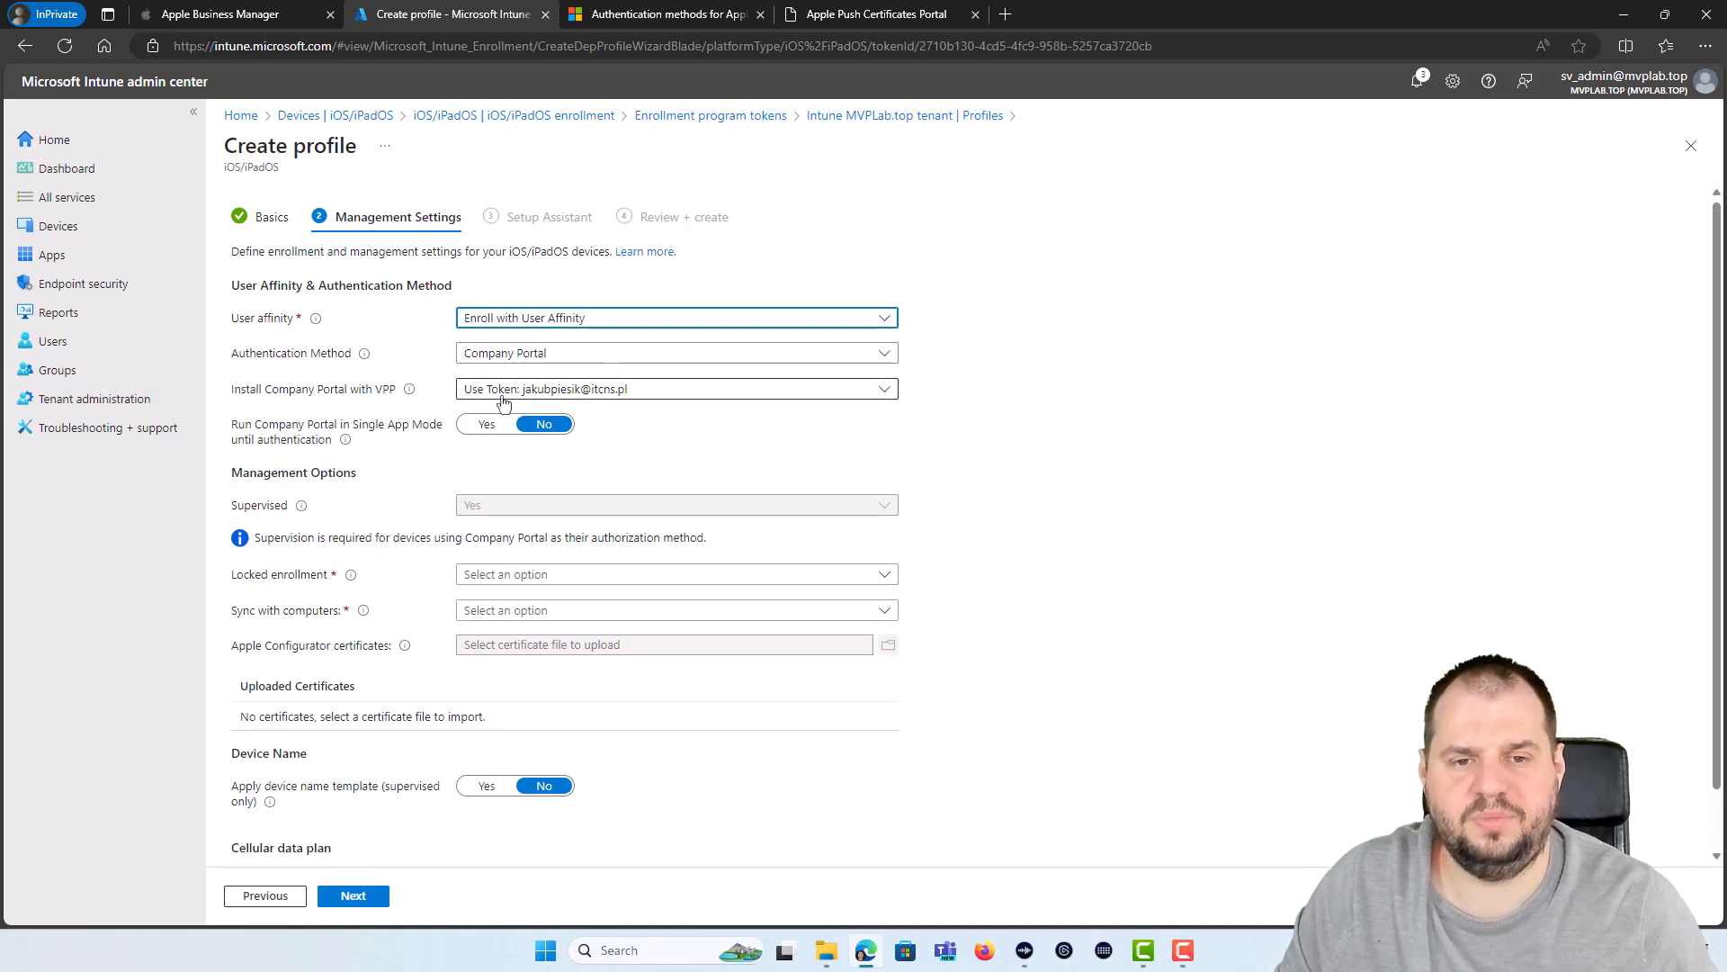
left_click(549, 389)
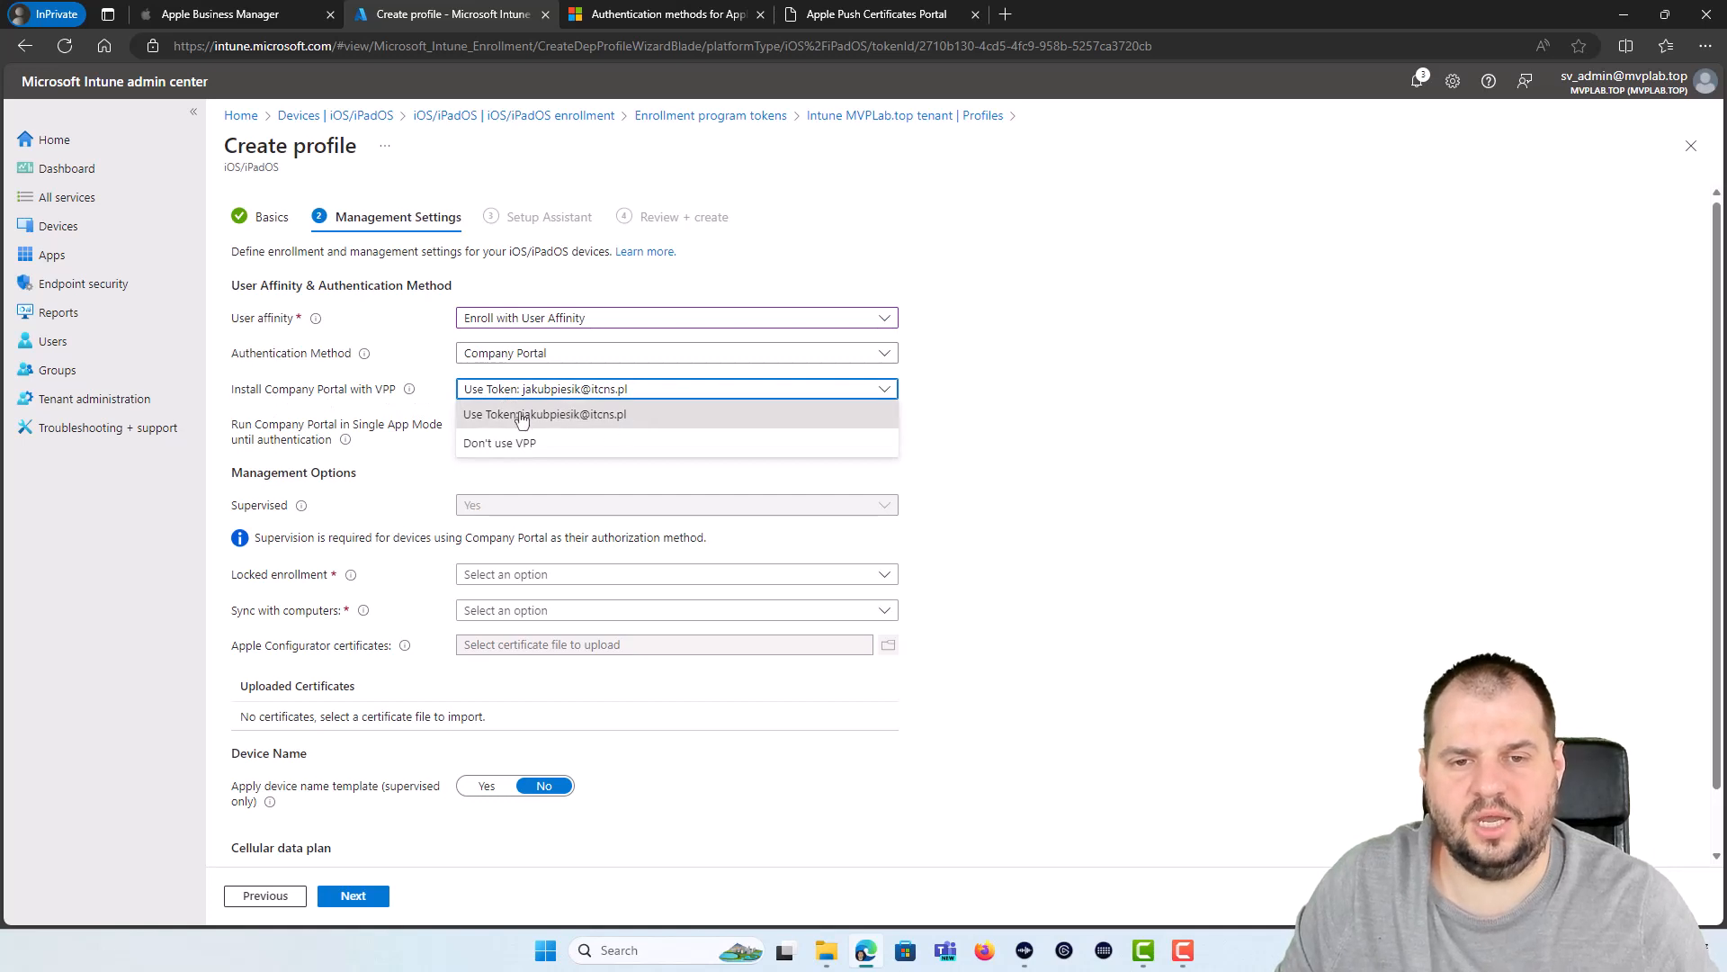
left_click(617, 419)
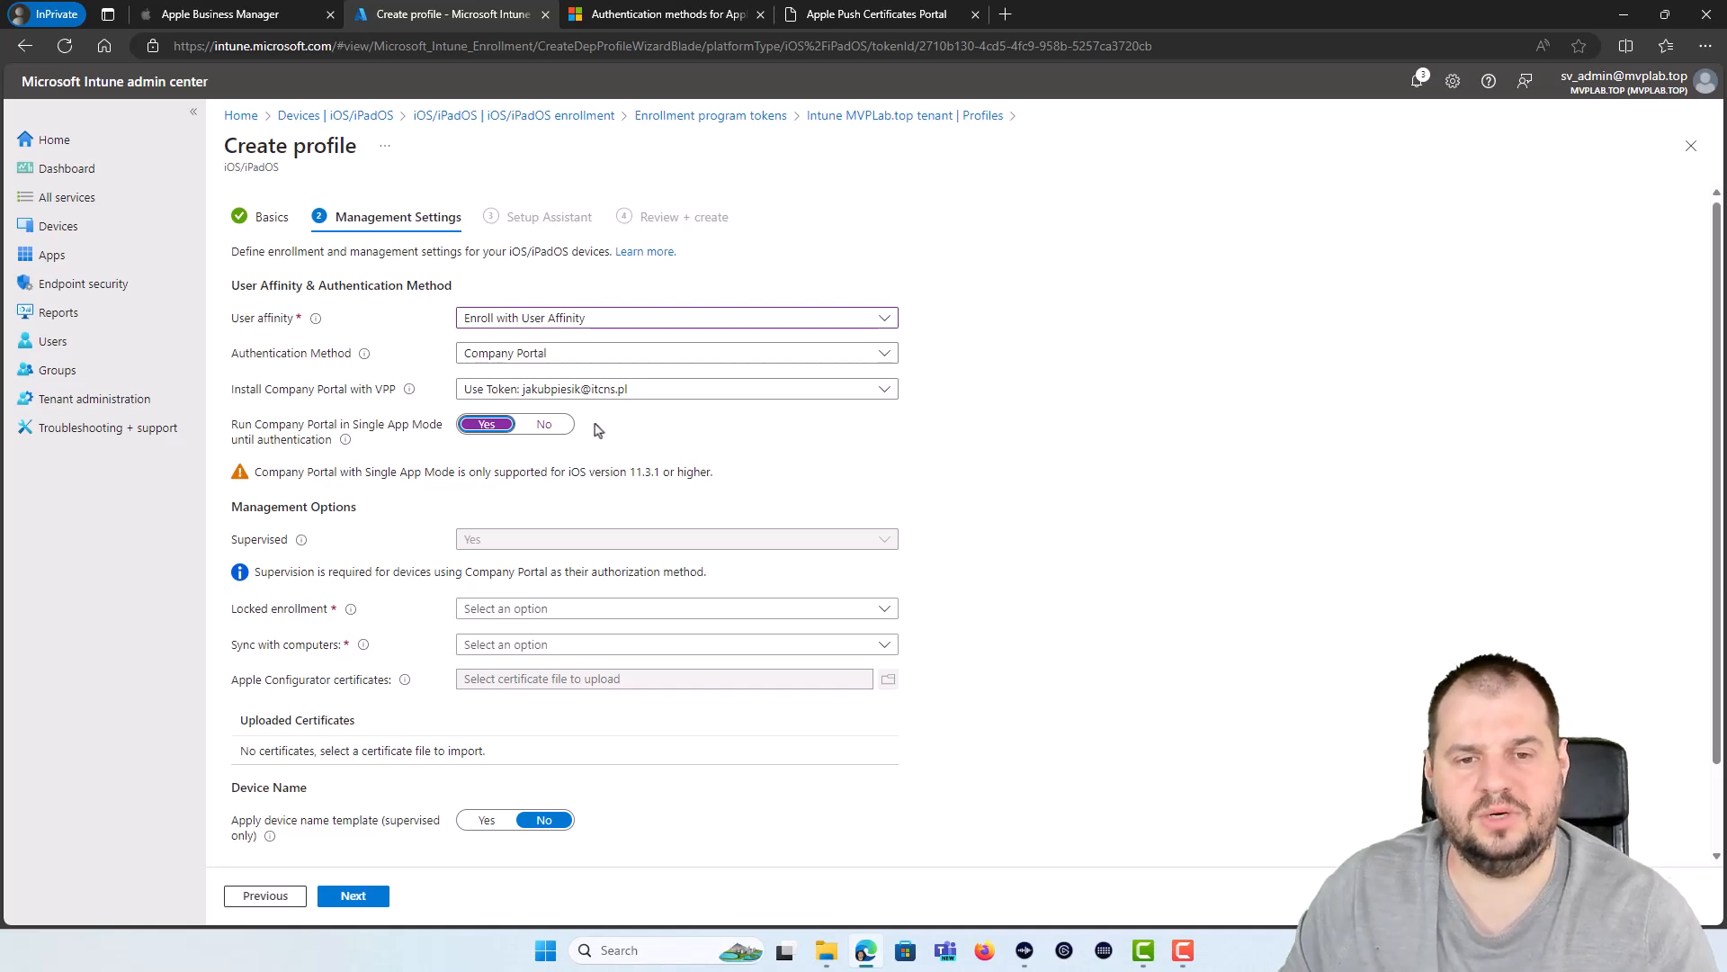
Step: Turn off Single App Mode, turn on locked enrollment, and allow syncing with all computers
left_click(538, 428)
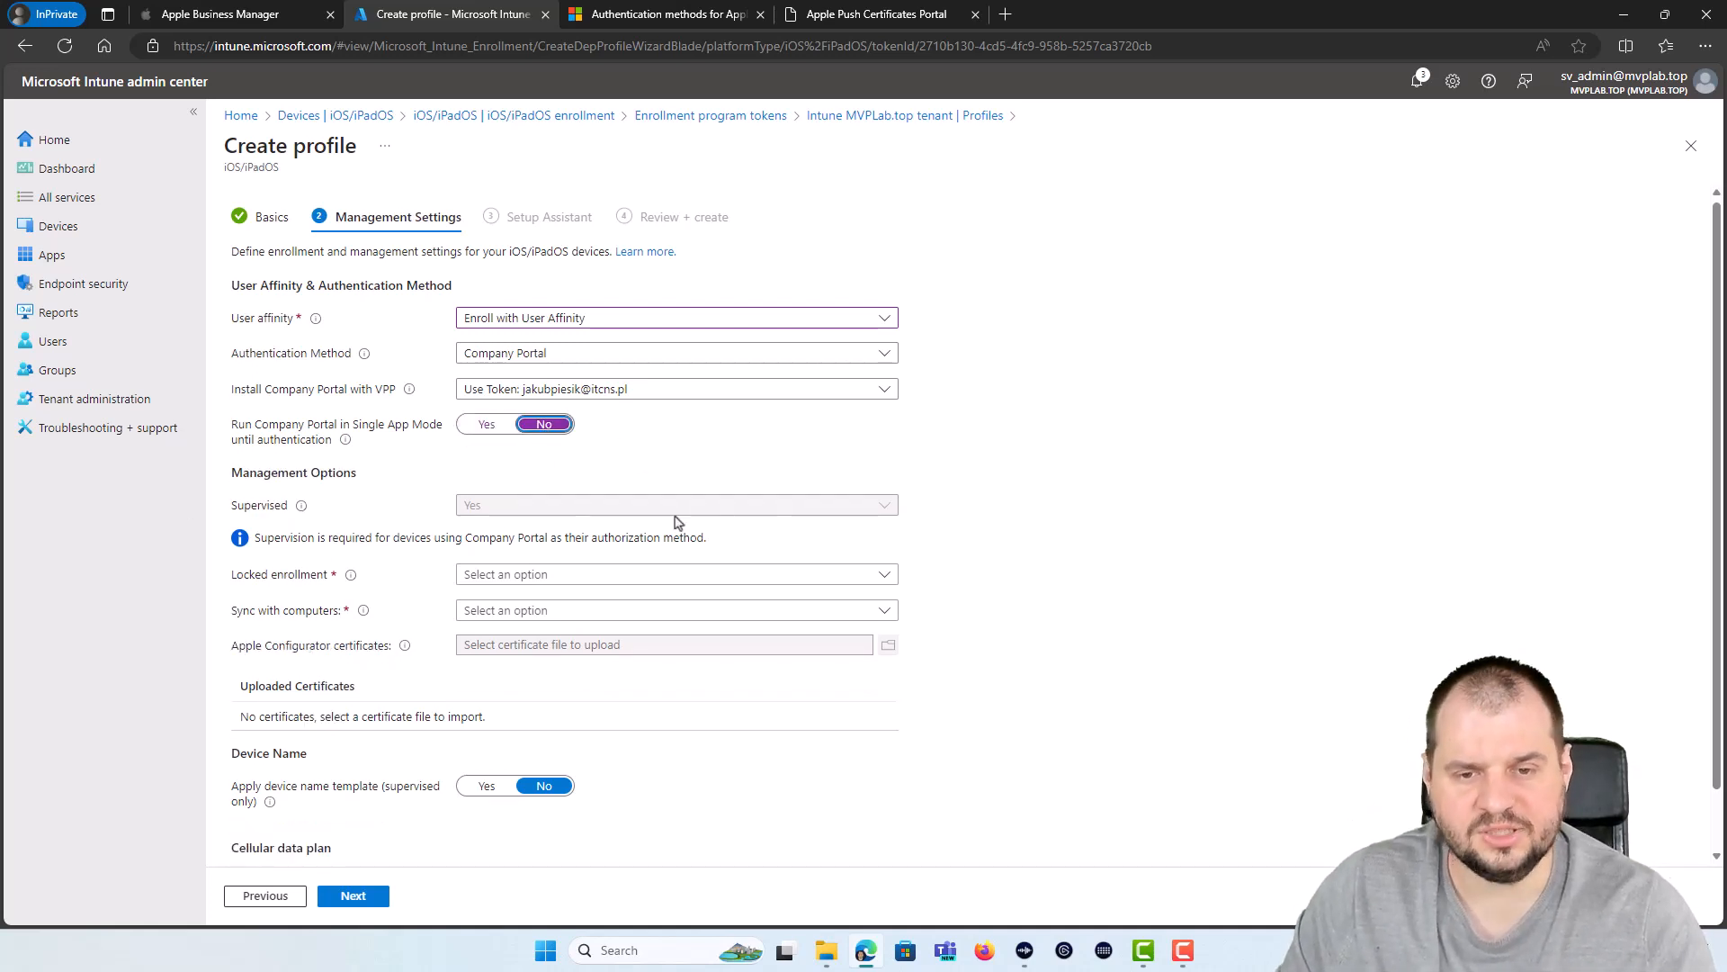
left_click(540, 575)
left_click(548, 594)
left_click(602, 611)
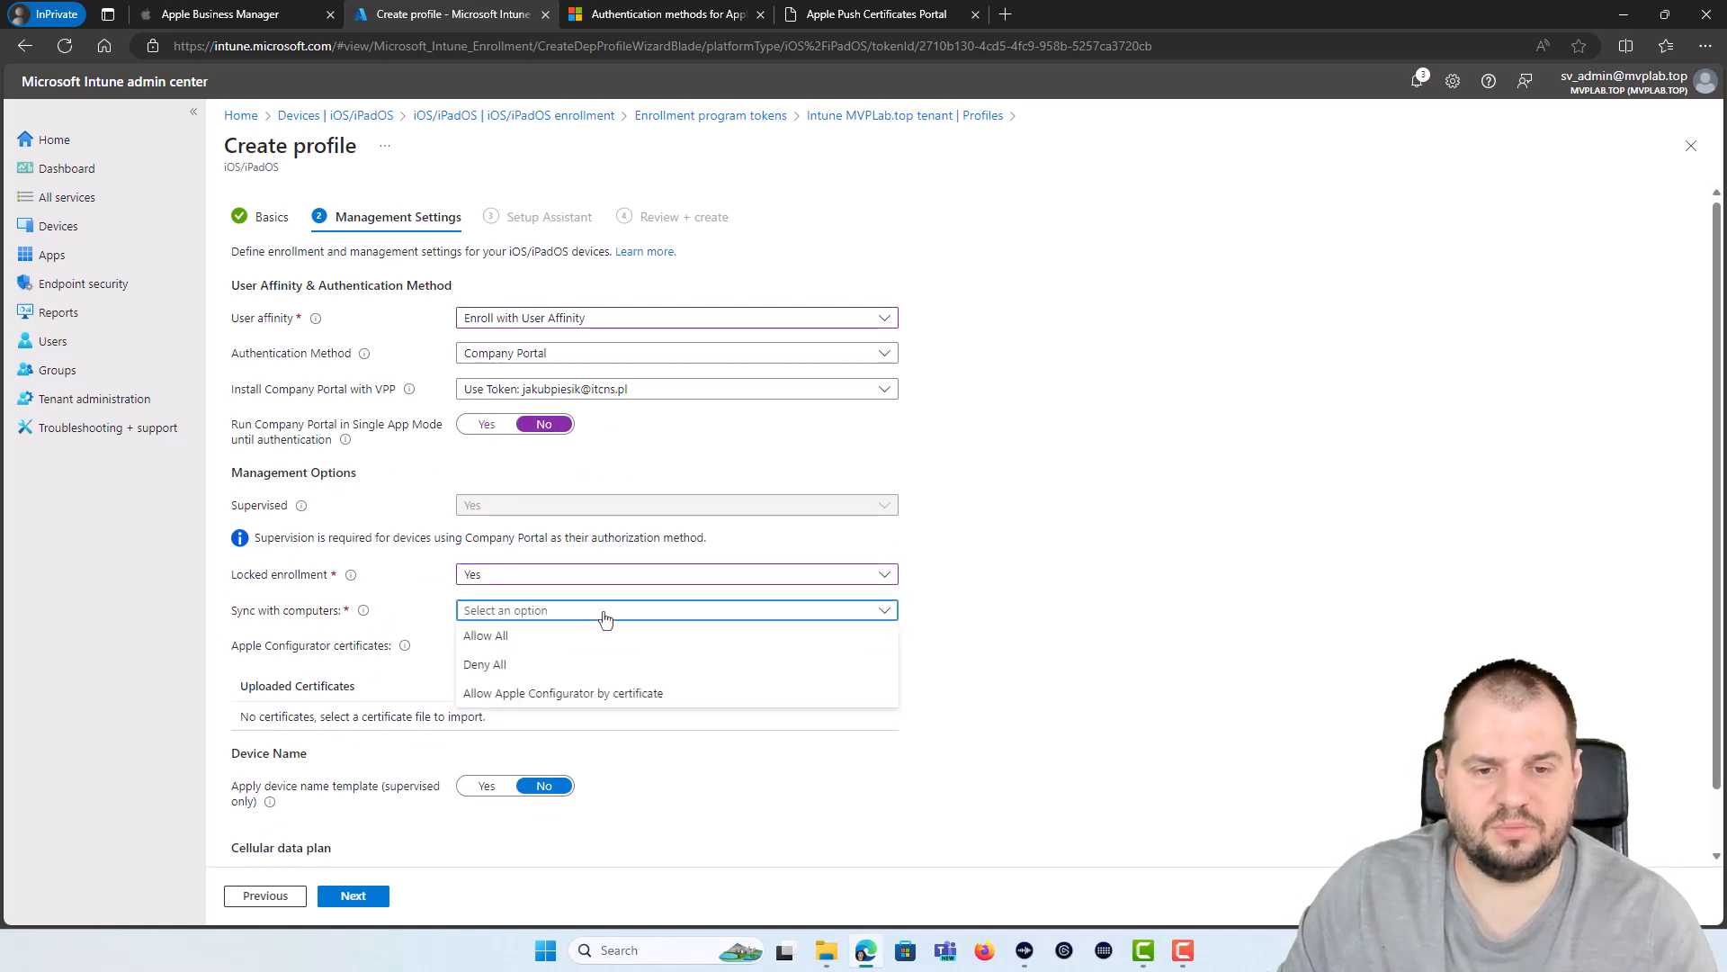
left_click(515, 639)
Step: Apply the device name template ADE-{{DEVICETYPE}}-{{SERIAL}} and continue to Setup Assistant
scroll(253, 763, "down", 1)
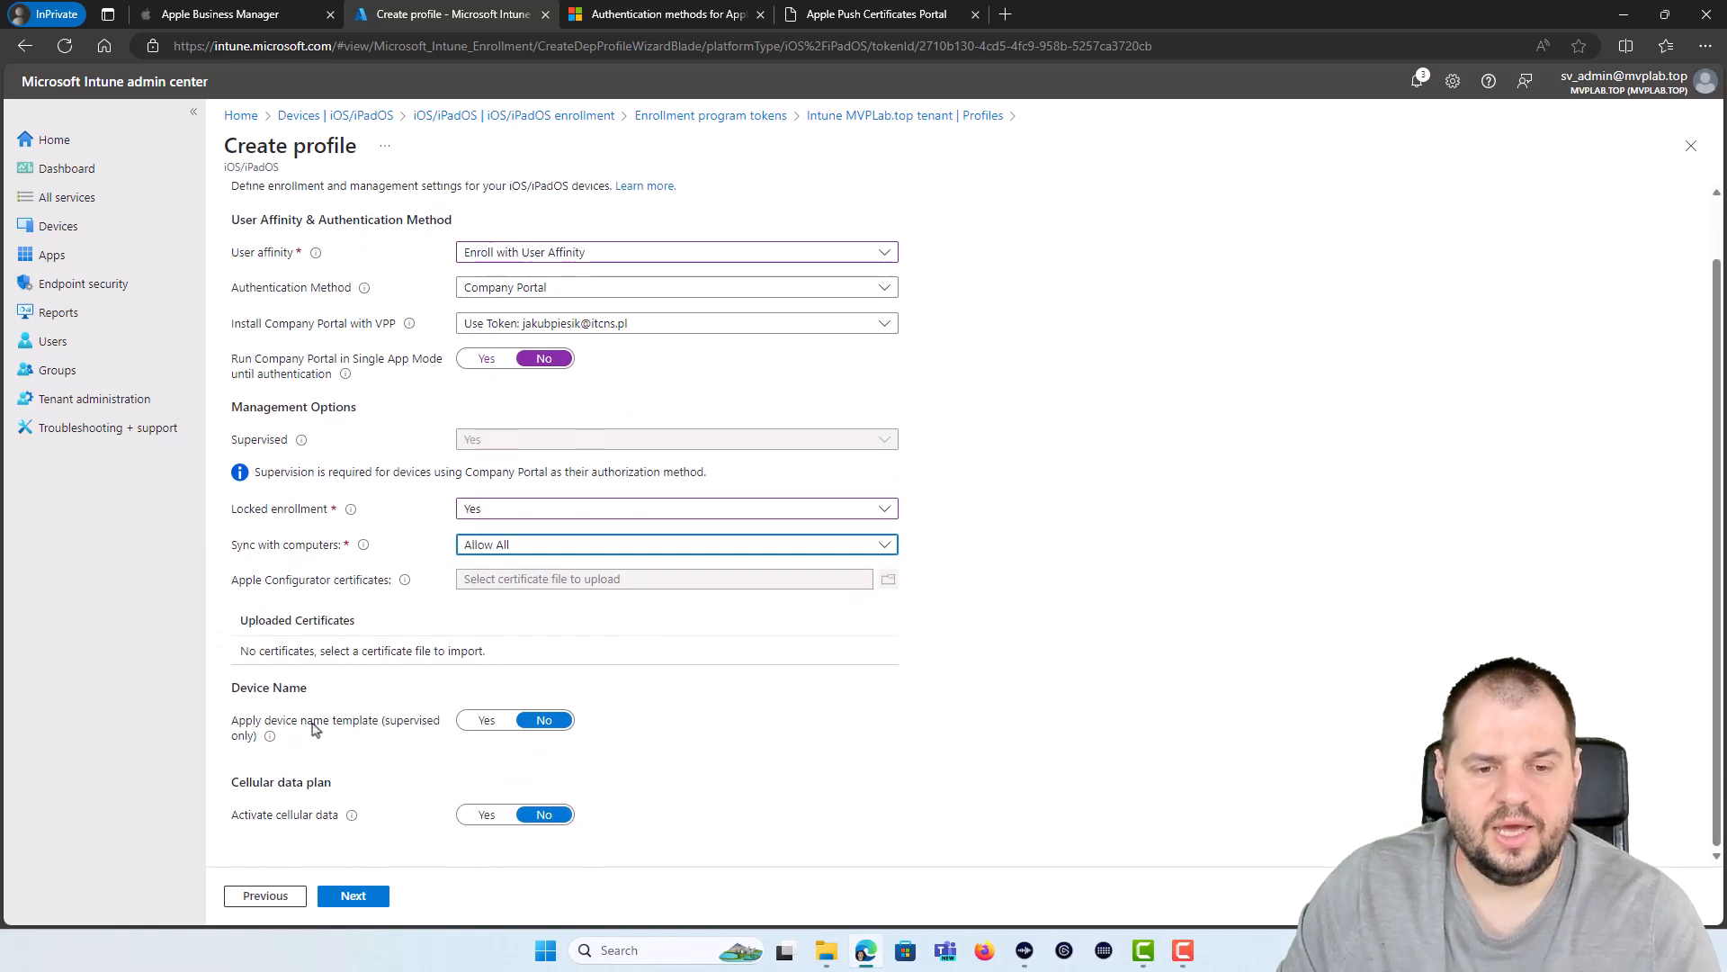
left_click(487, 720)
scroll(513, 734, "down", 1)
left_click(520, 743)
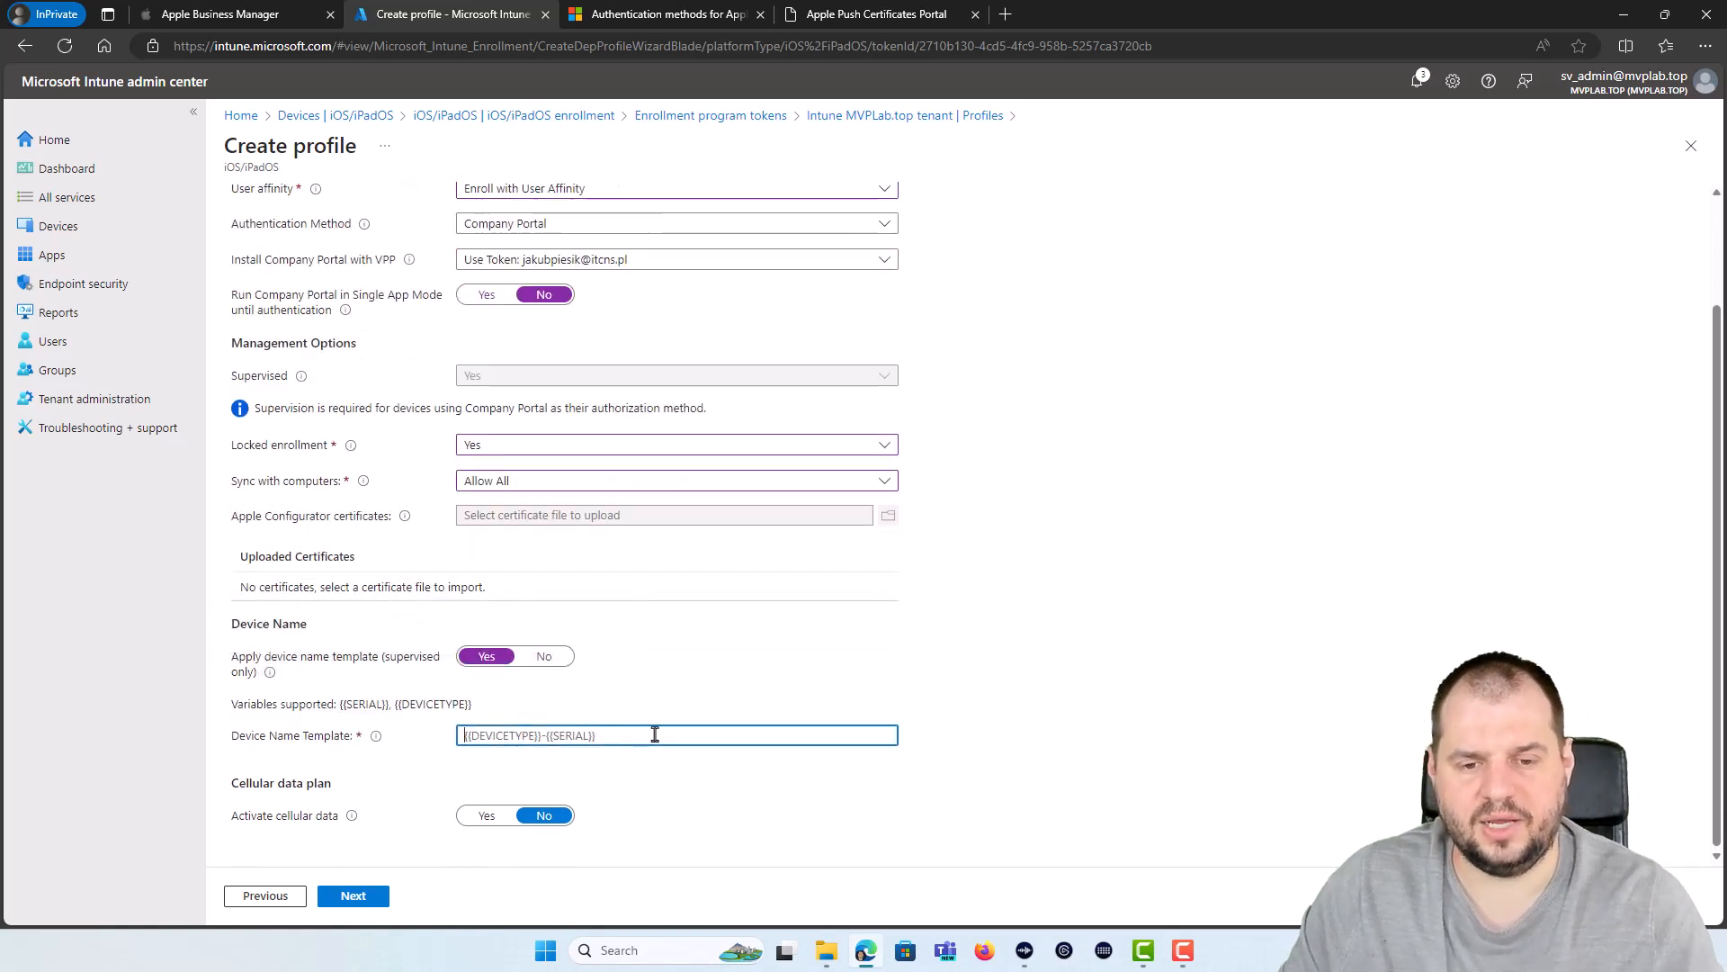
type("ADE_")
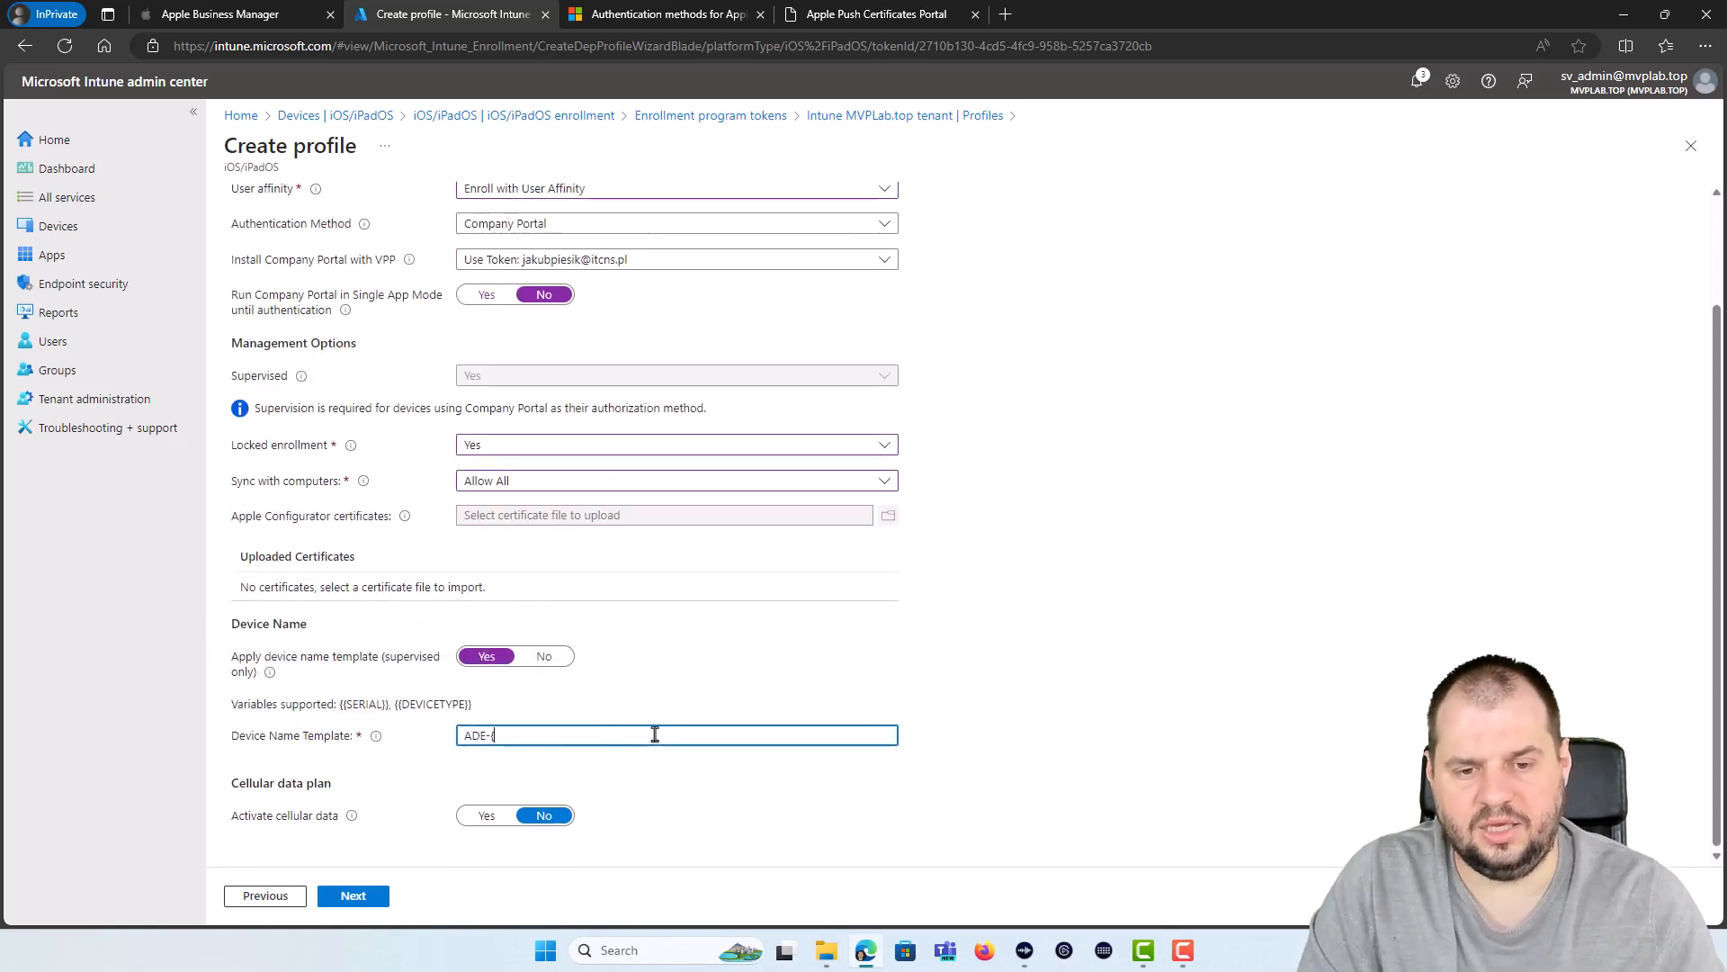
type("{{SE")
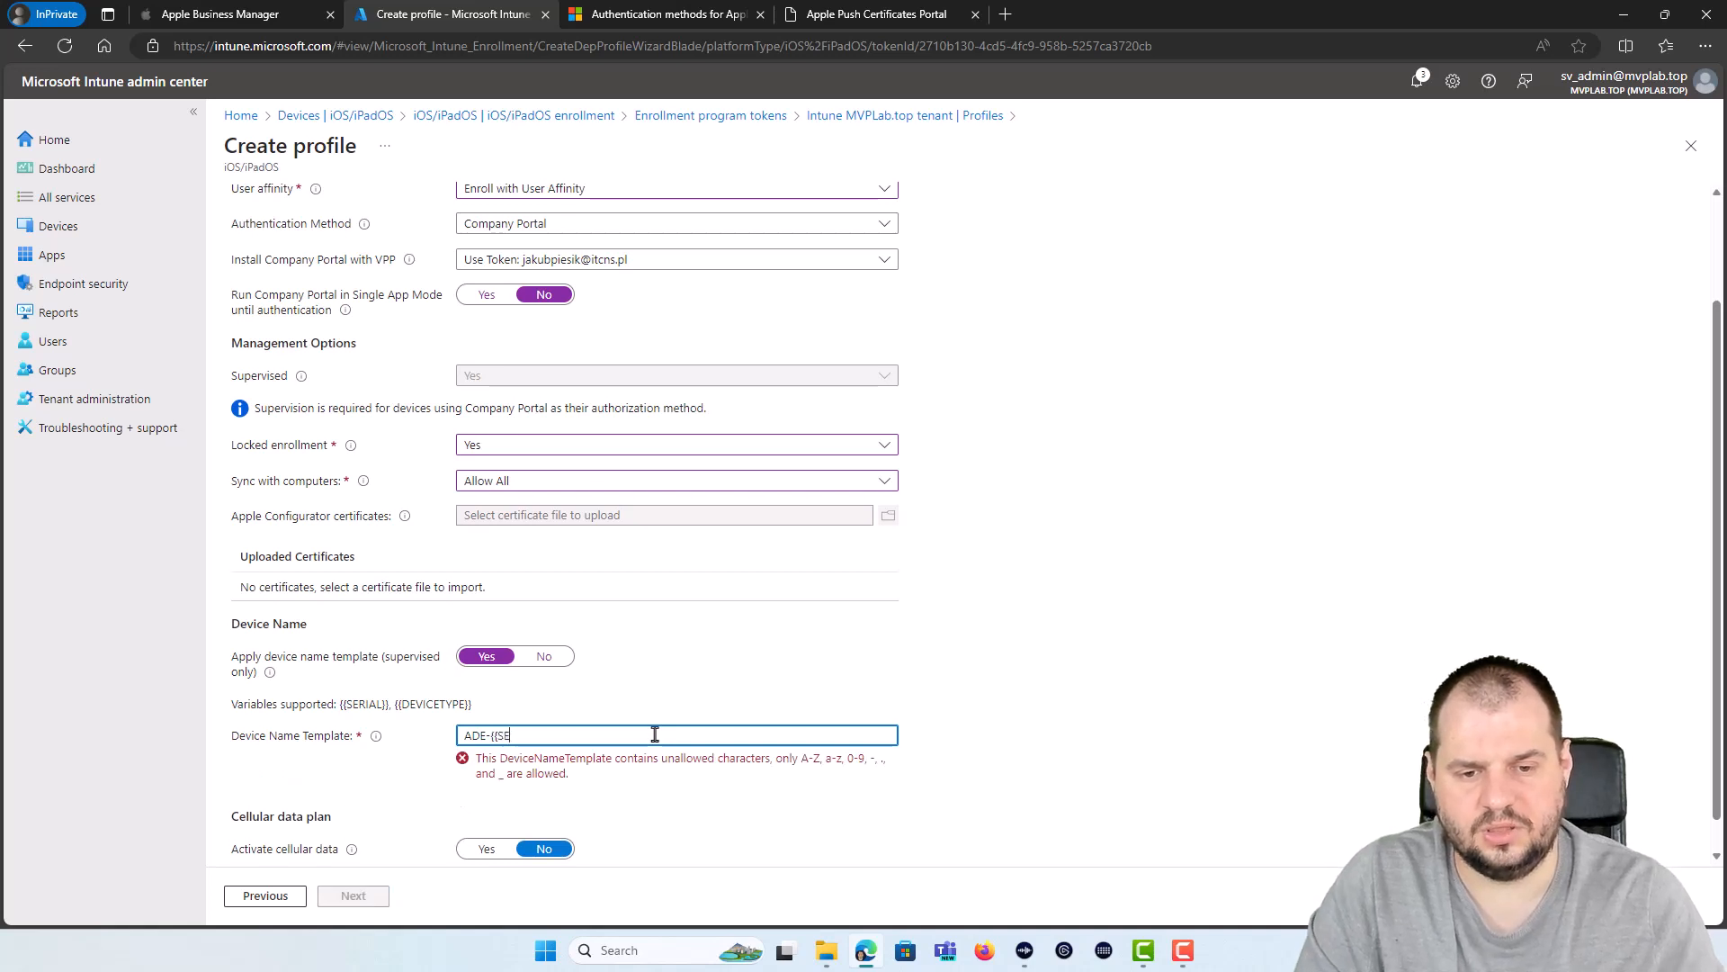
type("RIAL}")
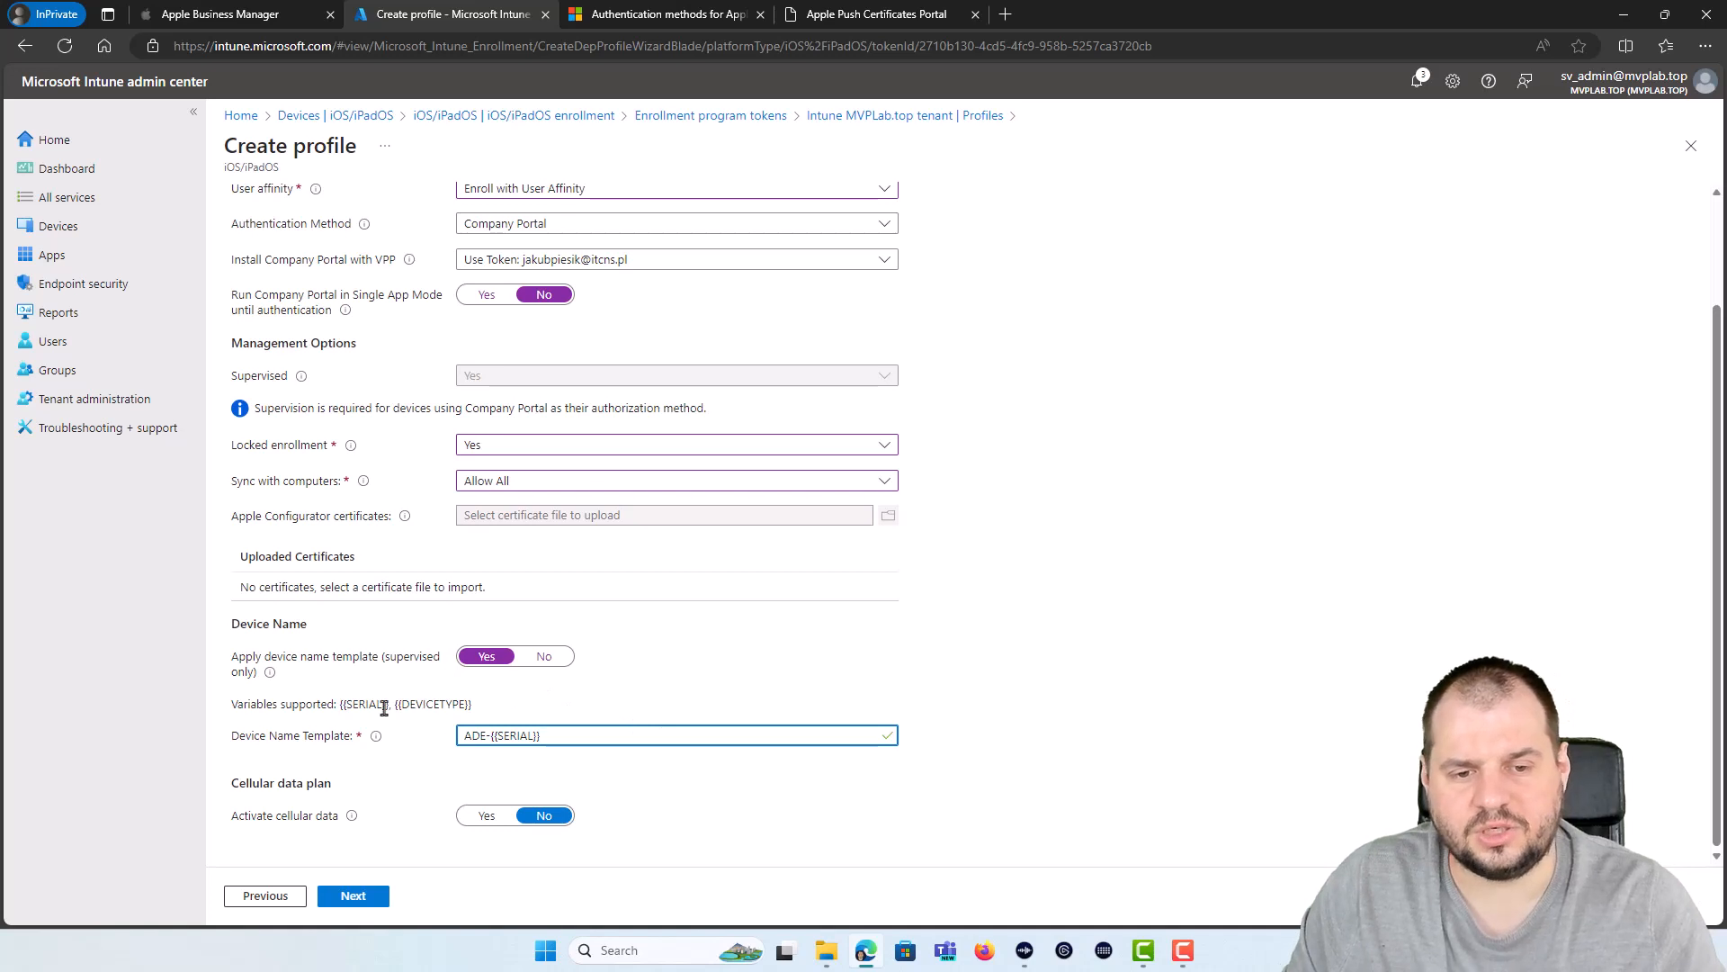
mouse_move(335, 704)
left_mouse_down()
mouse_move(485, 710)
mouse_move(340, 707)
left_mouse_up()
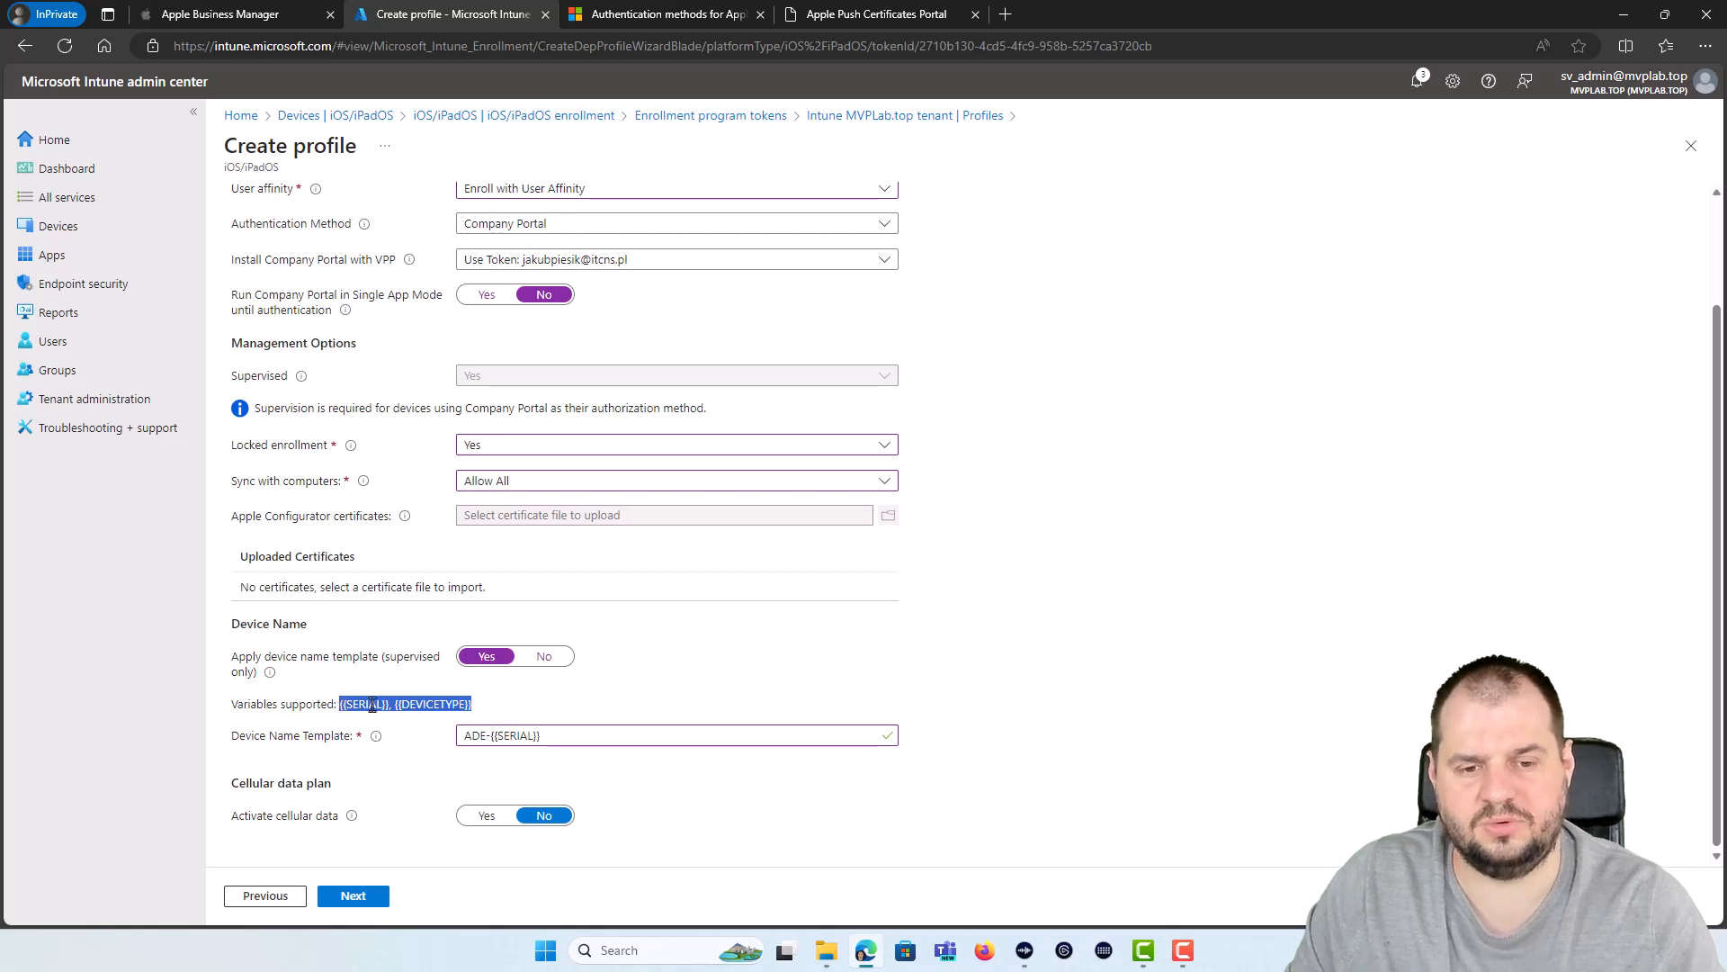
left_click(371, 704)
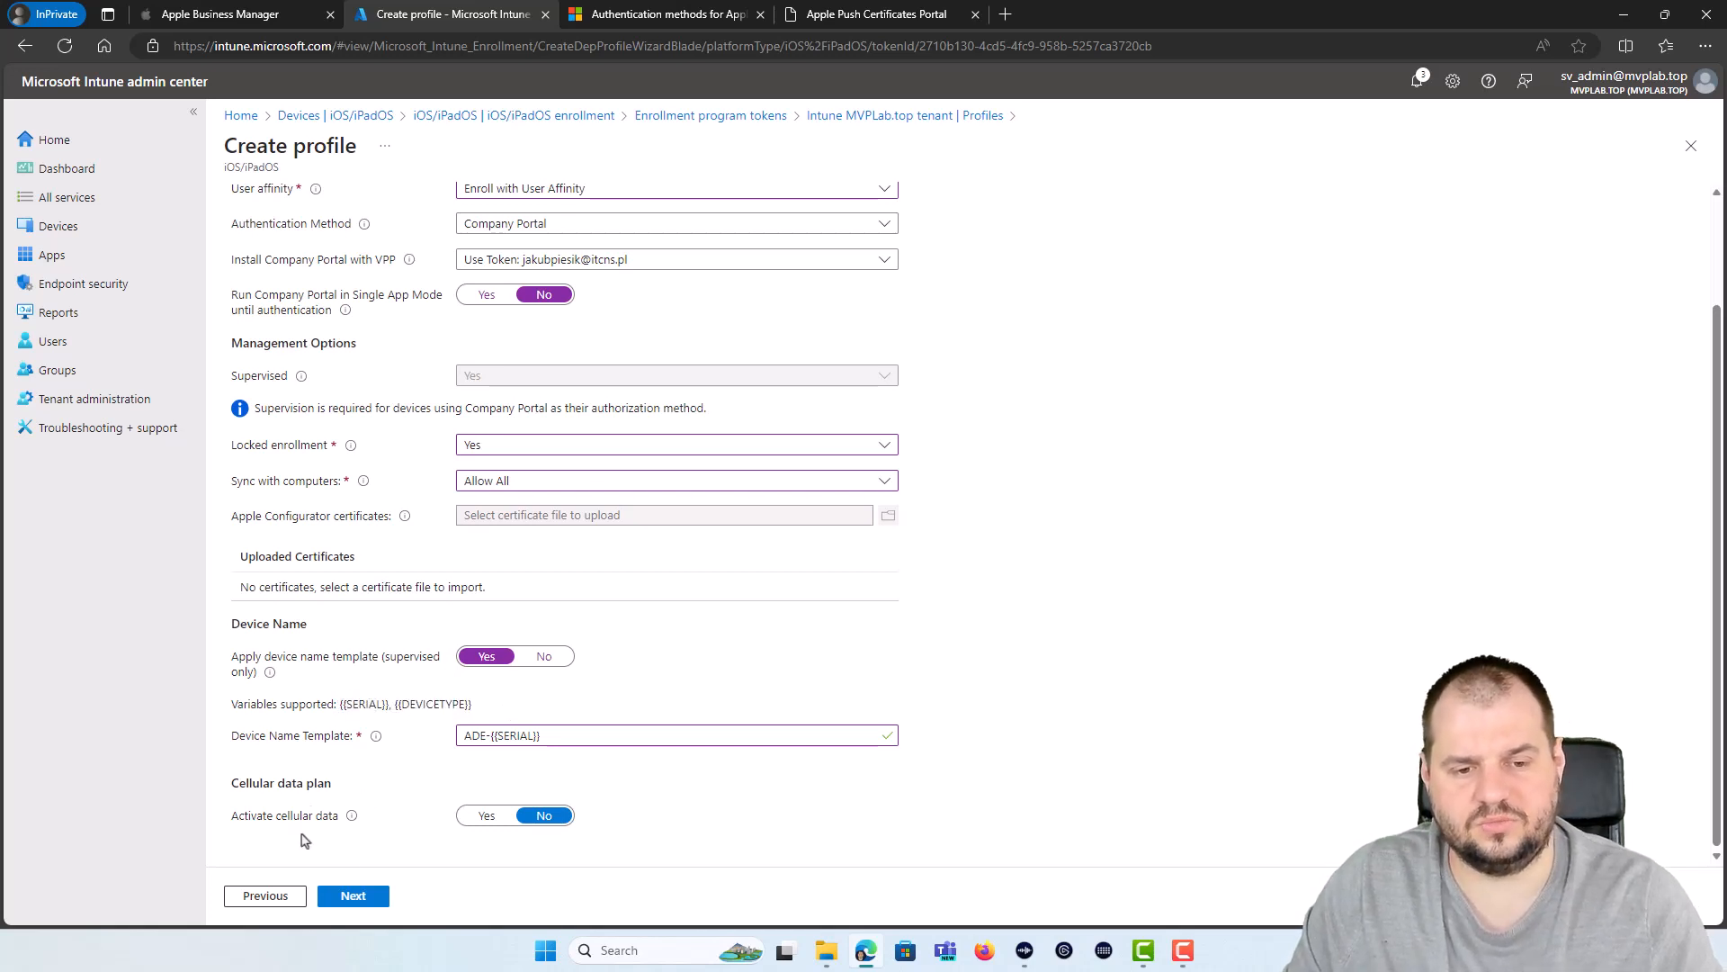
left_click(354, 895)
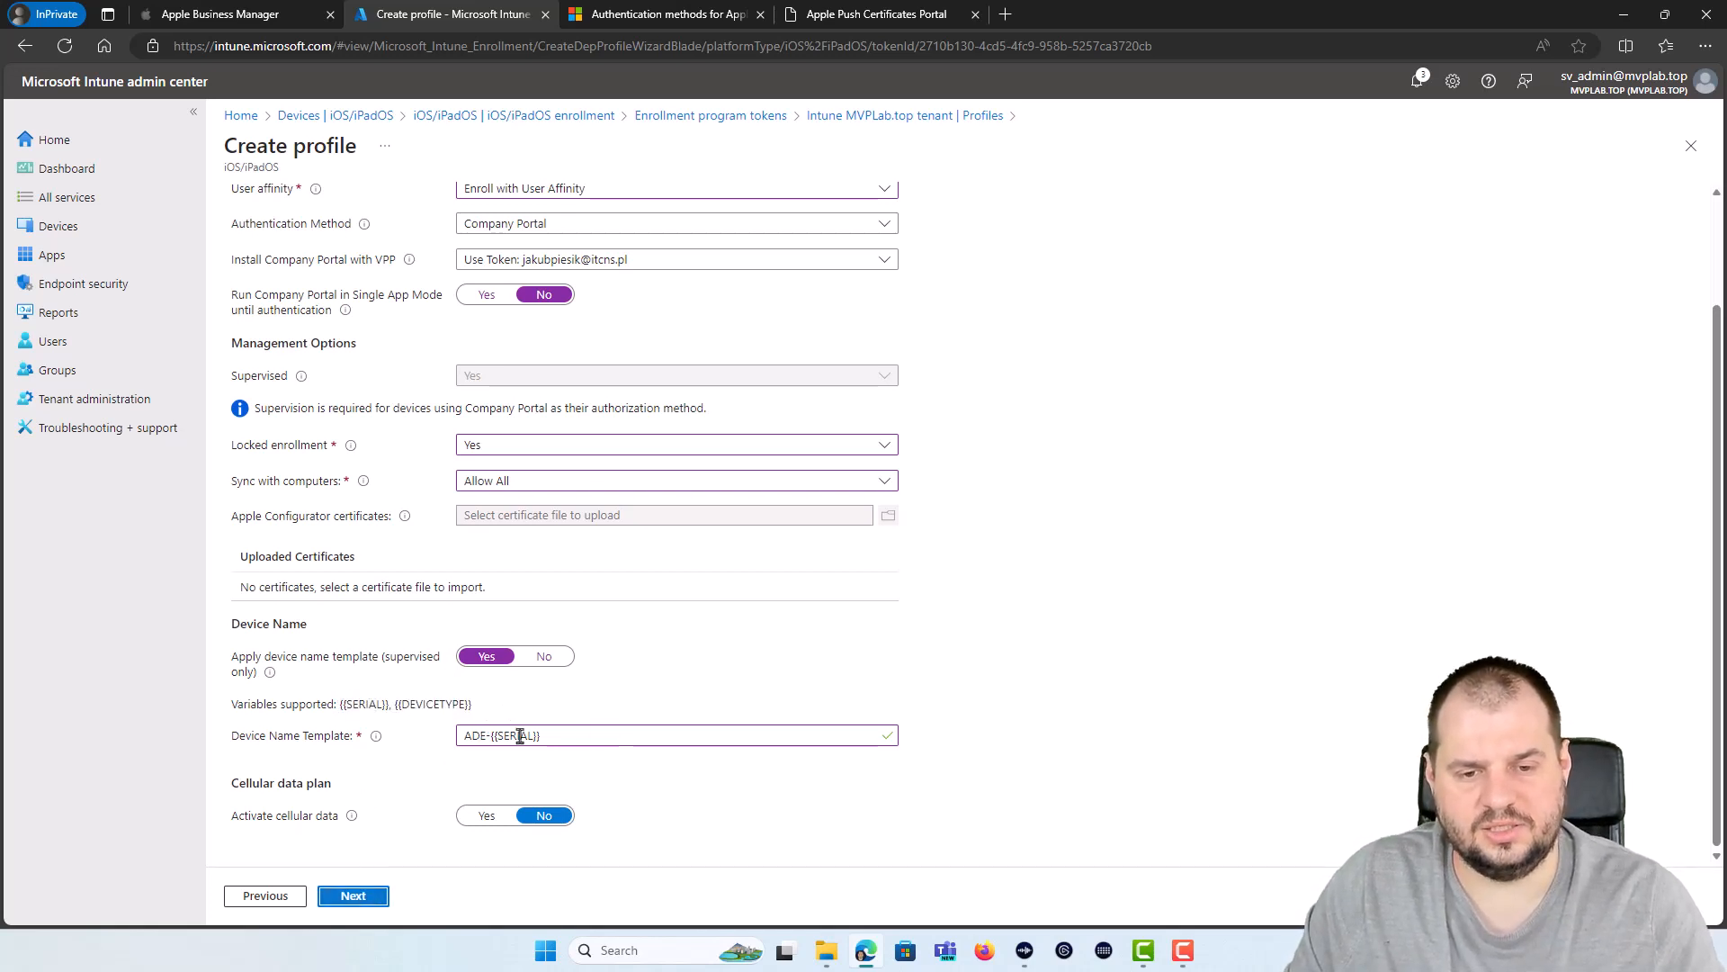
left_click(582, 734)
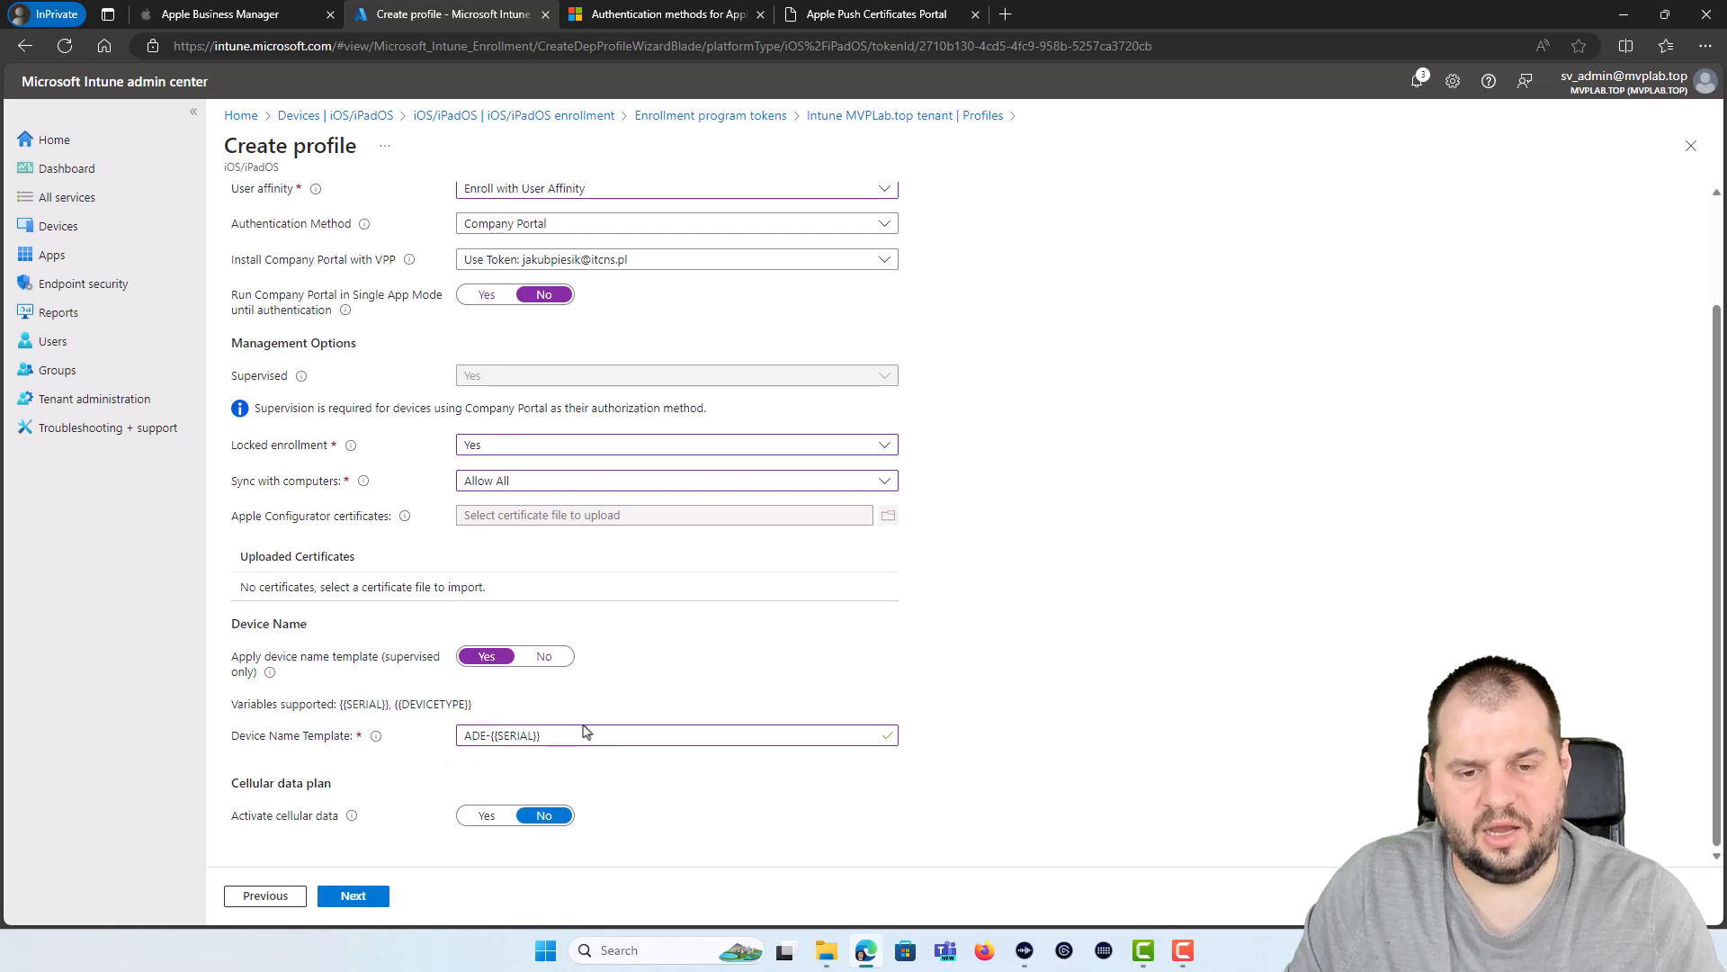
left_click(491, 738)
type("-")
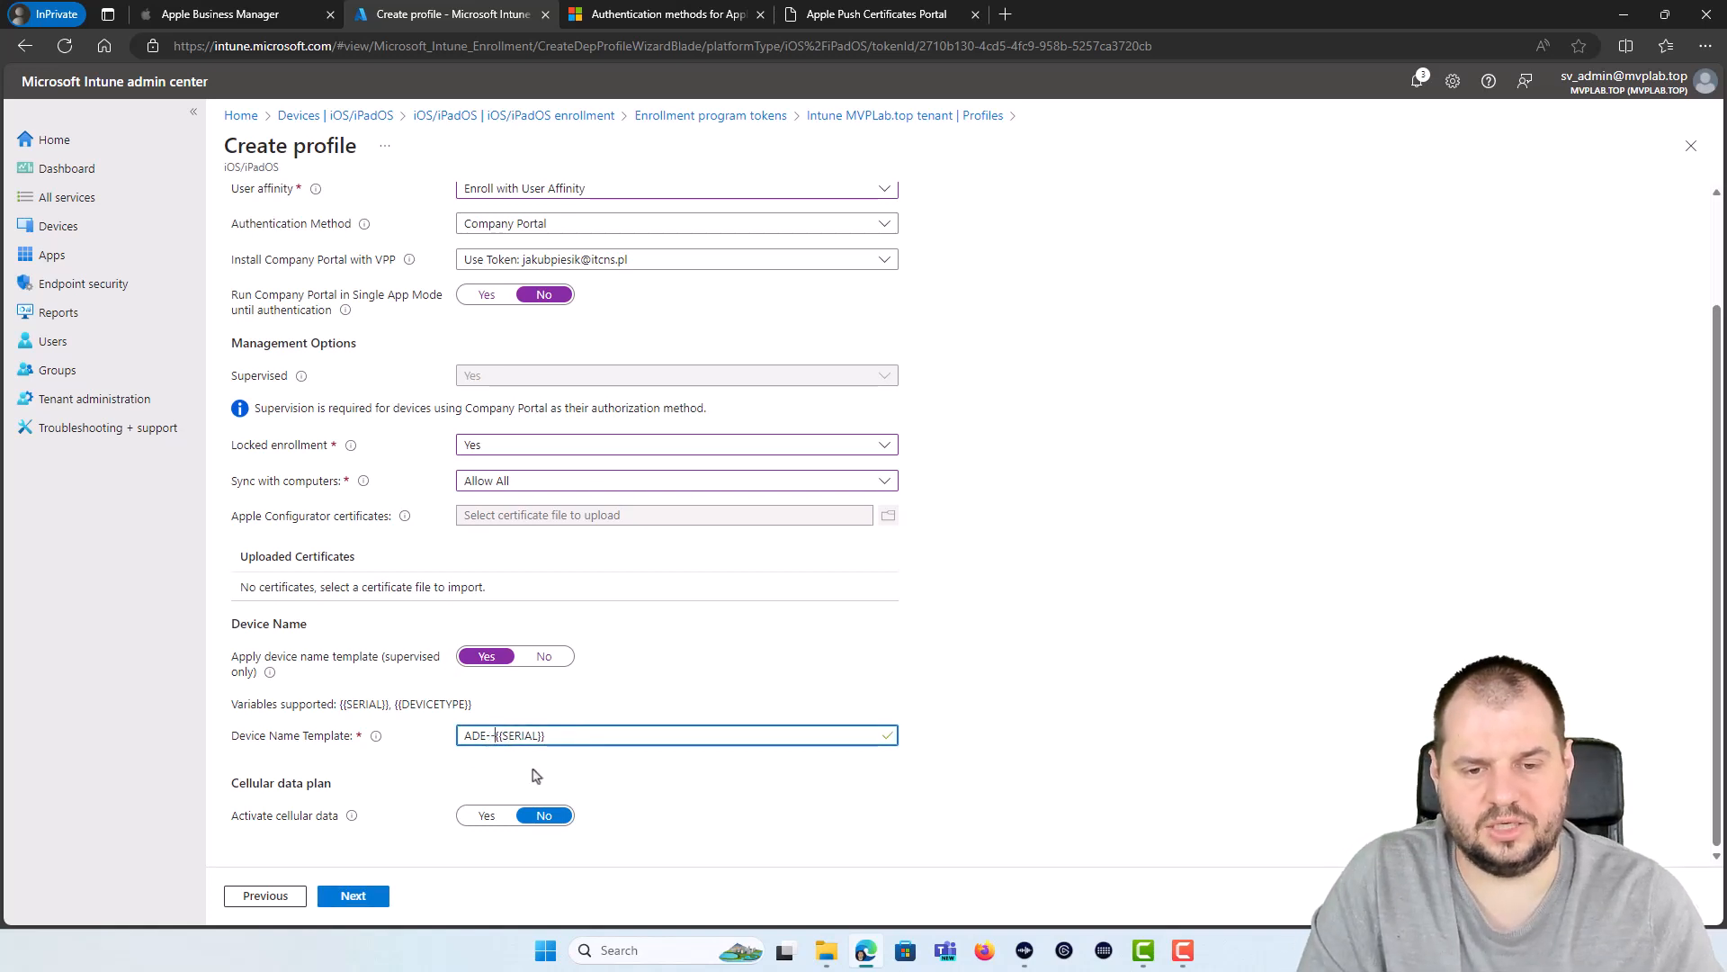
key("BackSpace")
type("{{D")
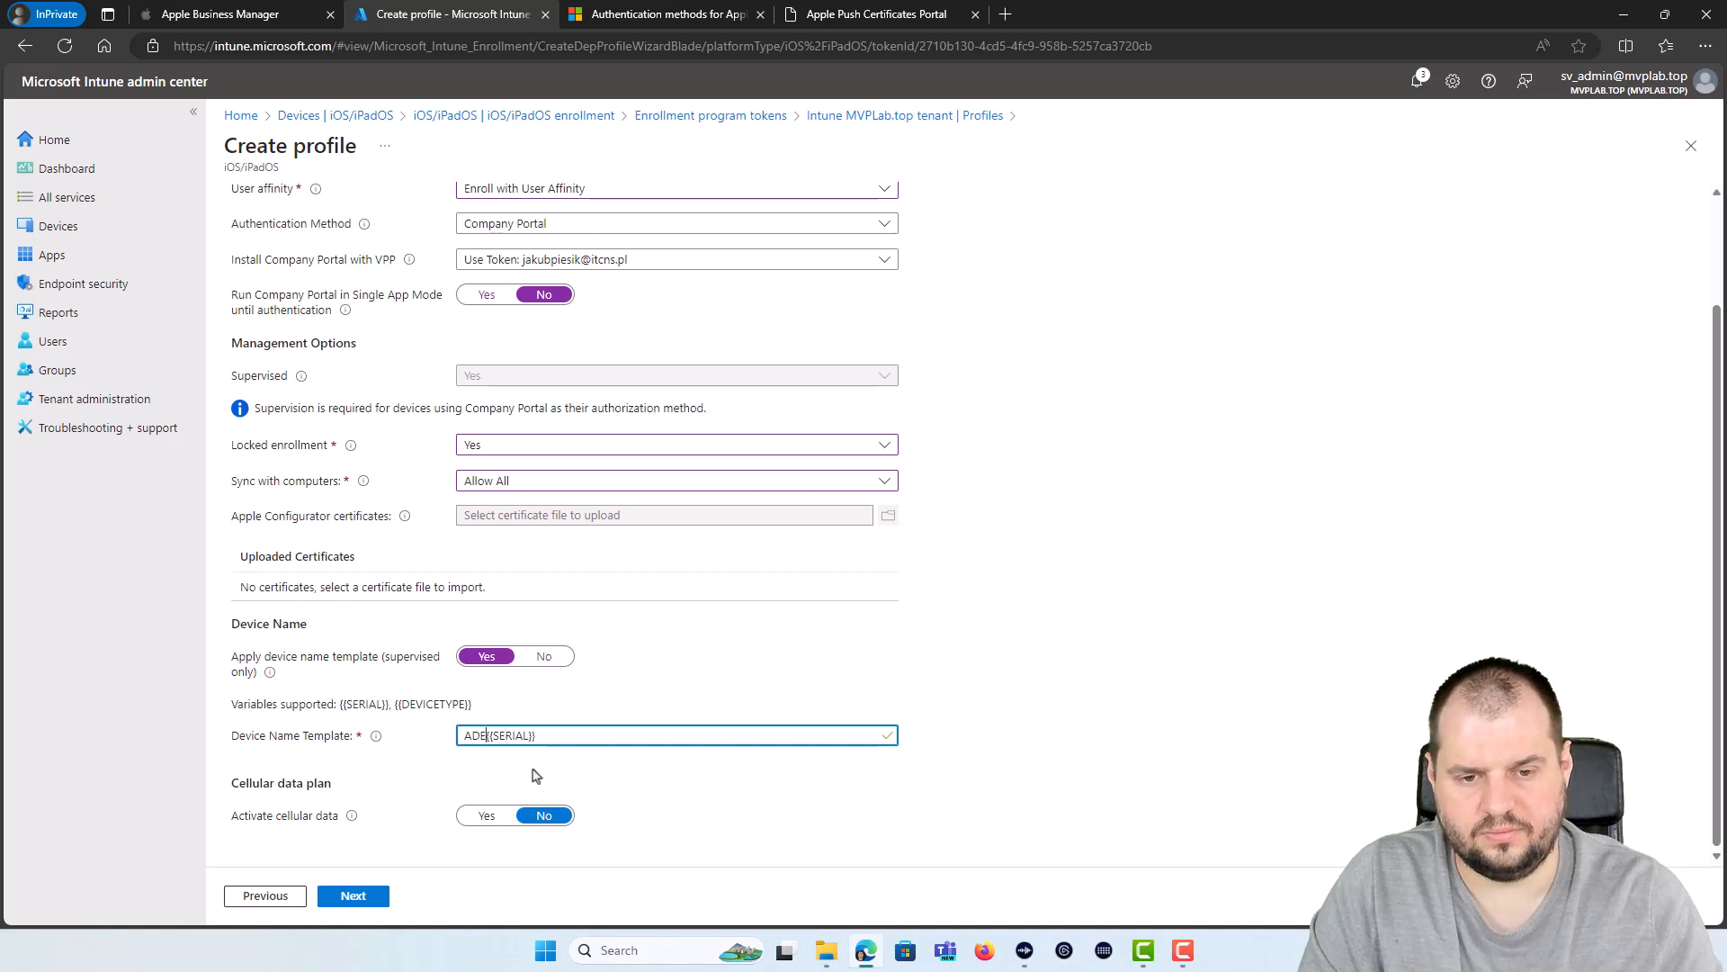
type("EVICETYPE}")
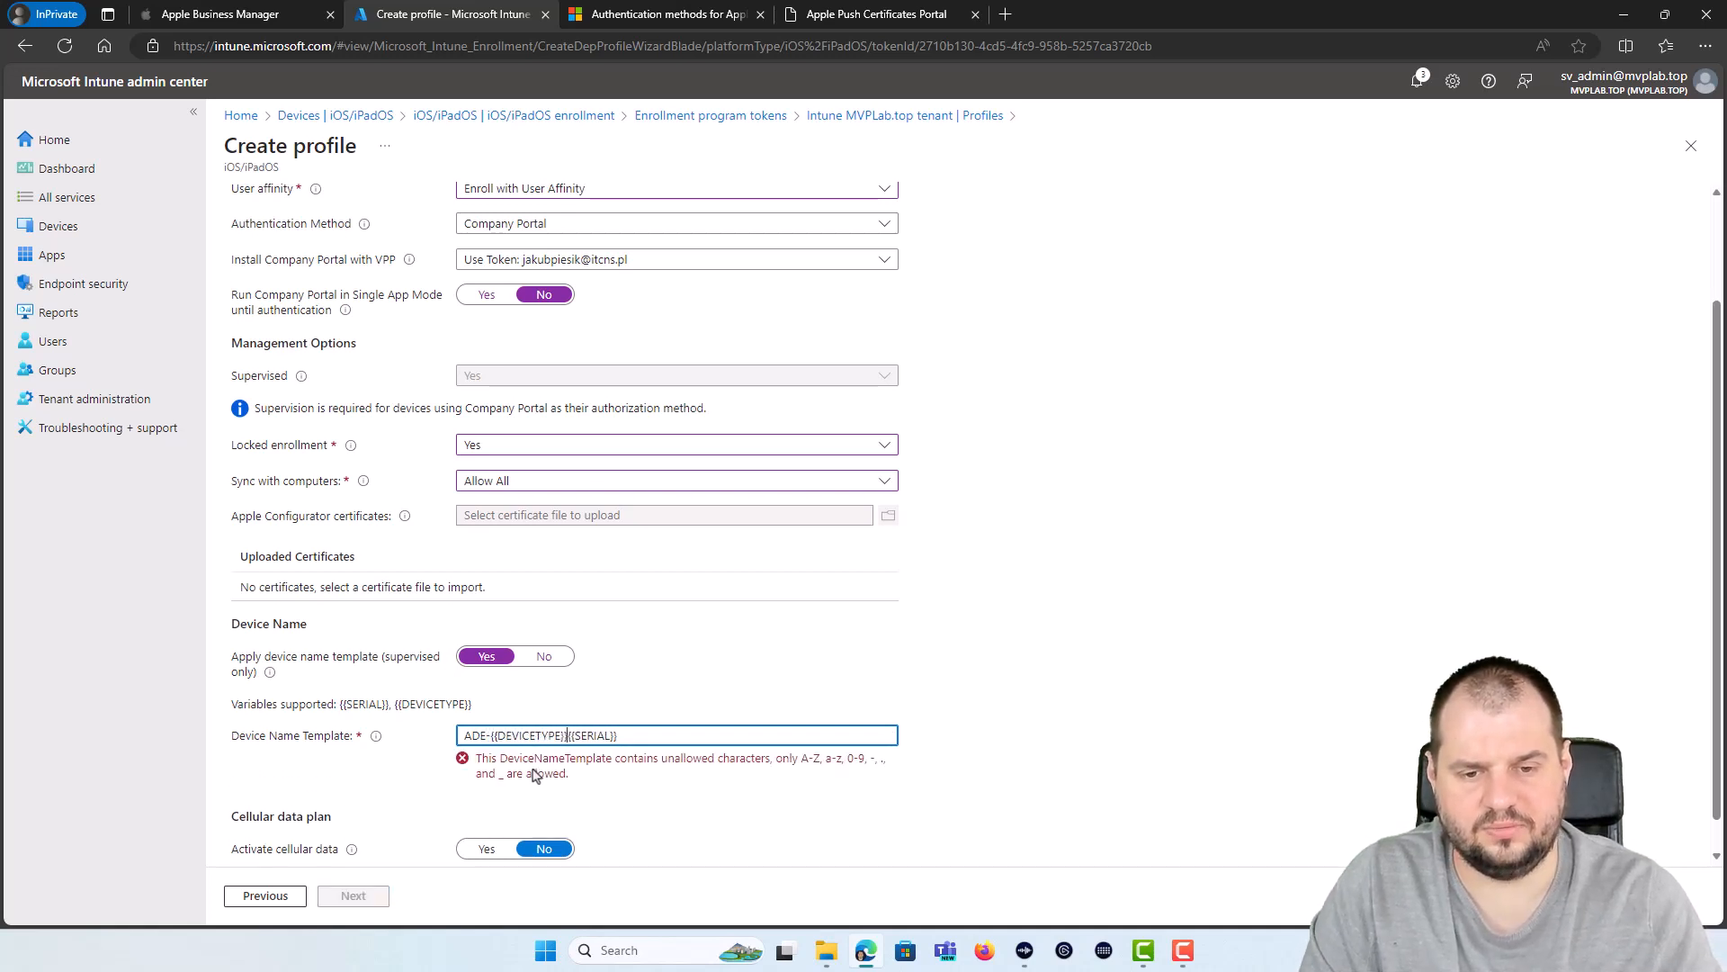
type("}-")
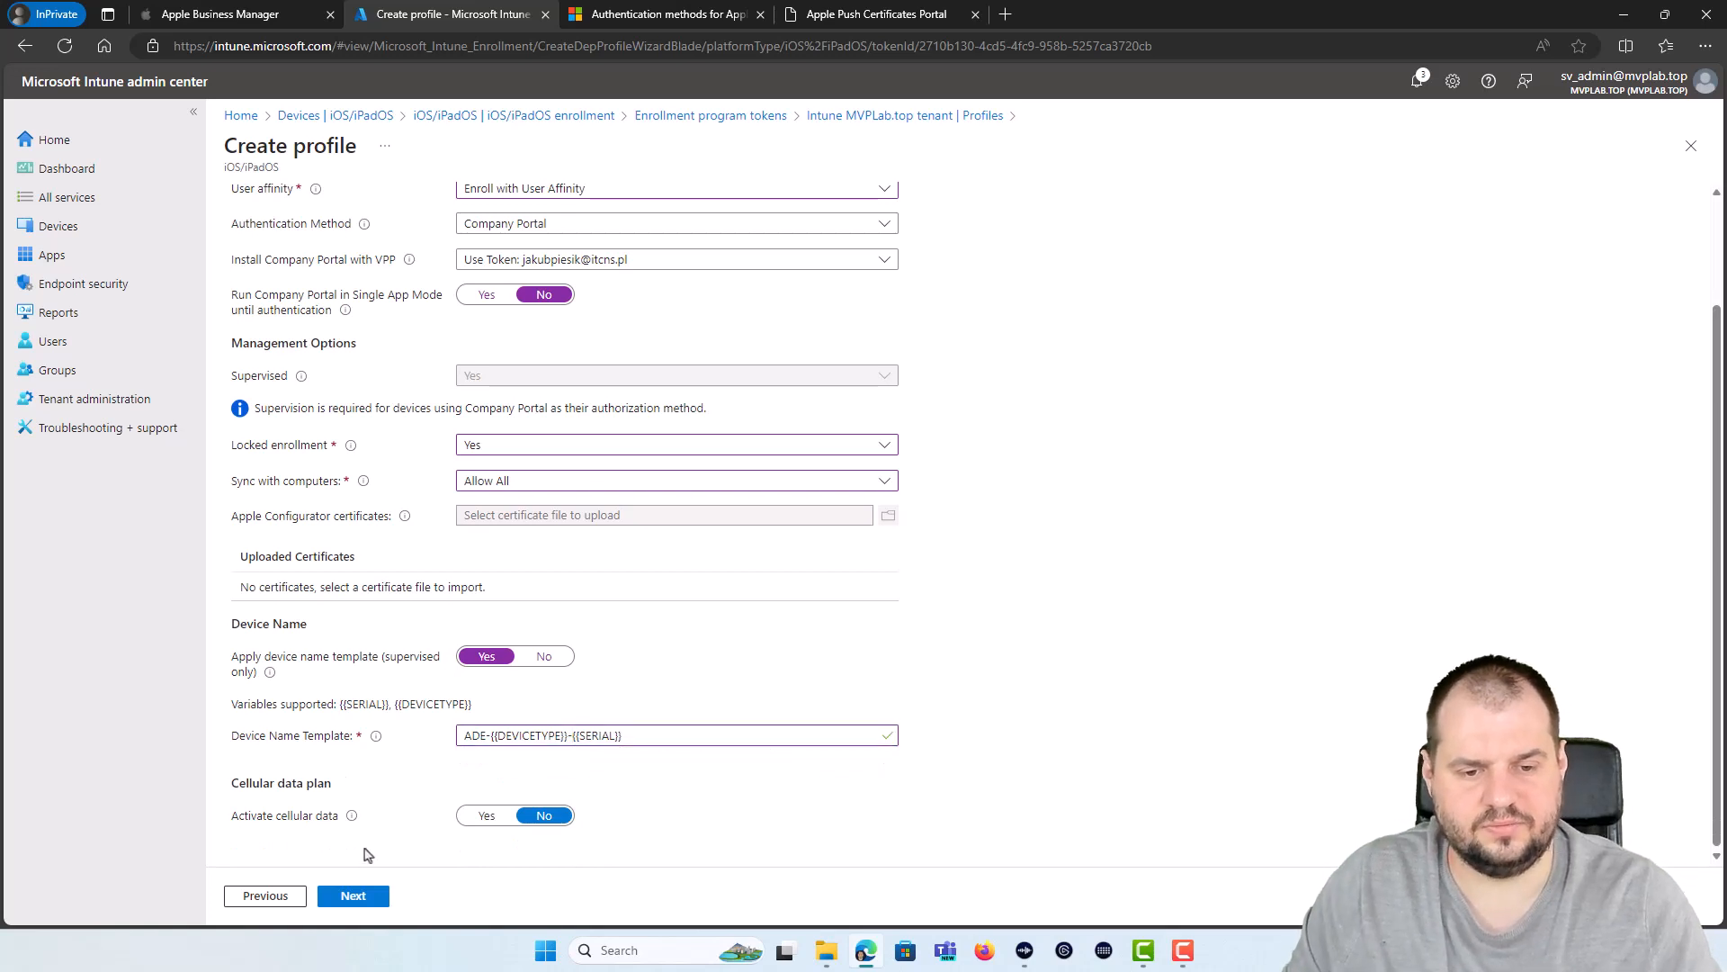
left_click(378, 892)
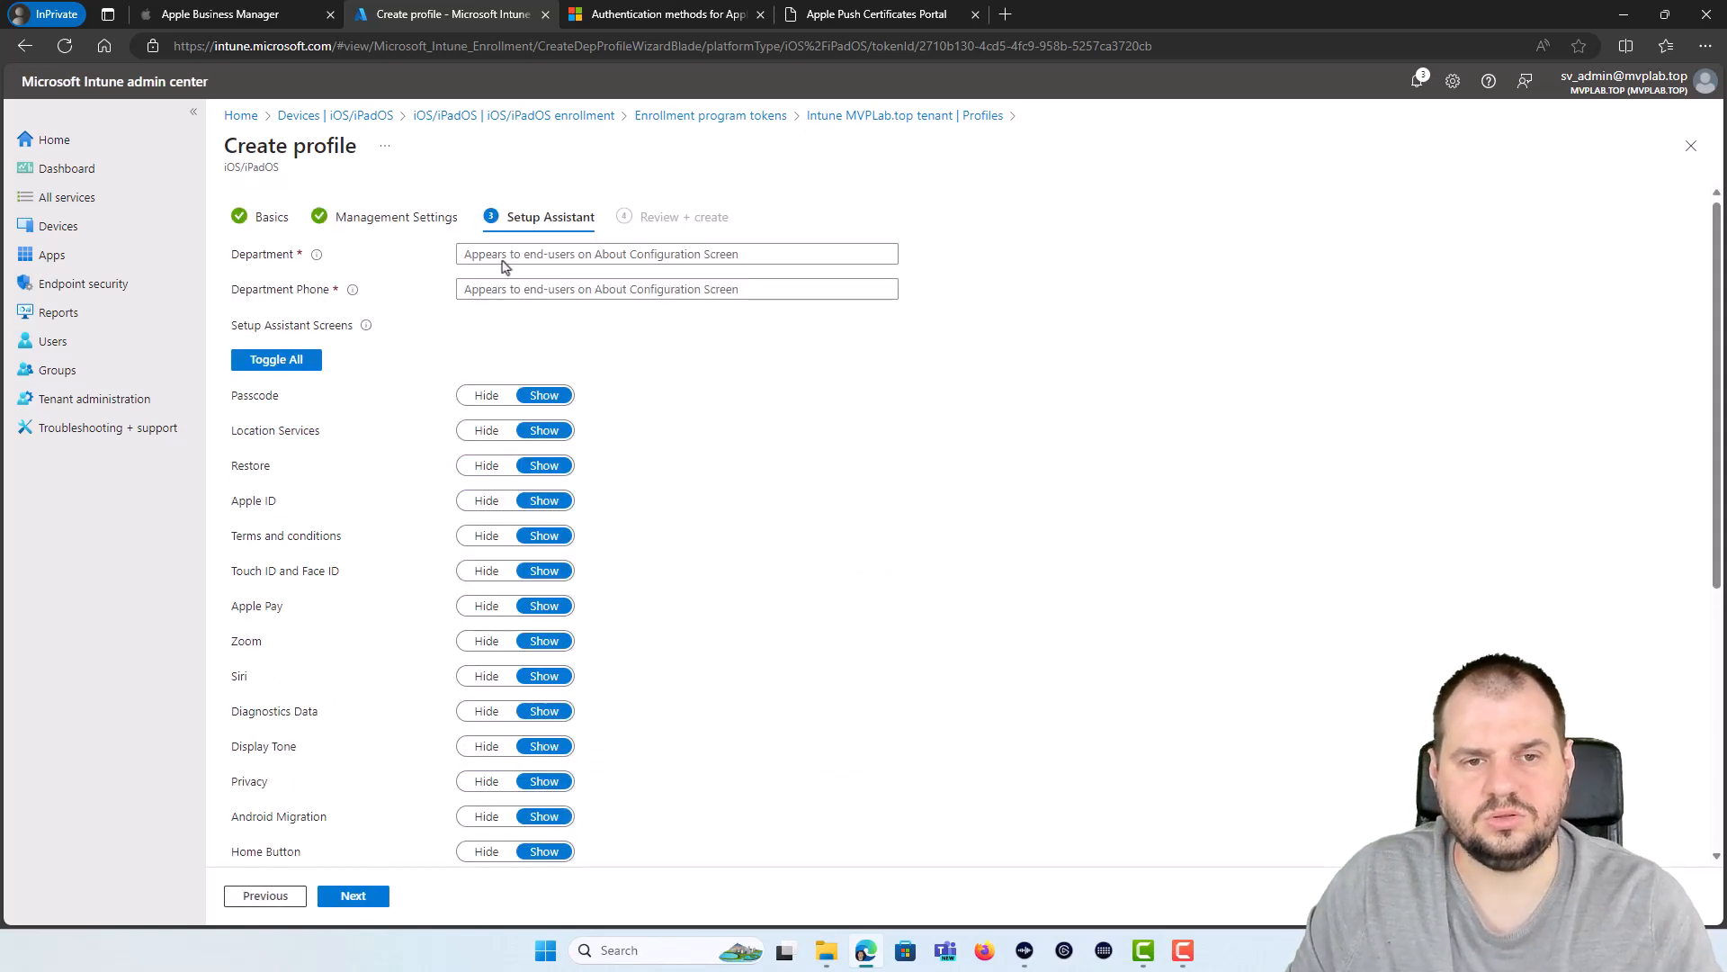
Step: Enter IT Support as the Setup Assistant department name
left_click(634, 262)
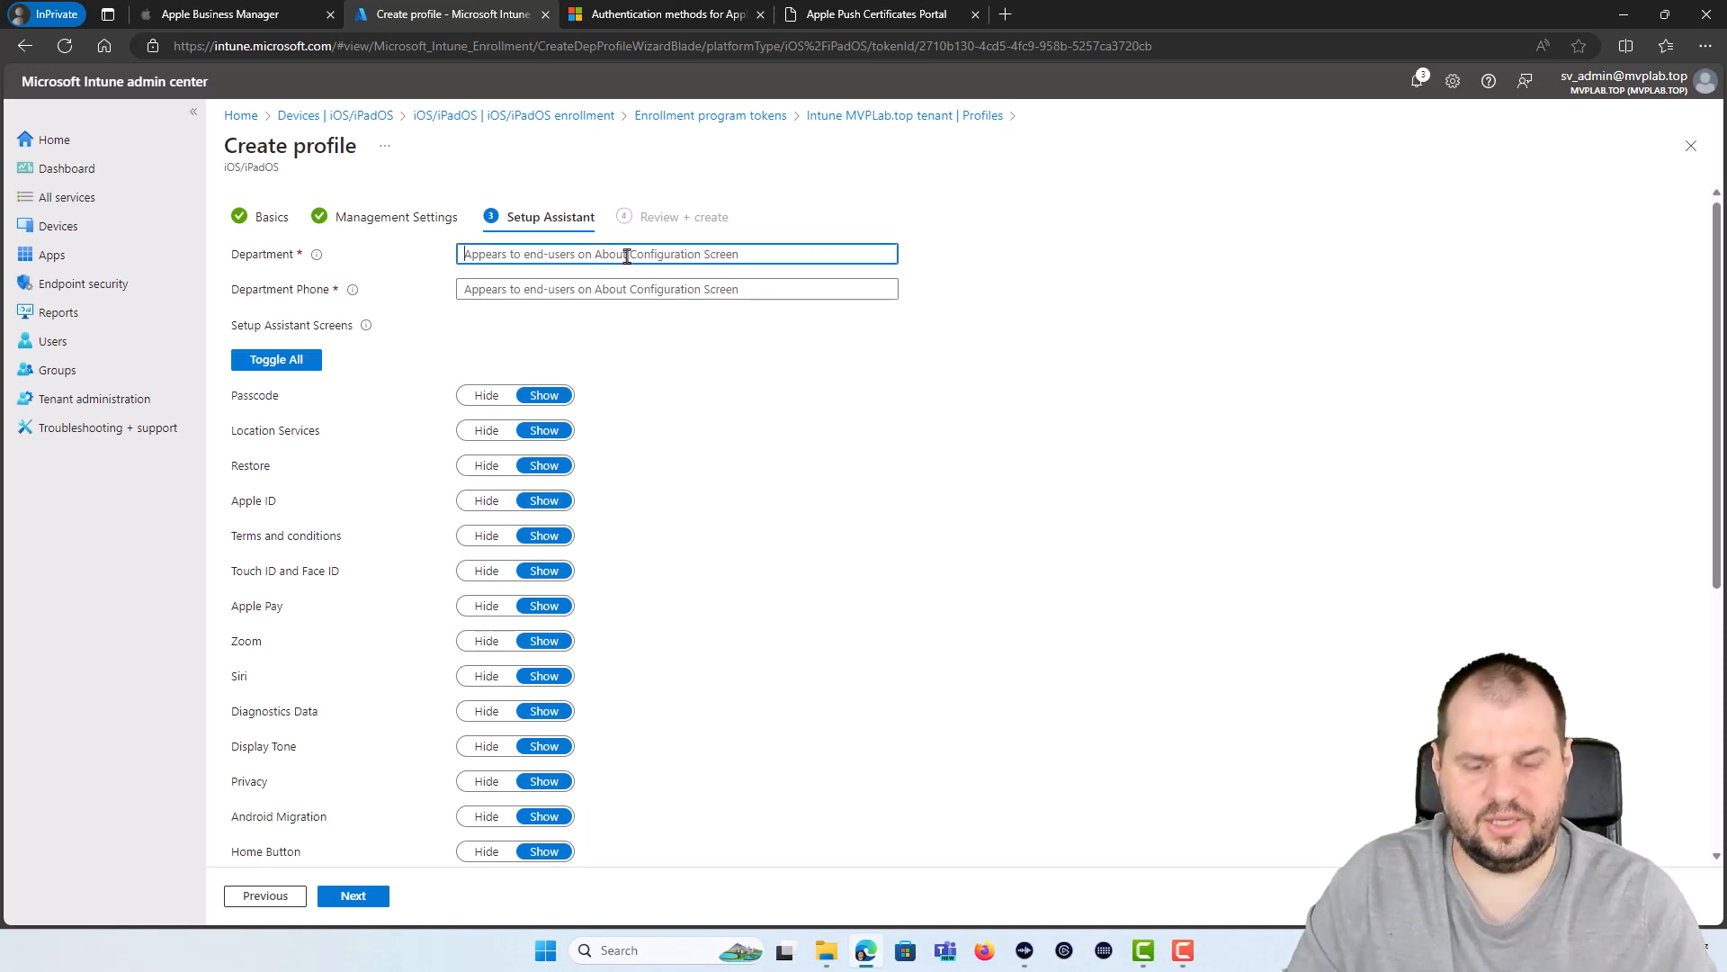
type("IT Support")
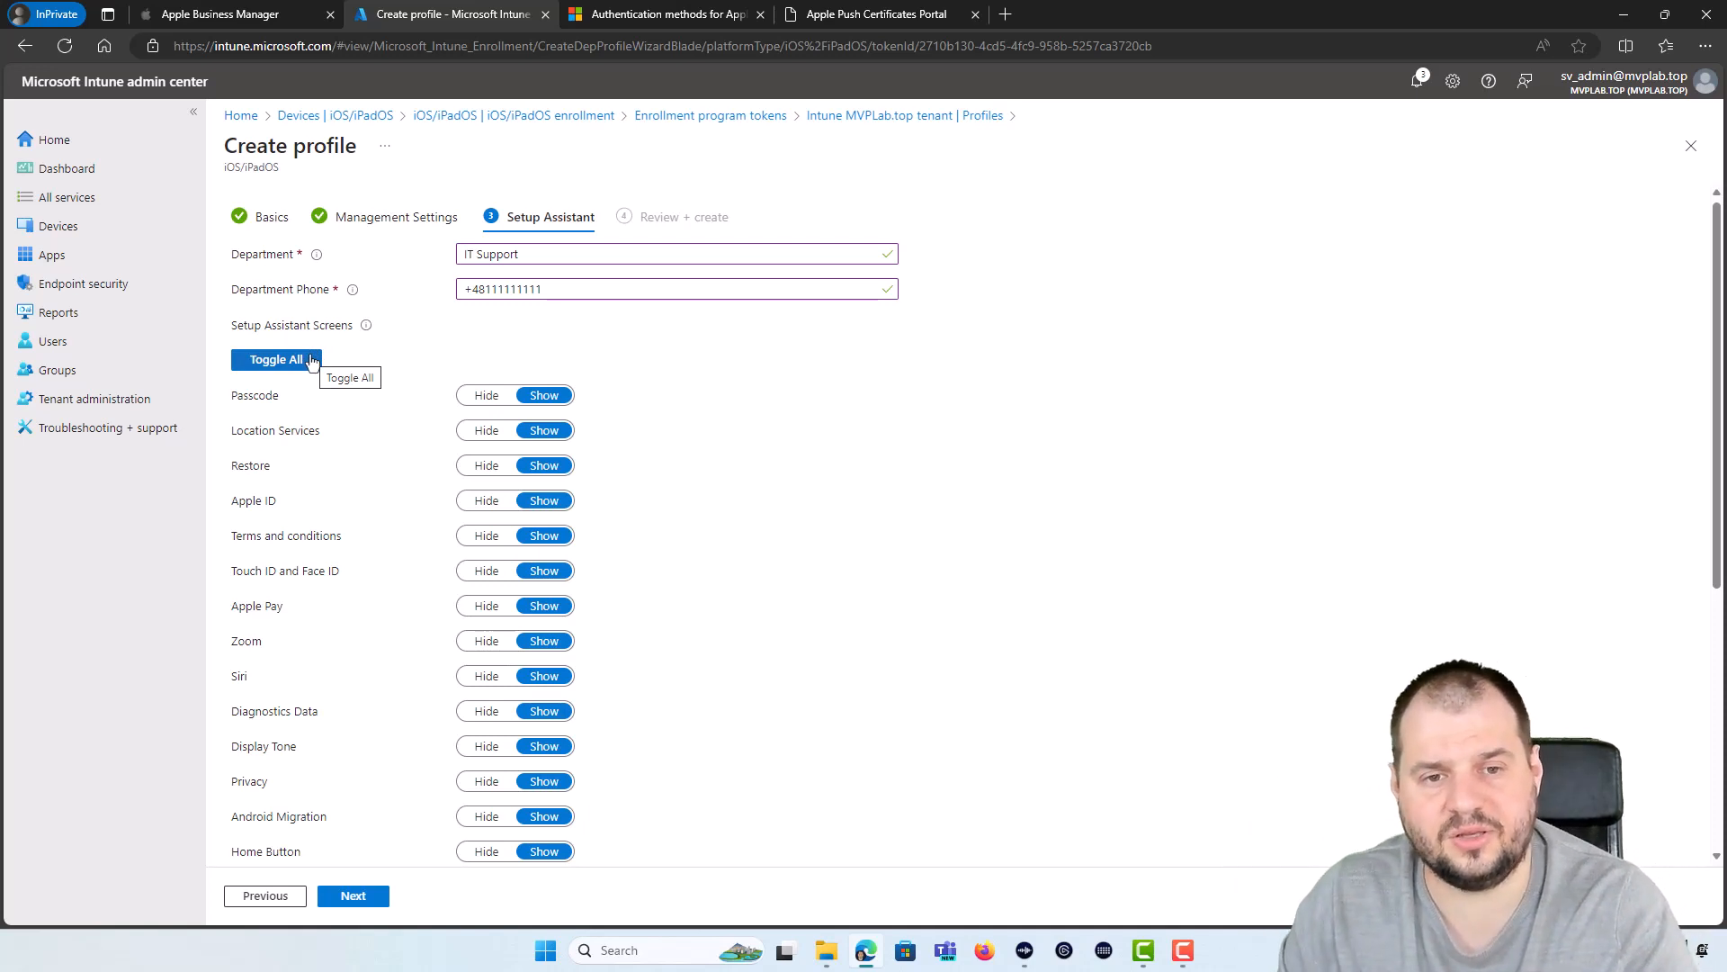
Step: Hide all Setup Assistant screens except Passcode, Location Services, and Touch ID and Face ID
left_click(311, 360)
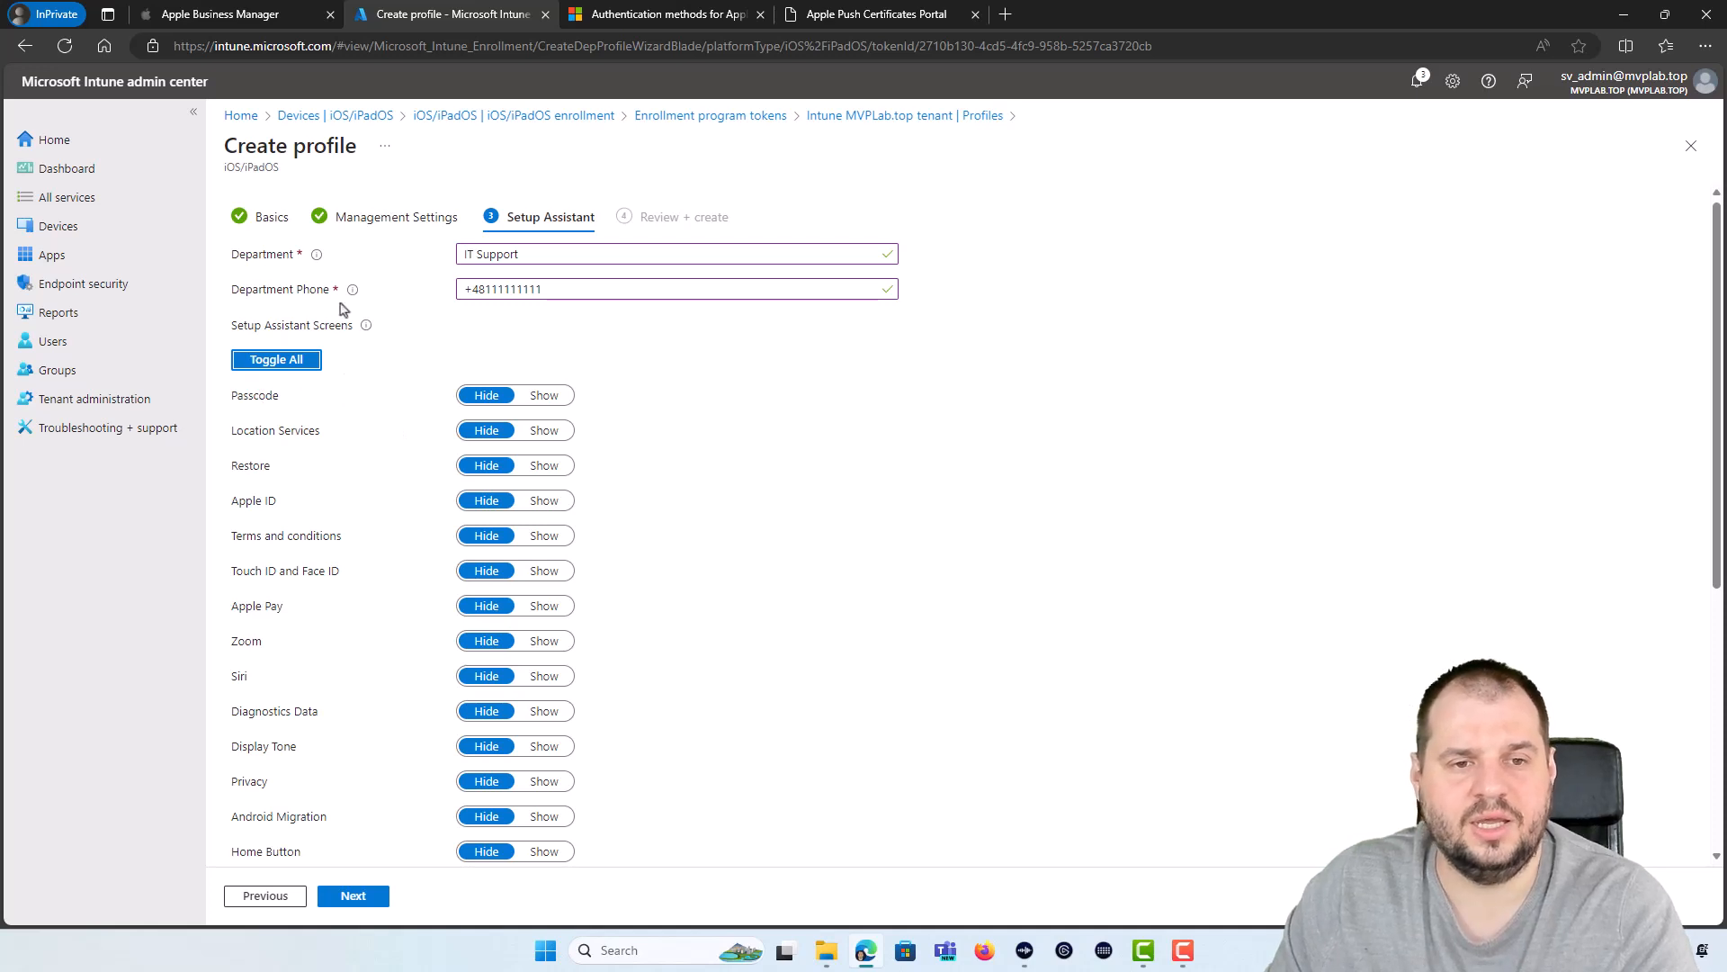
left_click(545, 395)
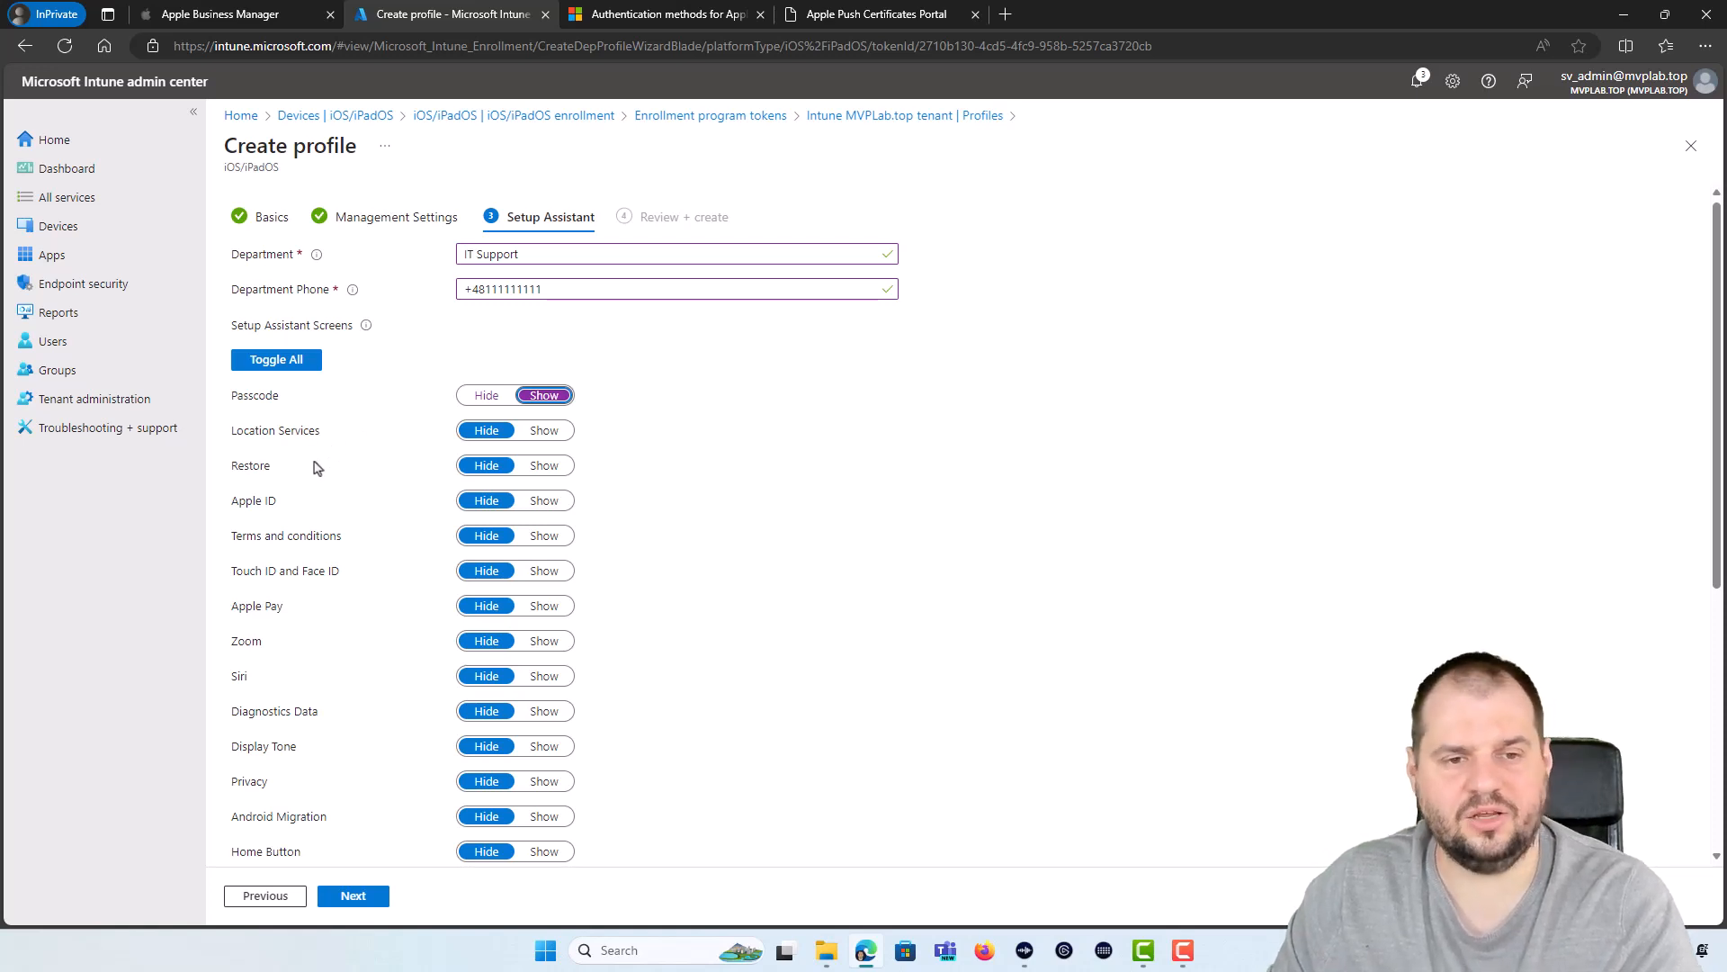
left_click(556, 434)
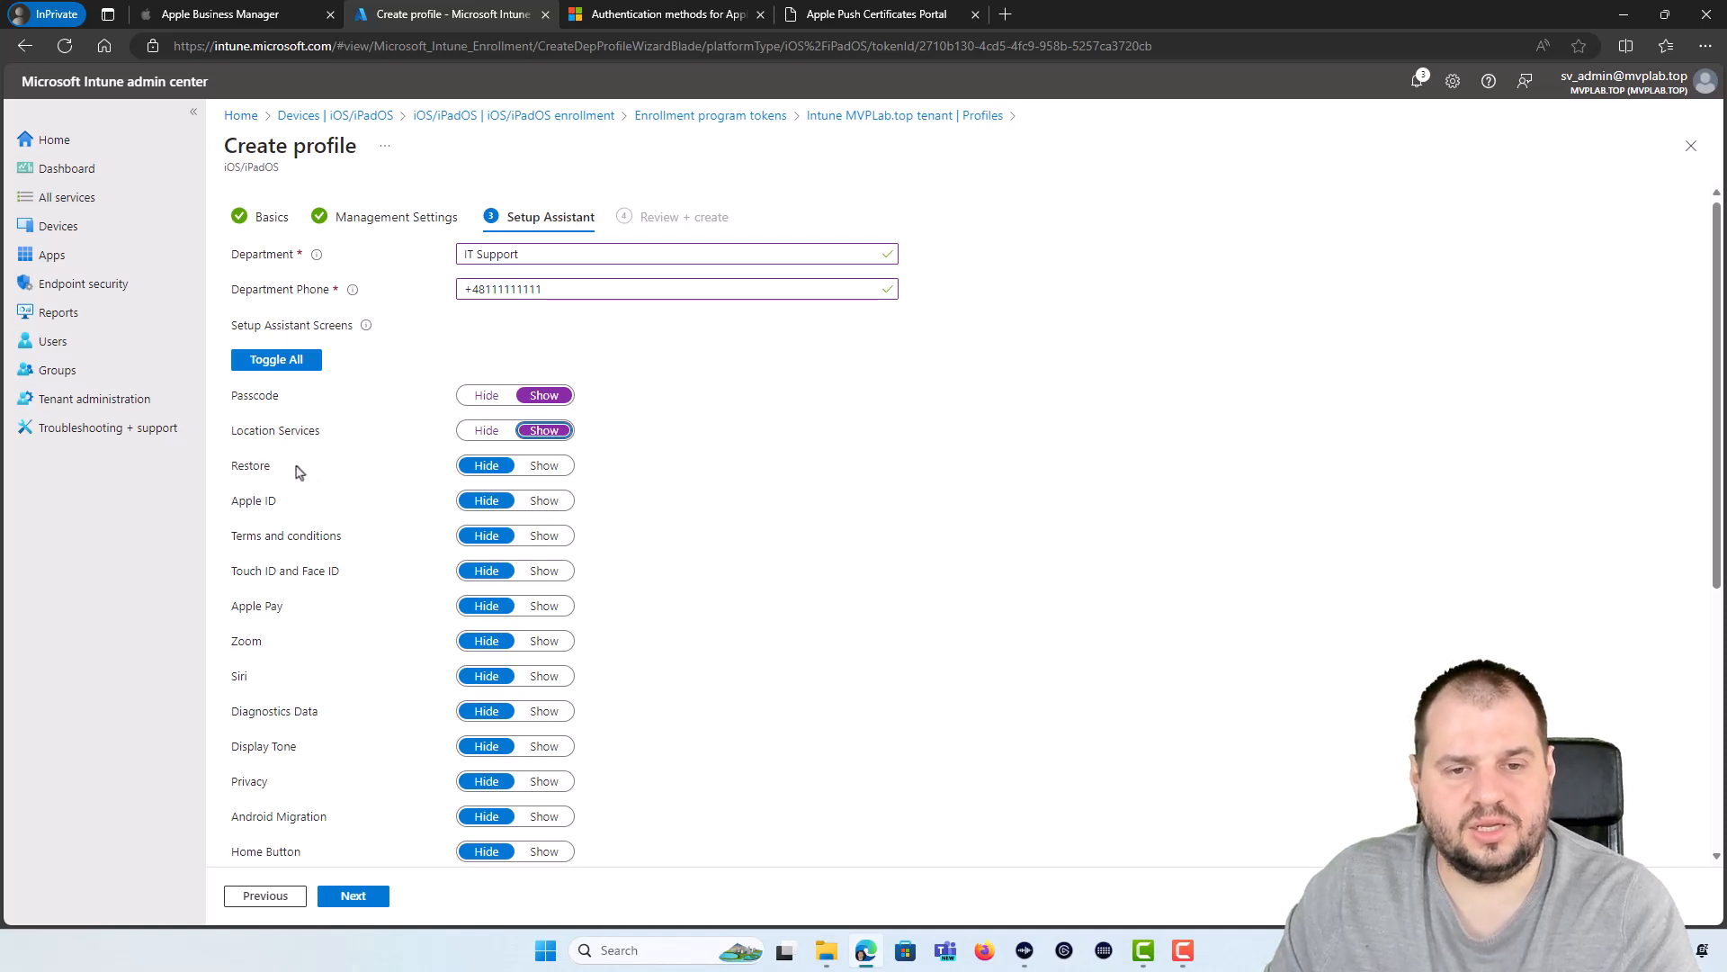
left_click(486, 503)
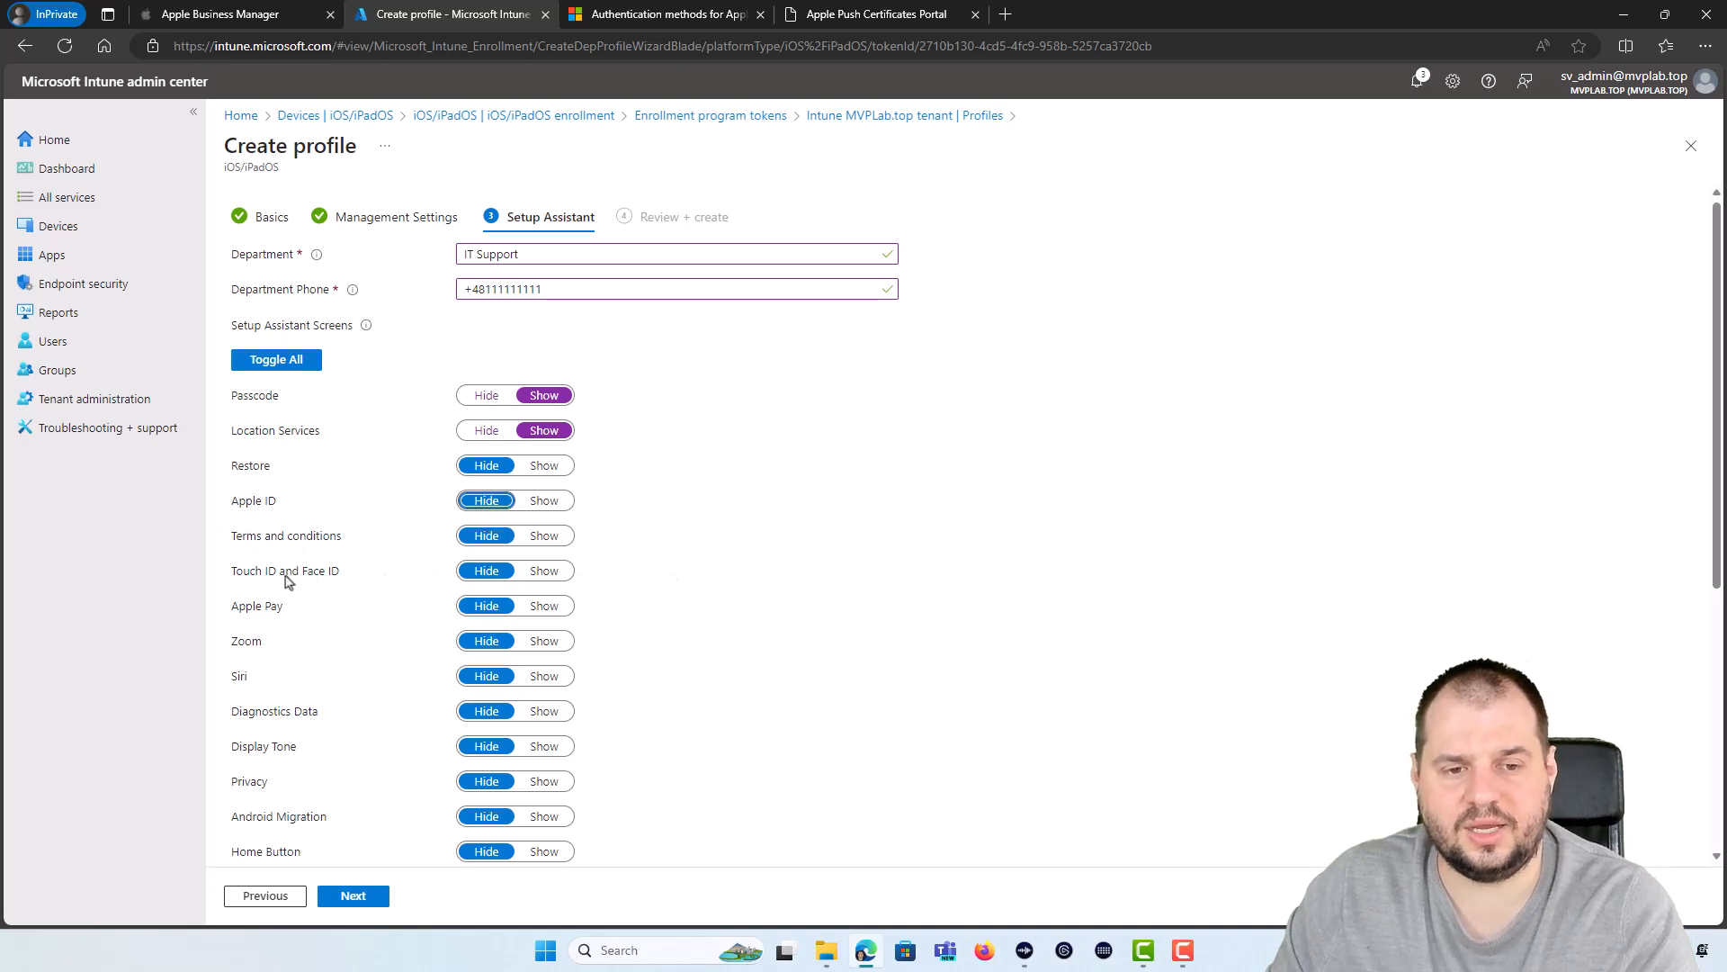
left_click(553, 574)
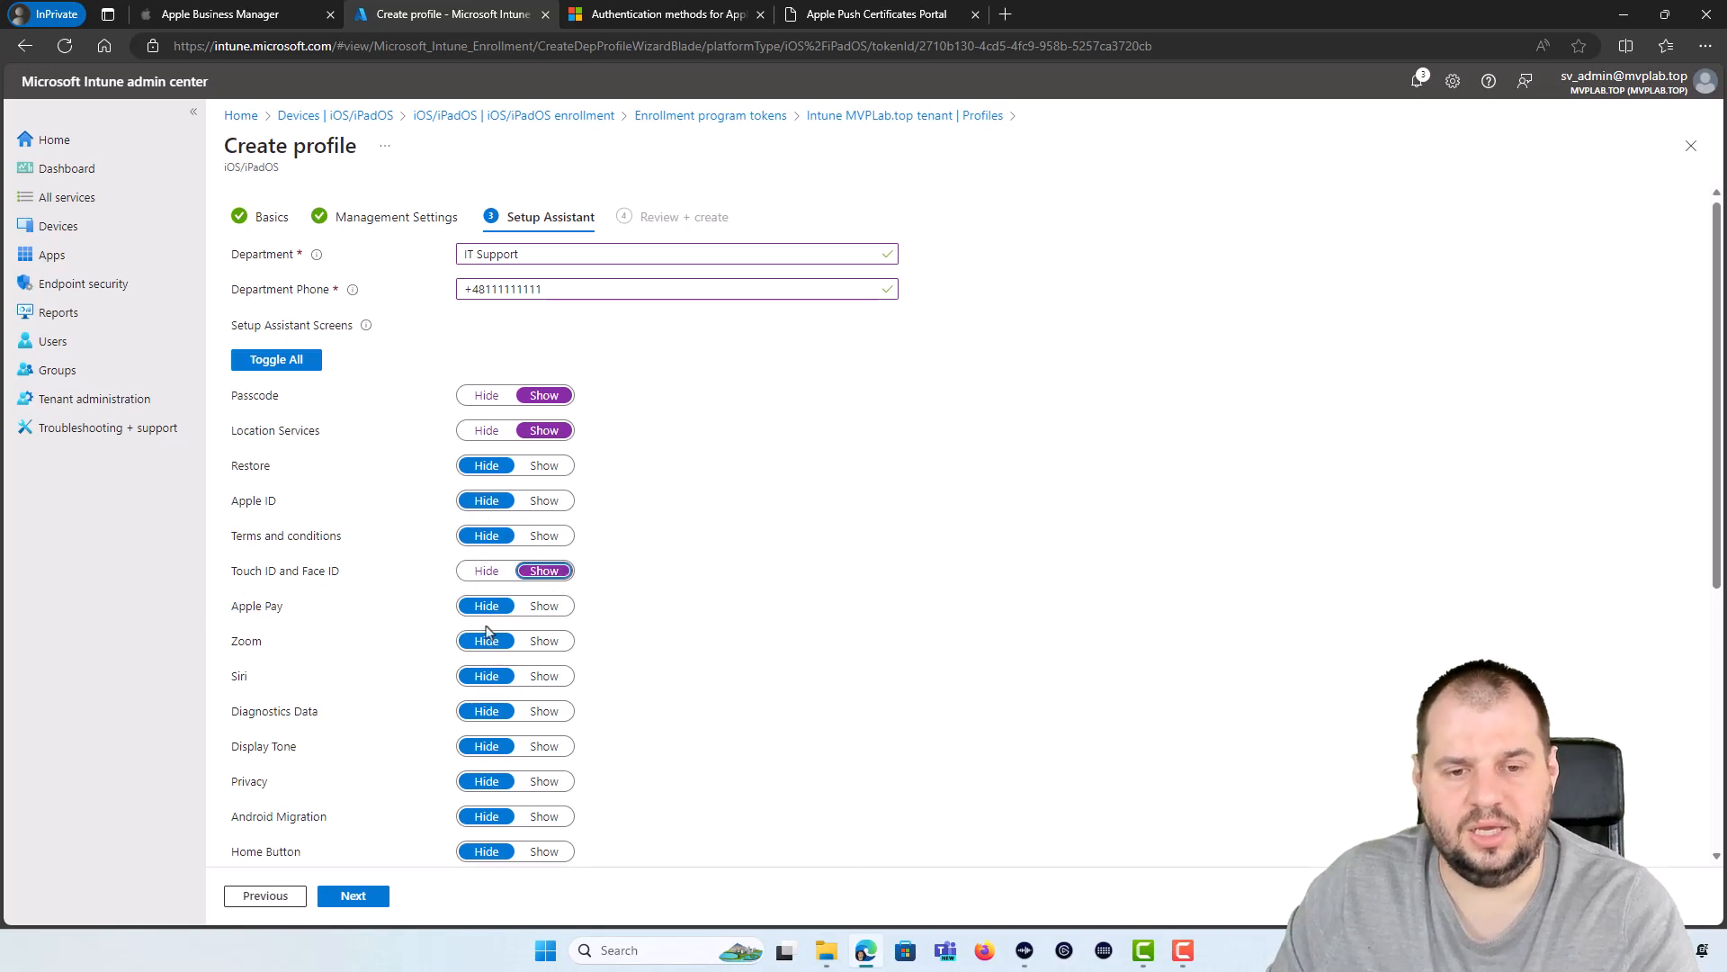
scroll(358, 718, "down", 3)
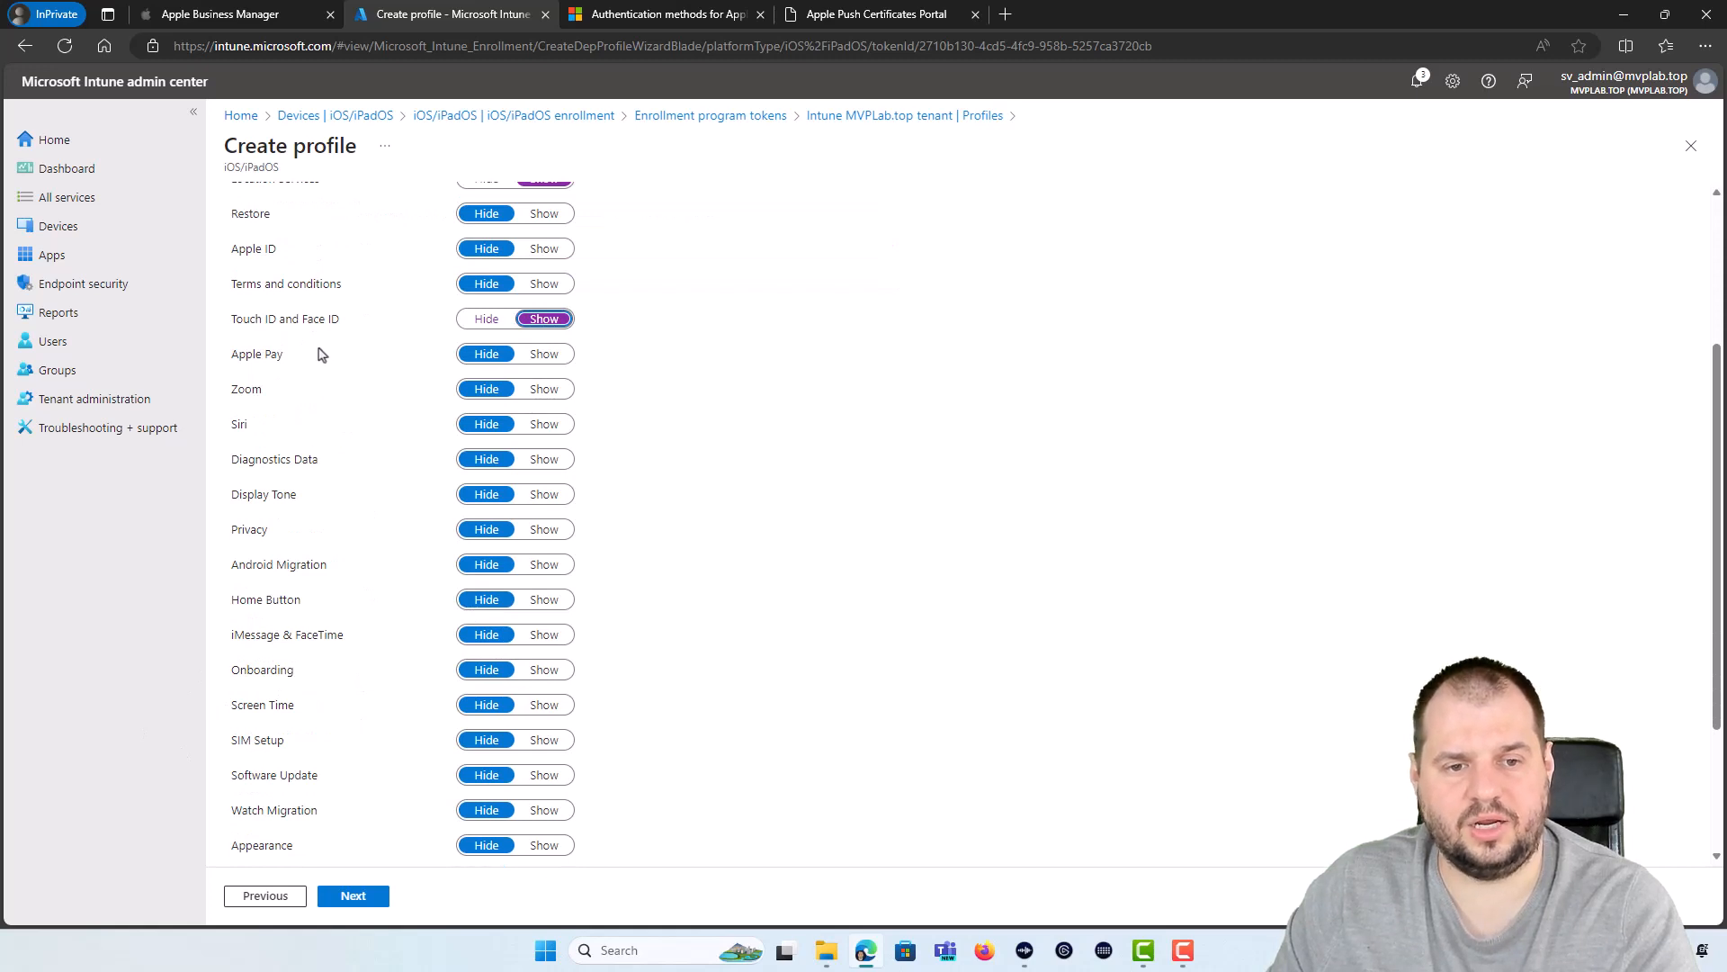
scroll(329, 485, "up", 2)
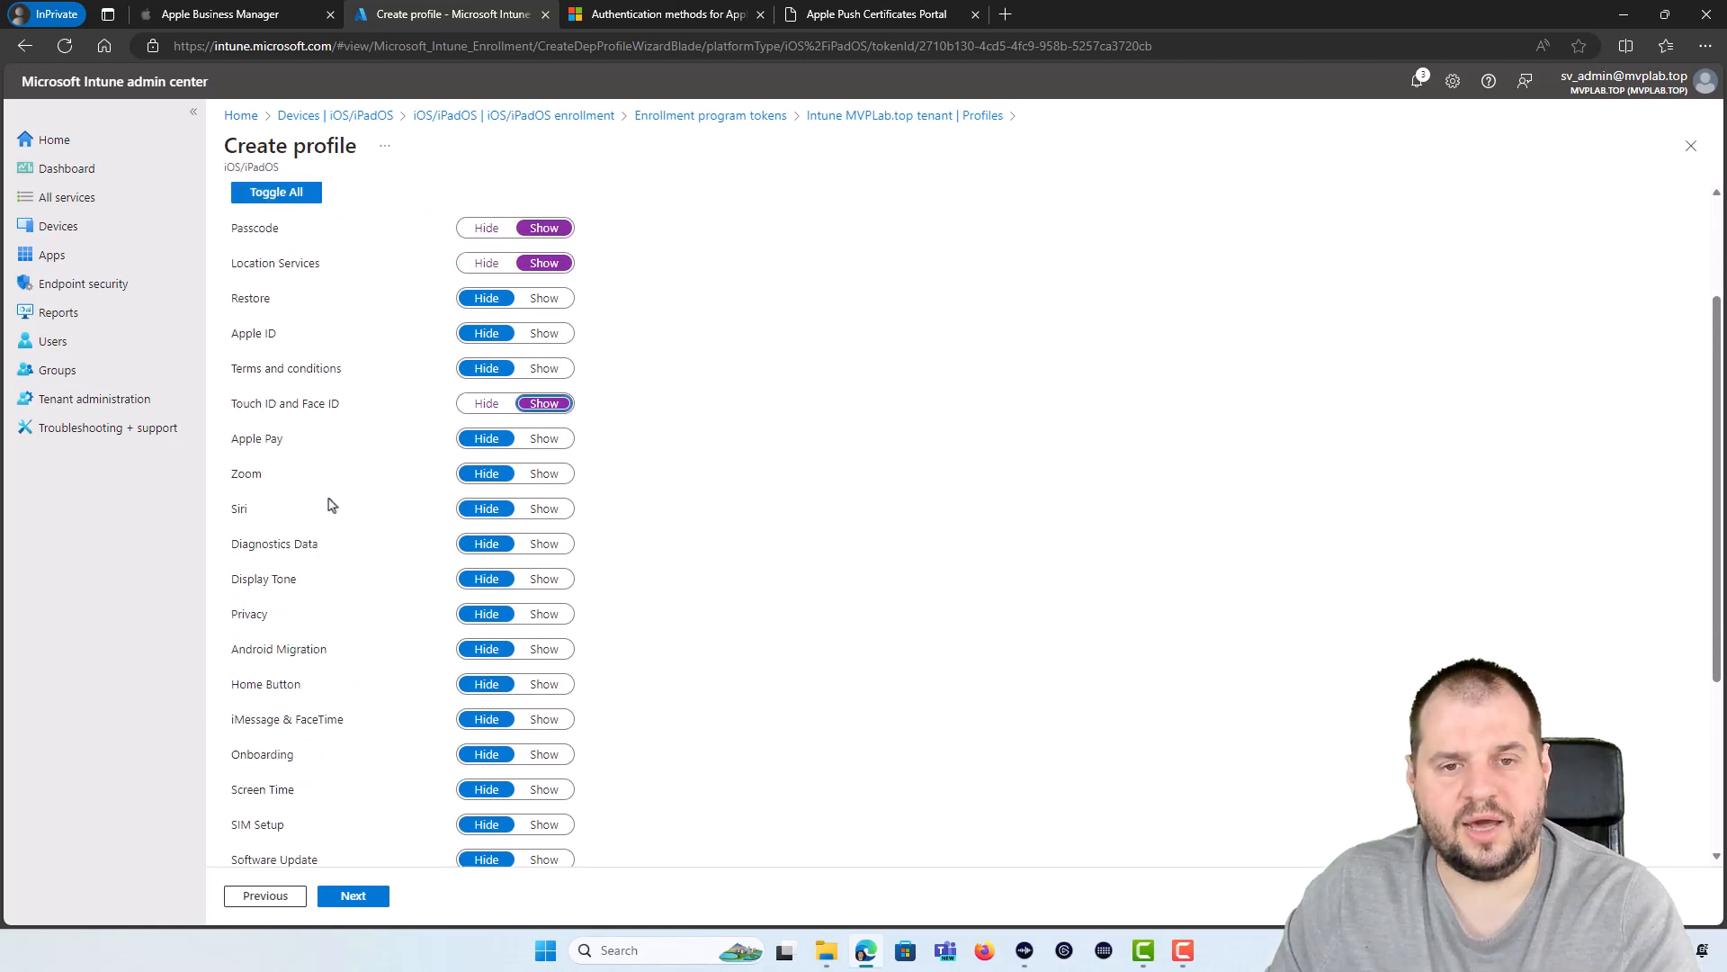
left_click(364, 901)
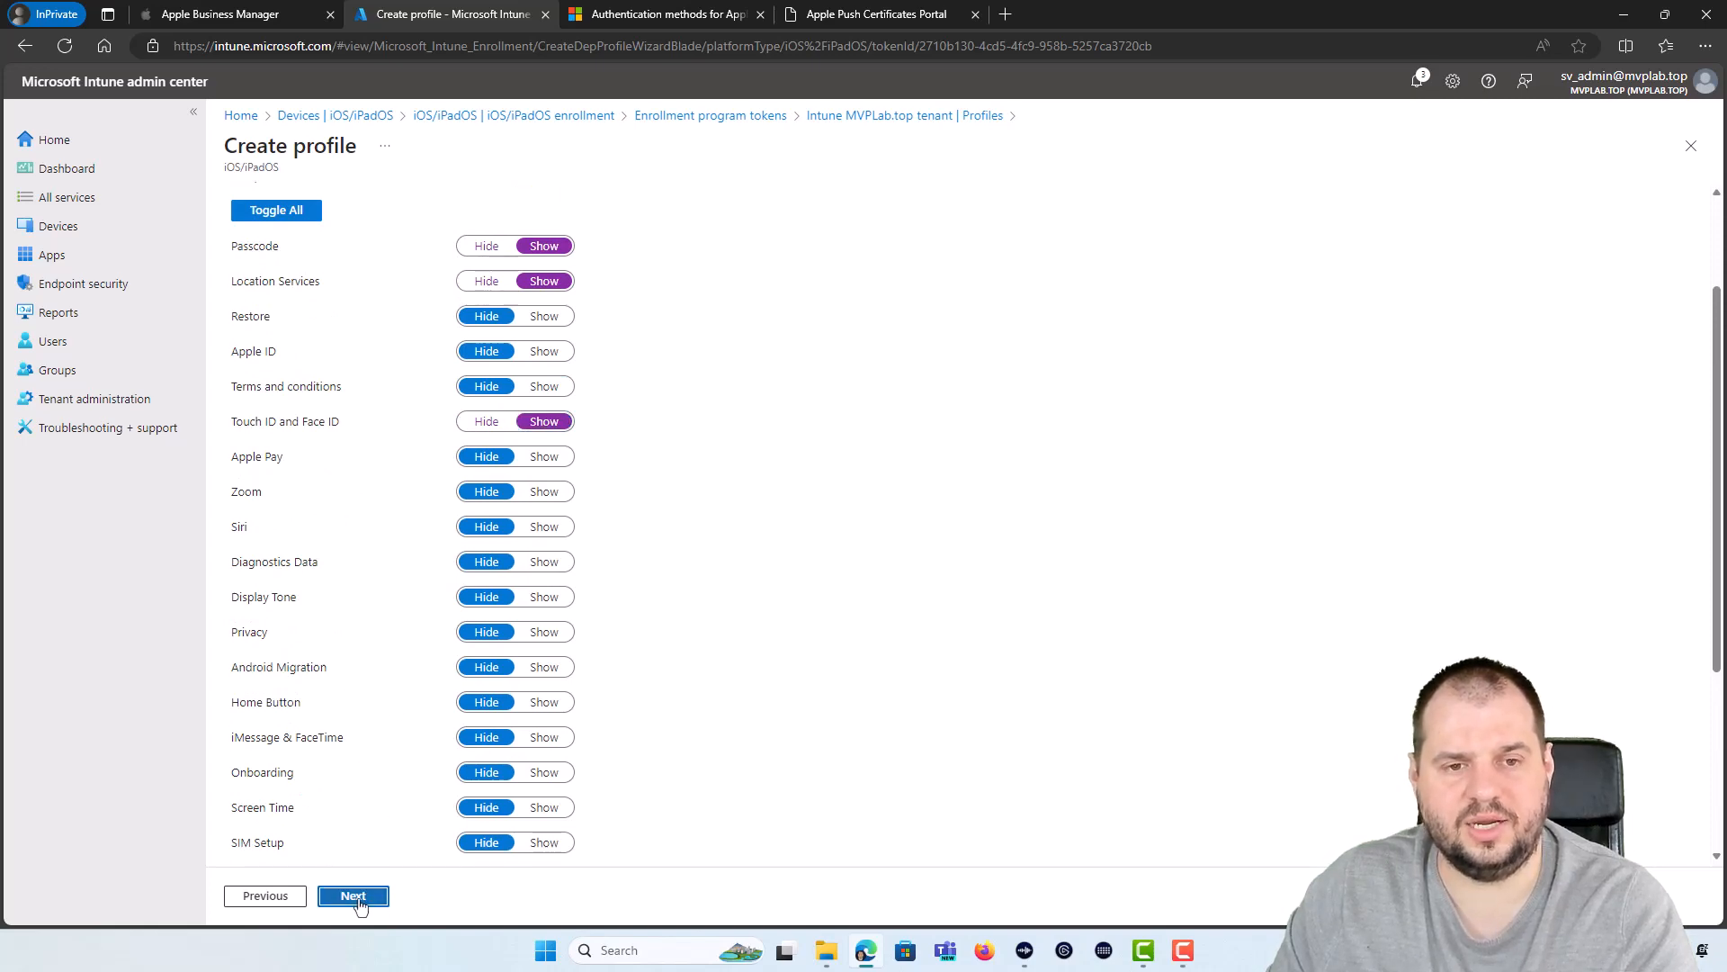
Step: Review the ADE_Enrollment settings summary and create the profile
scroll(513, 359, "down", 7)
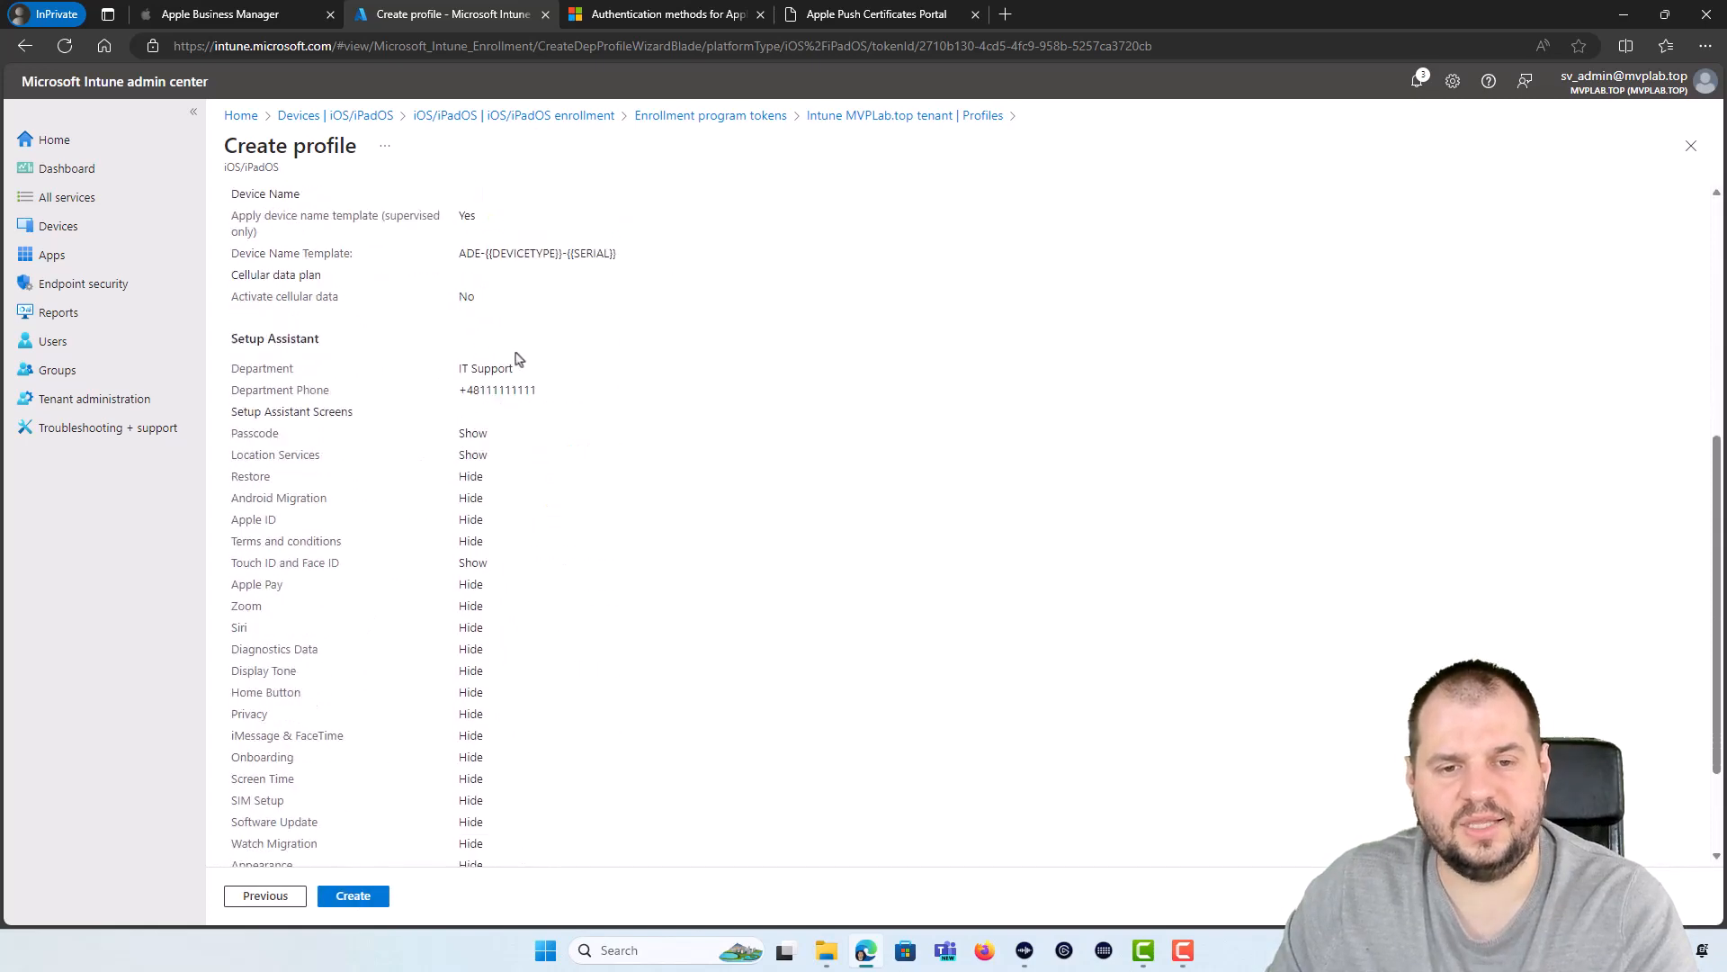
scroll(376, 713, "up", 1)
scroll(347, 869, "down", 1)
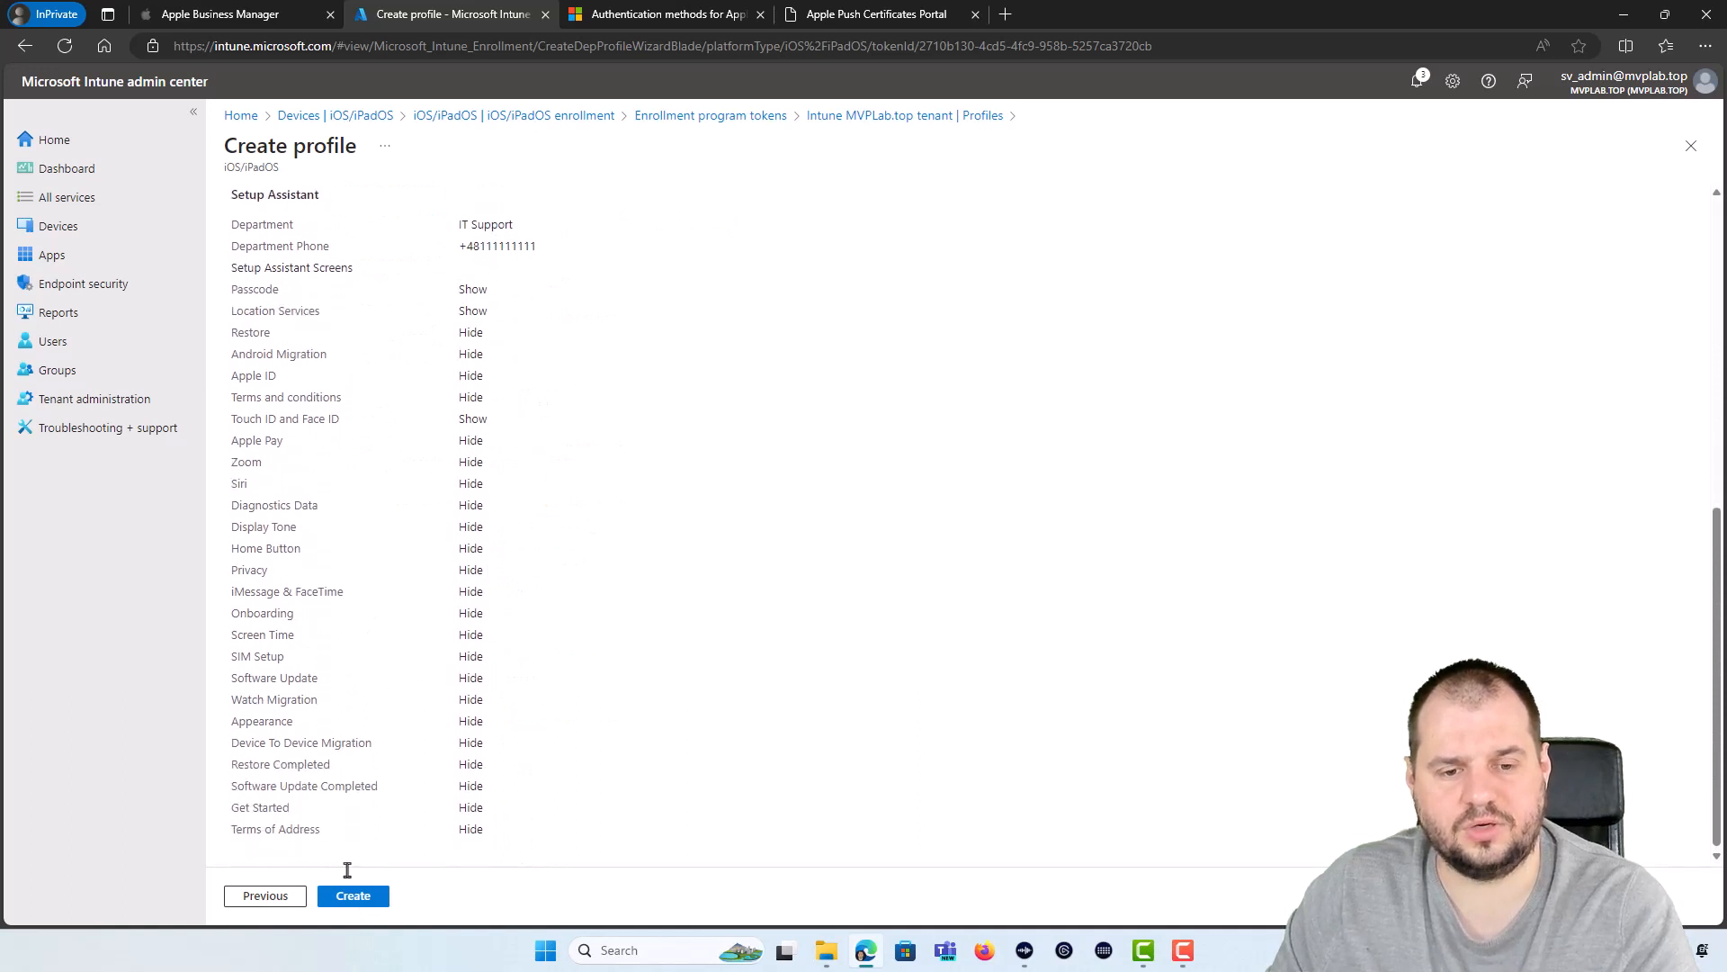
left_click(372, 894)
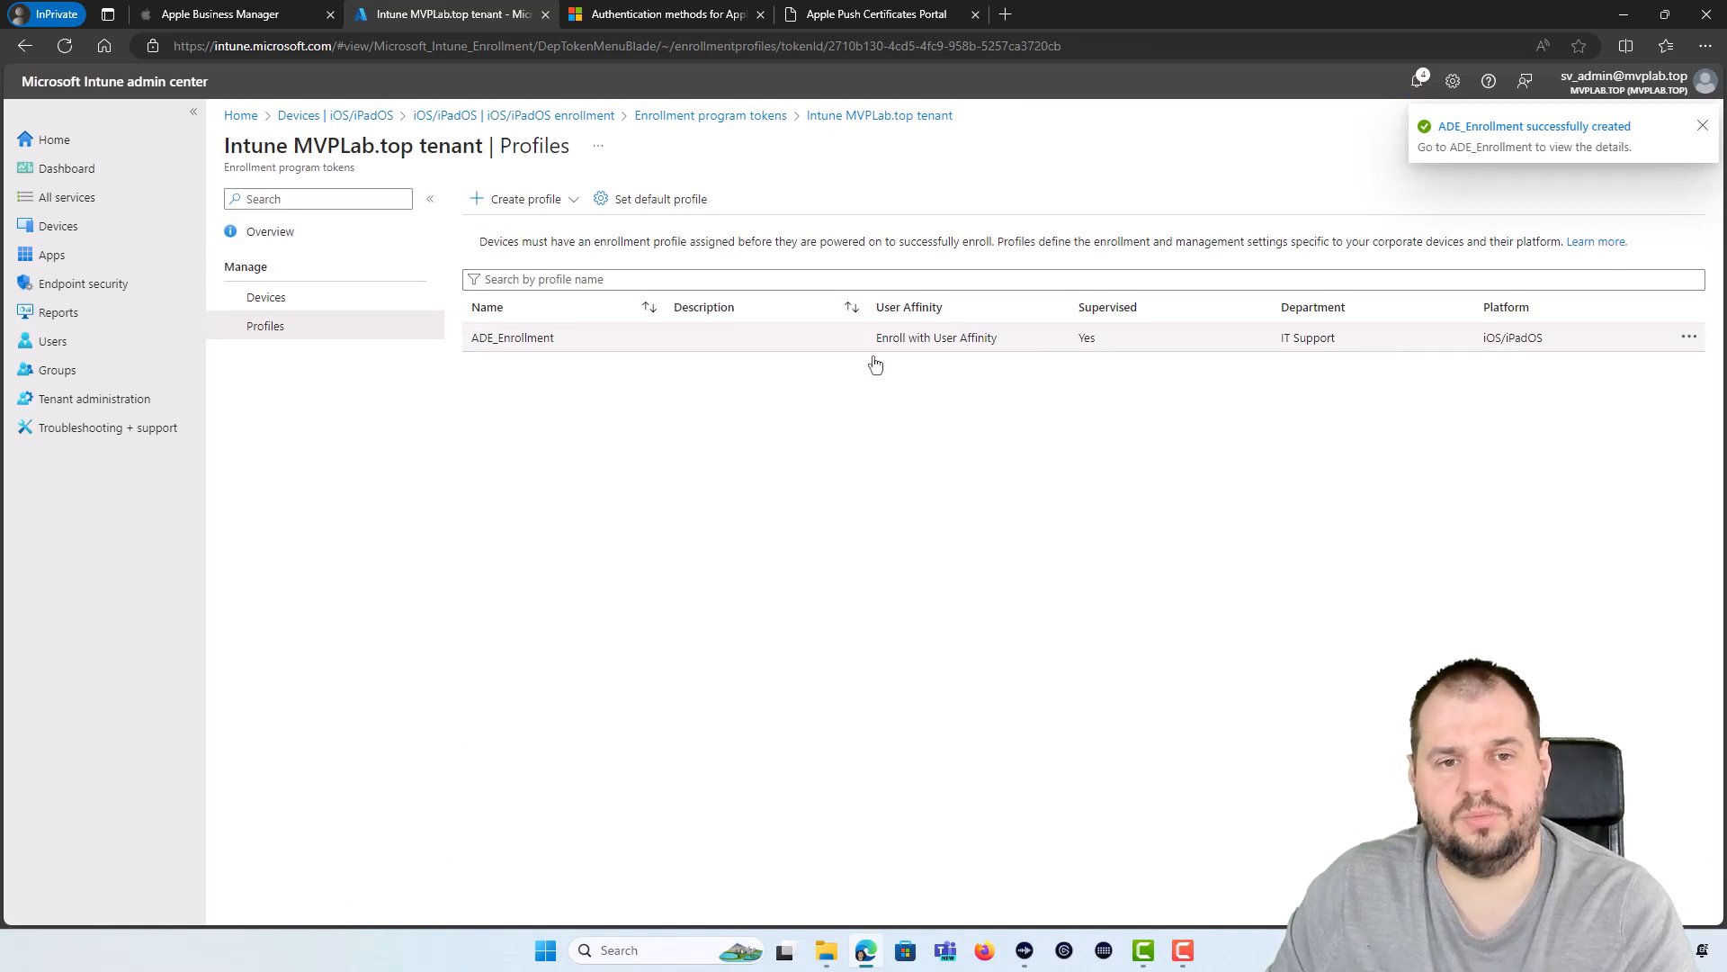
Step: Sync the token's devices, then check the iPad (8th Generation)'s MDM server in Apple Business Manager
left_click(296, 297)
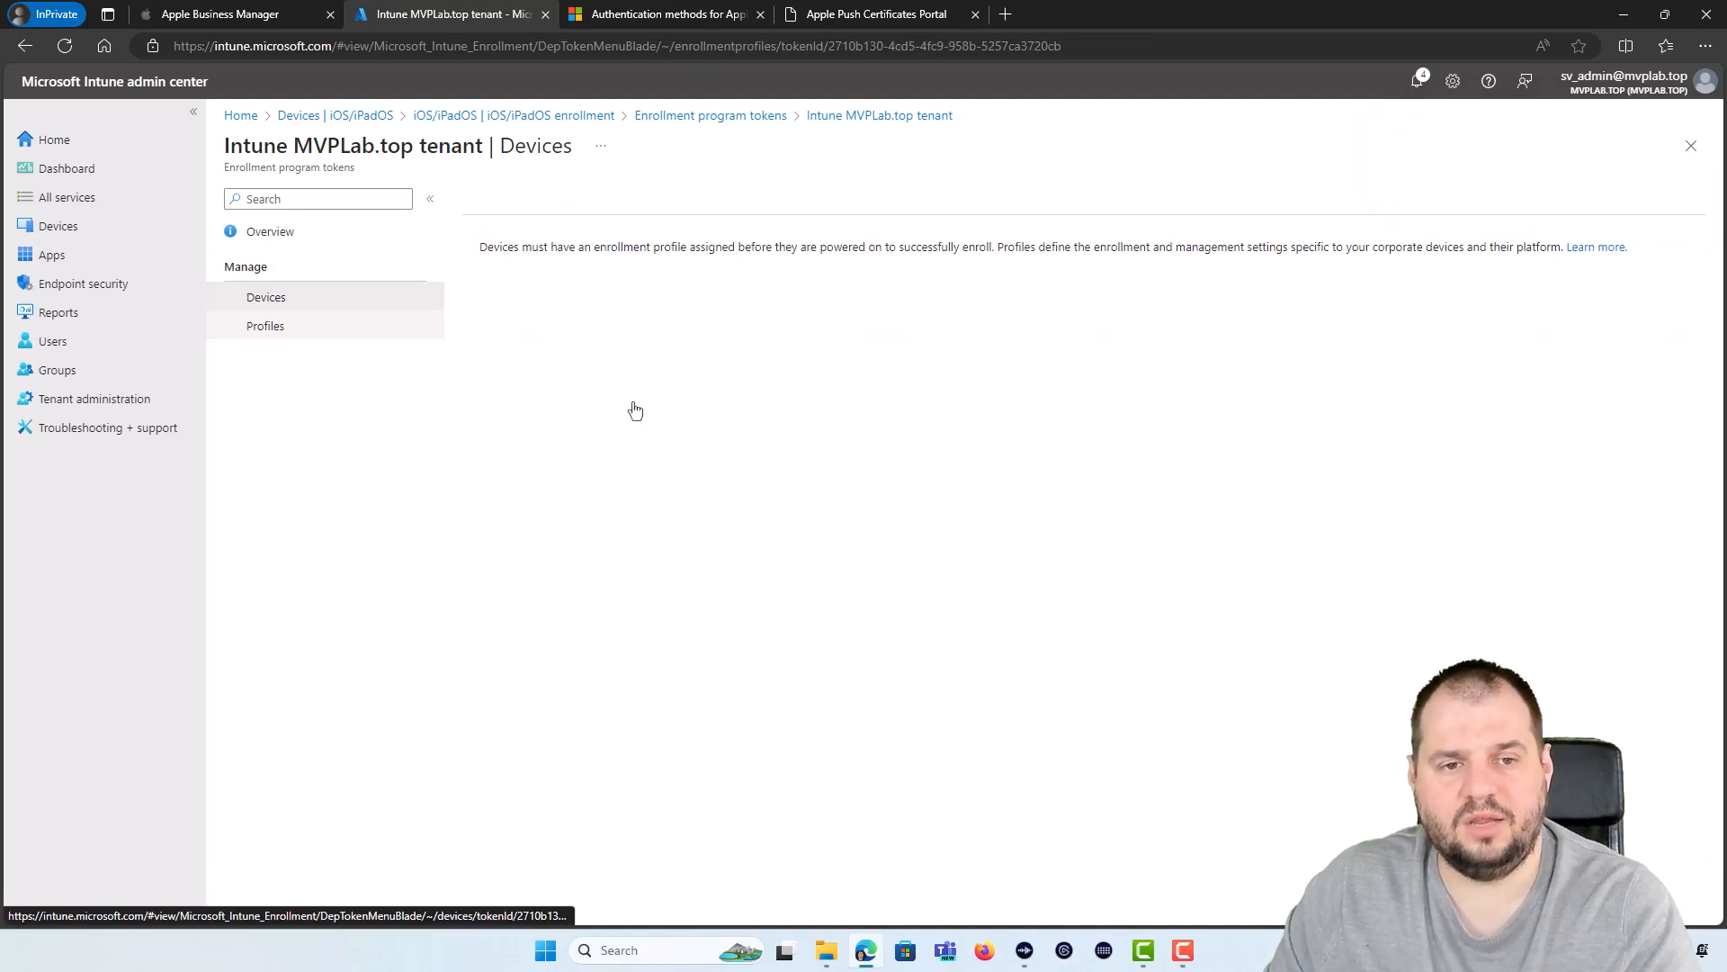
left_click_drag(471, 451, 561, 459)
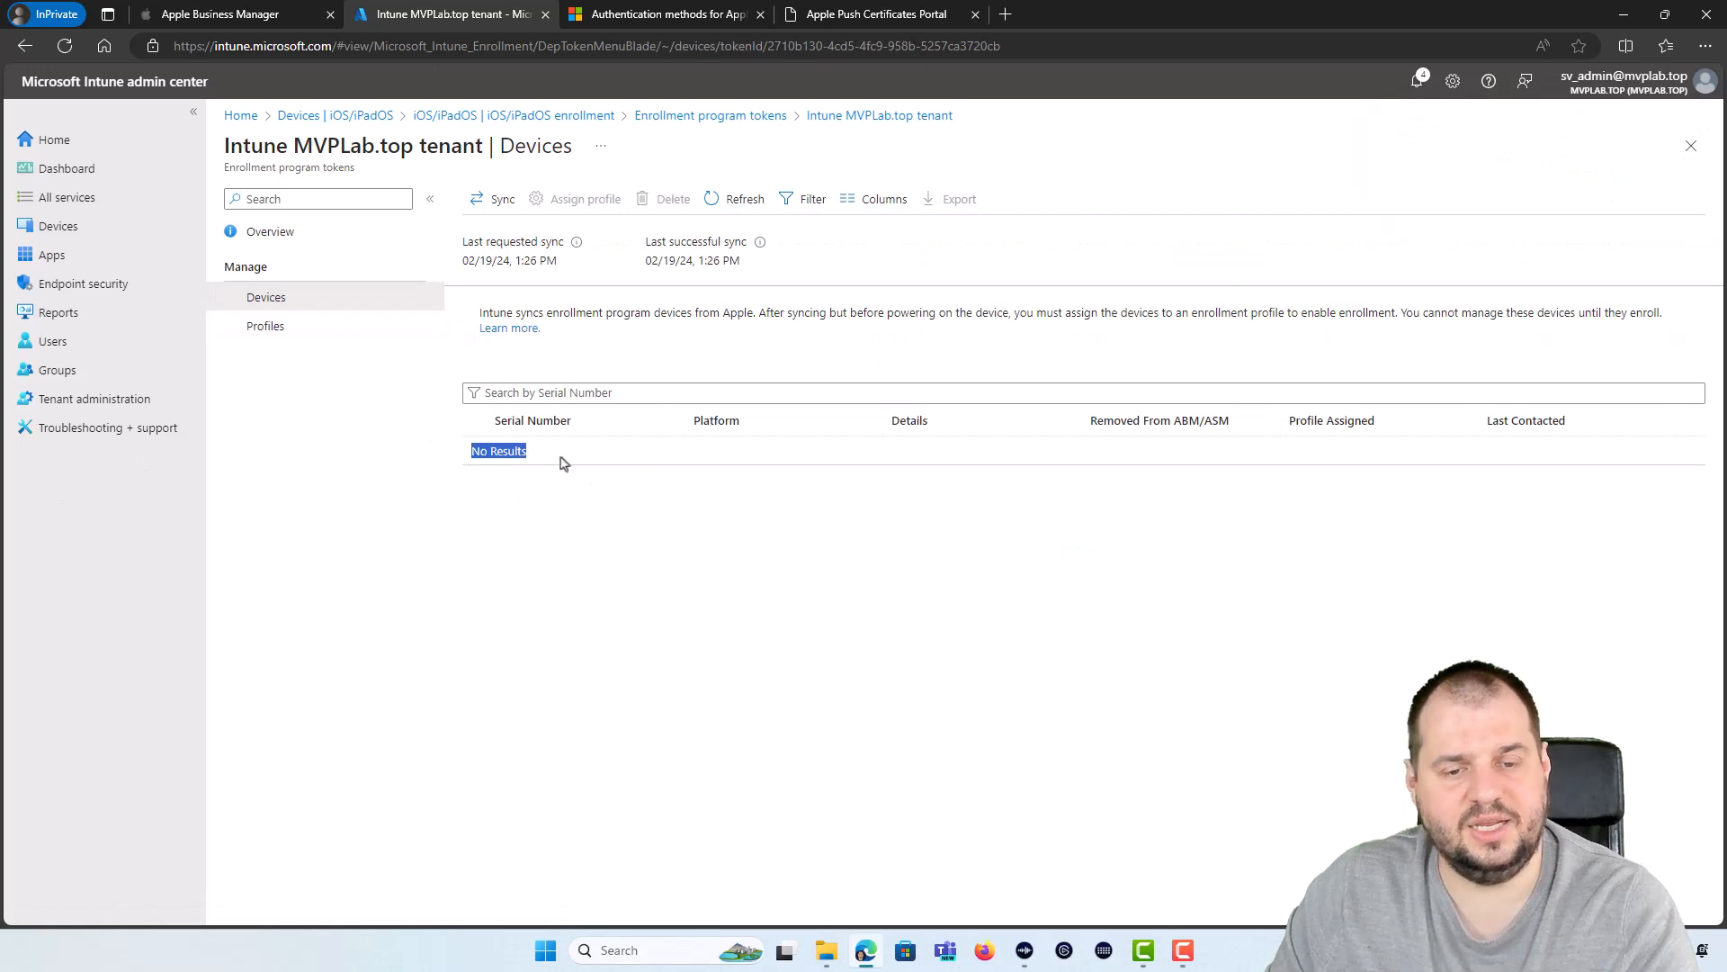
left_click(641, 465)
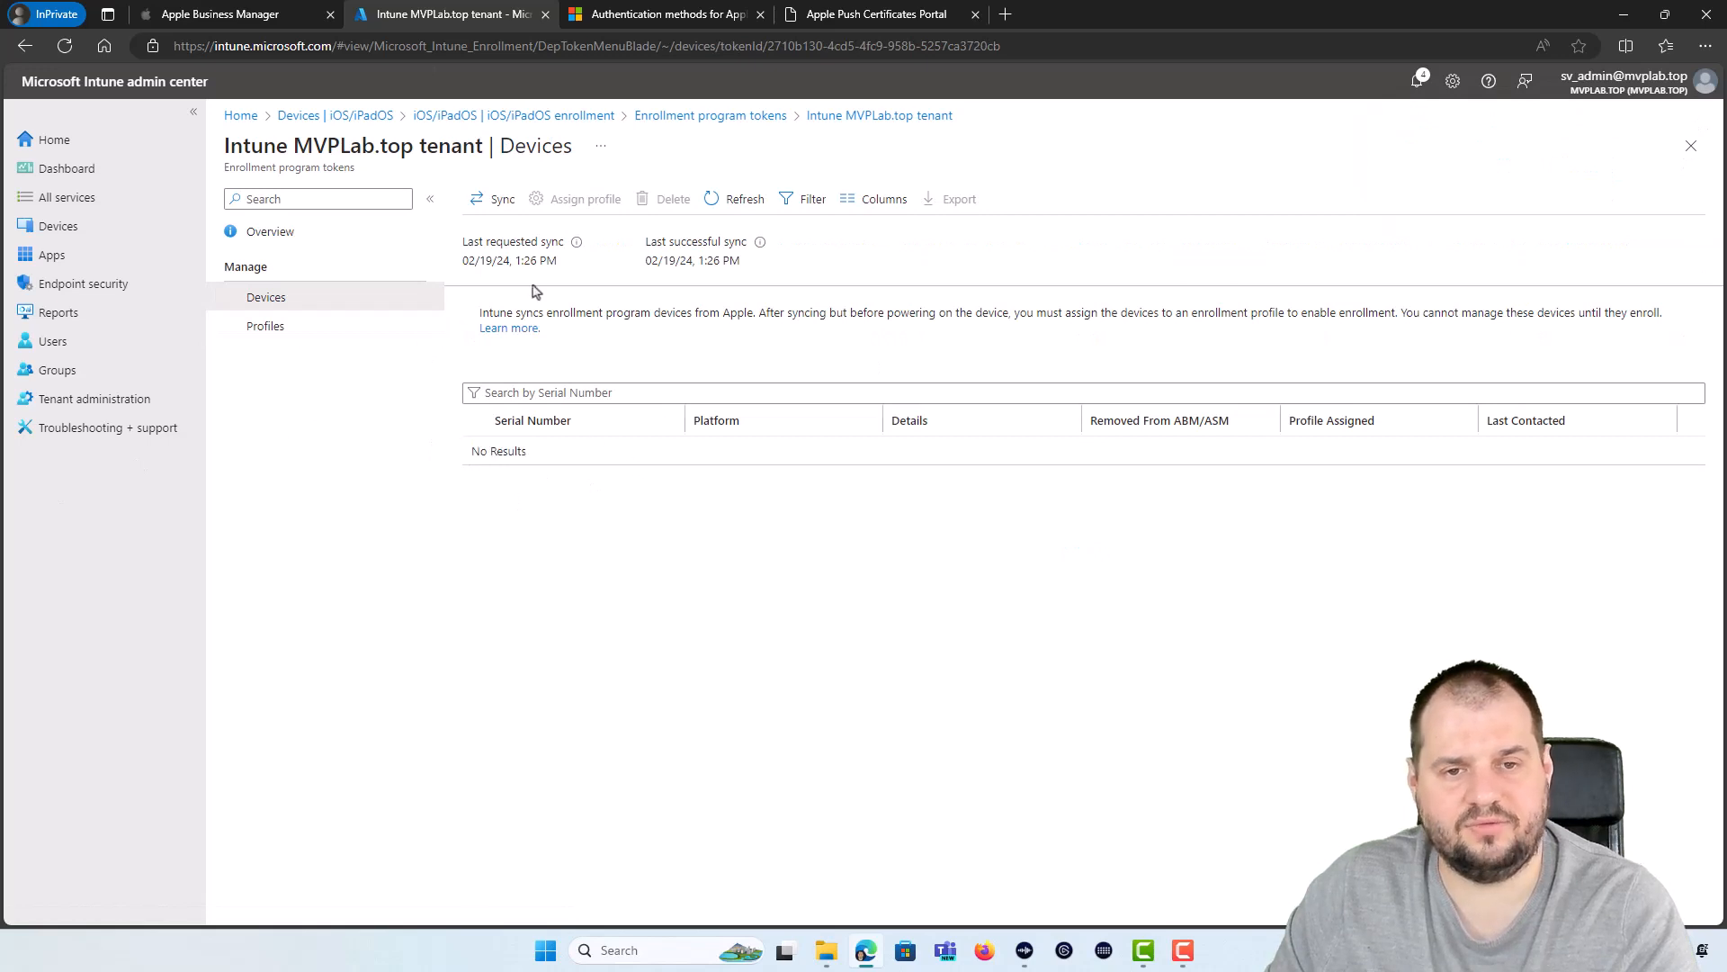
left_click(492, 204)
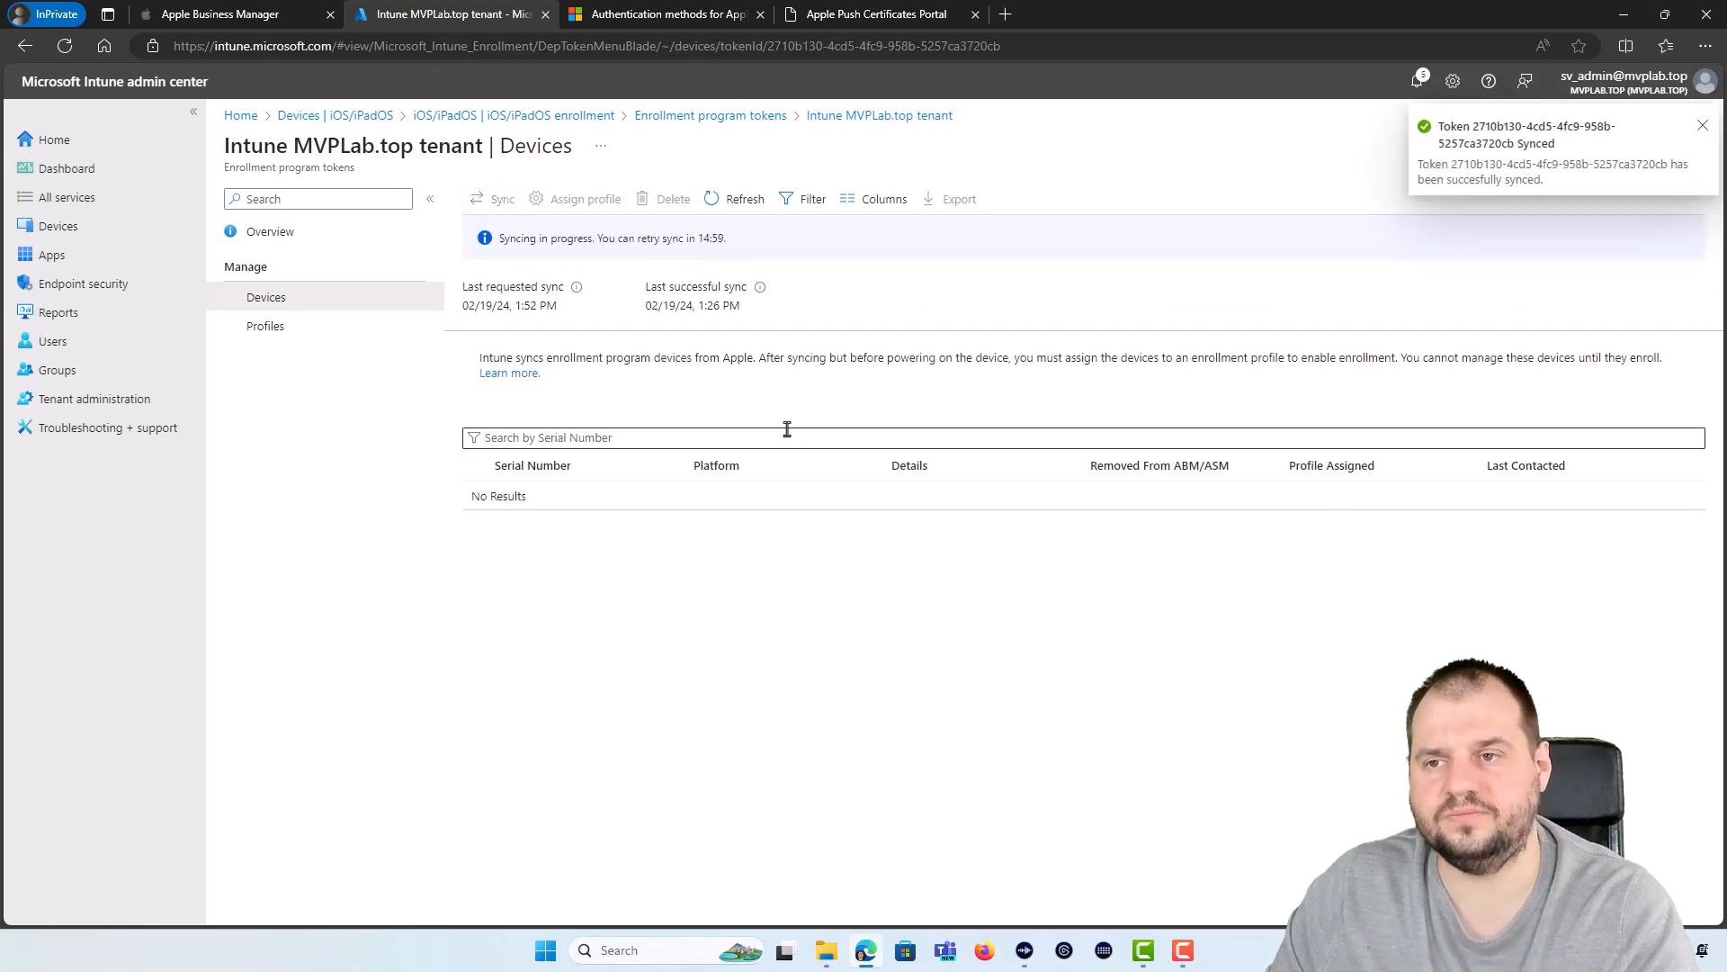
left_click(261, 14)
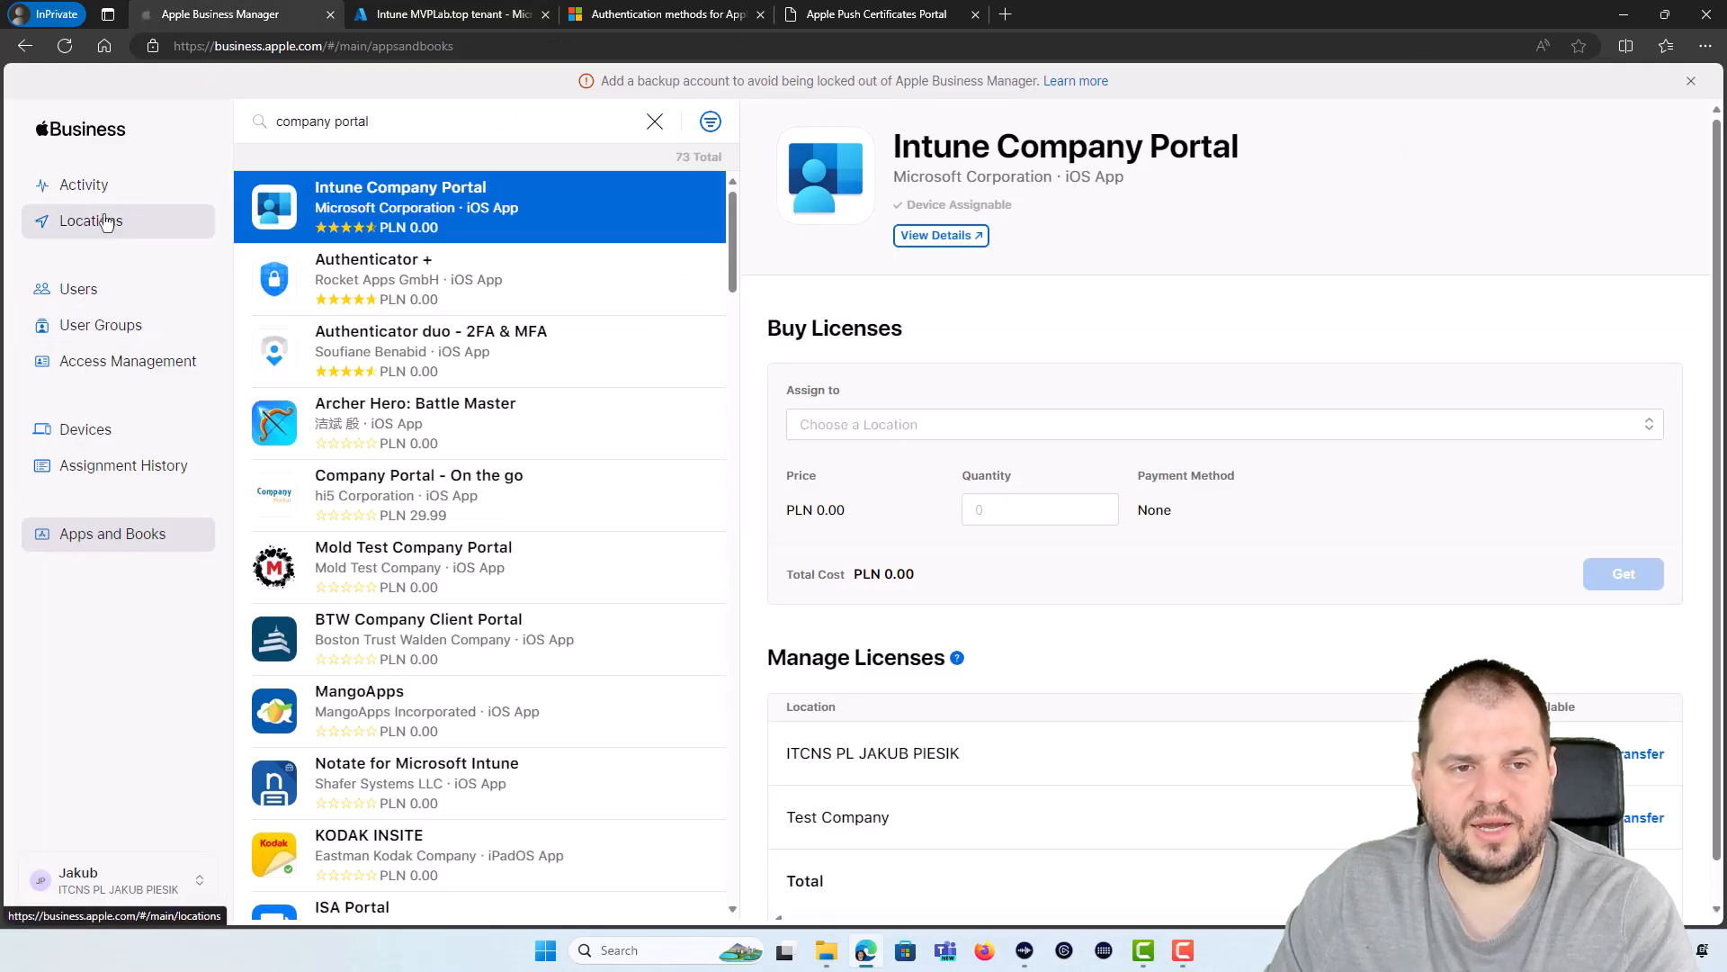
left_click(94, 435)
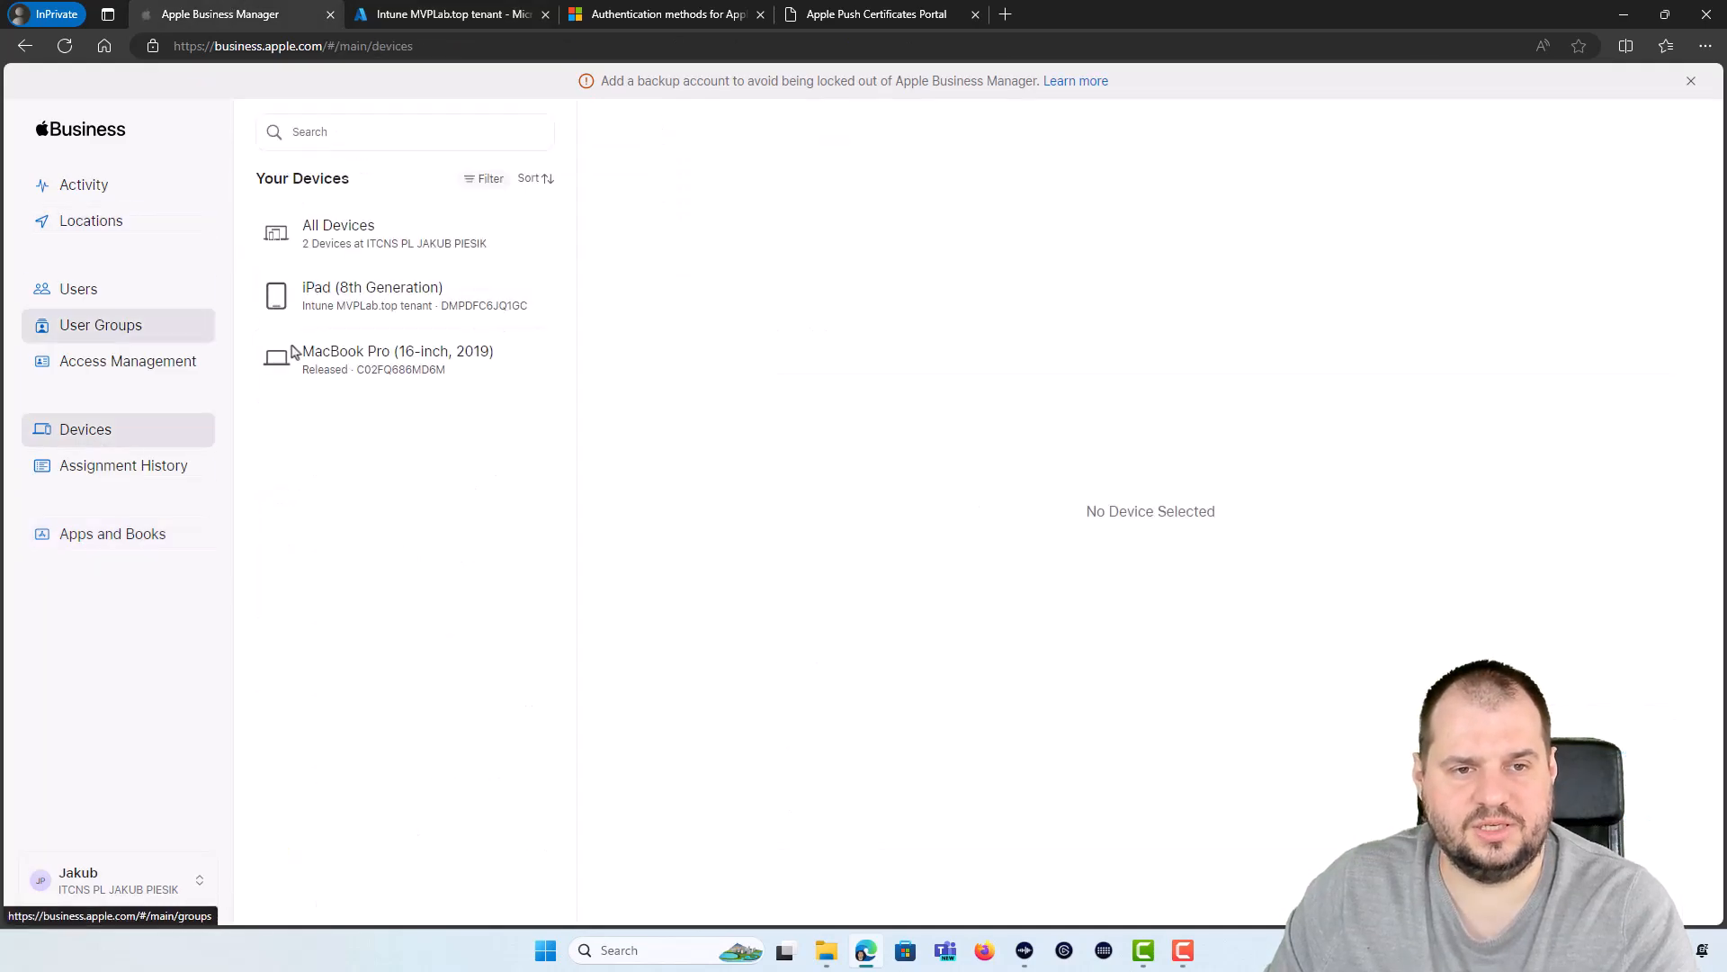
left_click(334, 304)
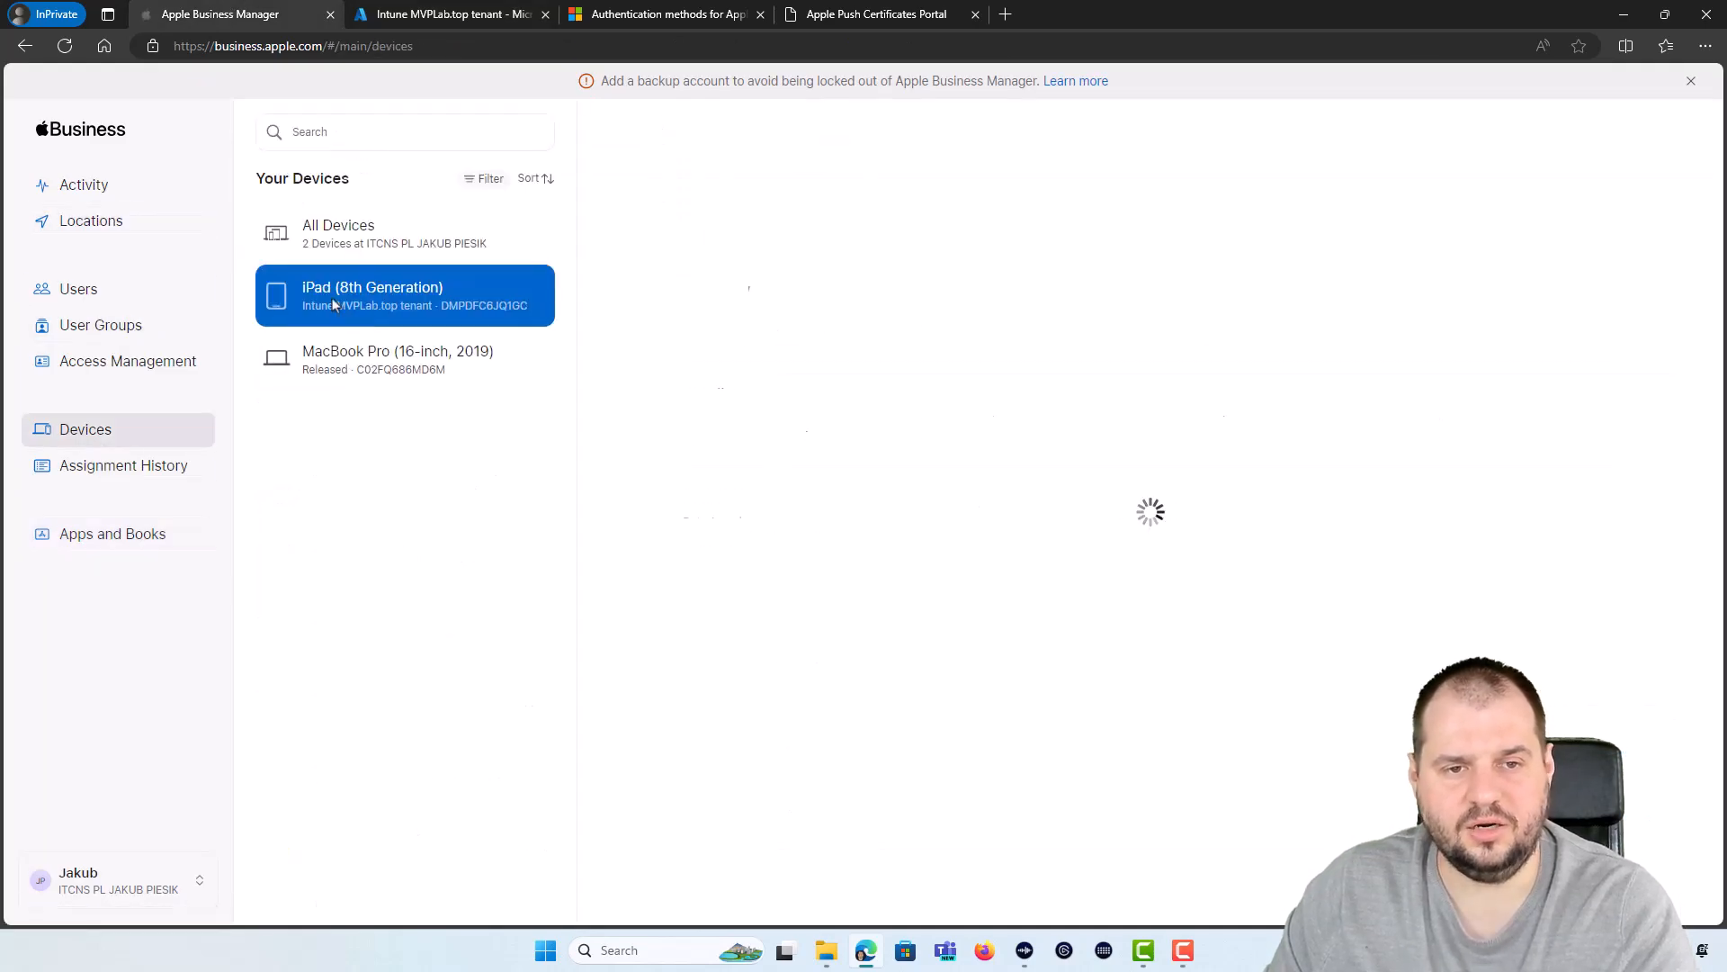
Step: Select the synced iPad in the Intune token's device list
left_click(429, 20)
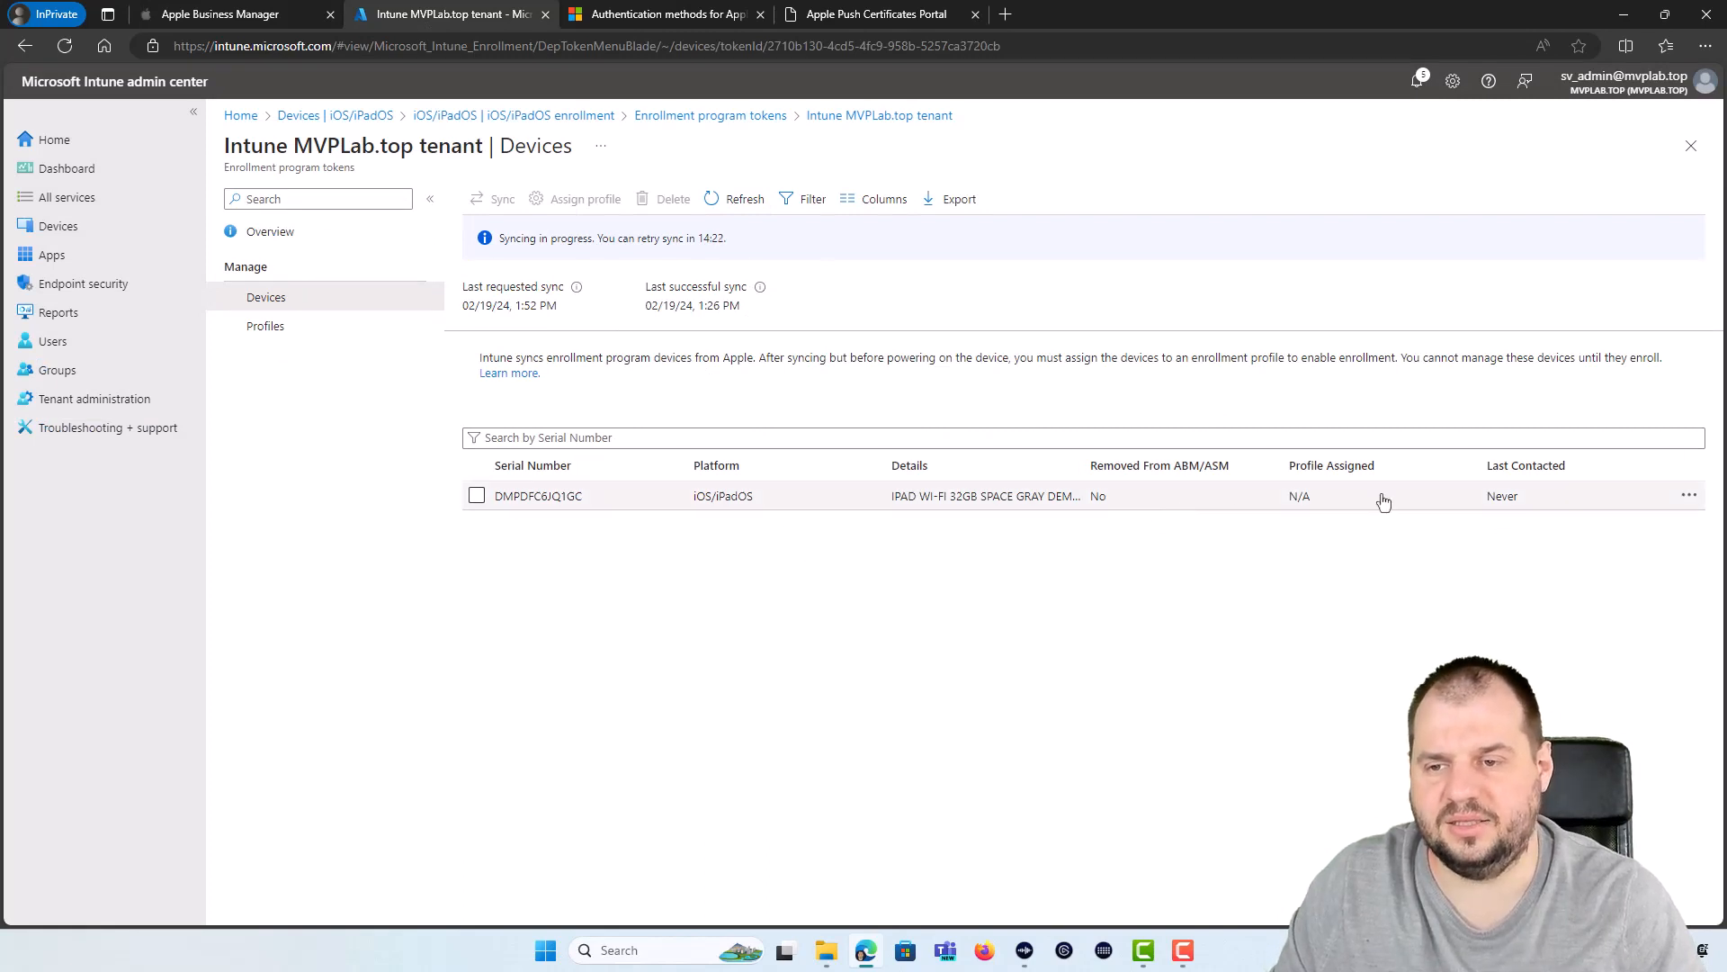
mouse_move(1311, 501)
left_mouse_down()
mouse_move(1277, 504)
mouse_move(1299, 501)
left_mouse_up()
left_click(1259, 590)
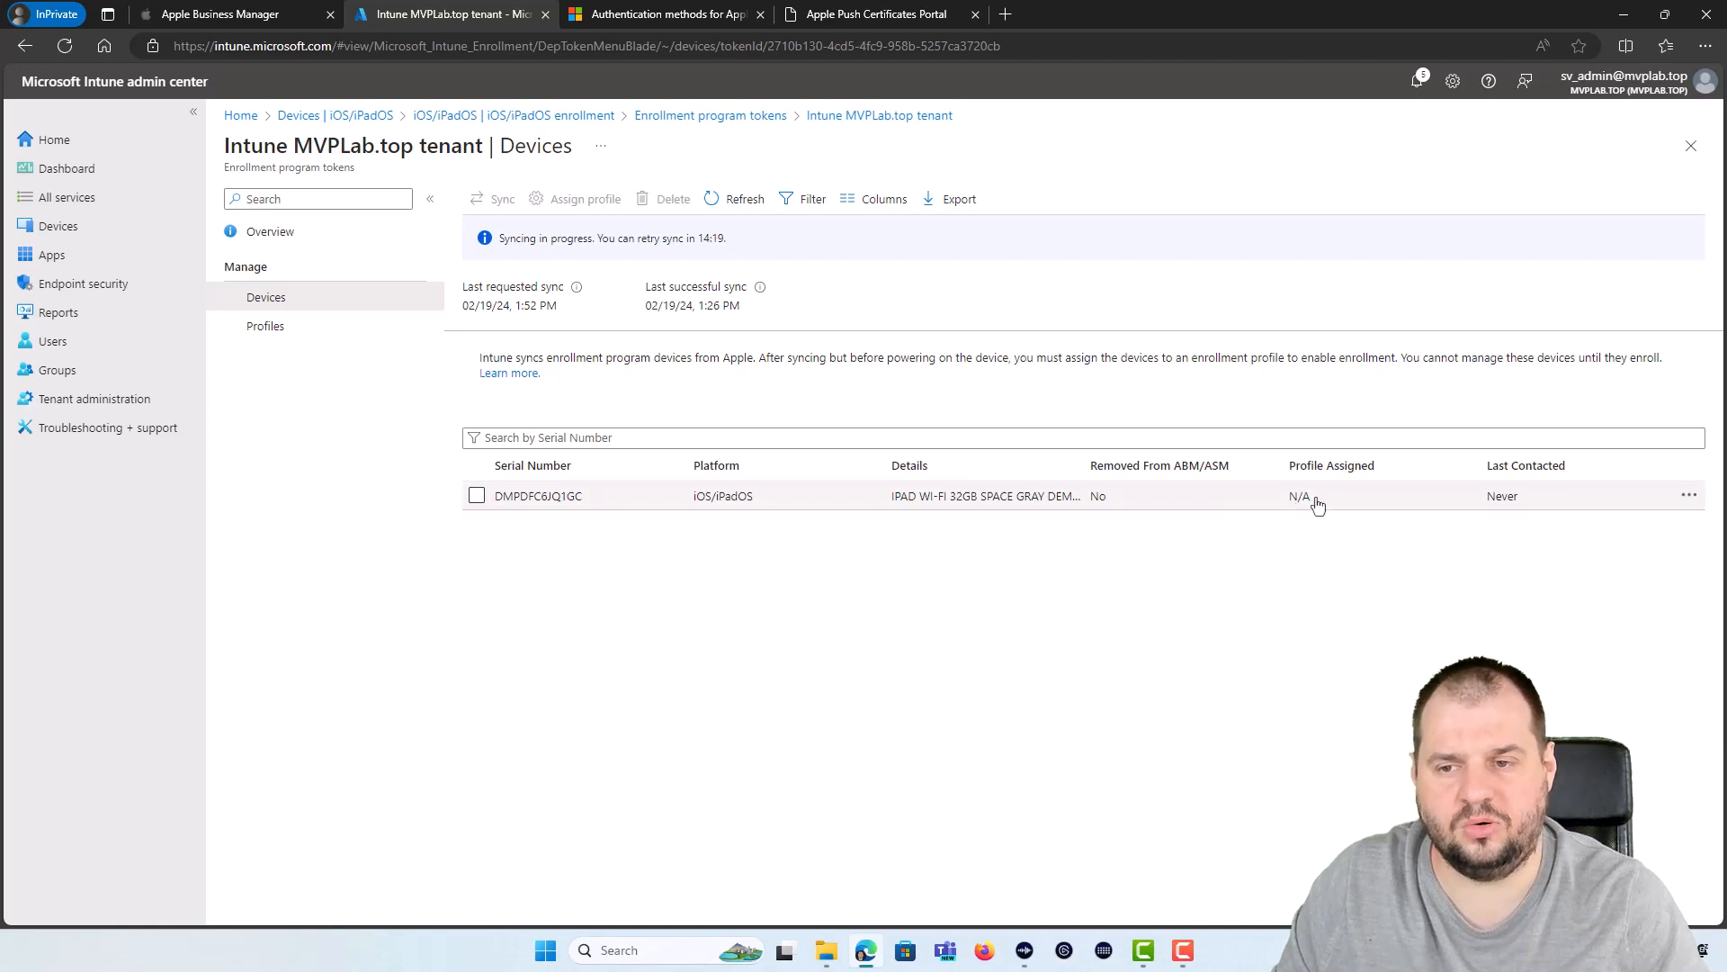
left_click(477, 497)
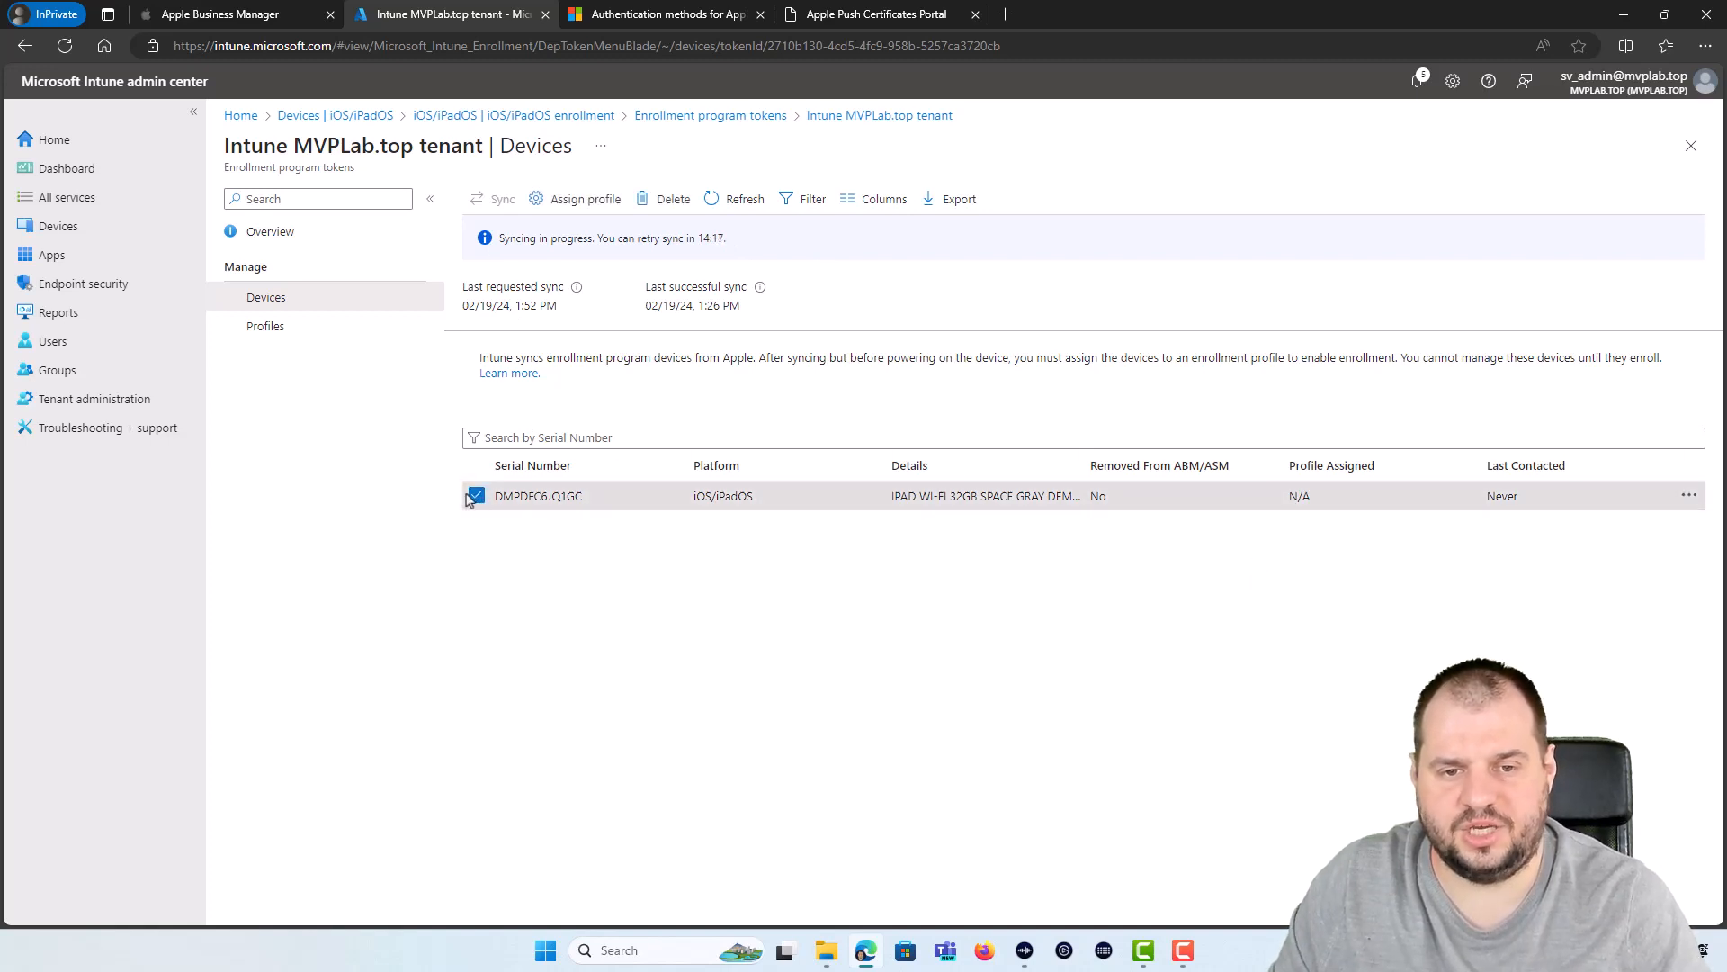
Step: Pick ADE_Enrollment for the iPad, discard the assignment, and go to the token's Profiles list
left_click(578, 199)
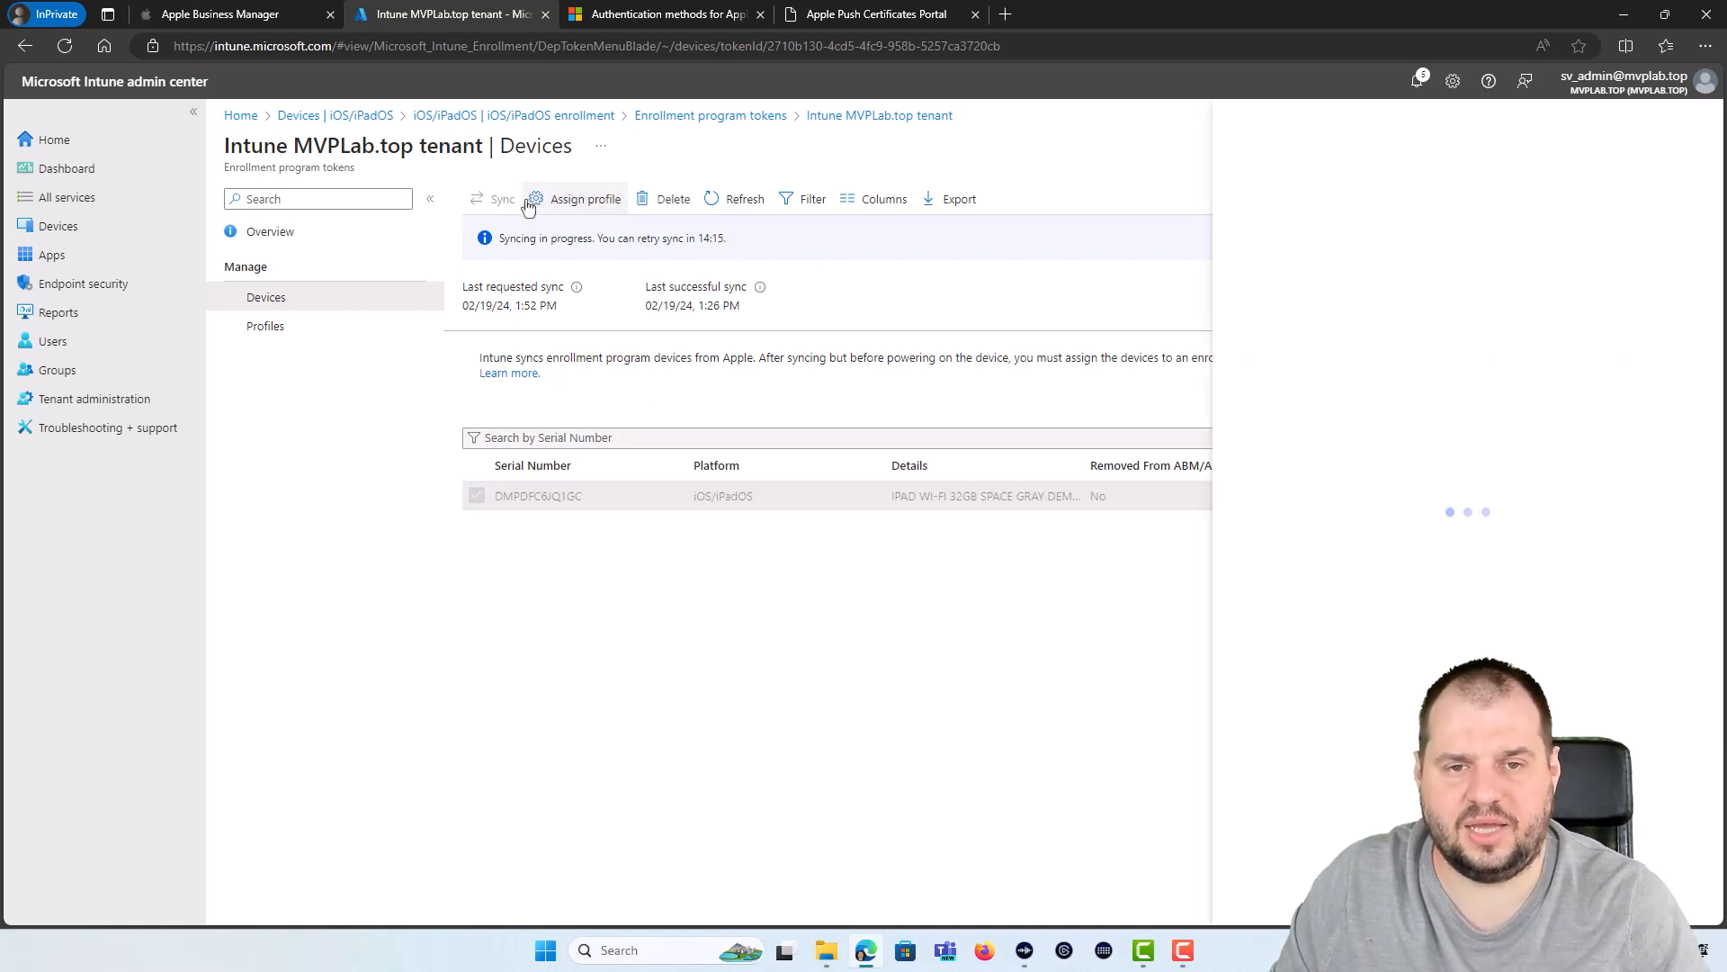
left_click(1572, 211)
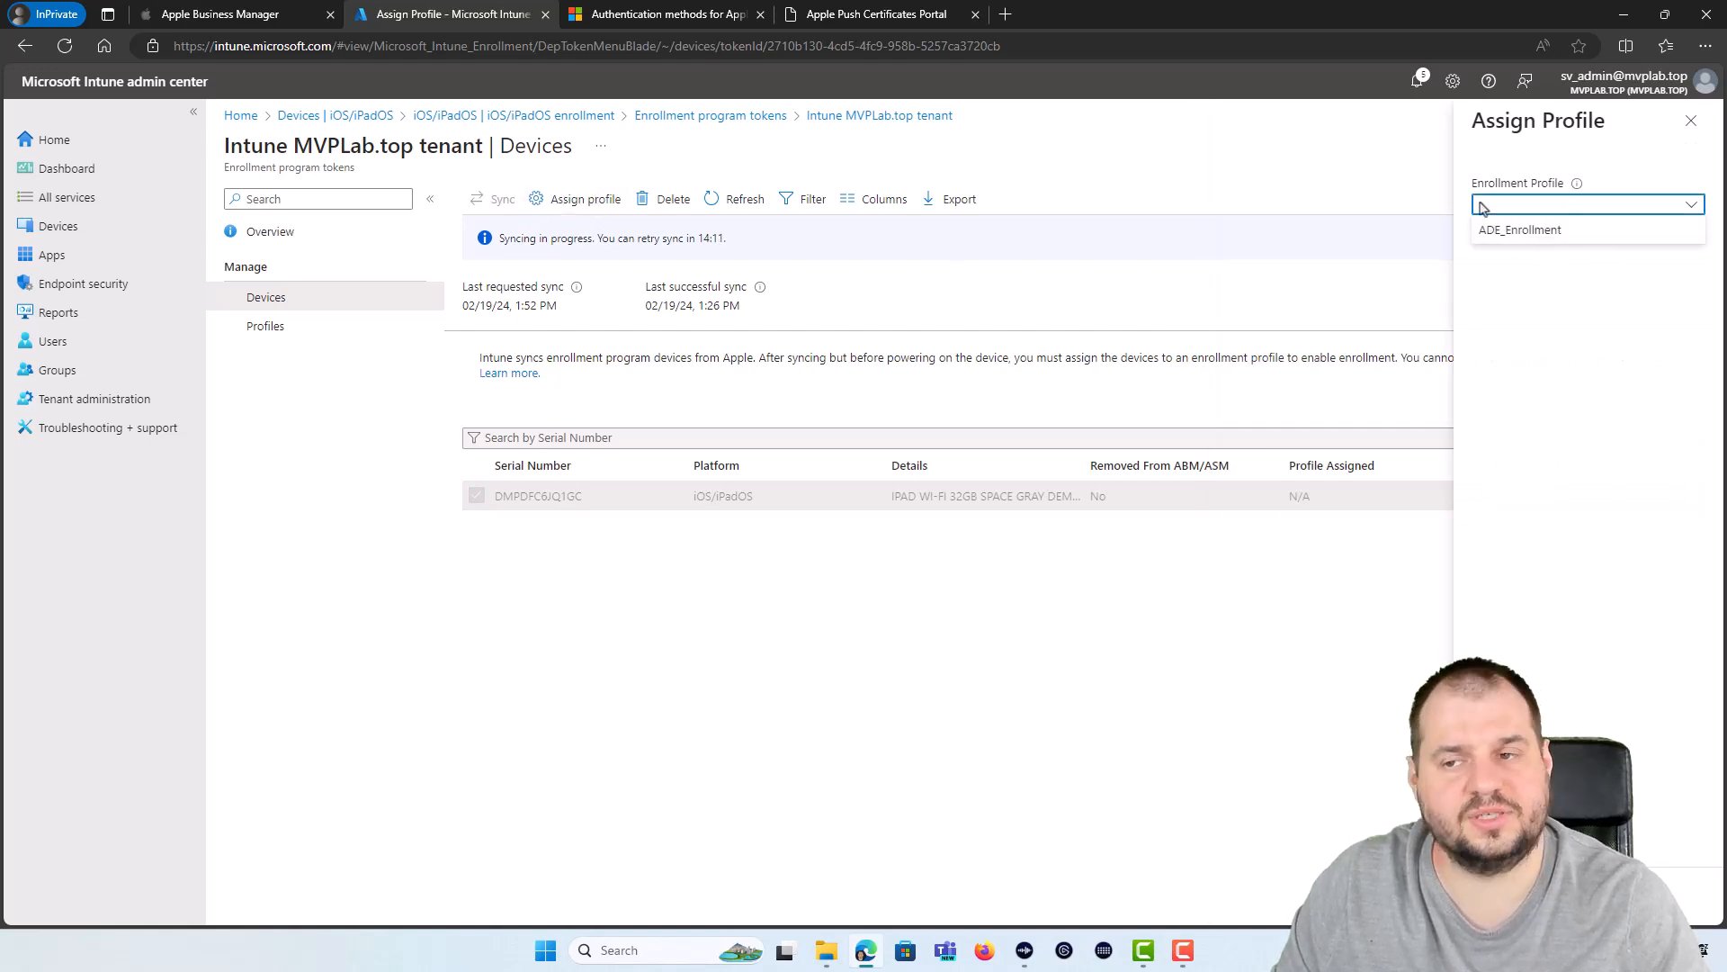
left_click(1618, 291)
left_click(1615, 209)
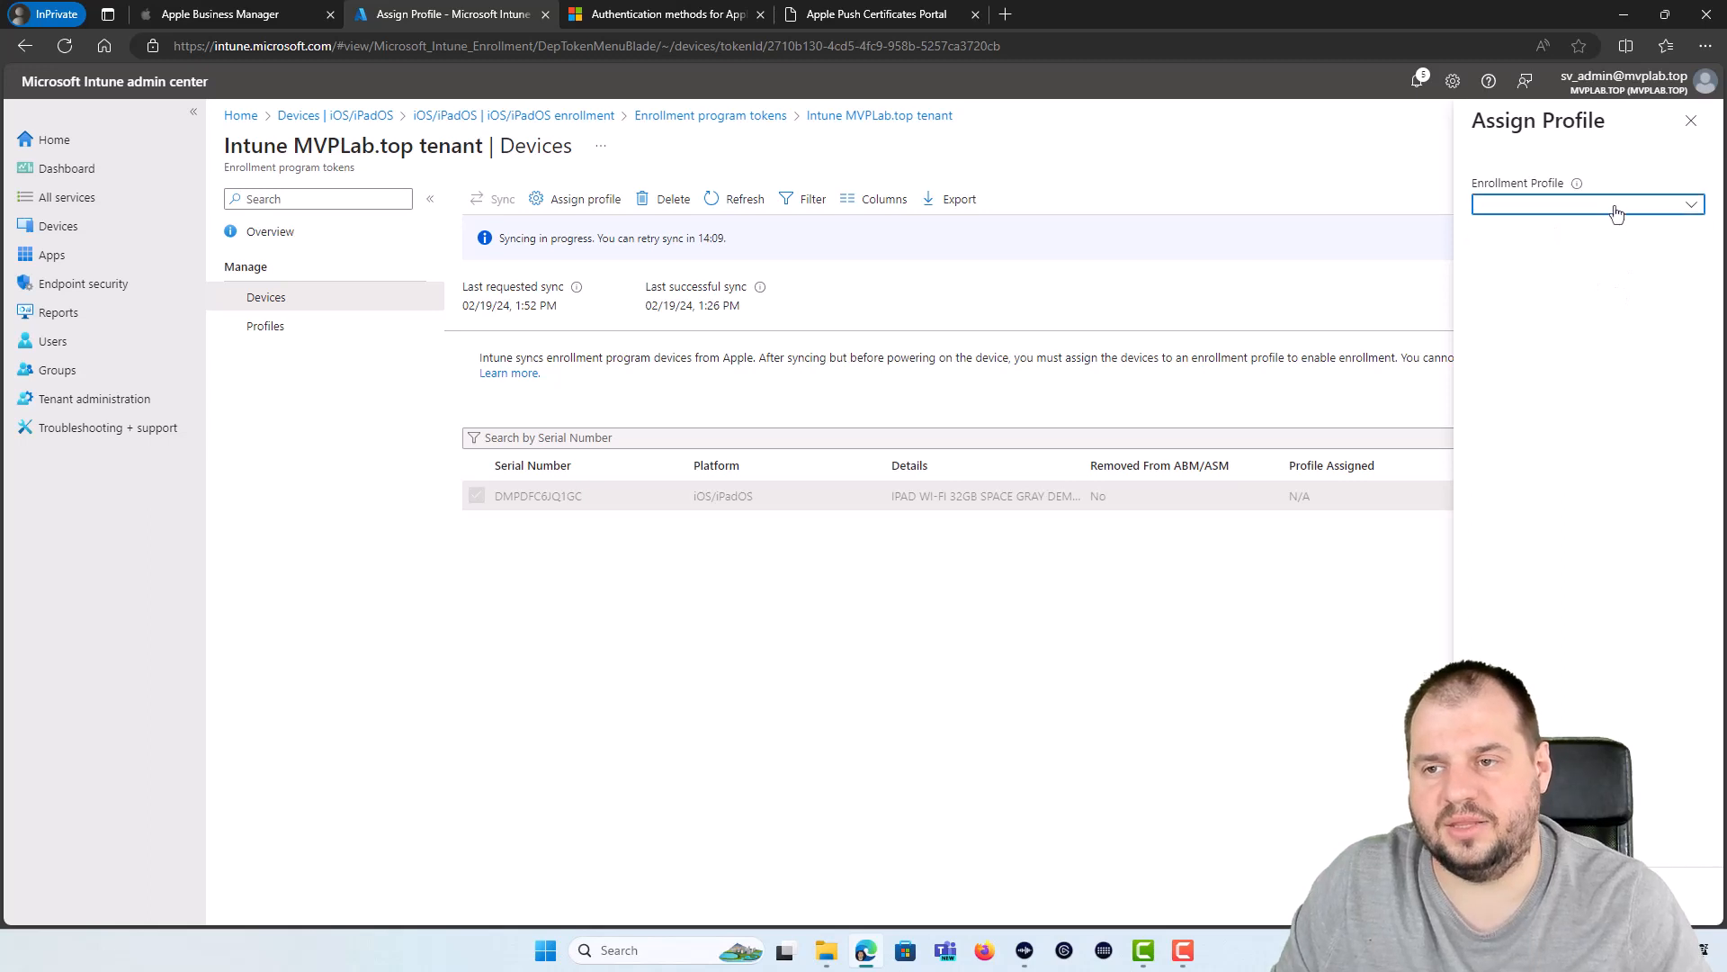
left_click(1535, 233)
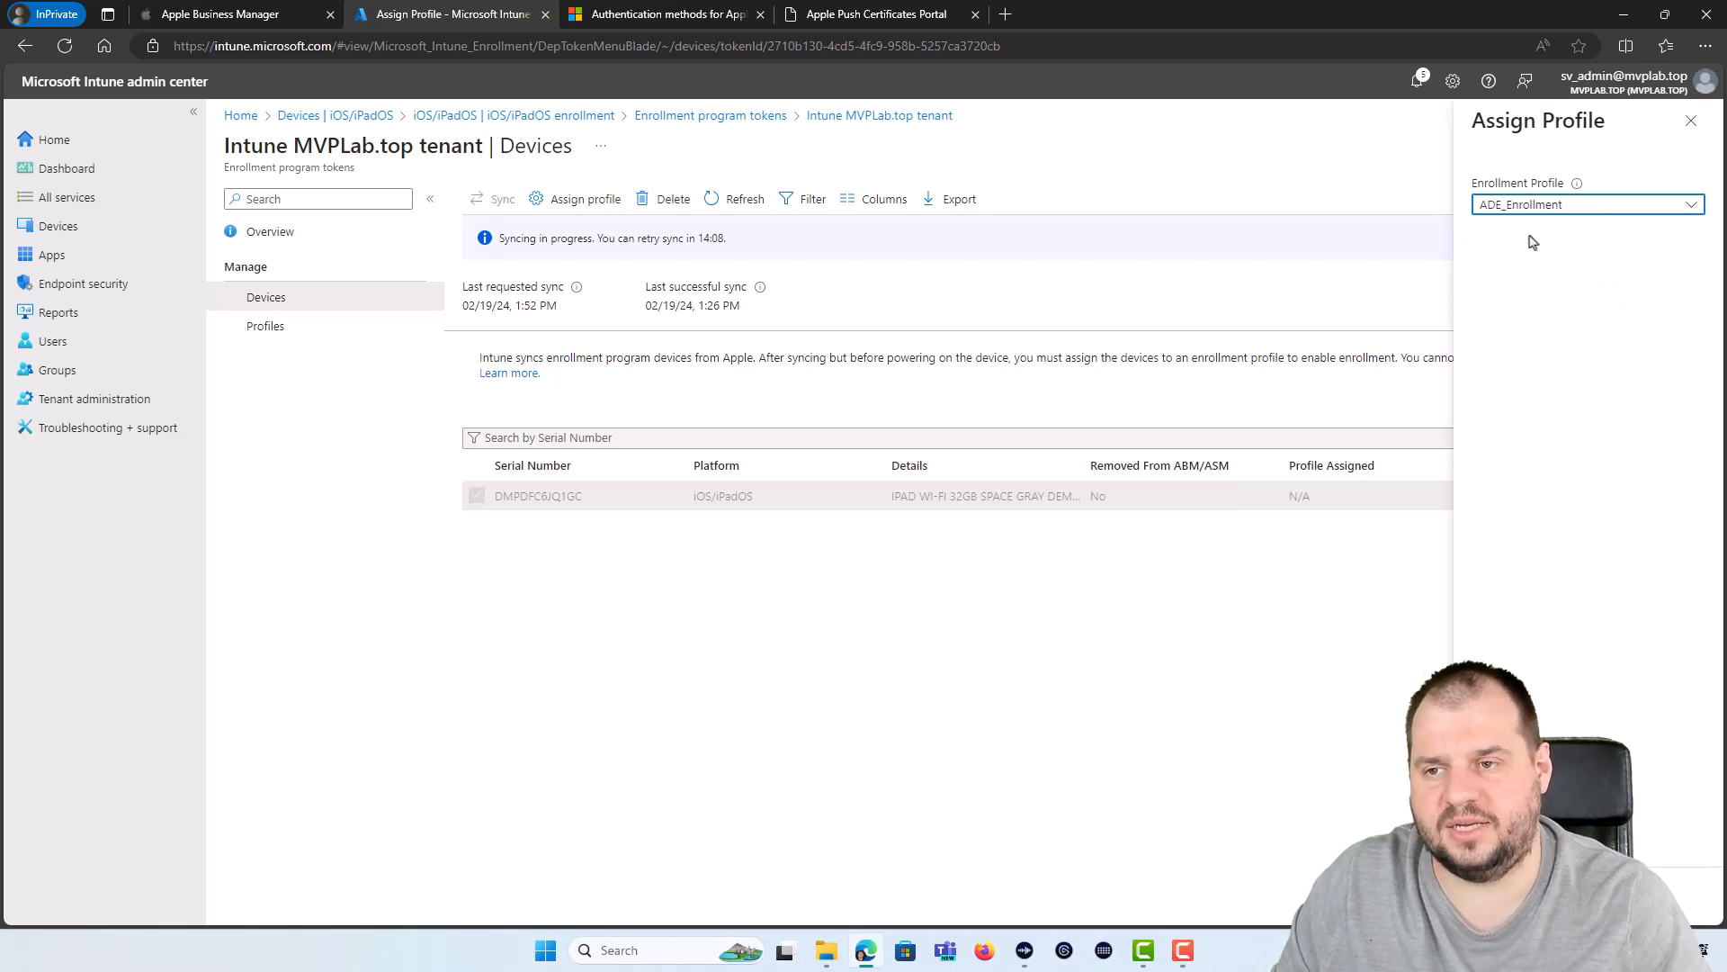
left_click(1691, 121)
left_click(951, 144)
left_click(324, 353)
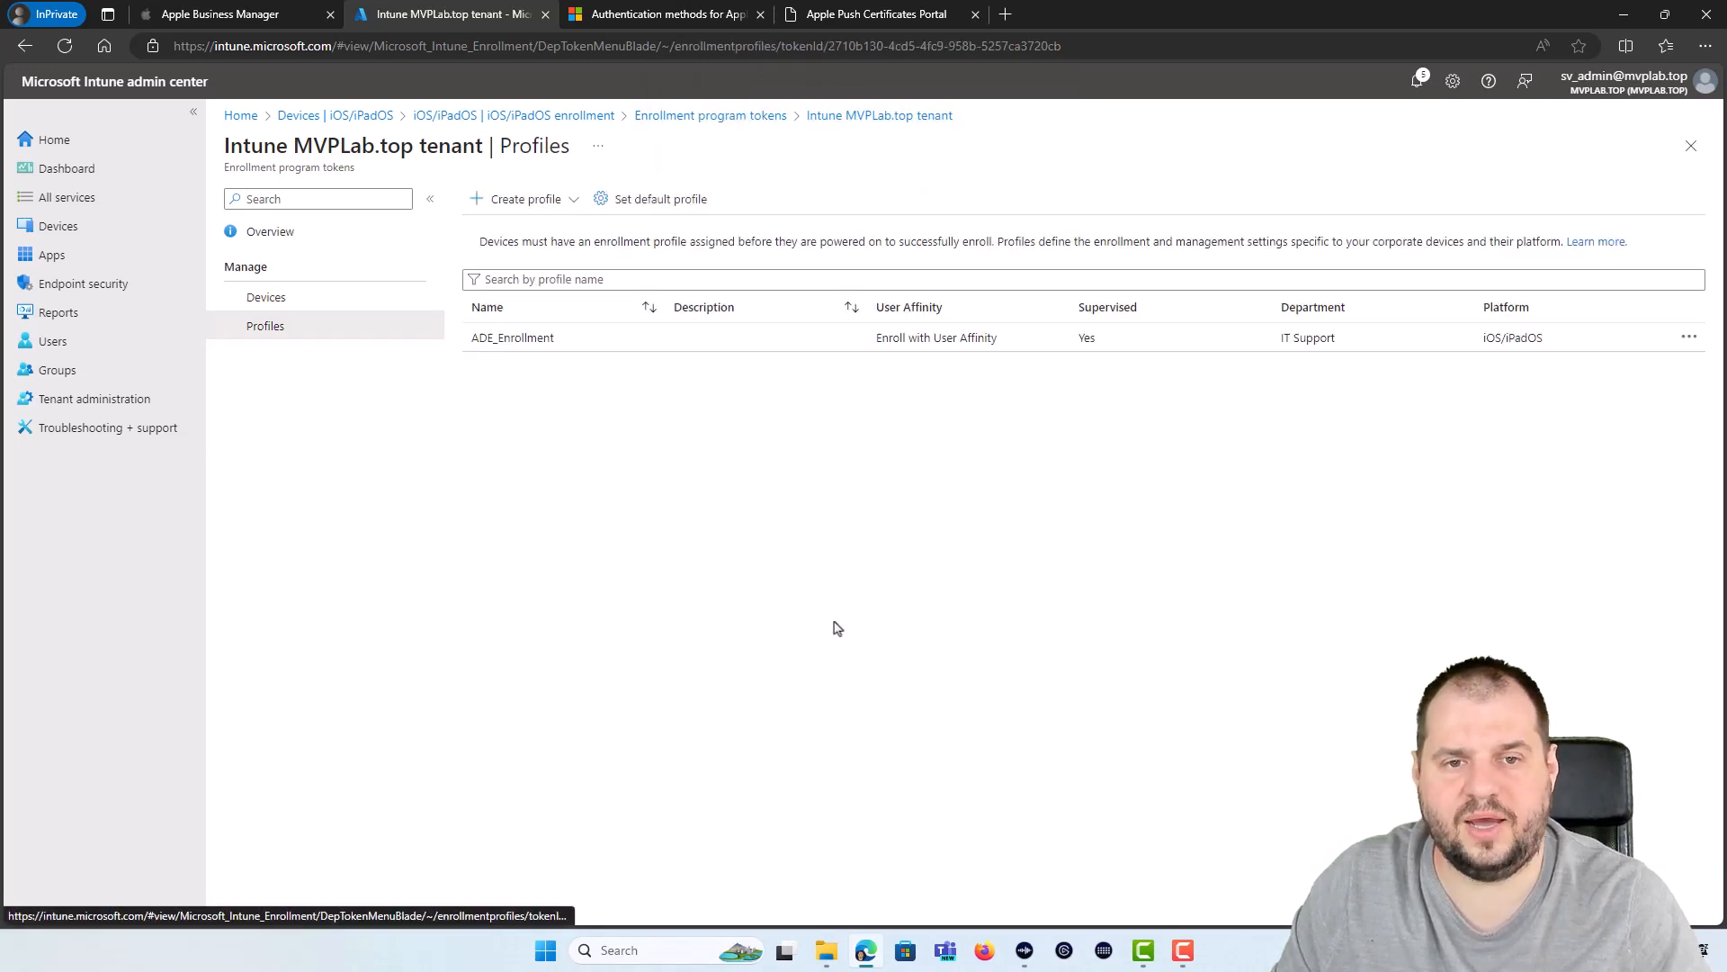
Step: Add the iPad as an assigned device of the ADE_Enrollment profile
left_click(527, 339)
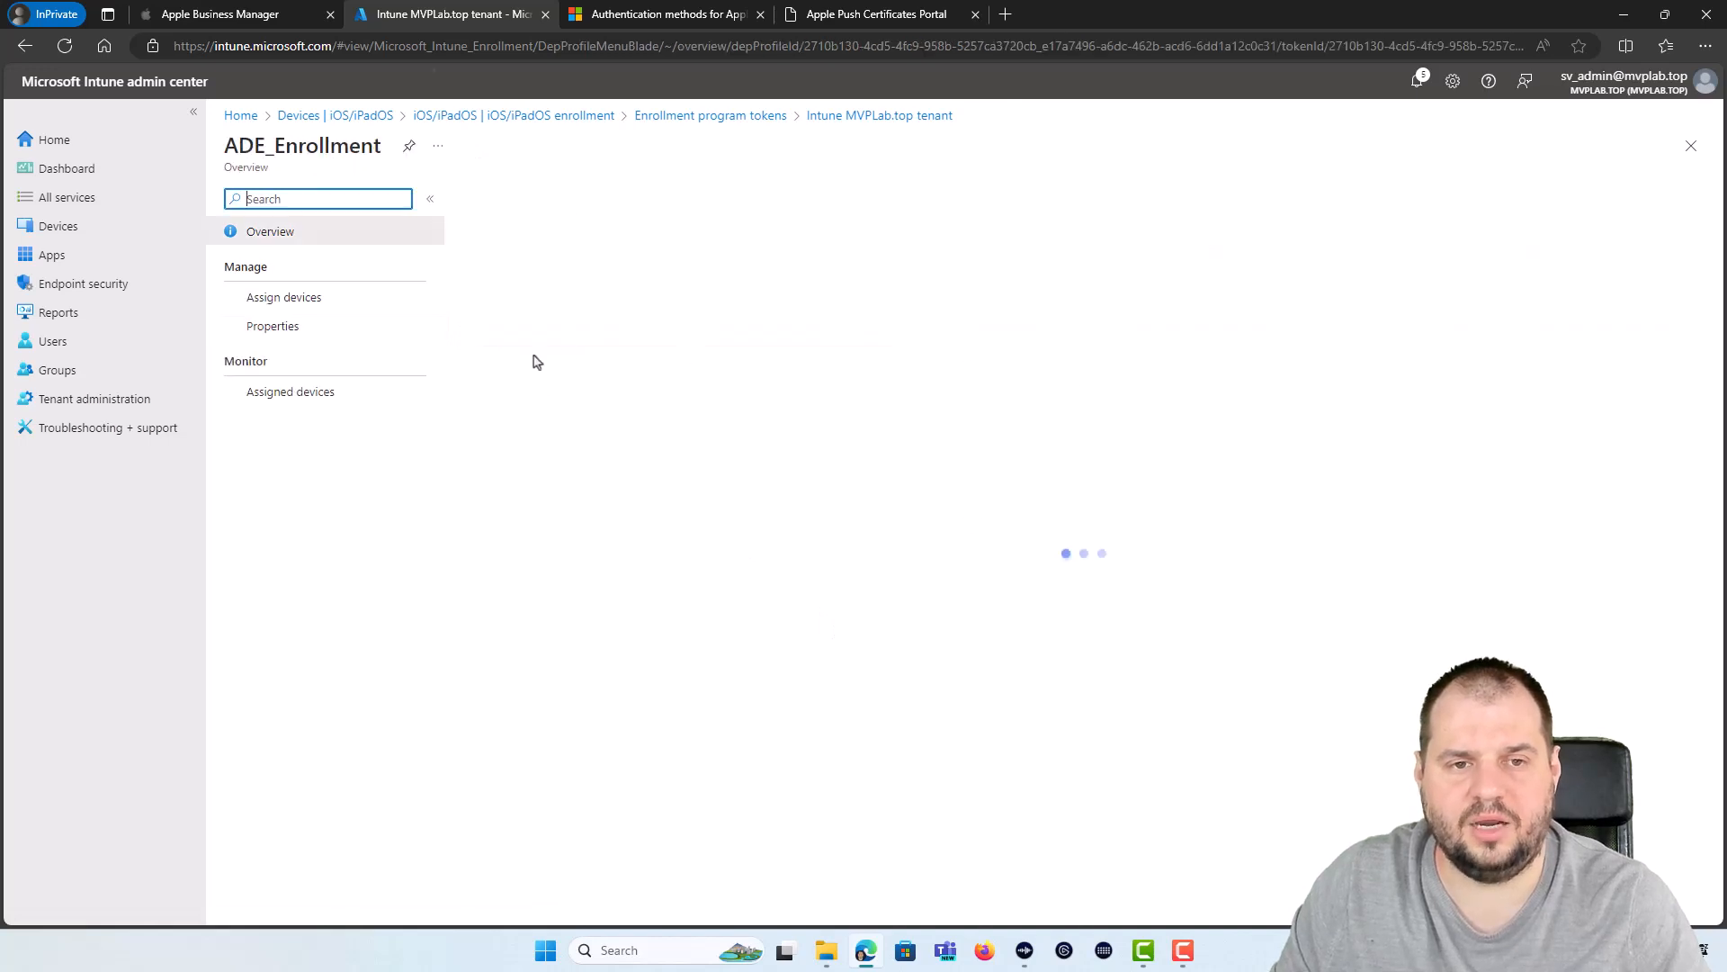
left_click(254, 299)
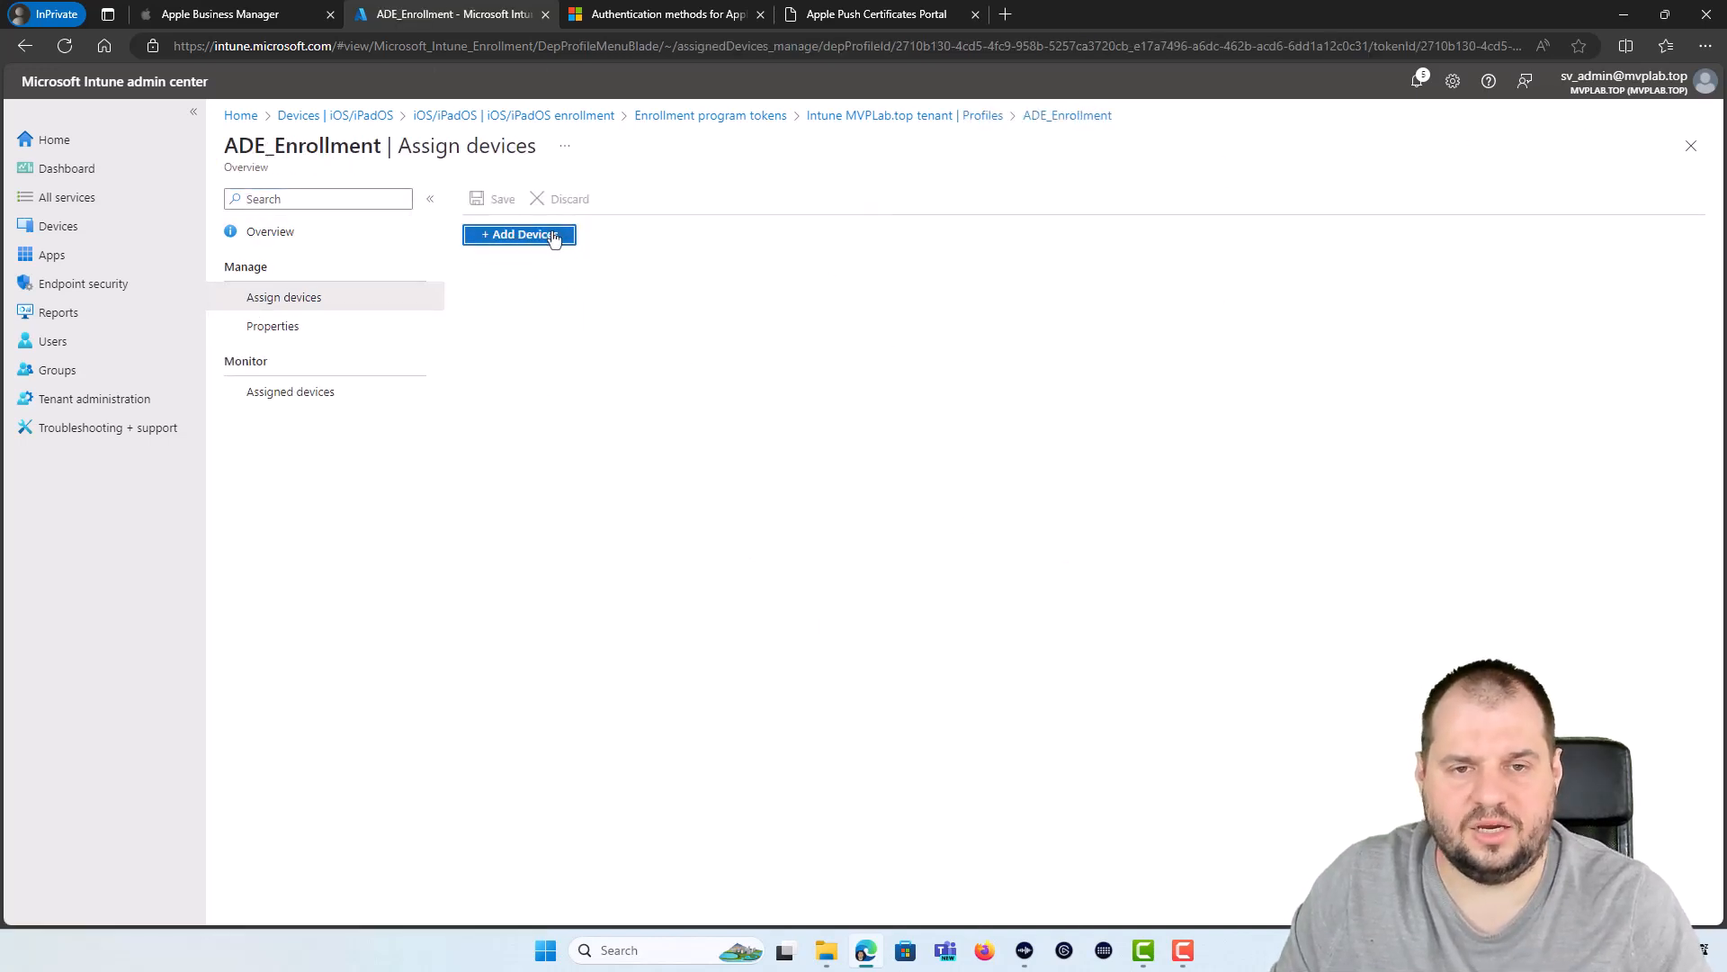
left_click(553, 236)
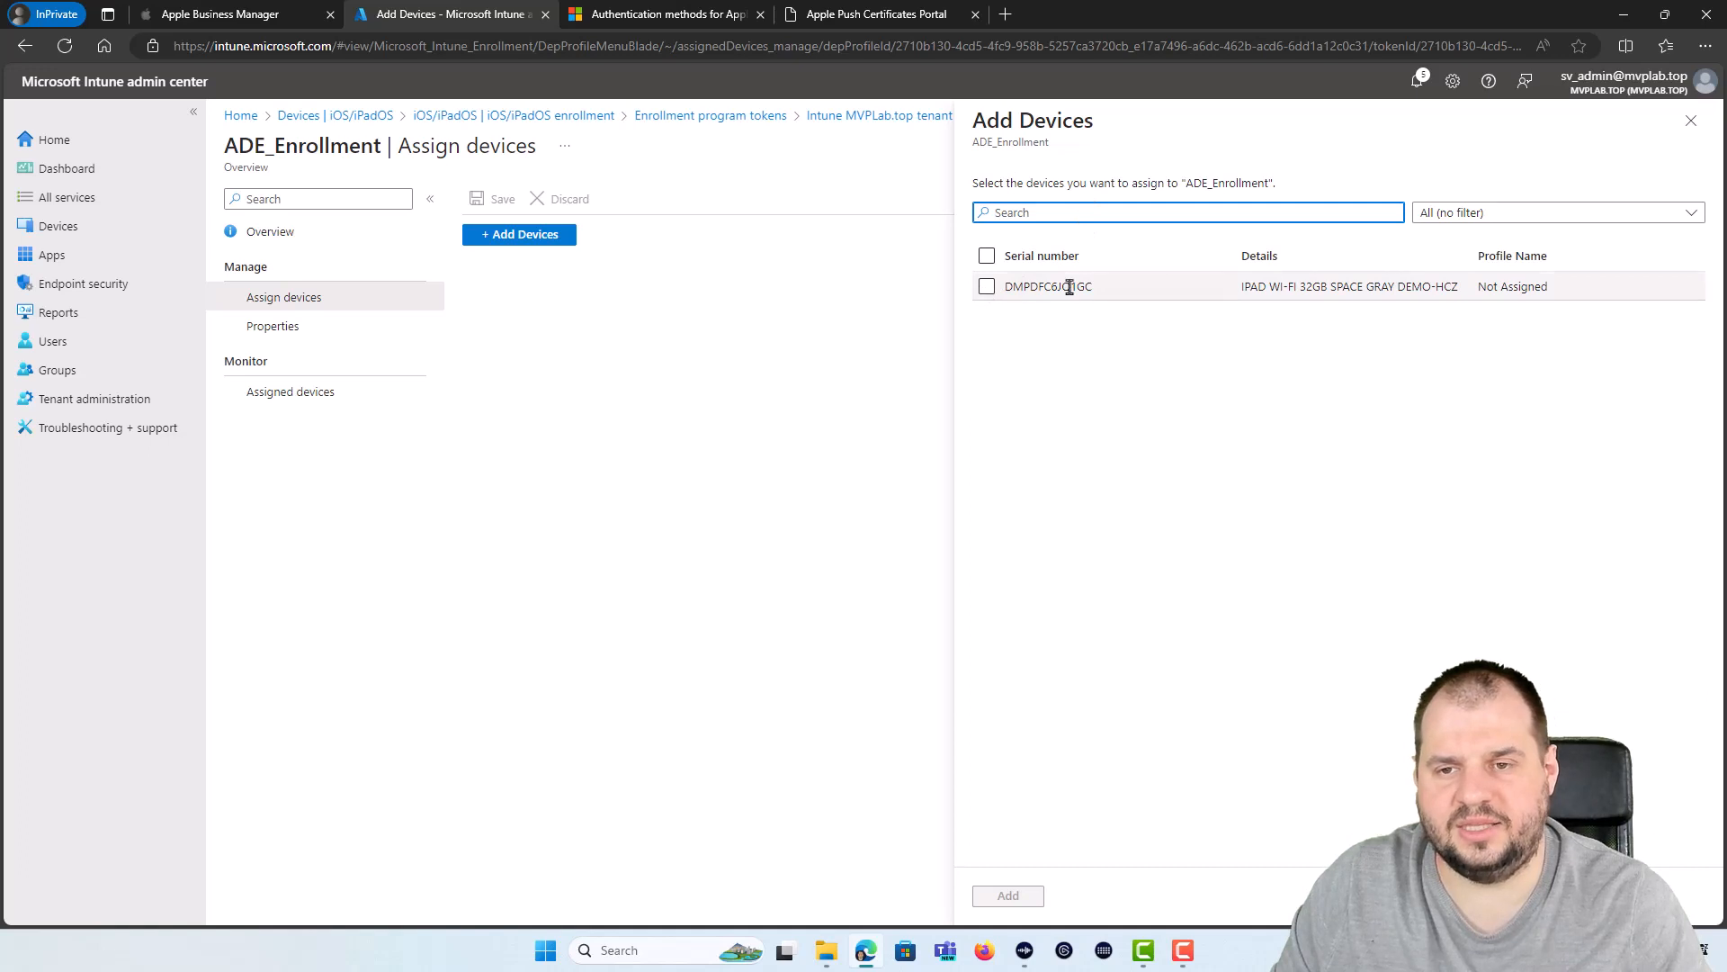
left_click(987, 286)
left_click(1012, 903)
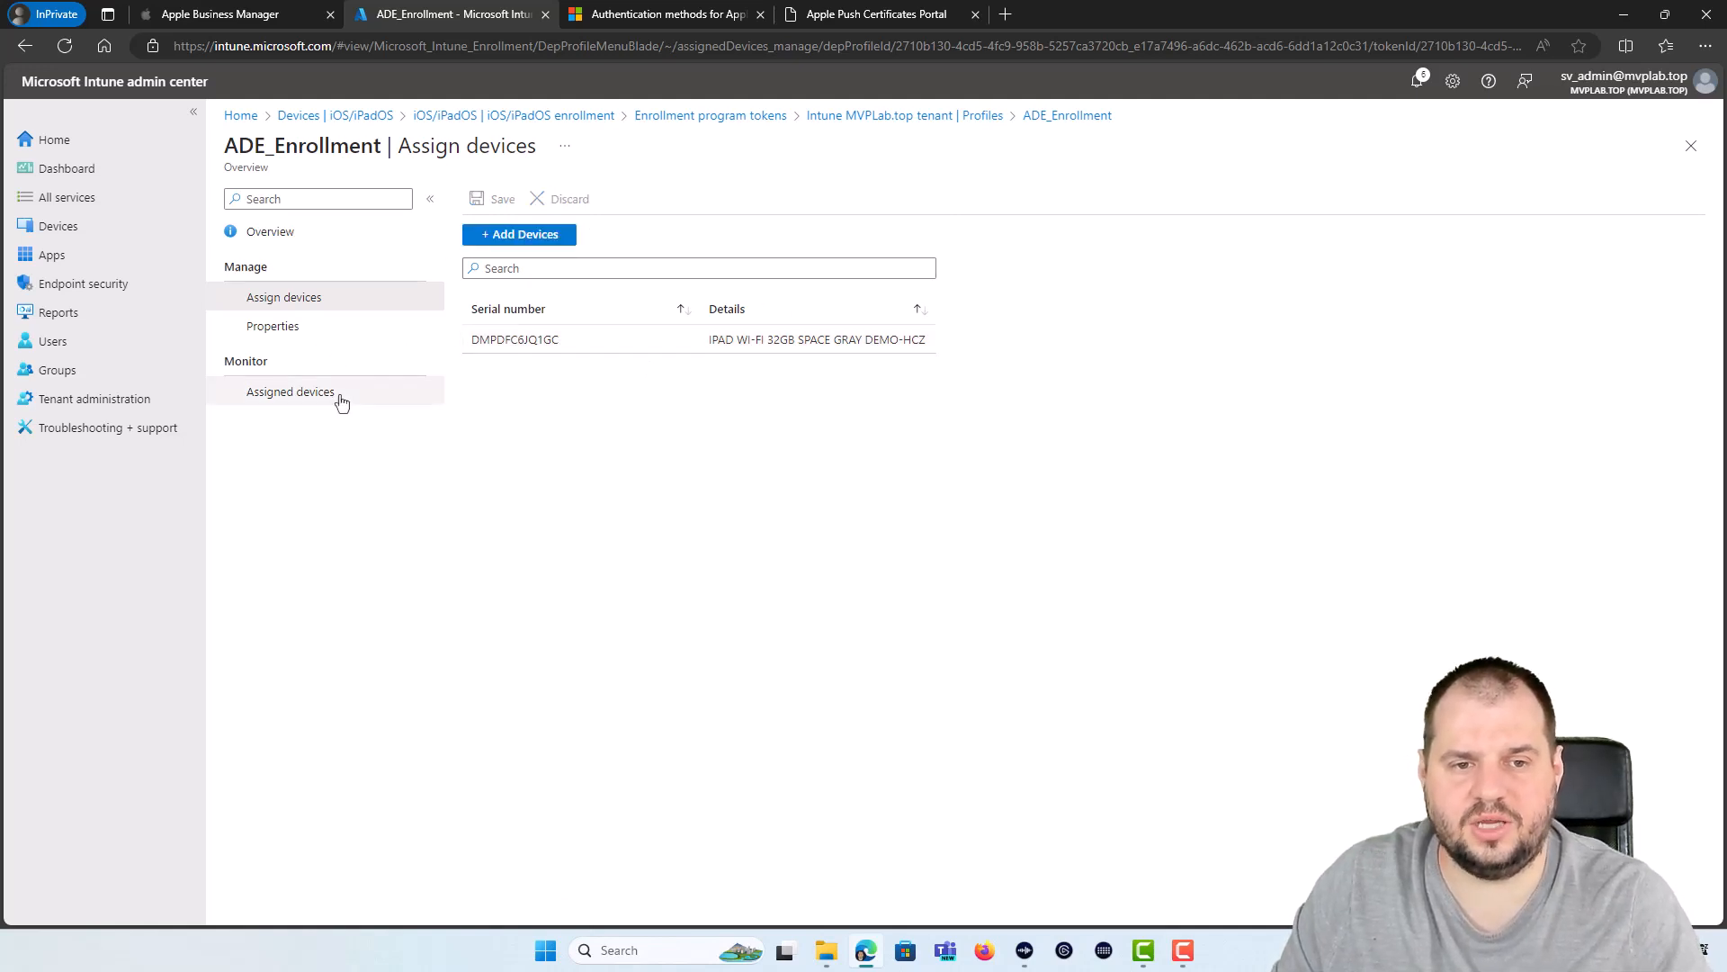
Step: Confirm the iPad is assigned 2/19/24 1:53 PM, Not Contacted, then return to the Profiles list
left_click(283, 390)
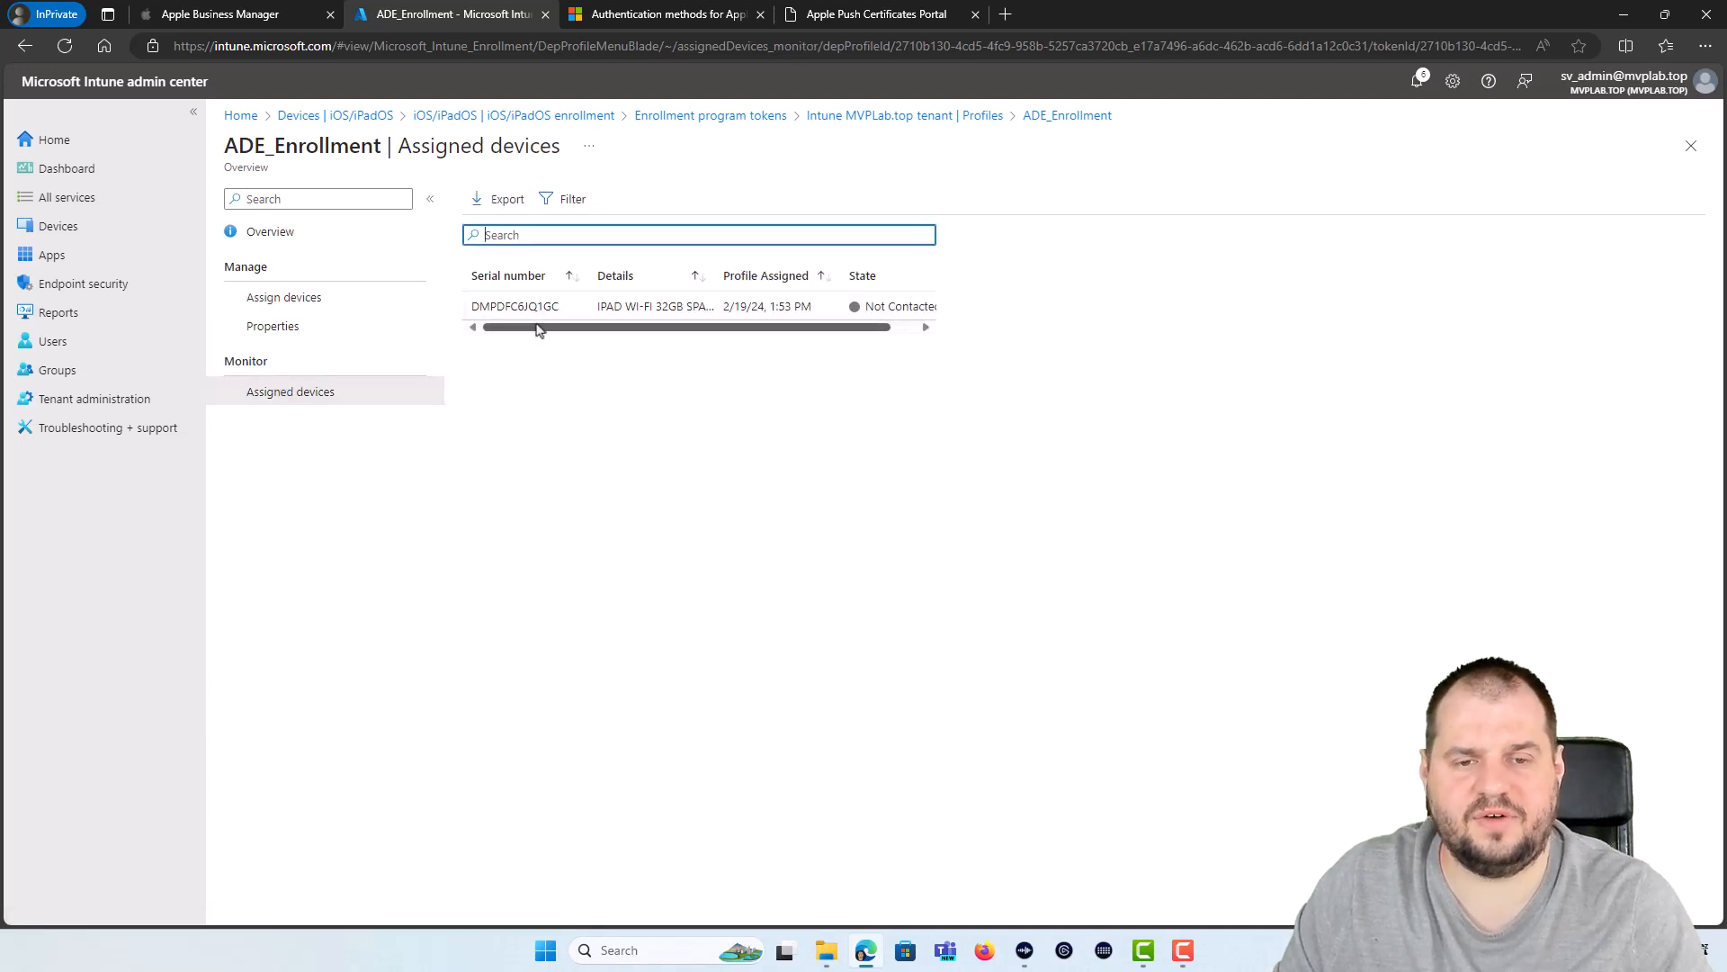
mouse_move(539, 328)
left_mouse_down()
mouse_move(836, 338)
mouse_move(539, 327)
left_mouse_up()
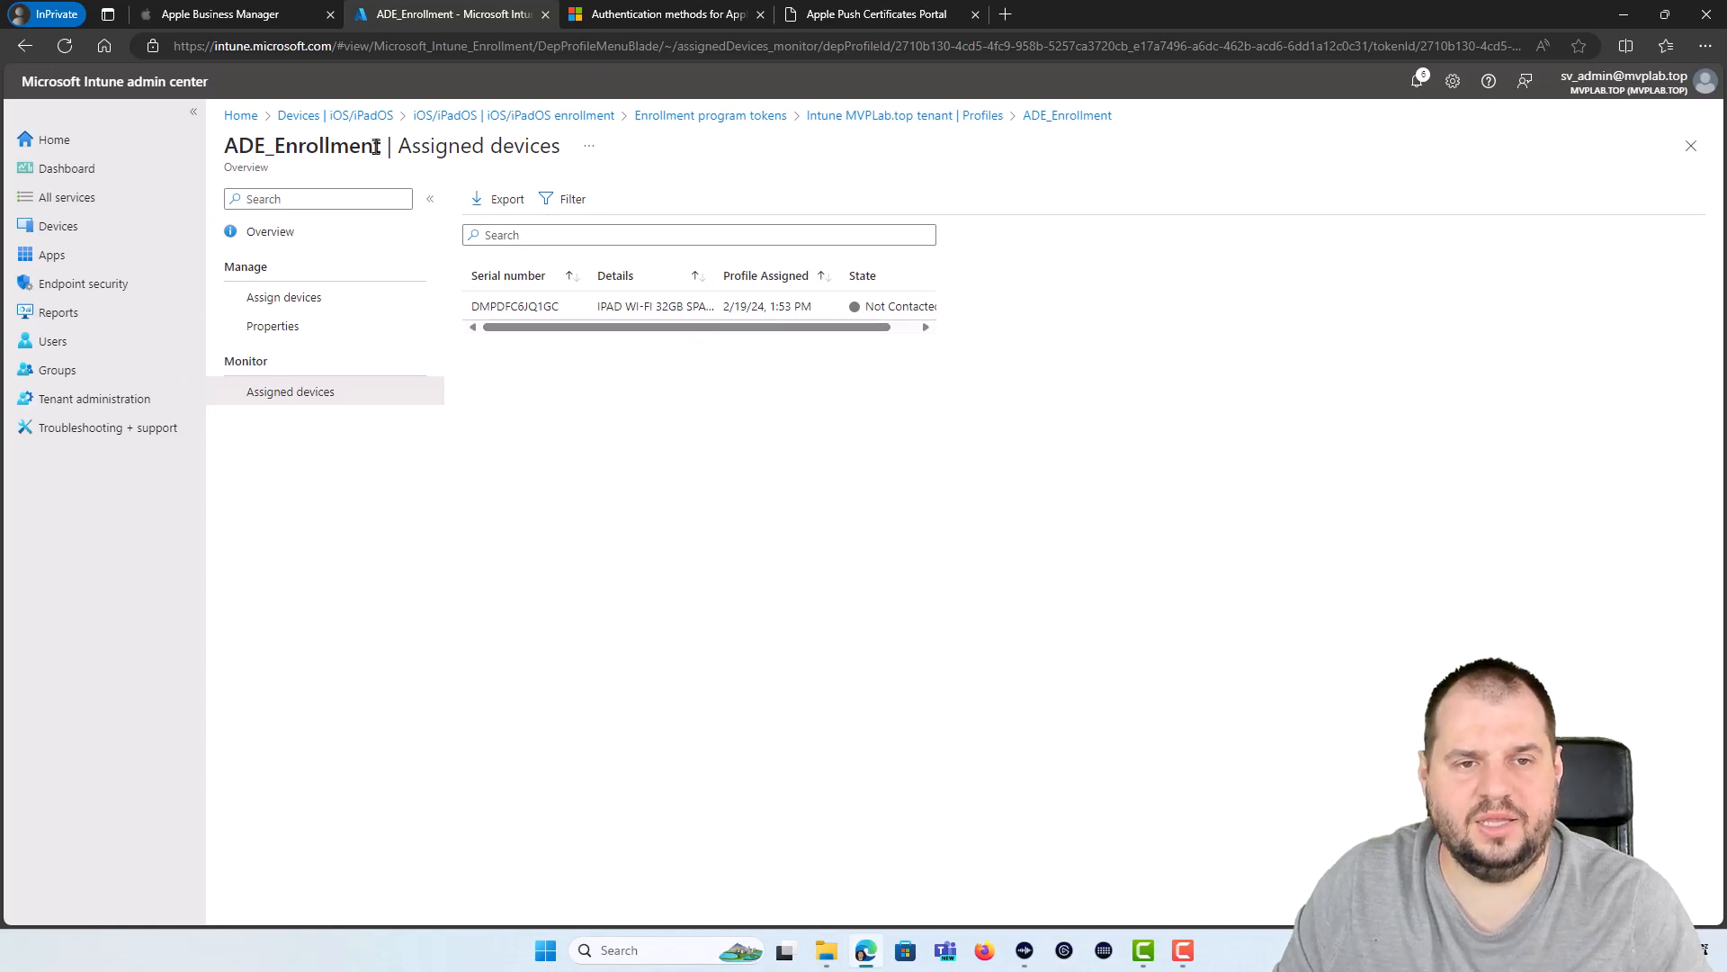
left_click_drag(380, 144, 258, 144)
left_click(258, 144)
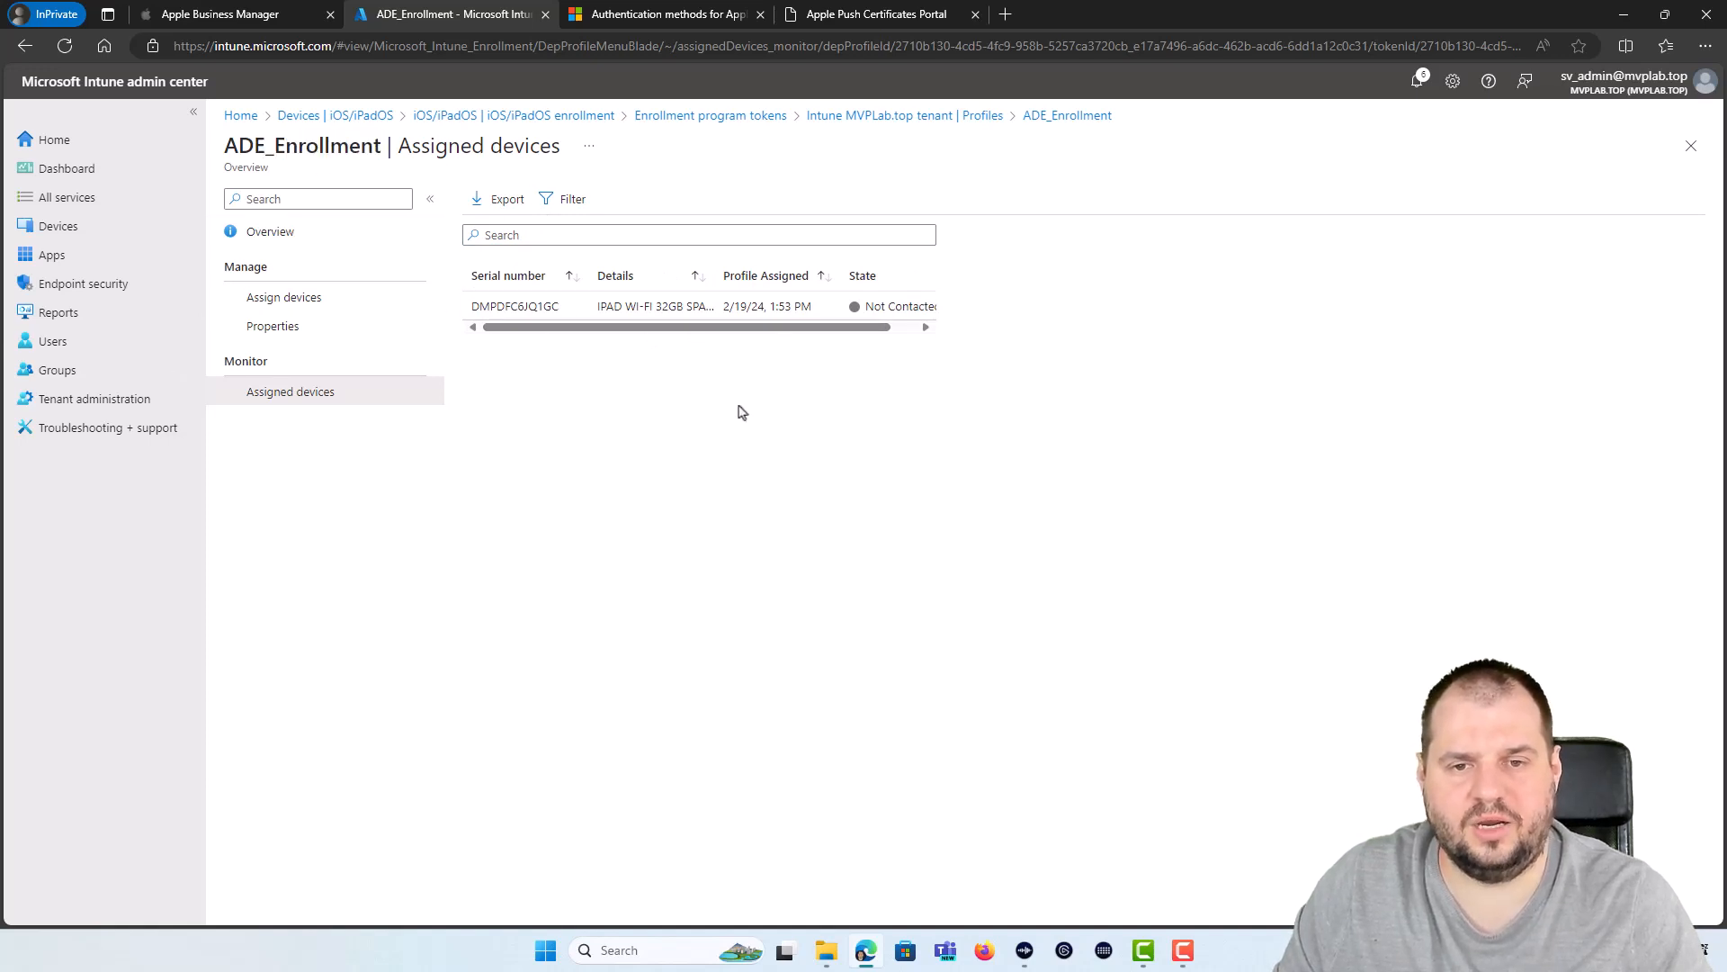
left_click_drag(821, 327, 860, 327)
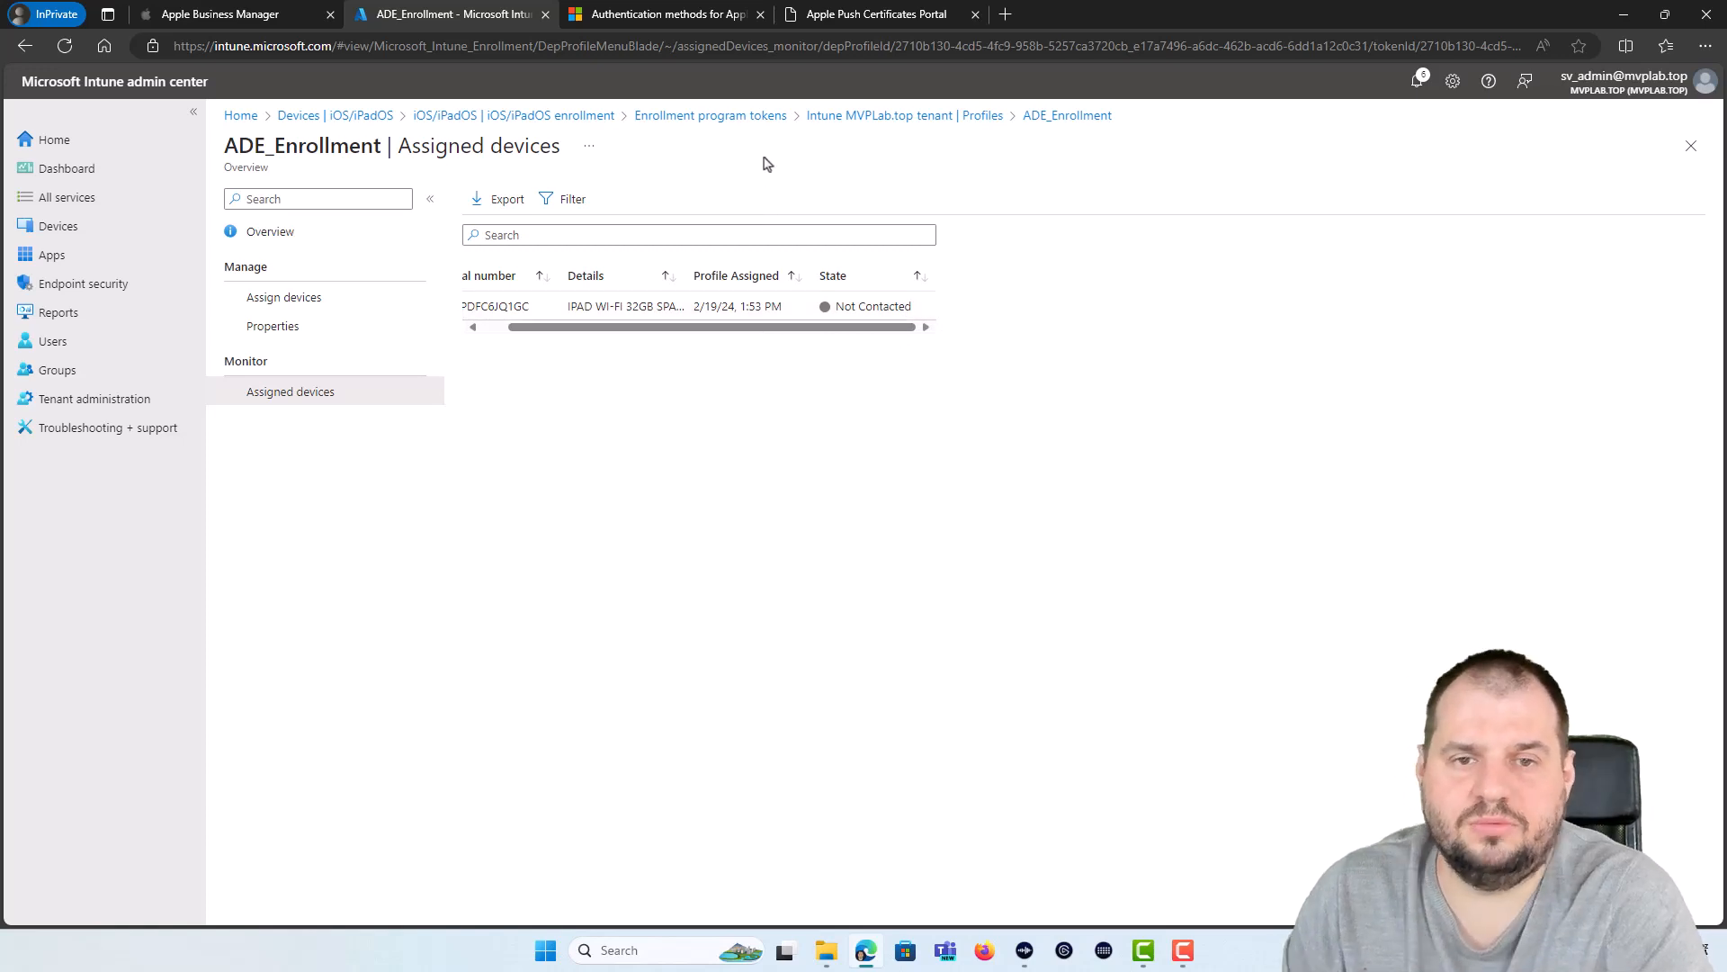
left_click(876, 120)
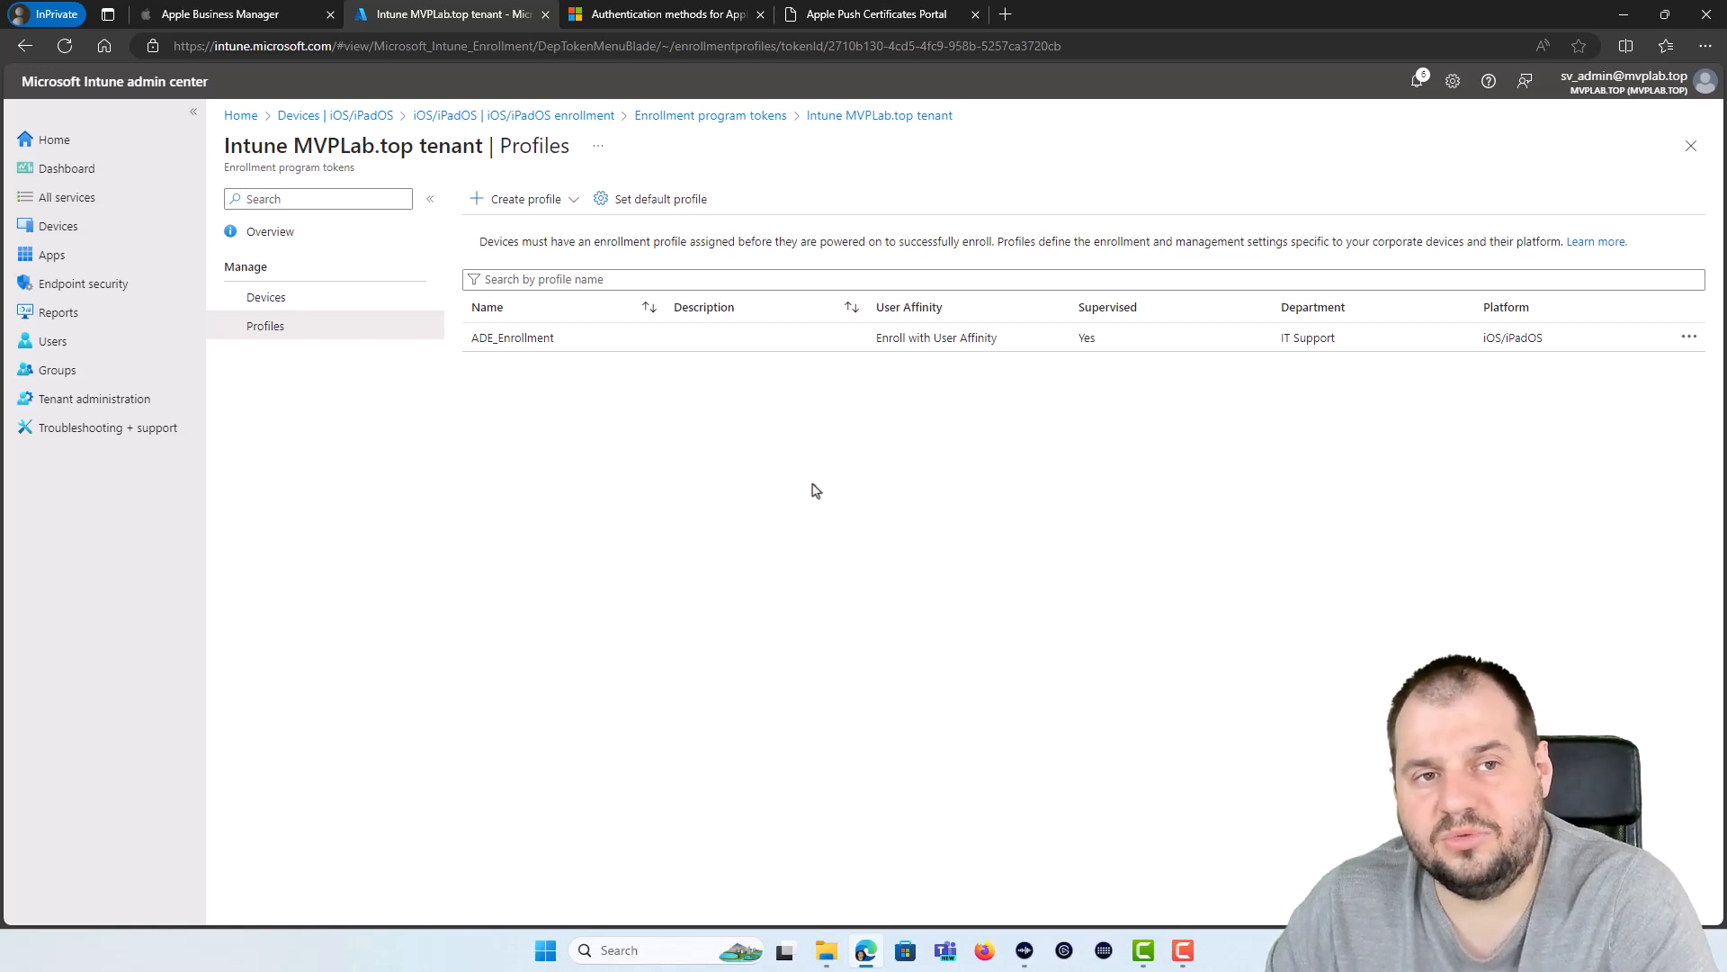
left_click(295, 9)
left_click(131, 299)
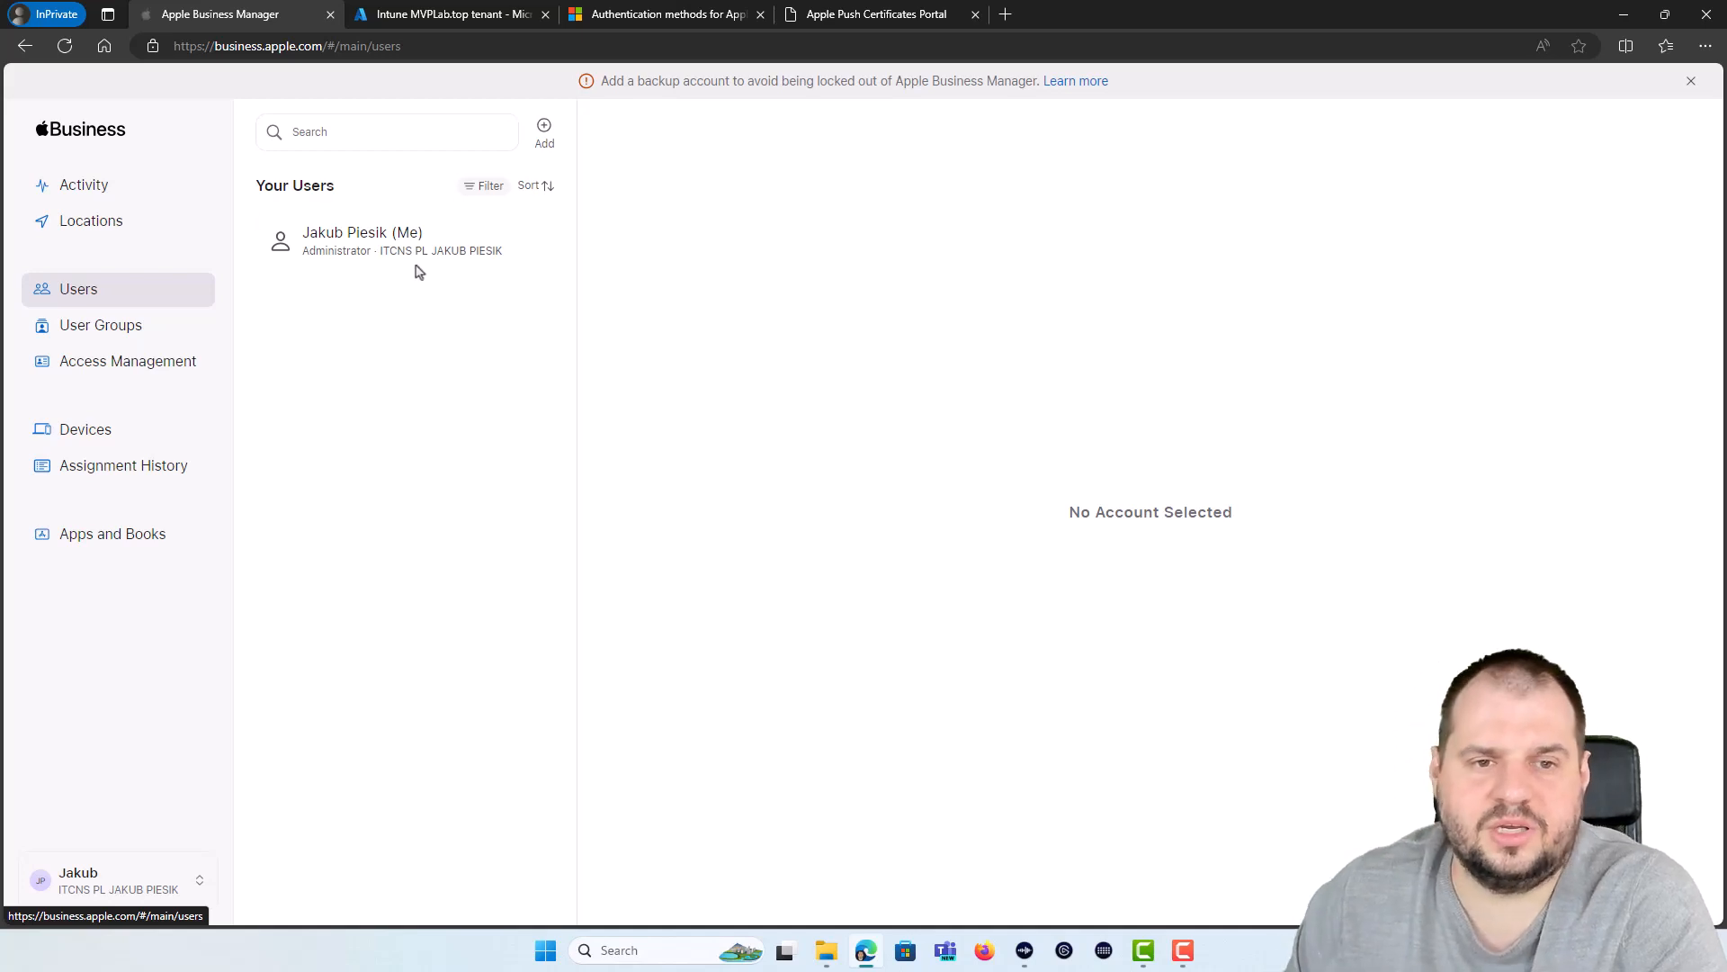
left_click(508, 13)
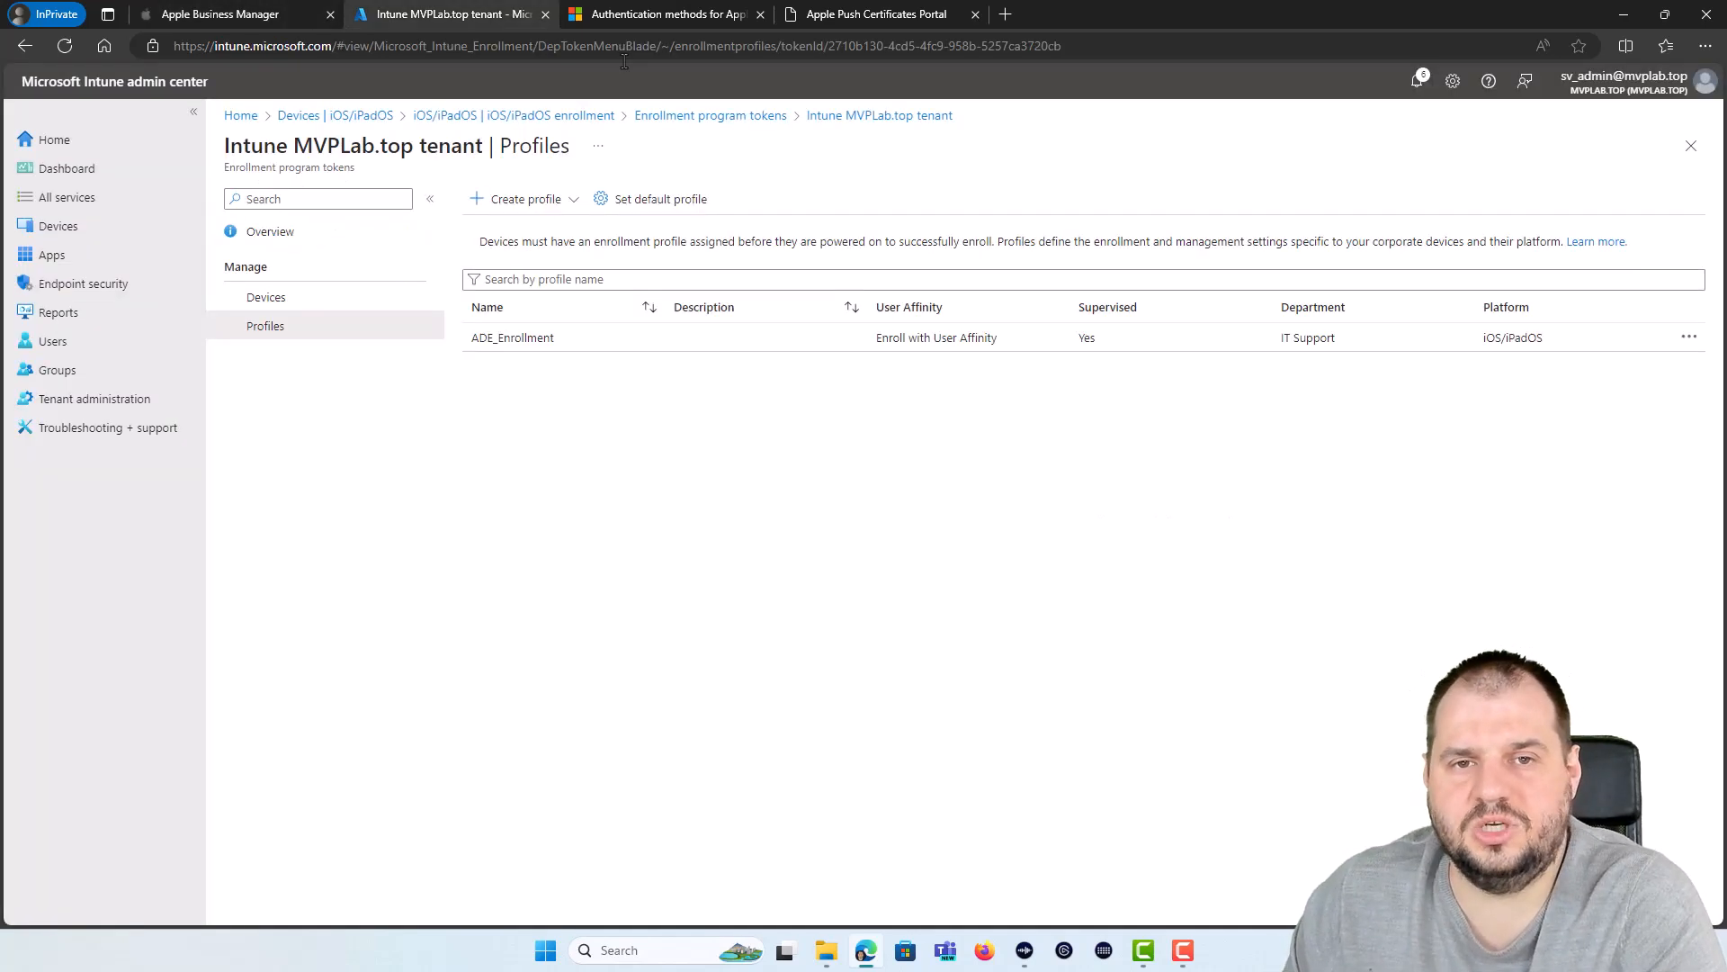